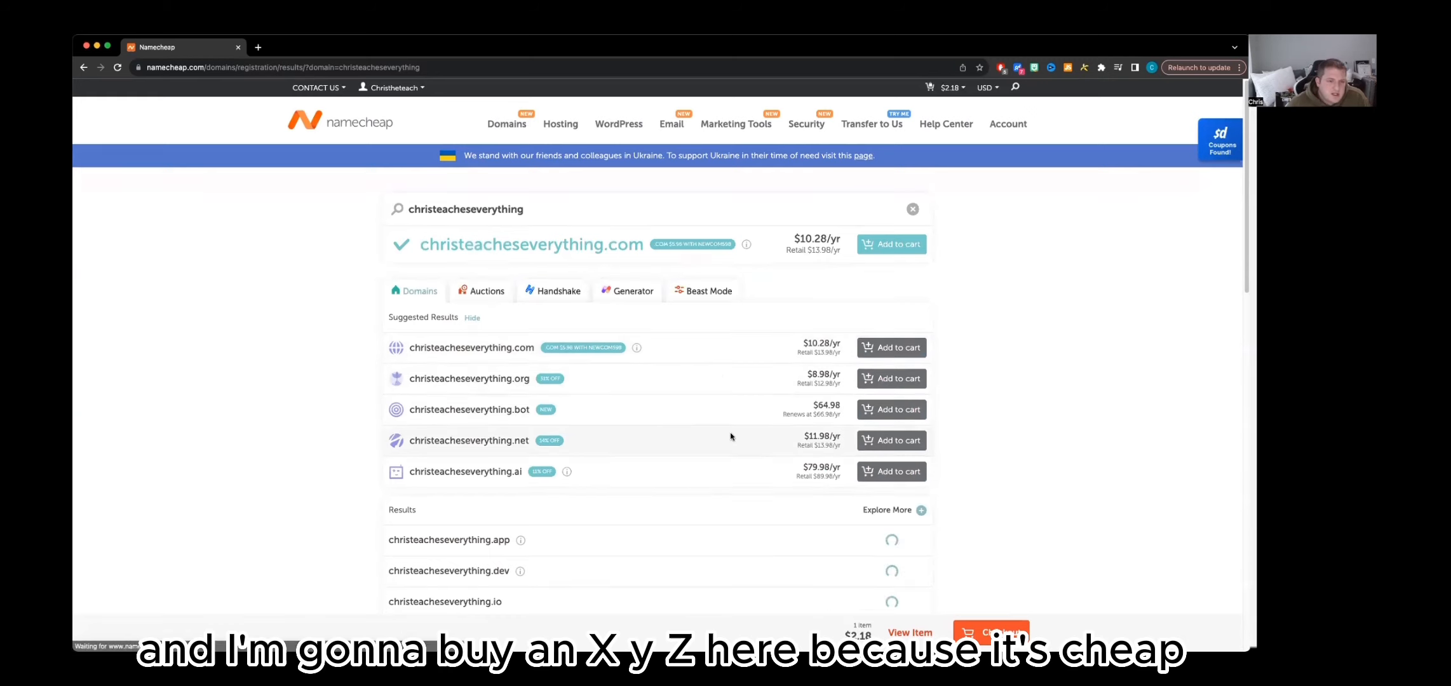
Look through the domain search results and proceed to checkout with christeacheseverything.xyz in the cart
{"action": "scroll", "coordinate": [732, 432], "scroll_direction": "down", "scroll_amount": 3}
{"action": "scroll", "coordinate": [733, 433], "scroll_direction": "down", "scroll_amount": 4}
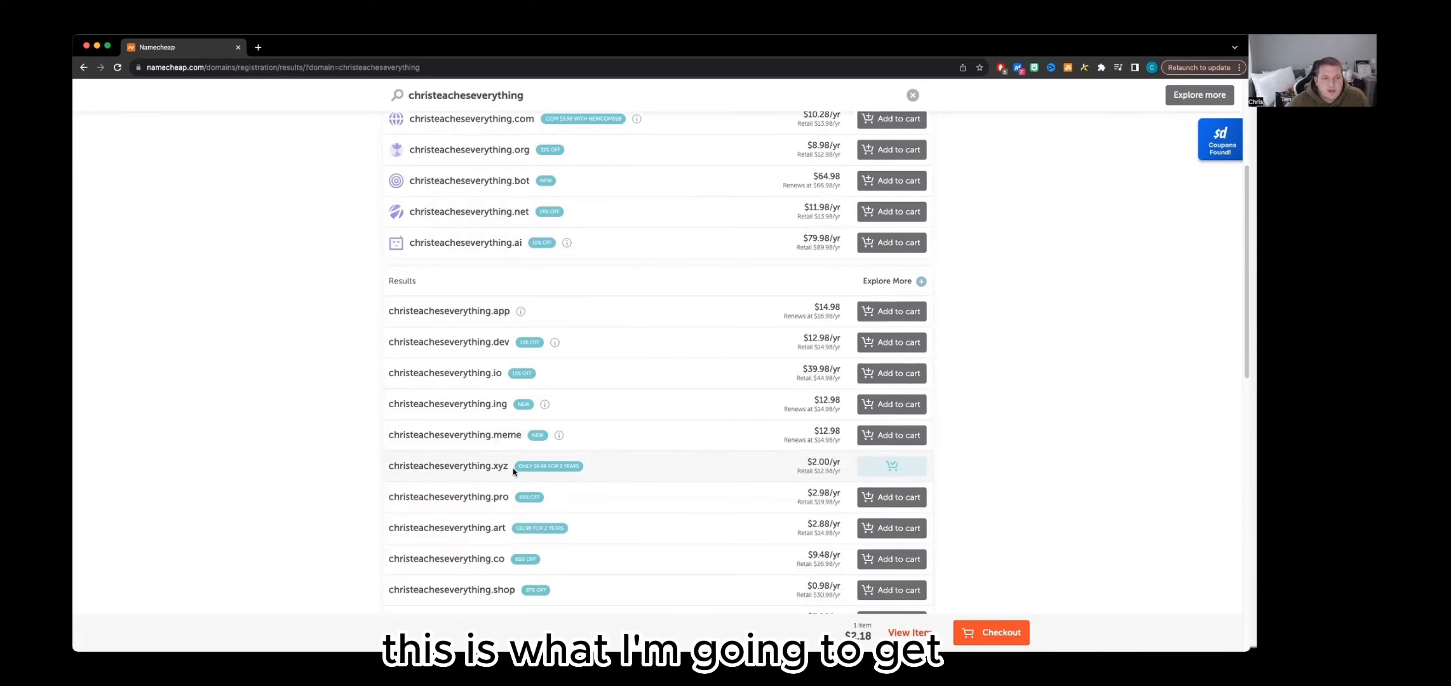
{"action": "left_click", "coordinate": [1003, 633]}
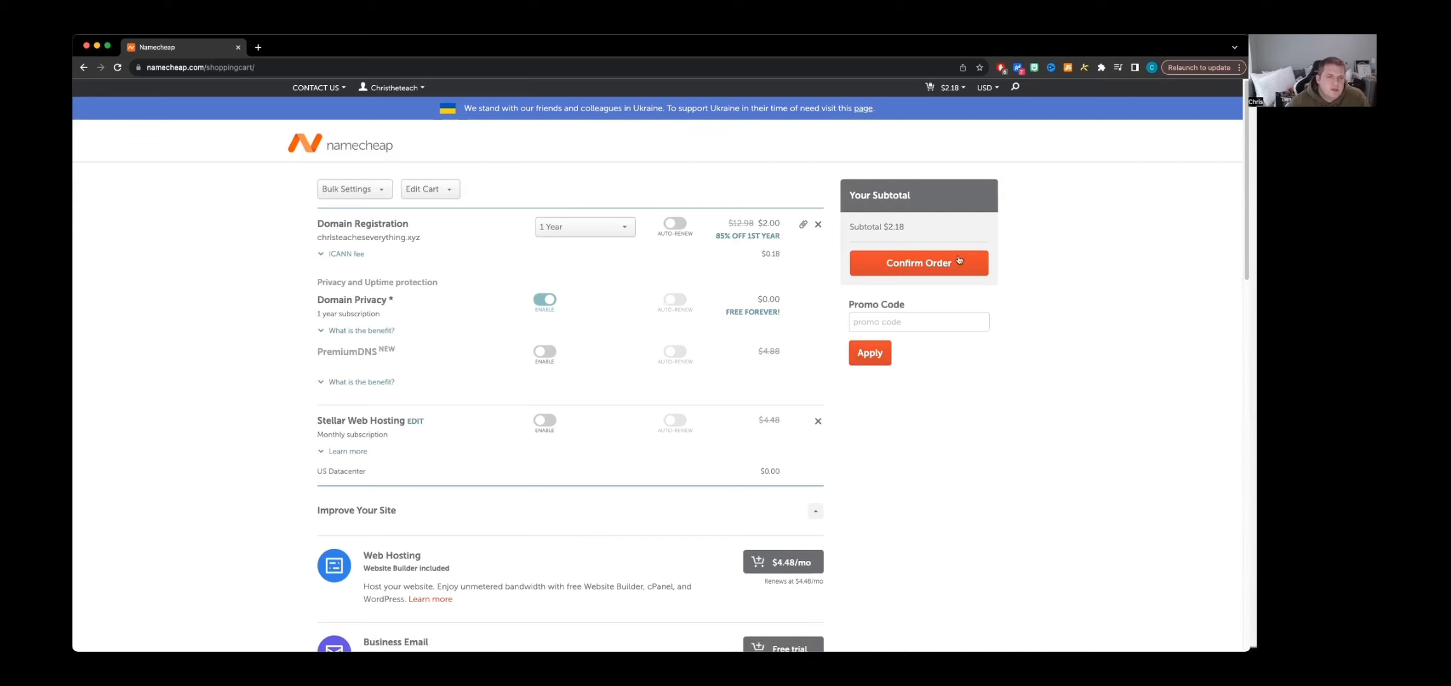
Review the optional extras in the shopping cart and confirm the one-year domain order without adding any
{"action": "scroll", "coordinate": [672, 484], "scroll_direction": "down", "scroll_amount": 4}
{"action": "scroll", "coordinate": [771, 378], "scroll_direction": "down", "scroll_amount": 4}
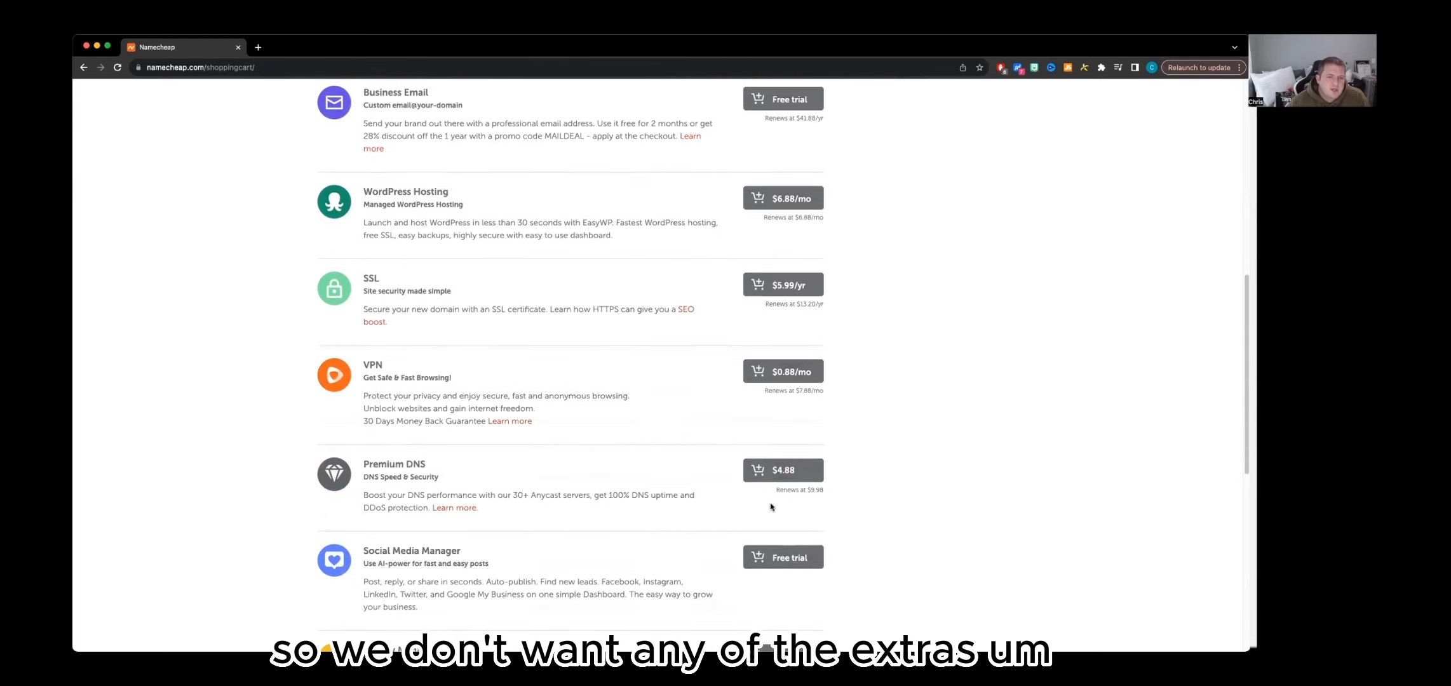
{"action": "scroll", "coordinate": [776, 557], "scroll_direction": "down", "scroll_amount": 5}
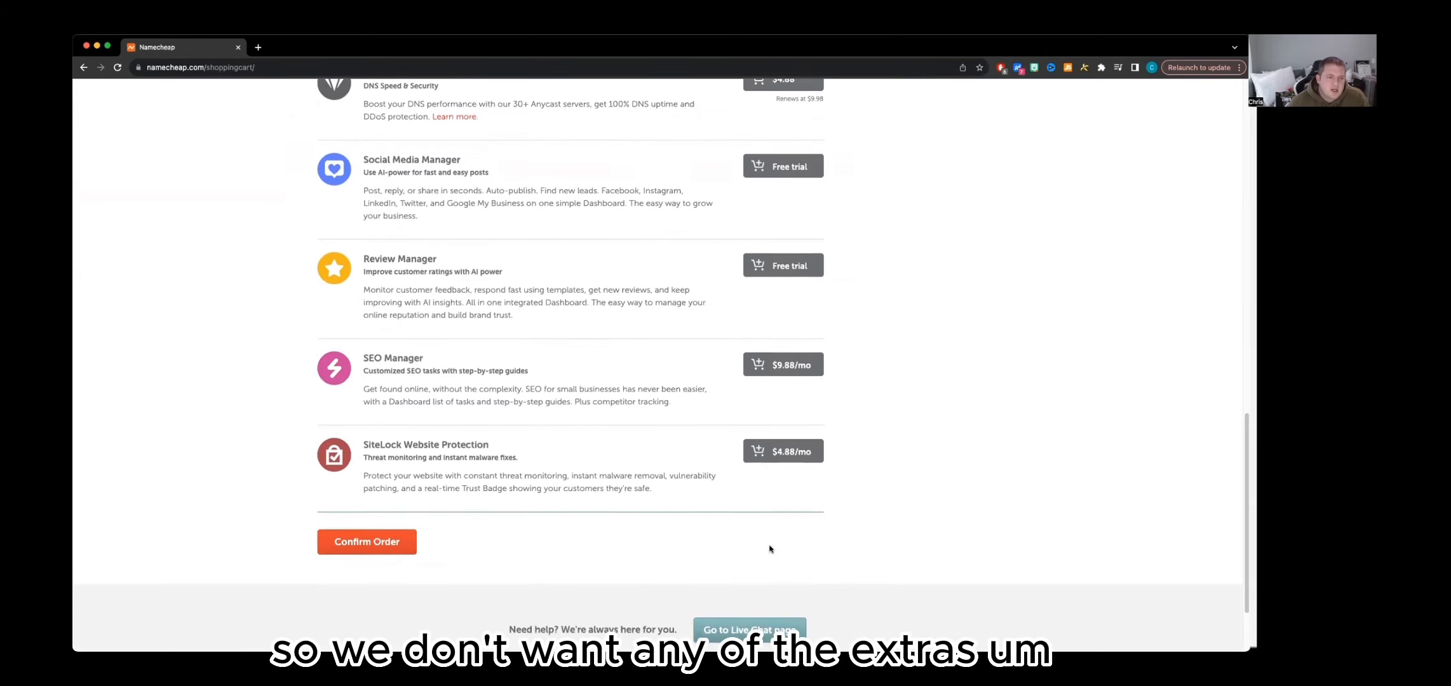
{"action": "scroll", "coordinate": [778, 537], "scroll_direction": "up", "scroll_amount": 15}
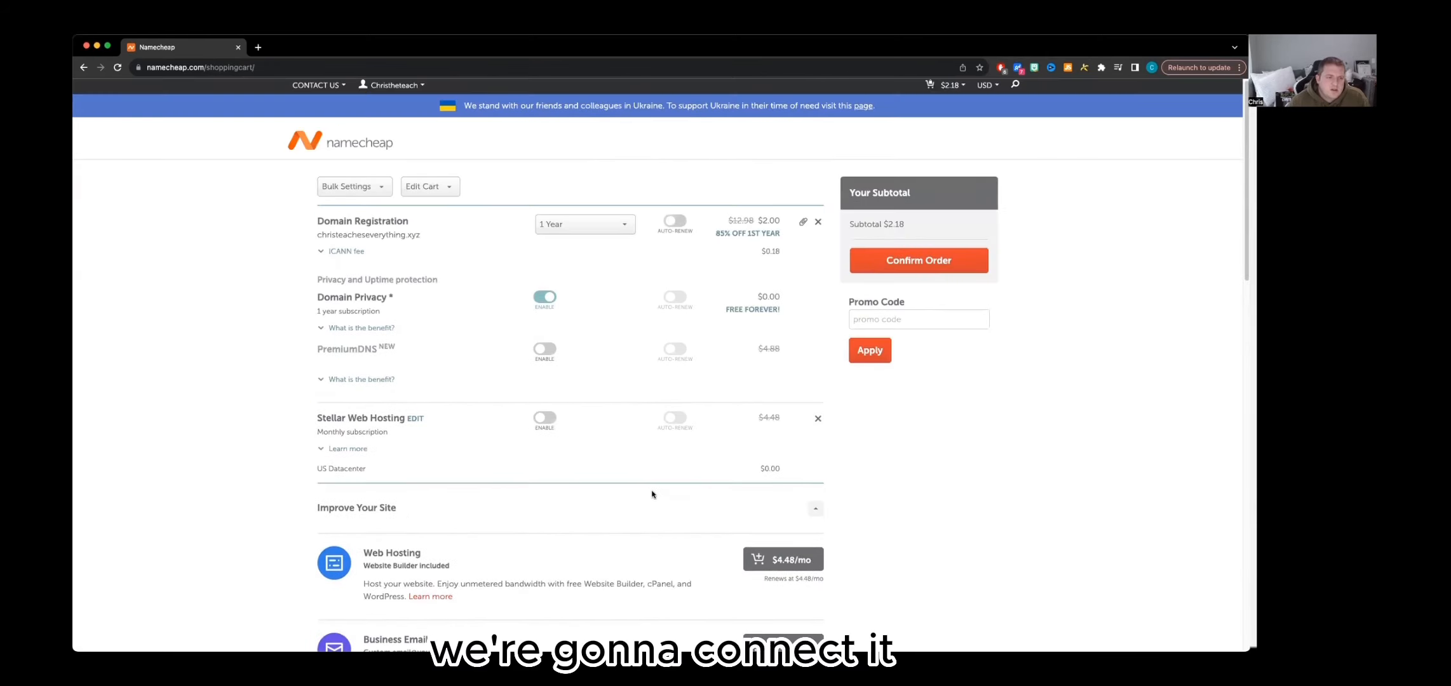
{"action": "scroll", "coordinate": [648, 491], "scroll_direction": "down", "scroll_amount": 7}
{"action": "scroll", "coordinate": [651, 494], "scroll_direction": "up", "scroll_amount": 7}
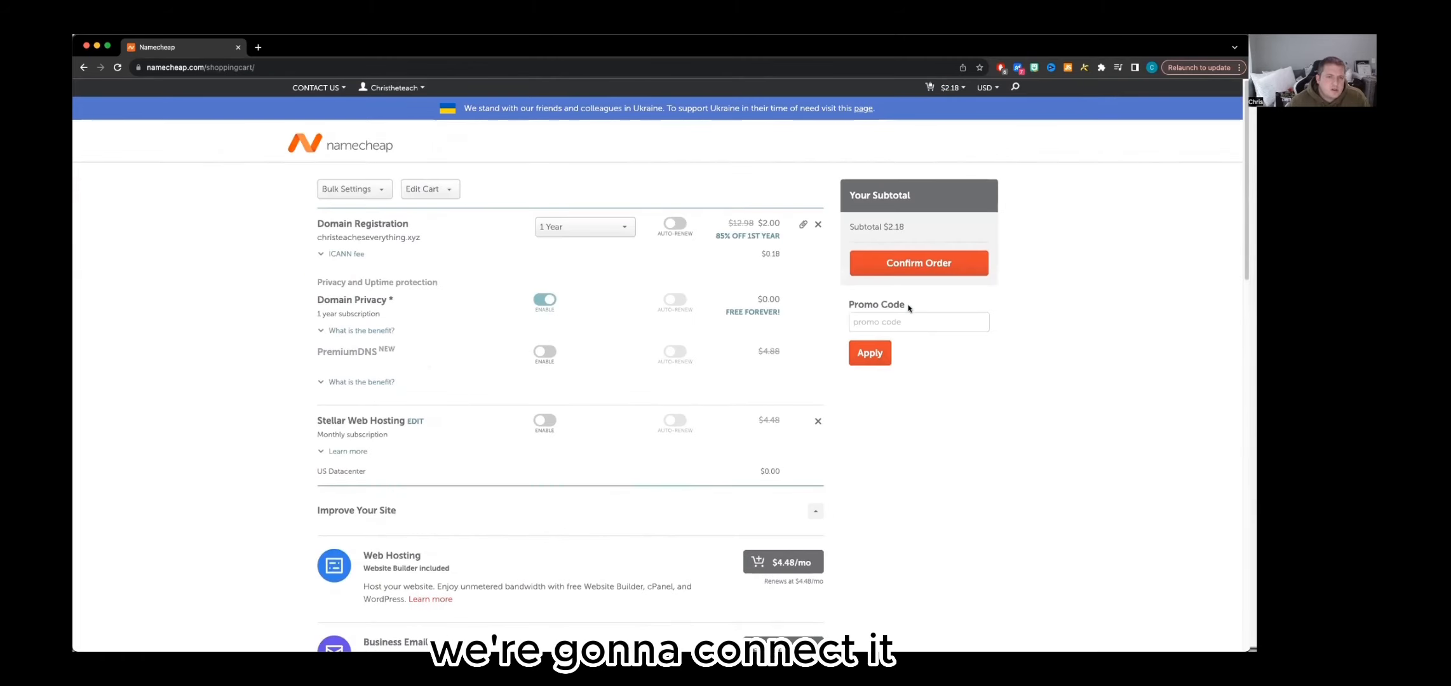
{"action": "scroll", "coordinate": [705, 549], "scroll_direction": "down", "scroll_amount": 1}
{"action": "scroll", "coordinate": [711, 545], "scroll_direction": "up", "scroll_amount": 1}
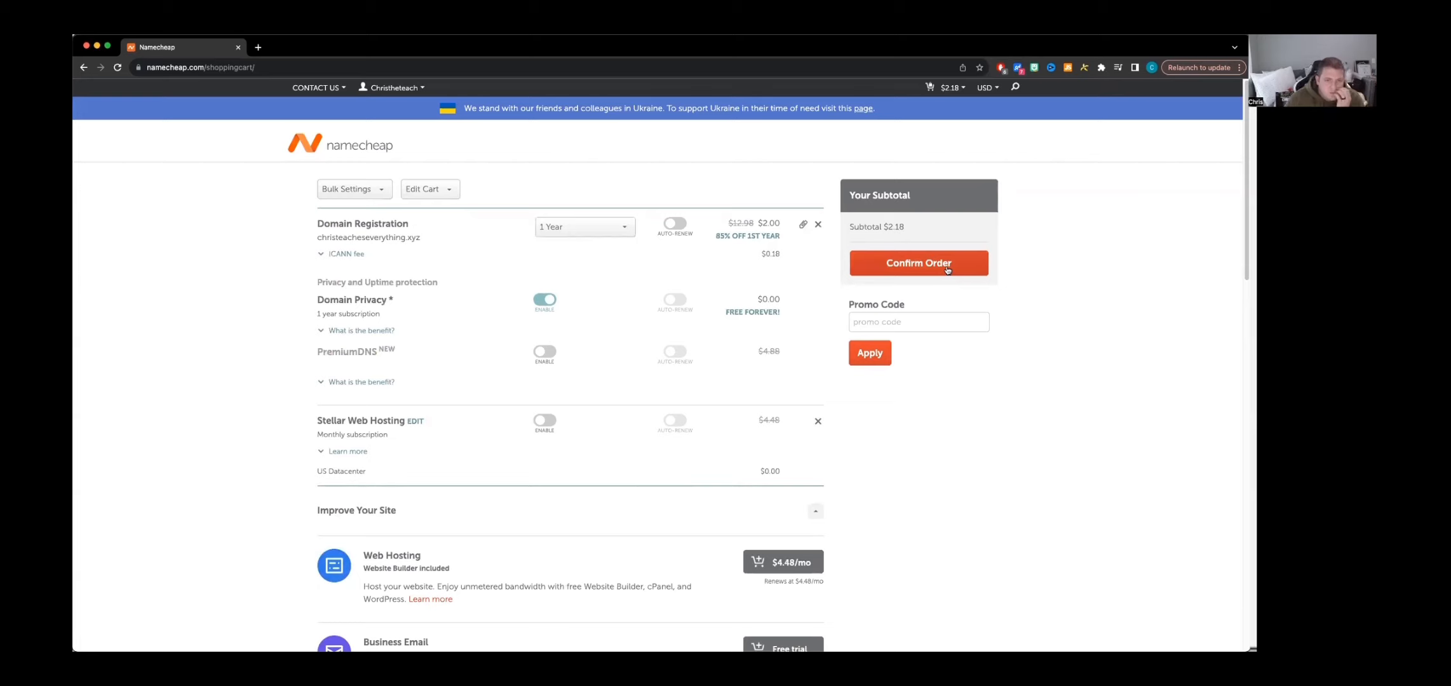
{"action": "left_click", "coordinate": [947, 269]}
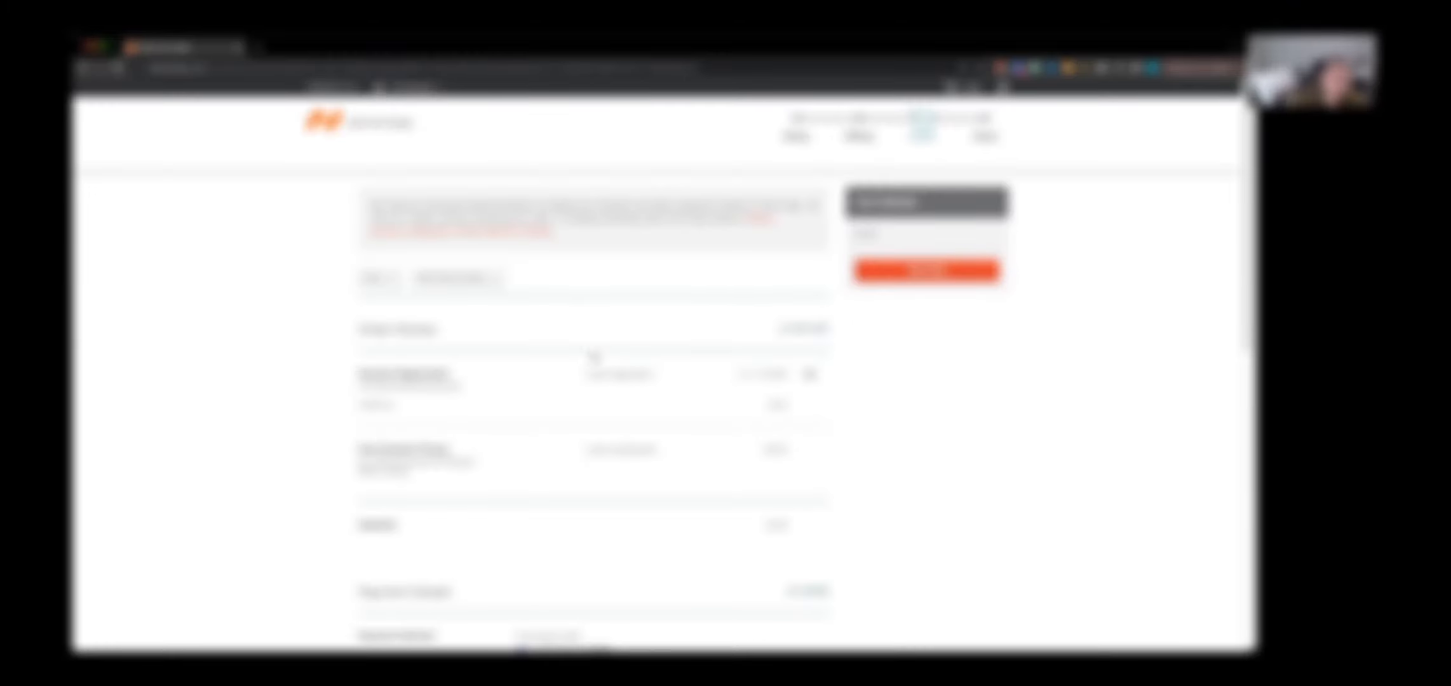
Review the order and payment details and submit the purchase of the domain
{"action": "scroll", "coordinate": [595, 359], "scroll_direction": "down", "scroll_amount": 3}
{"action": "scroll", "coordinate": [607, 352], "scroll_direction": "down", "scroll_amount": 3}
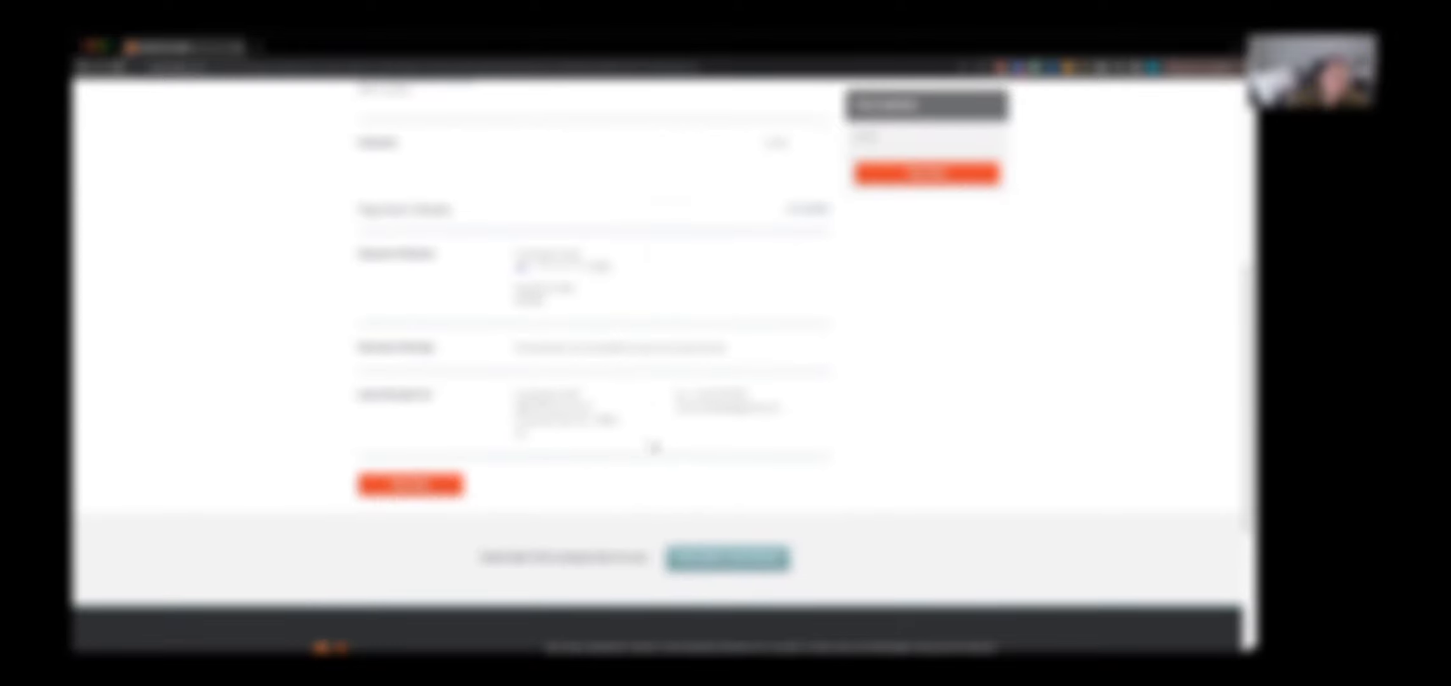
{"action": "scroll", "coordinate": [643, 439], "scroll_direction": "up", "scroll_amount": 6}
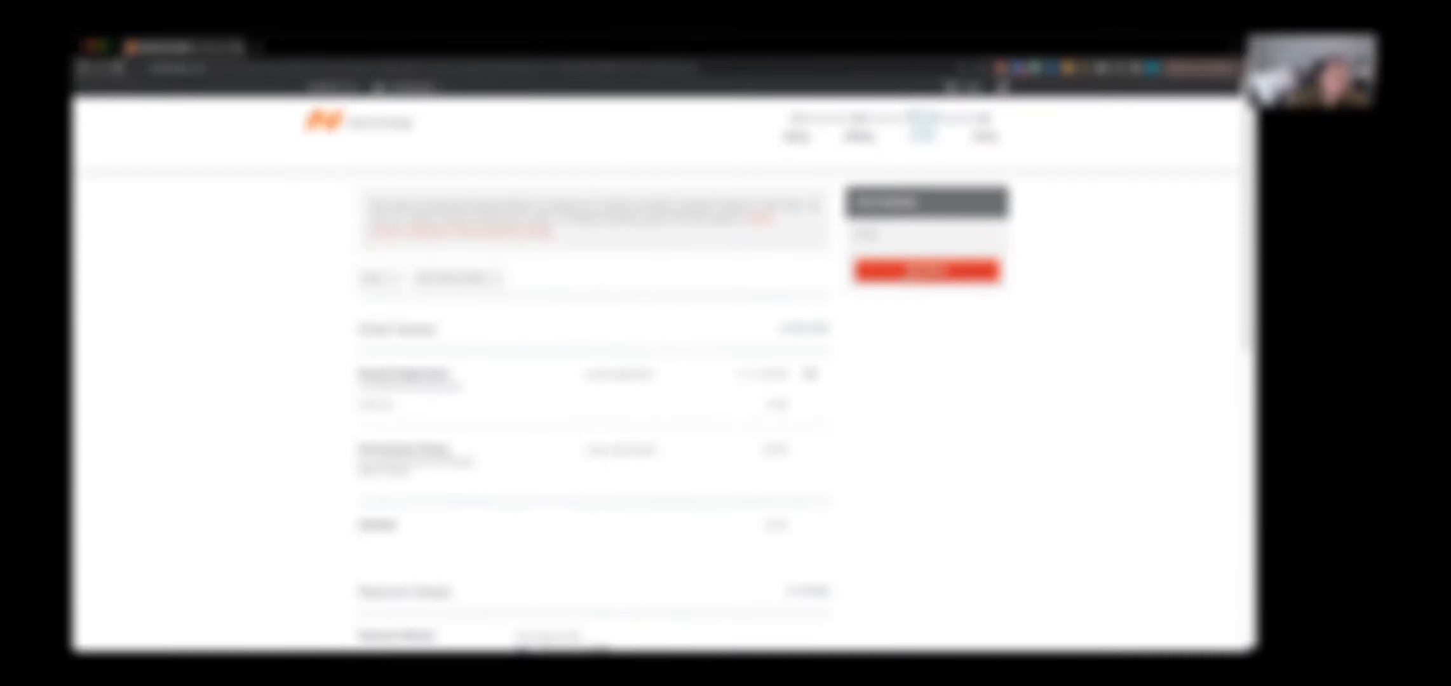
{"action": "left_click", "coordinate": [927, 271]}
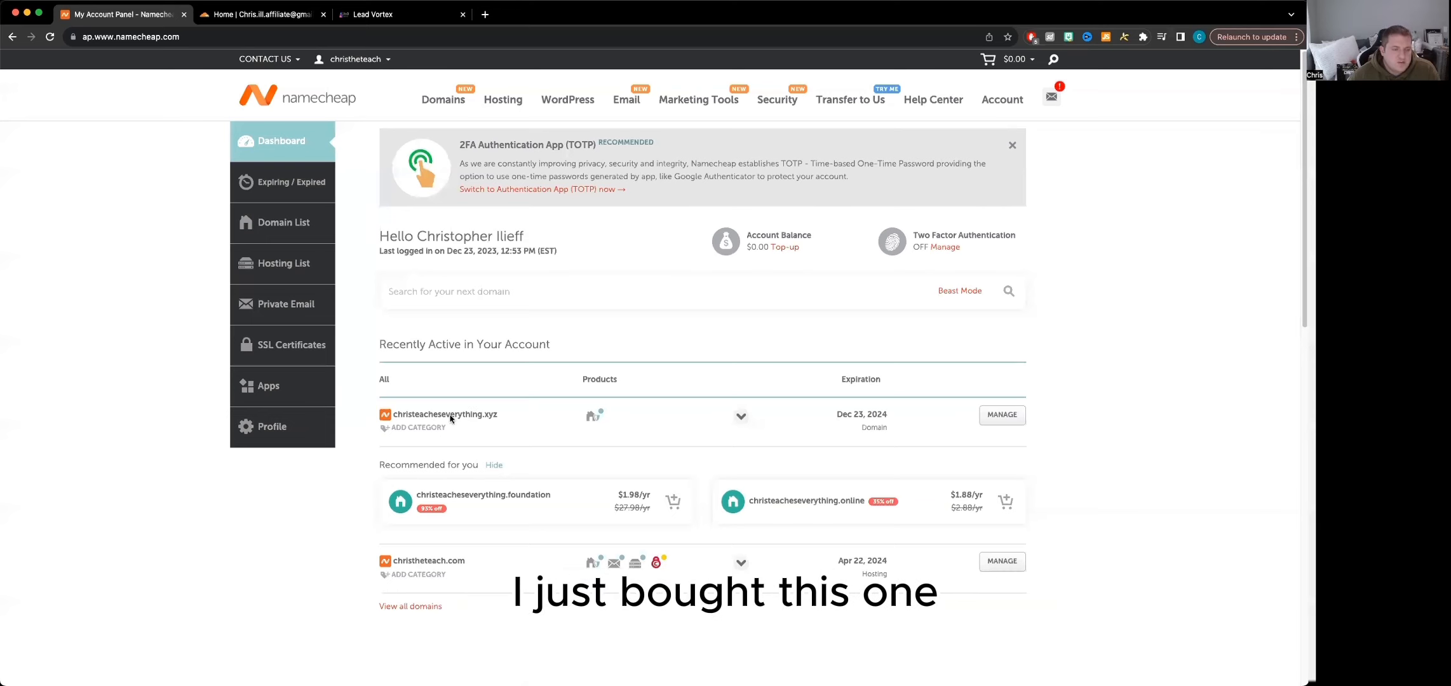
Open the management page for christeacheseverything.xyz and set its nameservers to Custom DNS
{"action": "left_click", "coordinate": [1001, 415]}
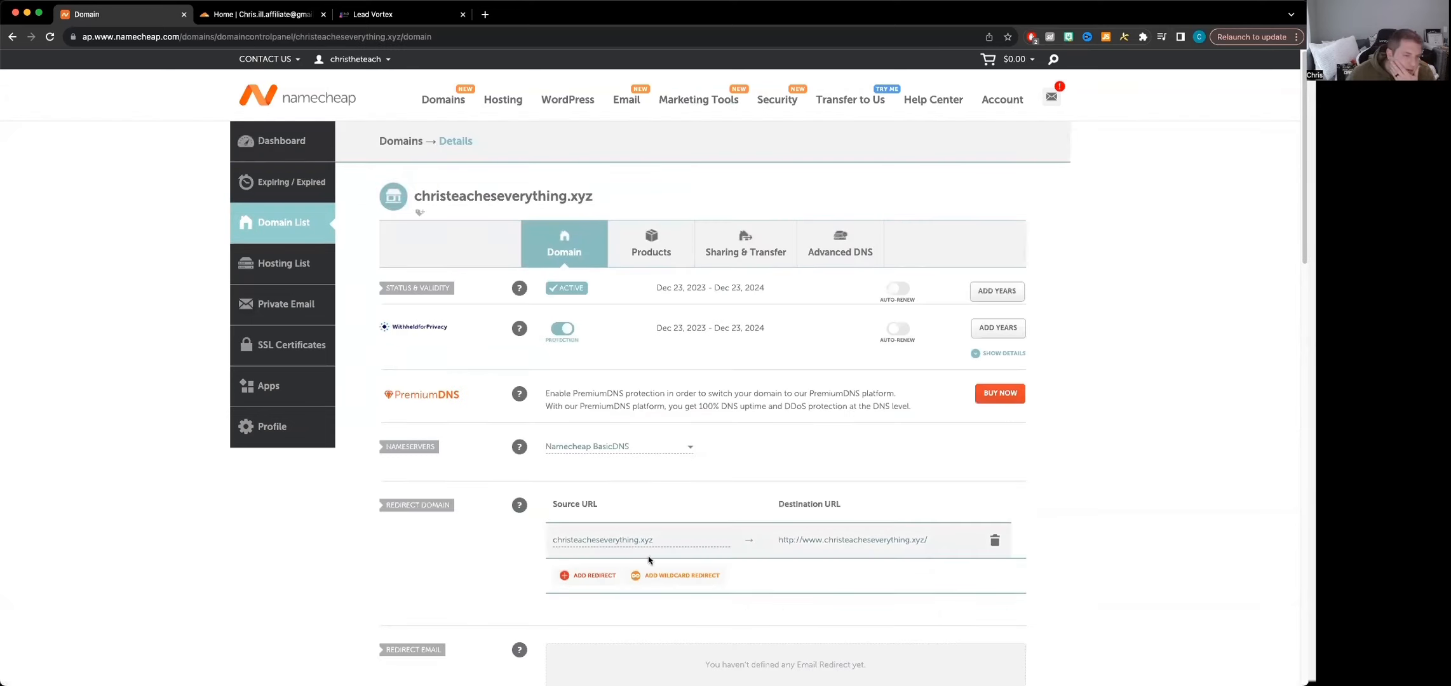
{"action": "left_click", "coordinate": [632, 451]}
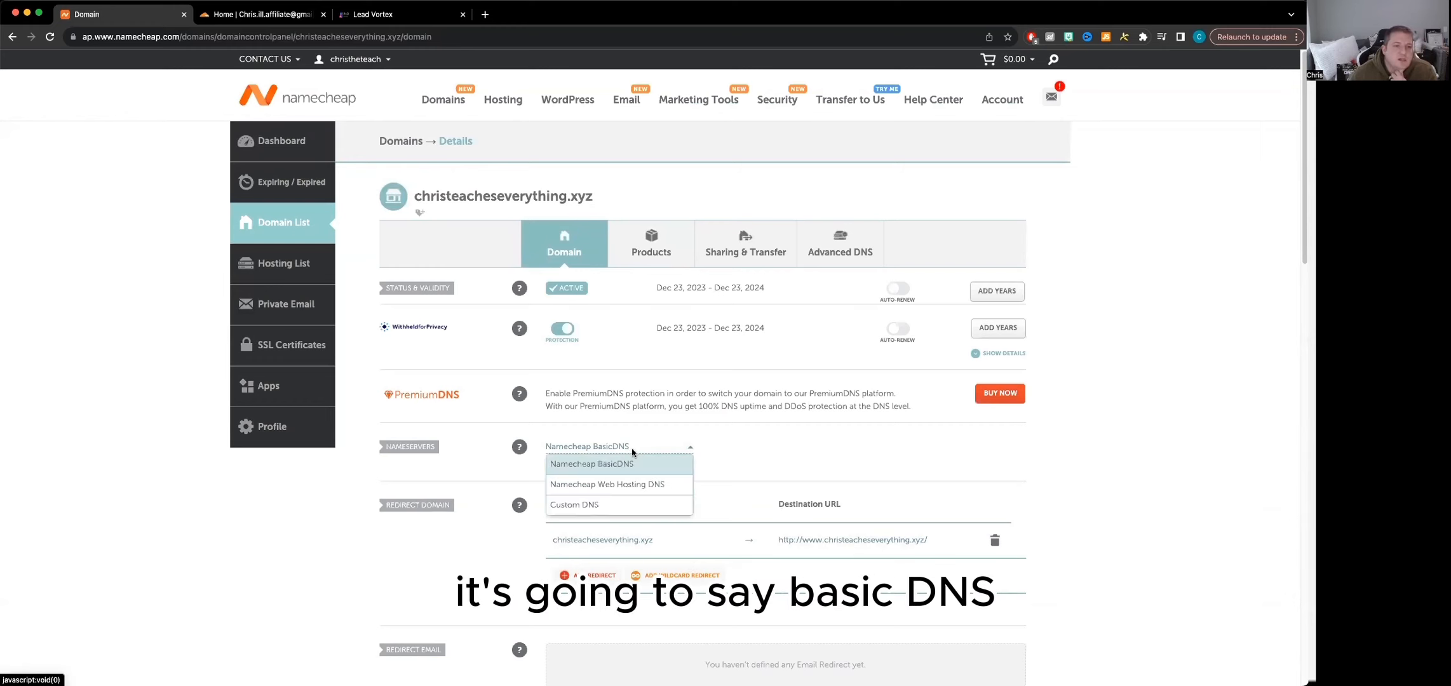
{"action": "left_click", "coordinate": [584, 505]}
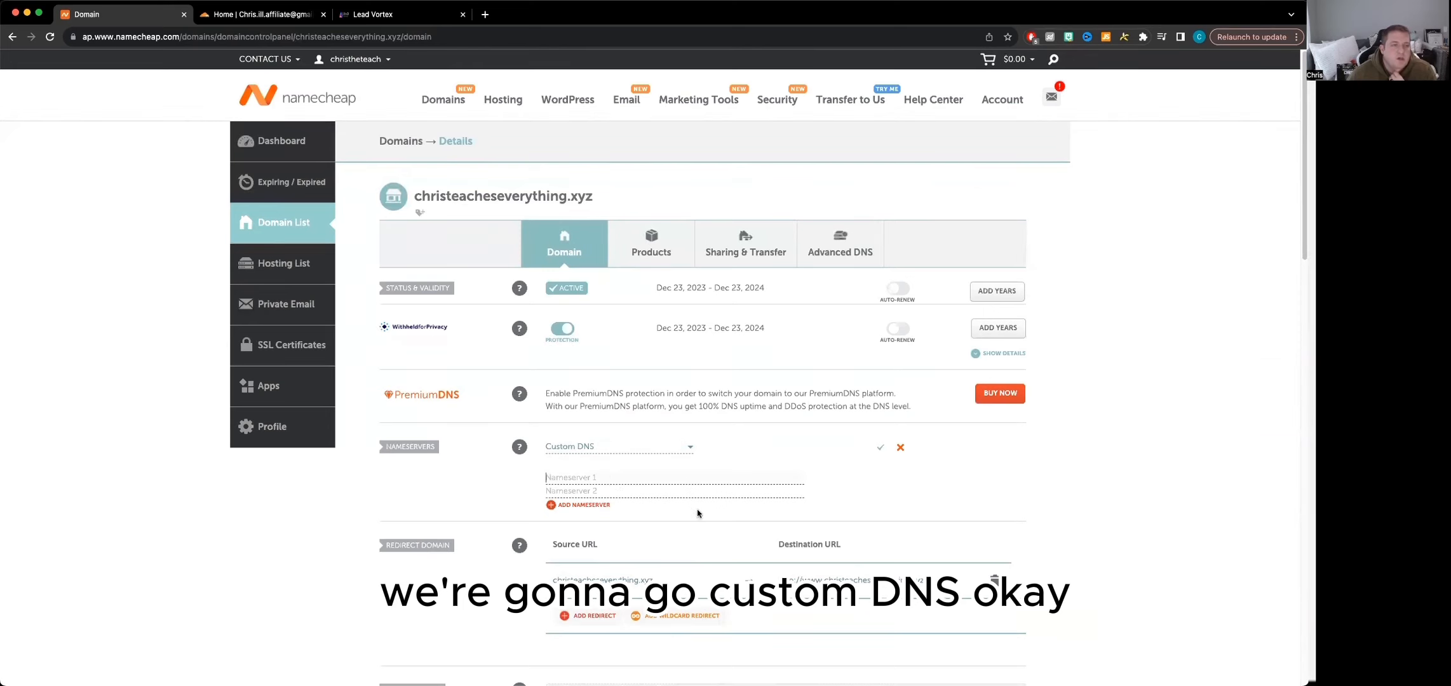
Try to copy the source URL christeacheseverything.xyz from the redirect entry on the Namecheap domain page
{"action": "left_click", "coordinate": [267, 14]}
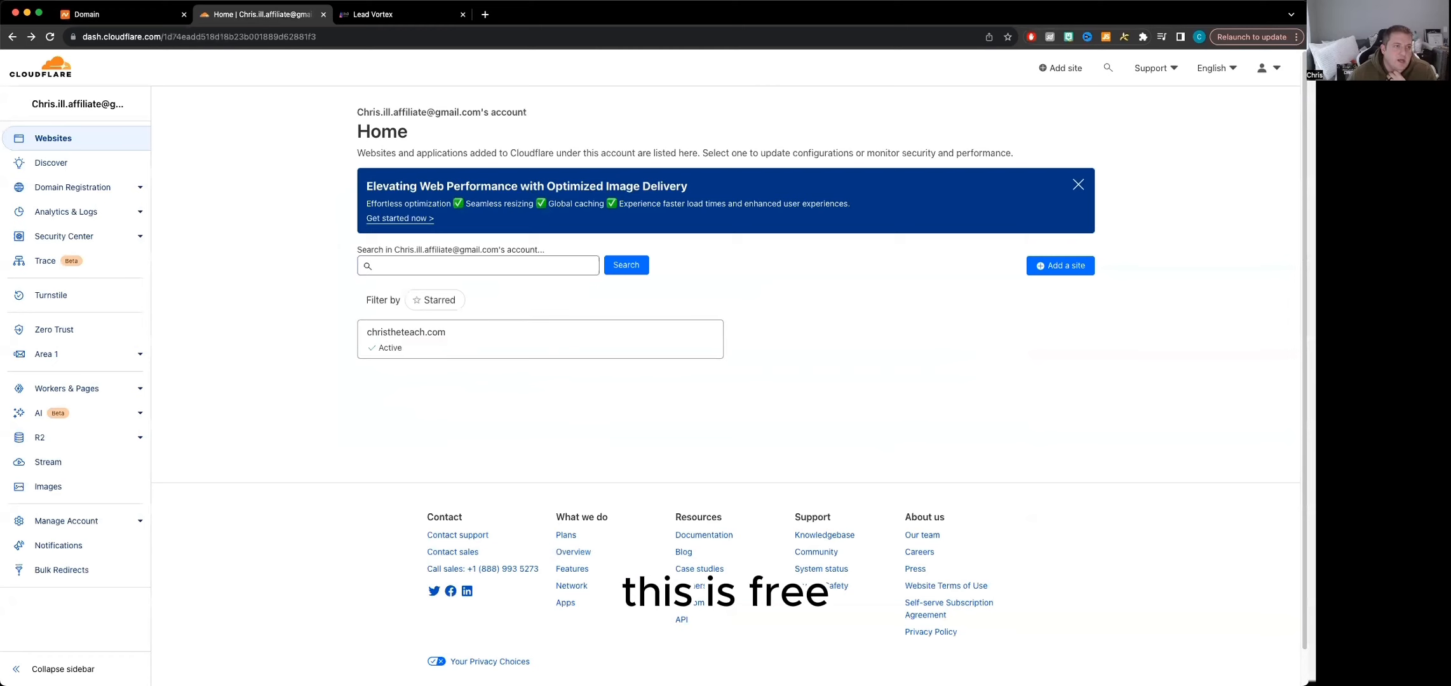
{"action": "left_click", "coordinate": [135, 16]}
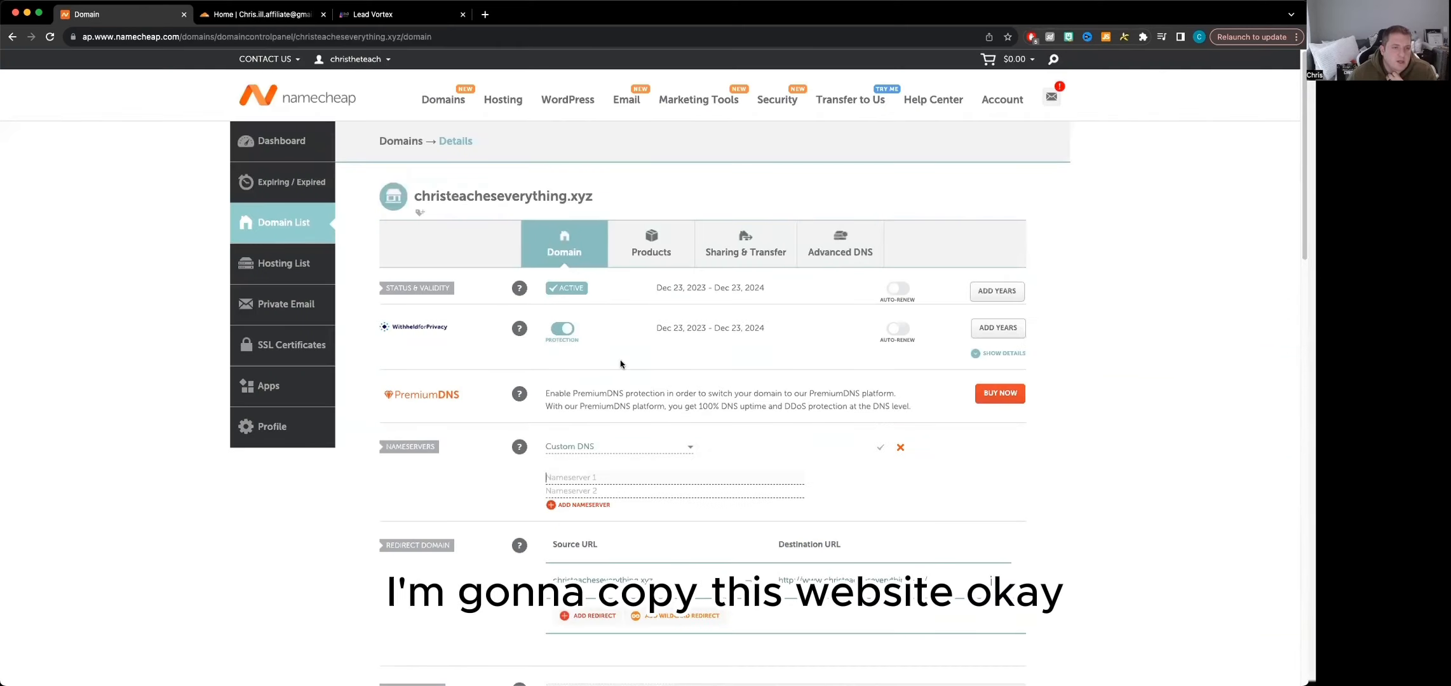
{"action": "scroll", "coordinate": [673, 470], "scroll_direction": "down", "scroll_amount": 1}
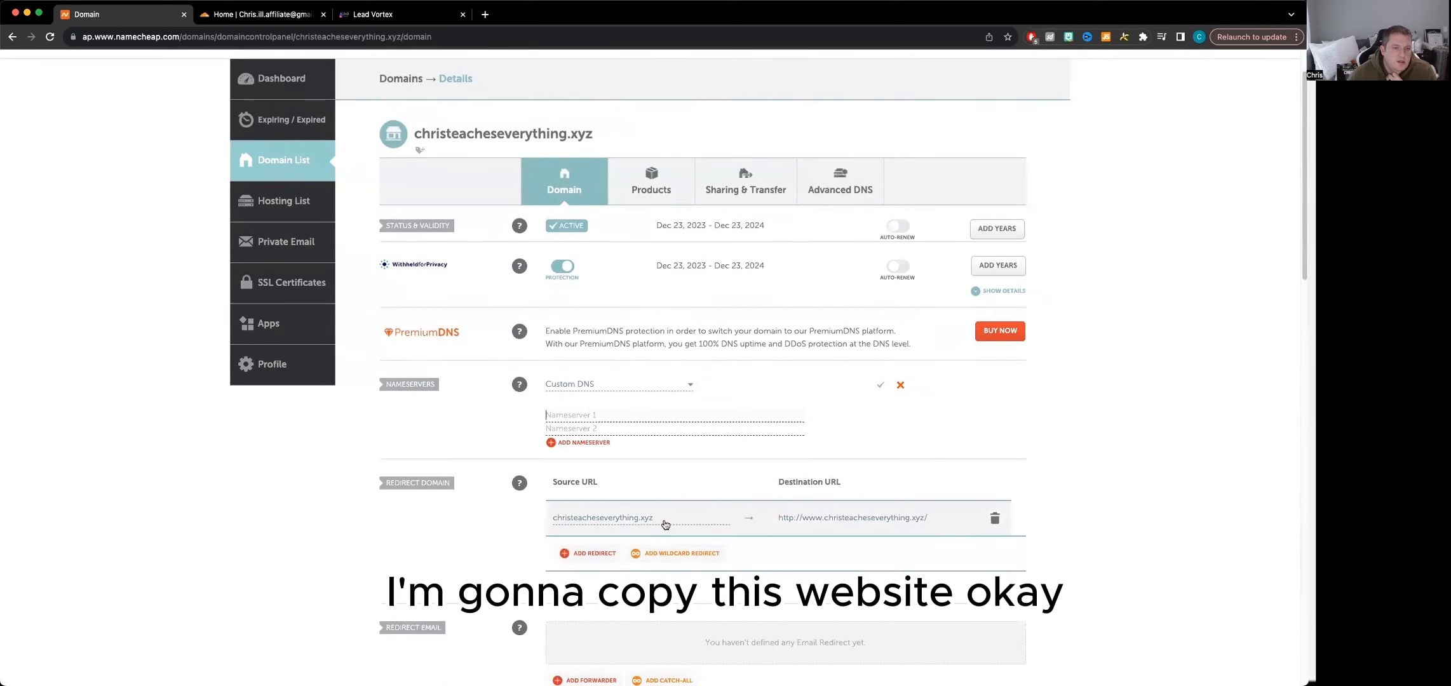
{"action": "left_click_drag", "start_coordinate": [654, 521], "coordinate": [553, 523]}
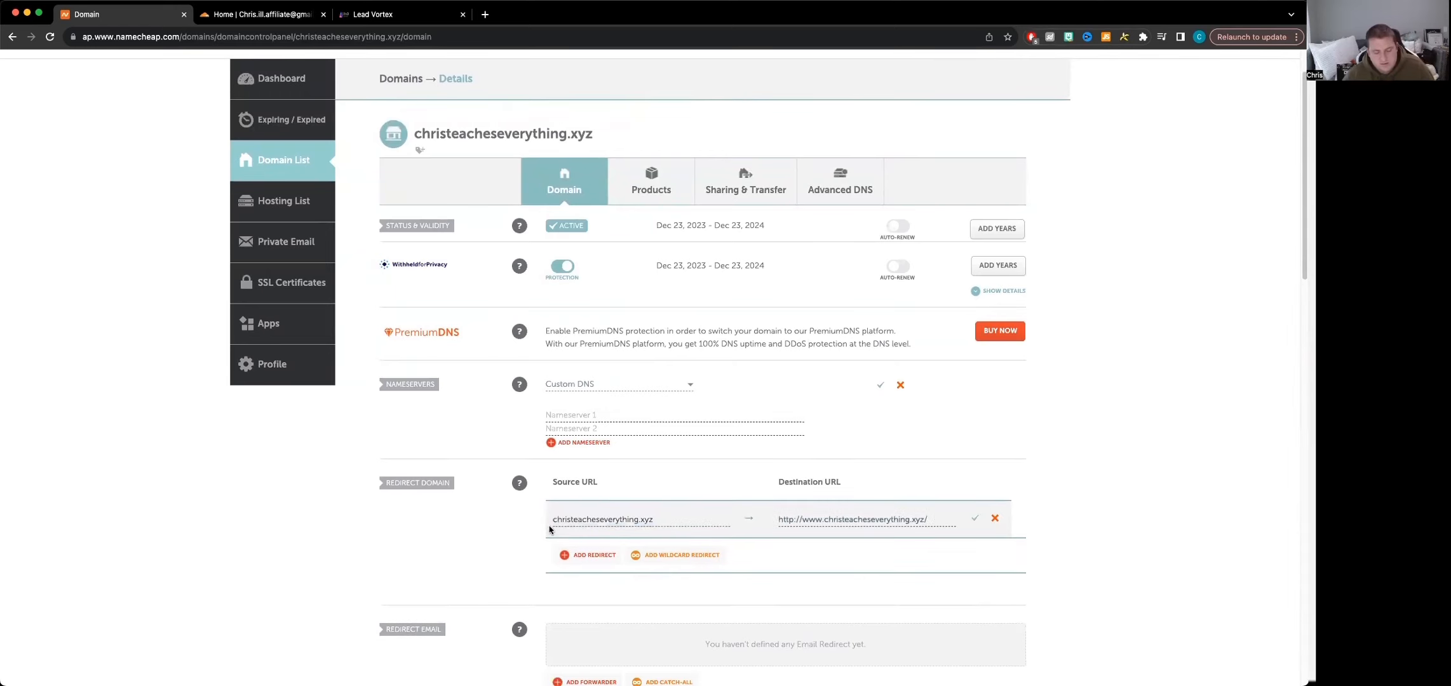
Switch to Cloudflare, start adding a new site and paste the clipboard address as its domain name
{"action": "left_click", "coordinate": [301, 15]}
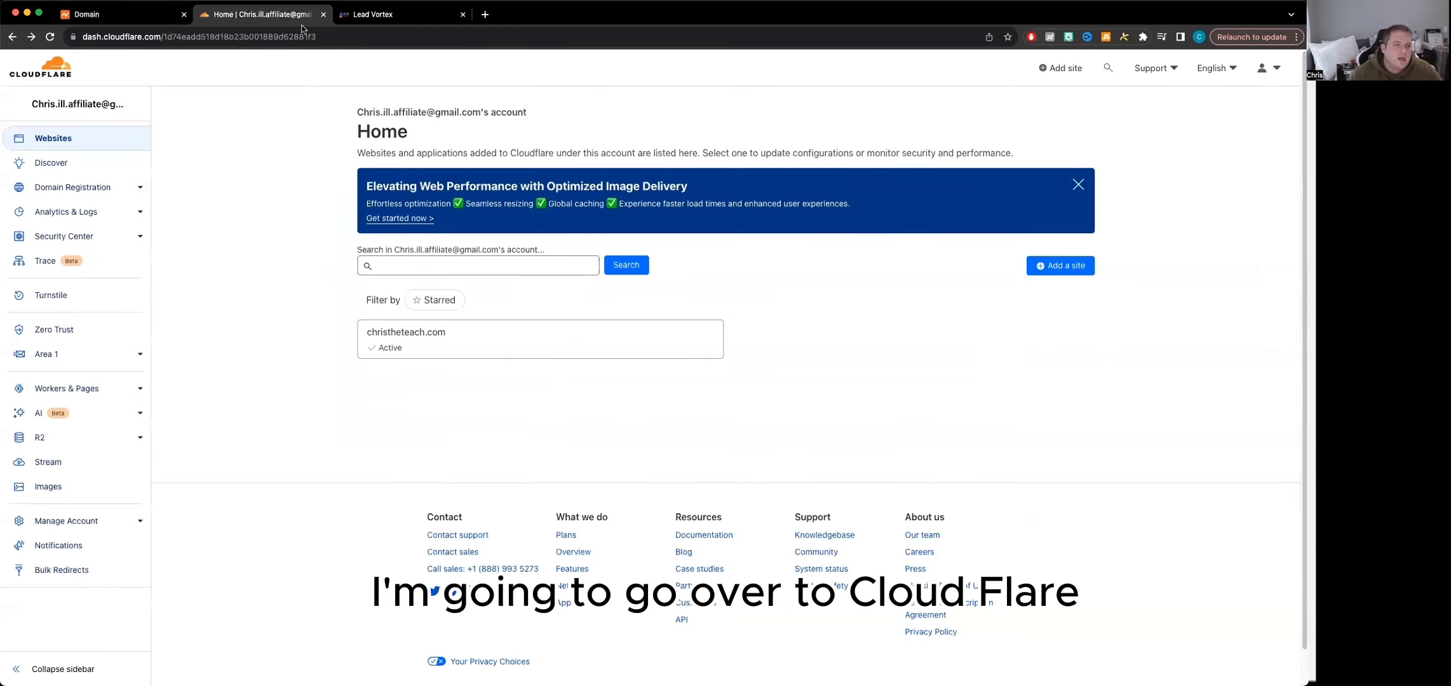
{"action": "left_click", "coordinate": [1073, 266]}
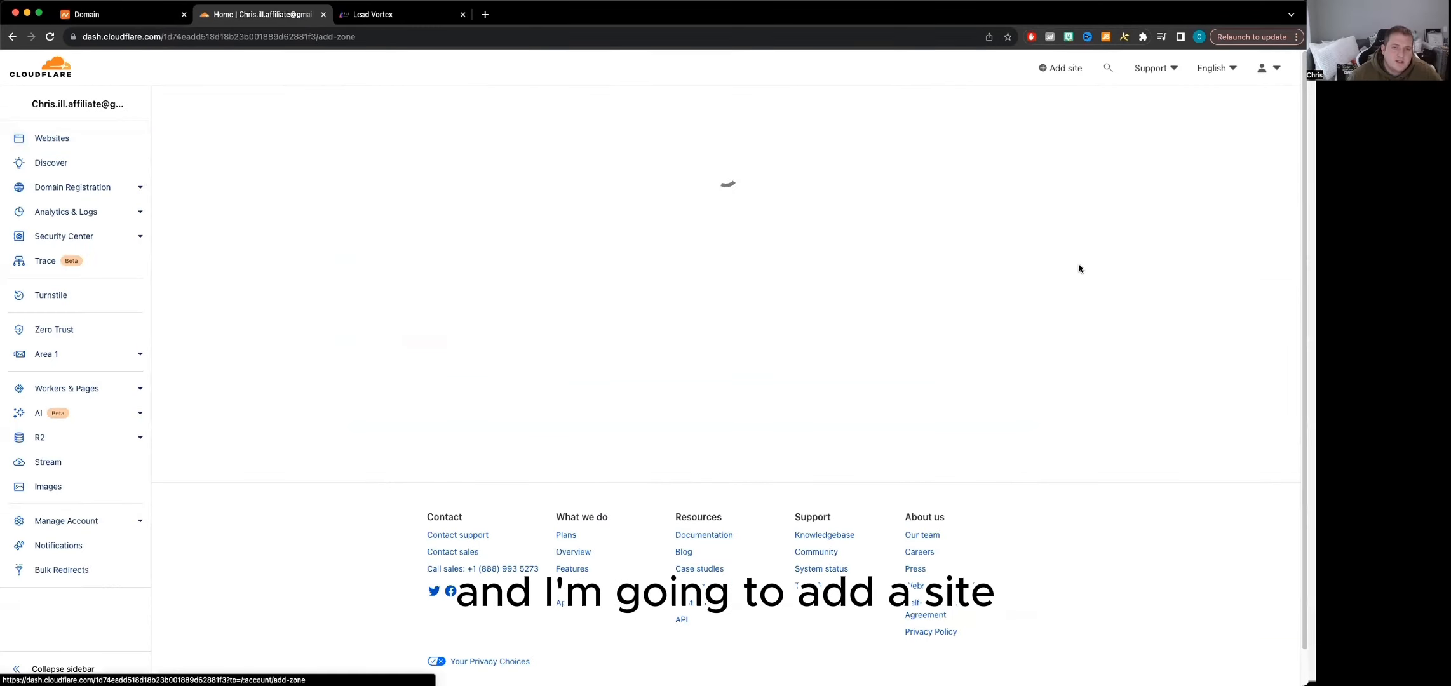
{"action": "left_click", "coordinate": [402, 235]}
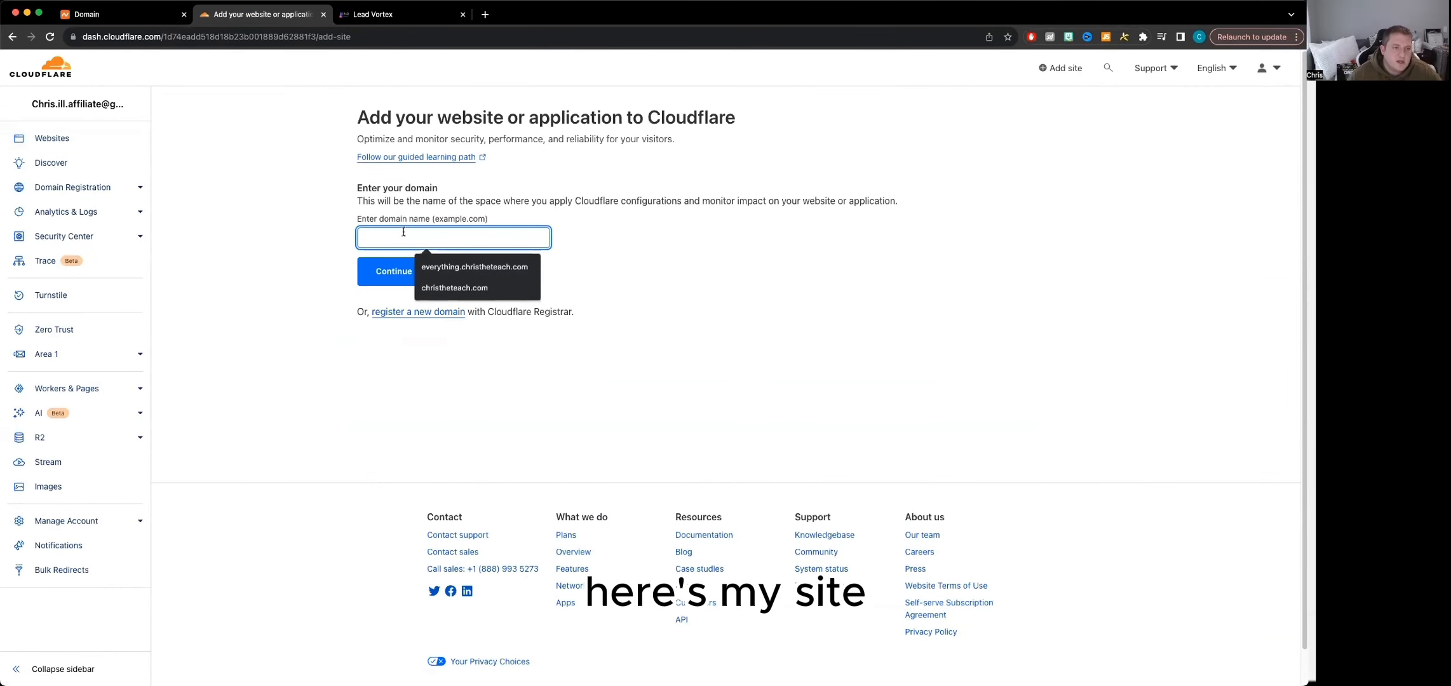
{"action": "type", "text": "https://www.christheteach.com/docaccess"}
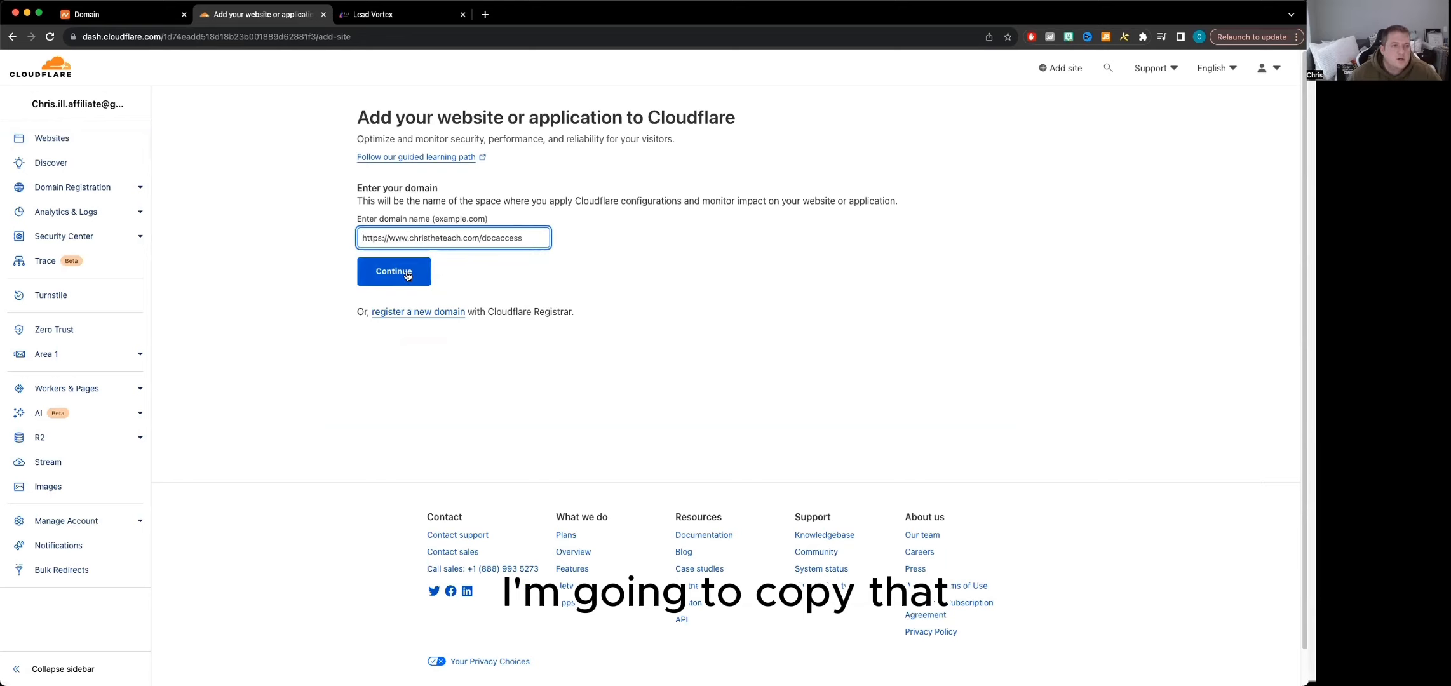
Copy christeacheseverything.xyz from Namecheap's redirect source URL and submit it as the new site's domain in Cloudflare
{"action": "left_click", "coordinate": [116, 18]}
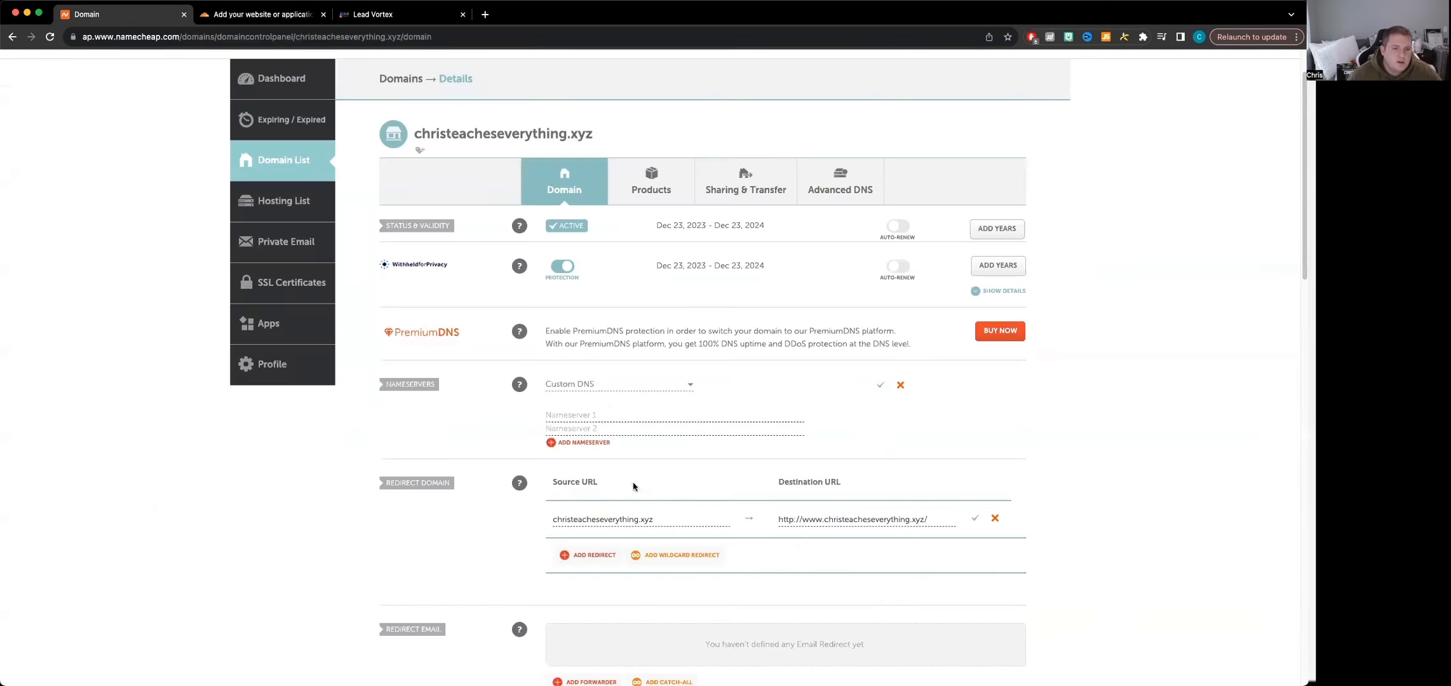
{"action": "left_click_drag", "start_coordinate": [657, 521], "coordinate": [557, 519]}
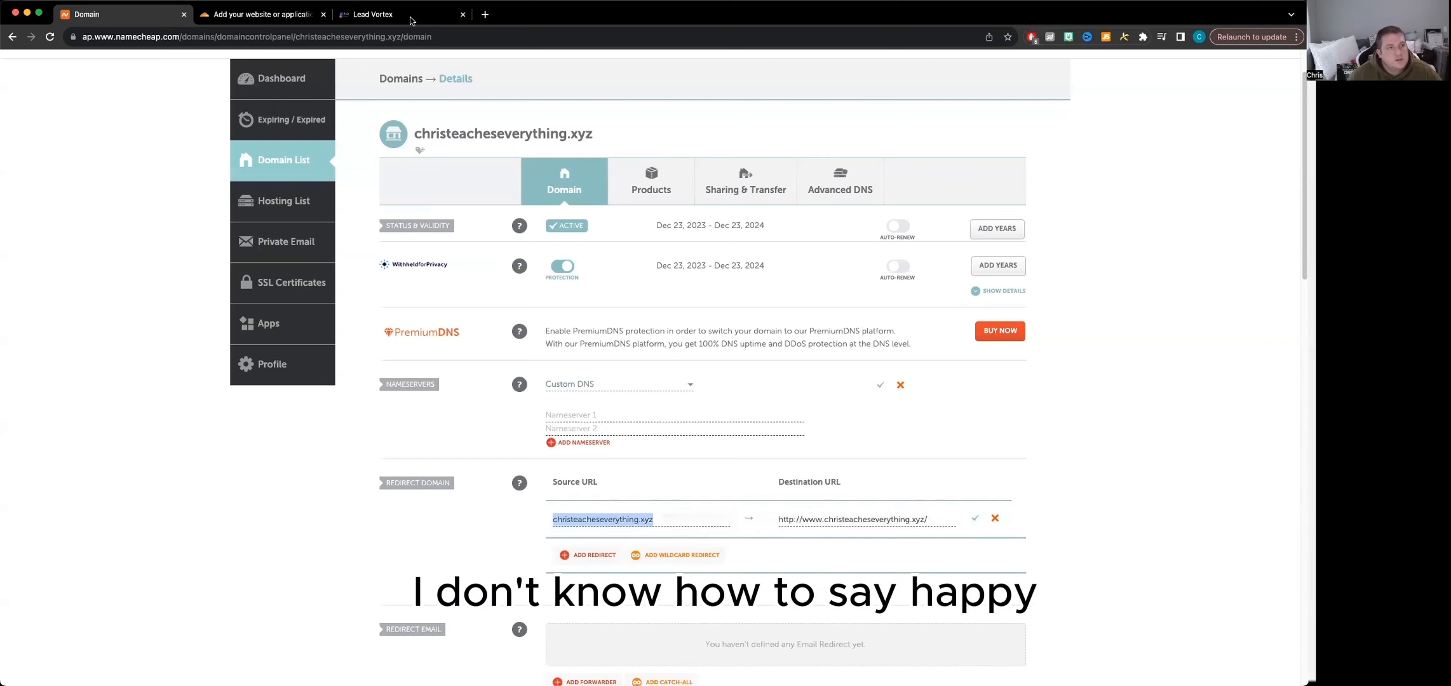
{"action": "left_click", "coordinate": [261, 14]}
{"action": "triple_click", "coordinate": [427, 236]}
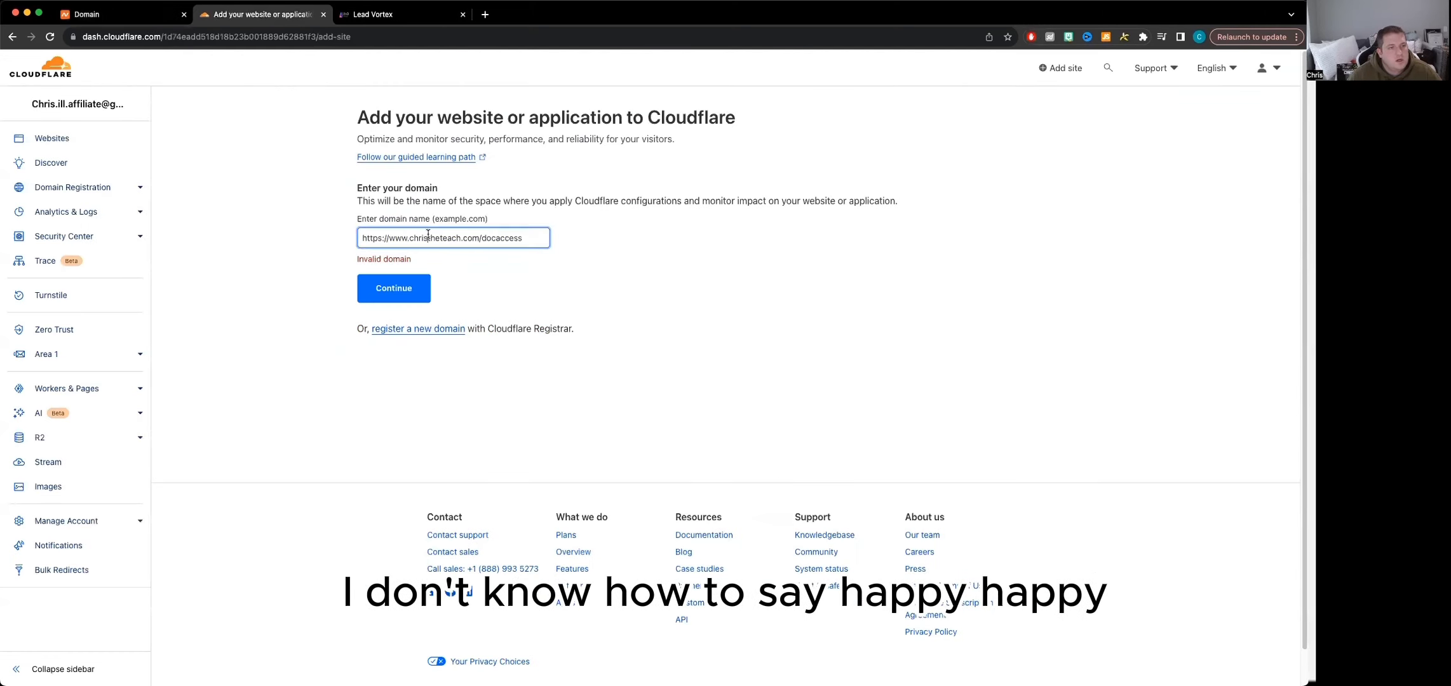
{"action": "type", "text": "christeacheseverything.xyz"}
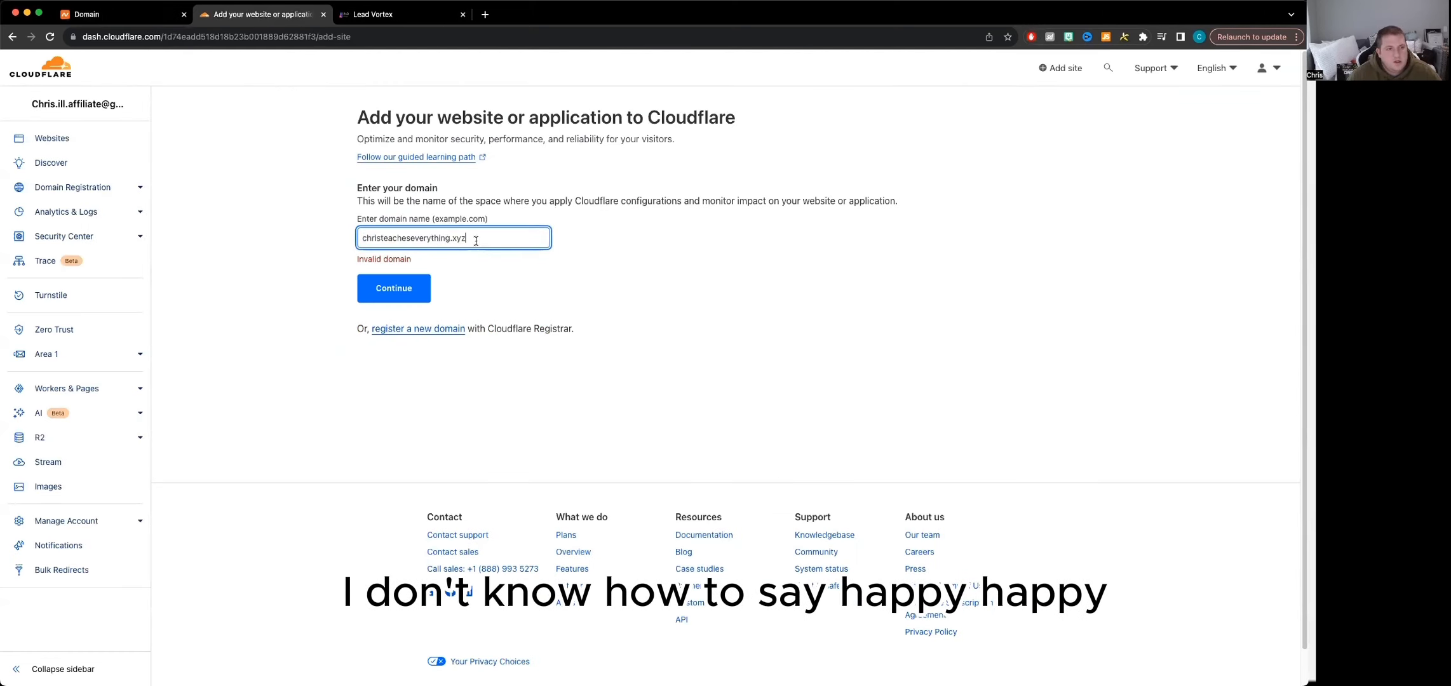
{"action": "left_click", "coordinate": [401, 292]}
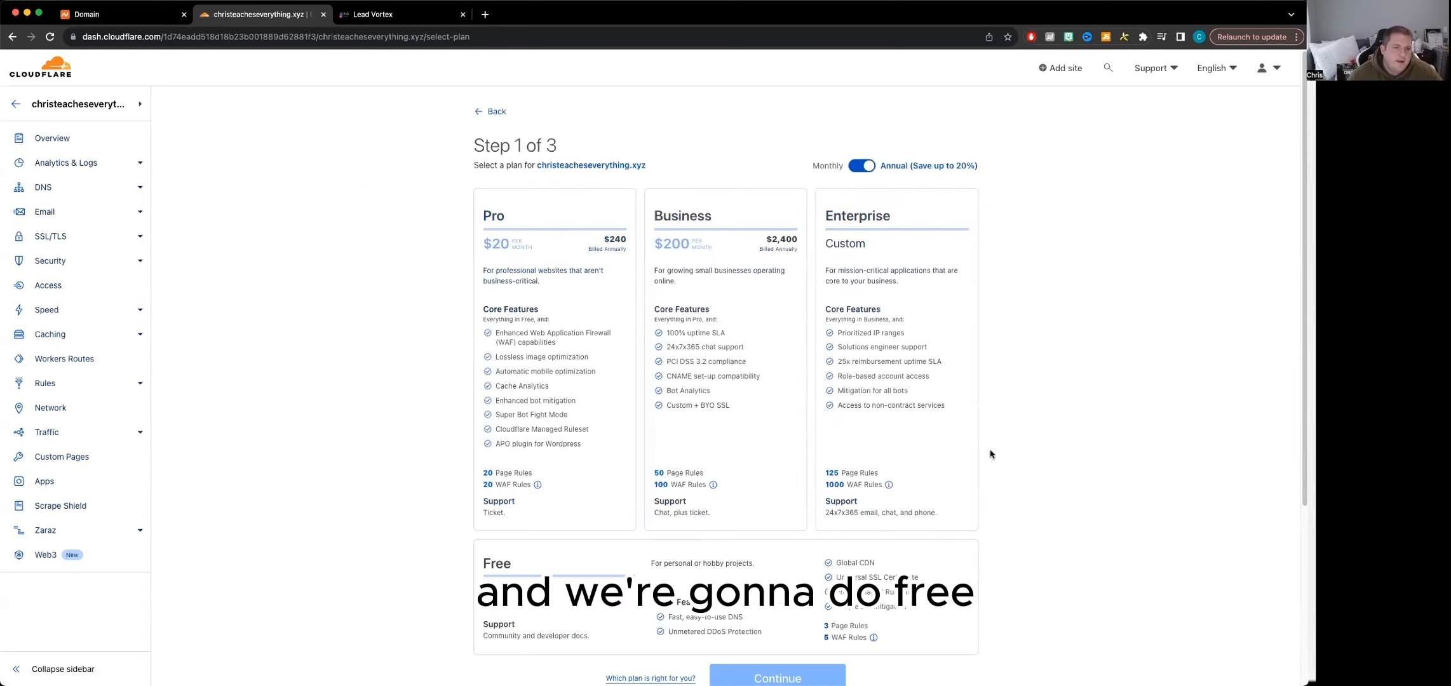
Choose the Free plan for the new site and continue without adding any DNS records
{"action": "scroll", "coordinate": [988, 453], "scroll_direction": "down", "scroll_amount": 3}
{"action": "left_click", "coordinate": [657, 414]}
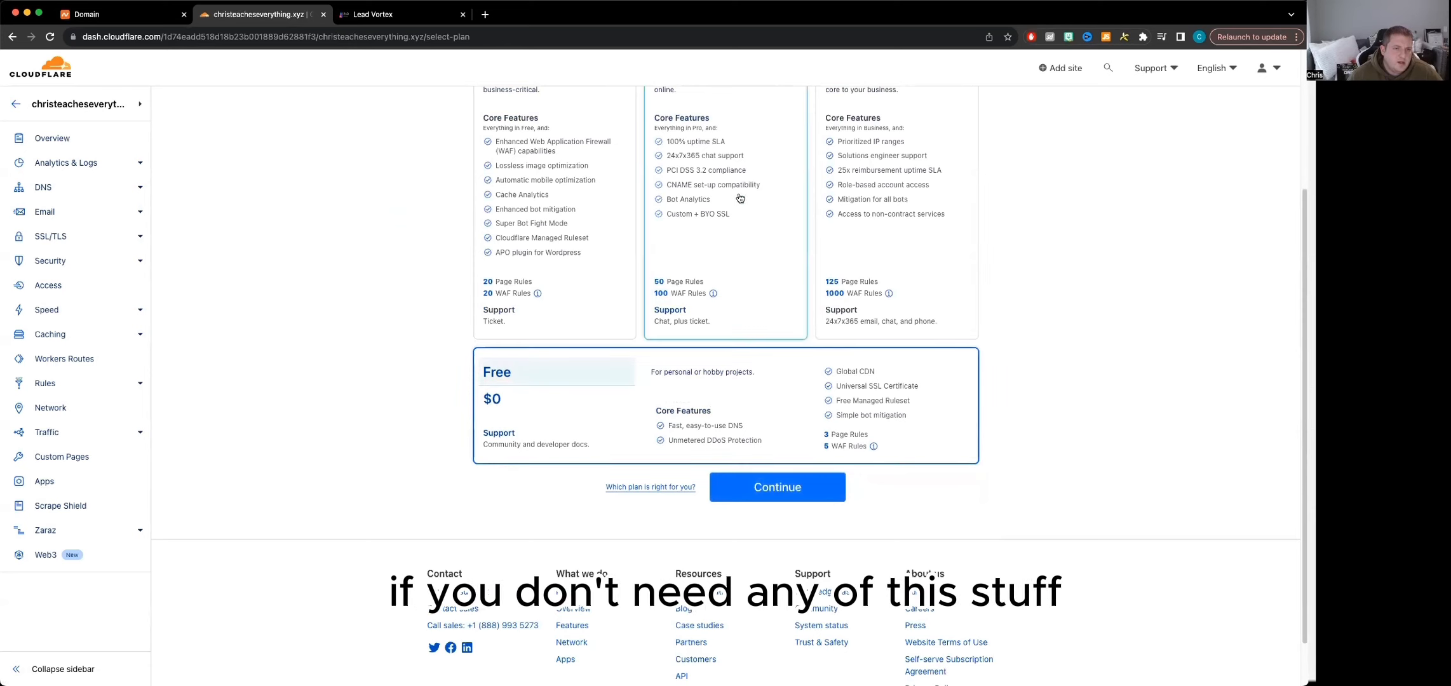
{"action": "left_click", "coordinate": [801, 502]}
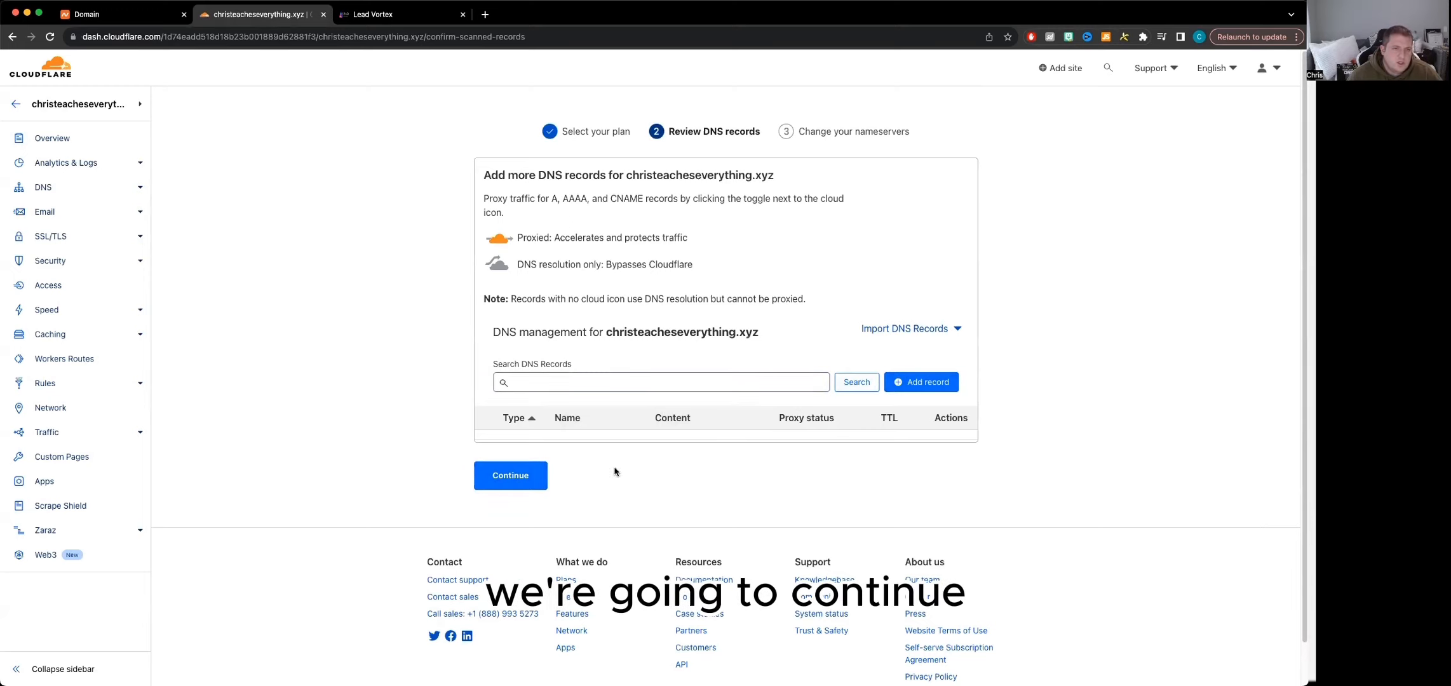
{"action": "left_click", "coordinate": [542, 476]}
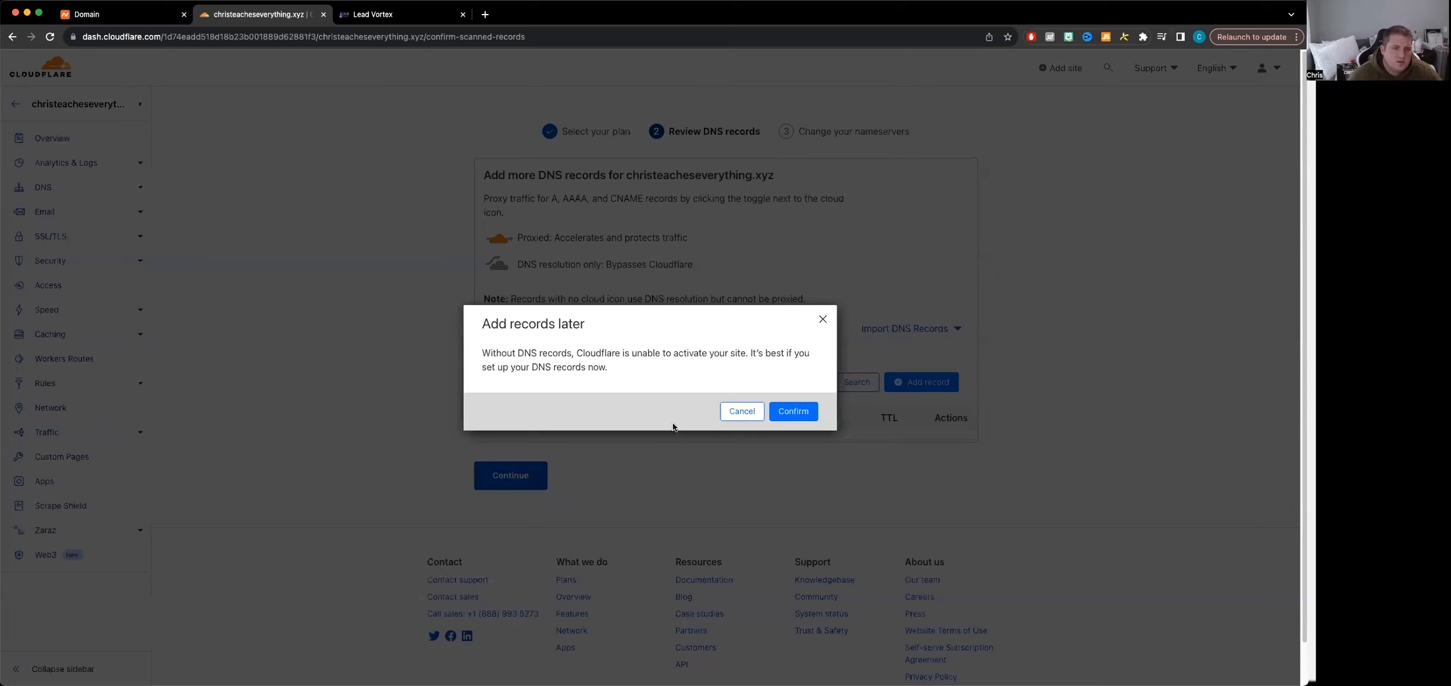
{"action": "left_click", "coordinate": [783, 413]}
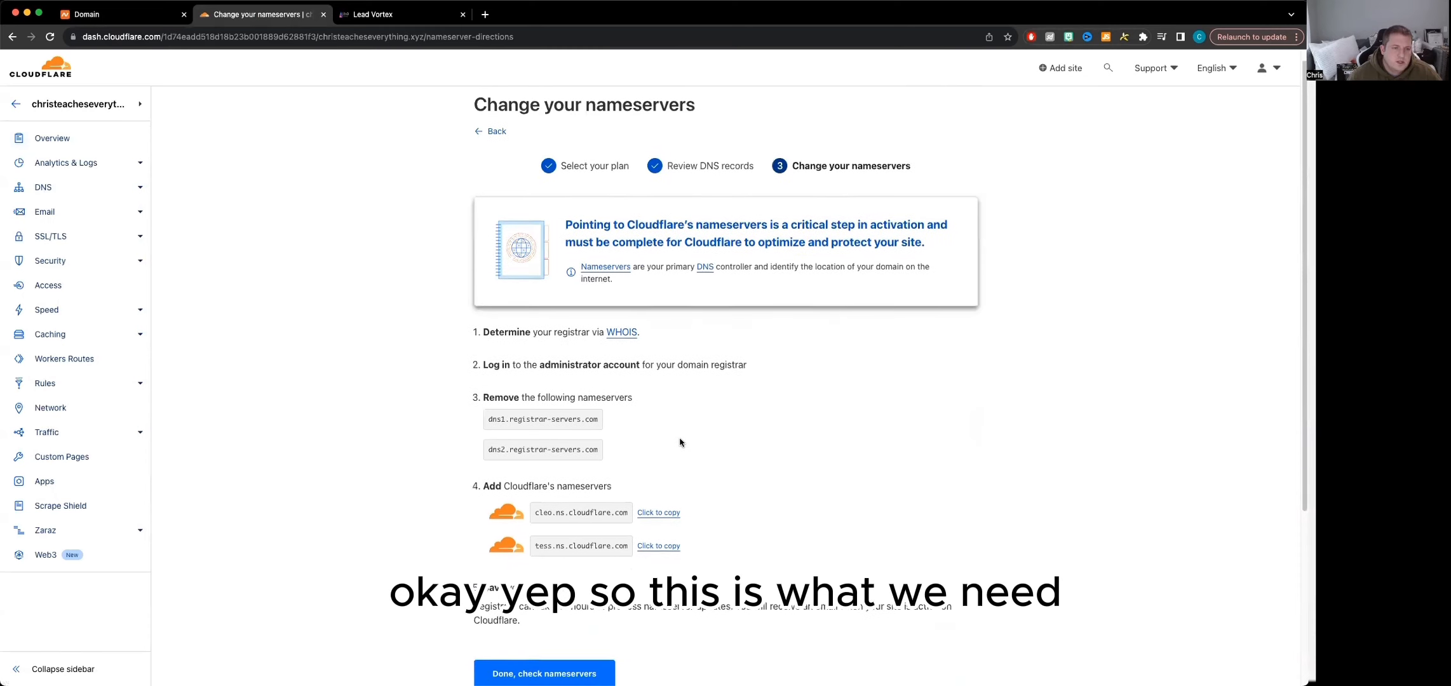
Copy Cloudflare's first nameserver, cleo.ns.cloudflare.com, and paste it as Nameserver 1 in the domain's custom DNS settings on Namecheap
{"action": "scroll", "coordinate": [680, 442], "scroll_direction": "down", "scroll_amount": 3}
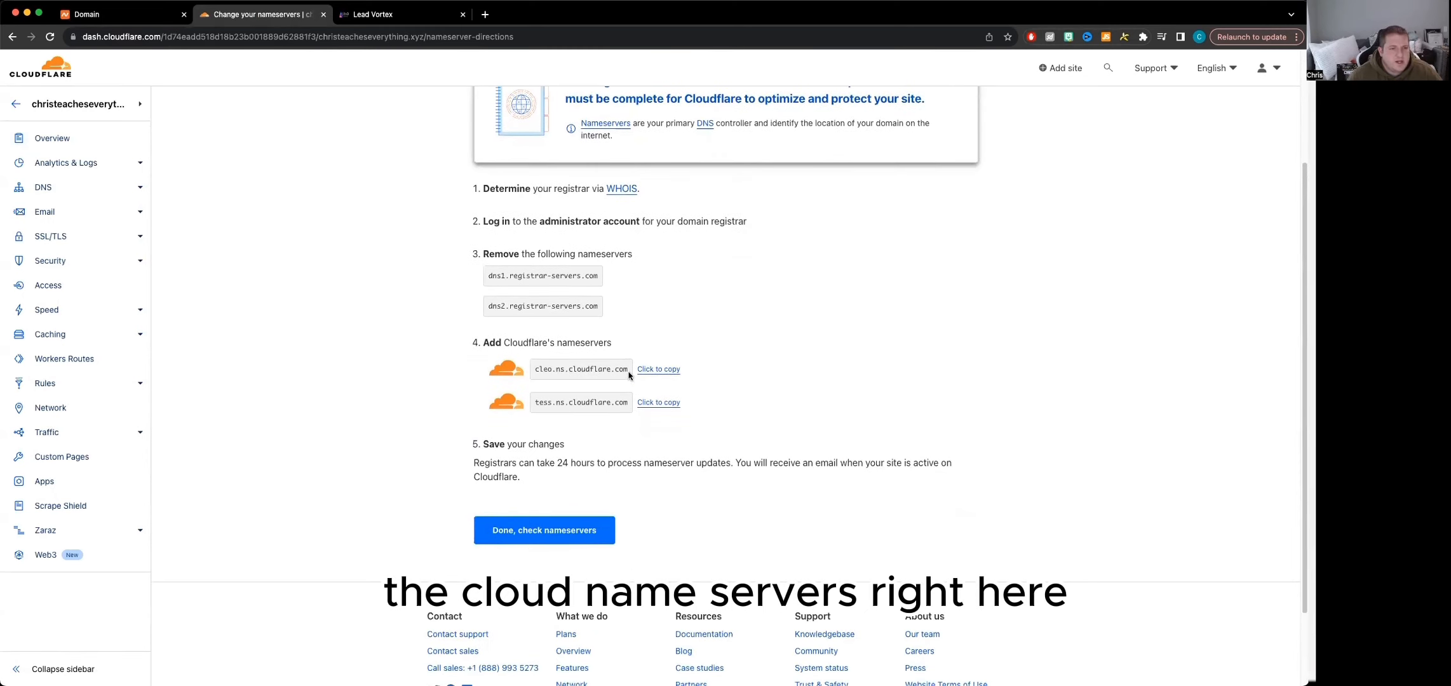
{"action": "left_click", "coordinate": [661, 371]}
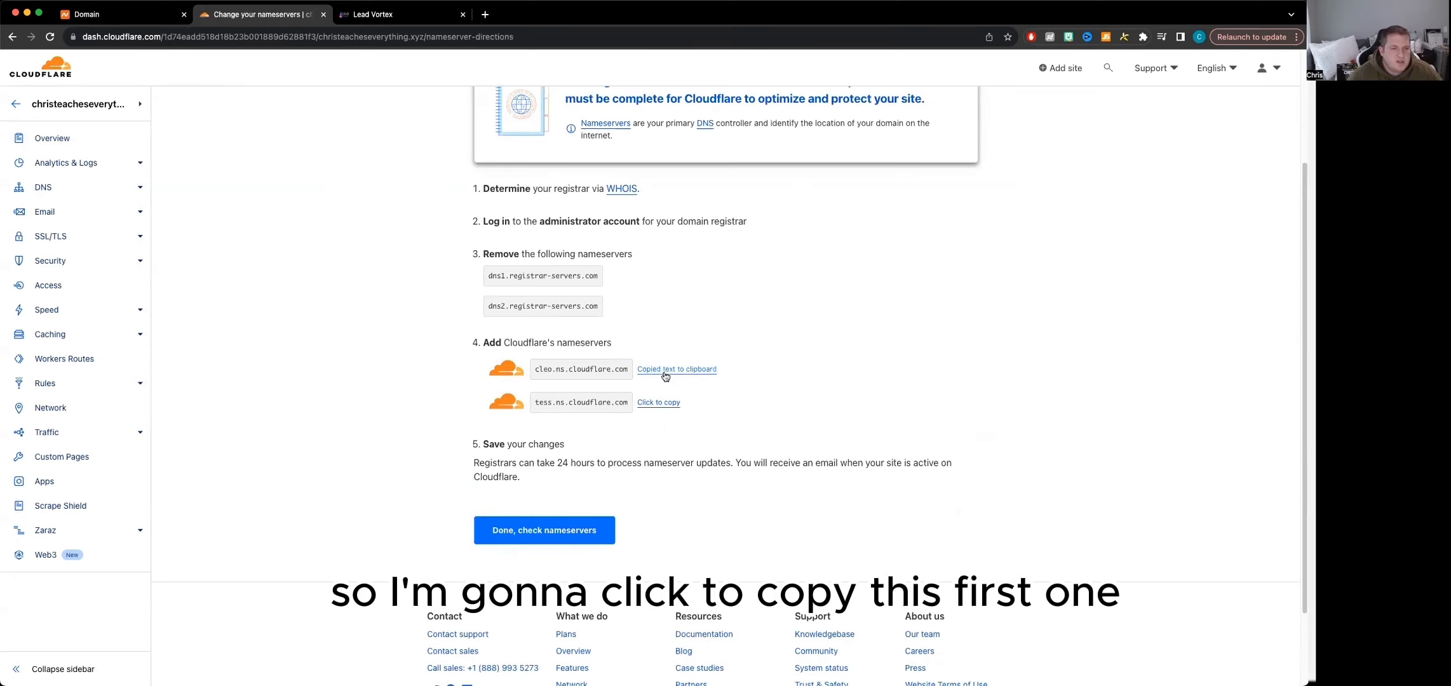
{"action": "left_click", "coordinate": [128, 20]}
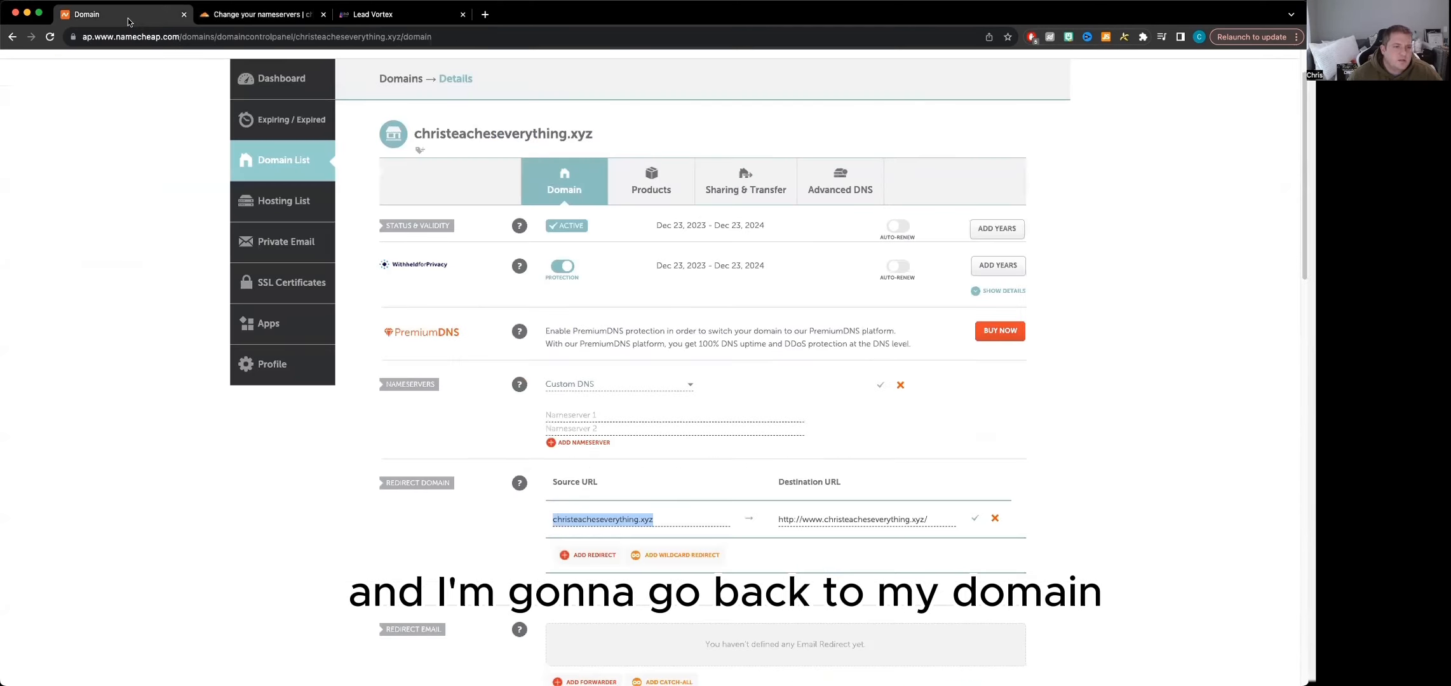
{"action": "left_click", "coordinate": [577, 416]}
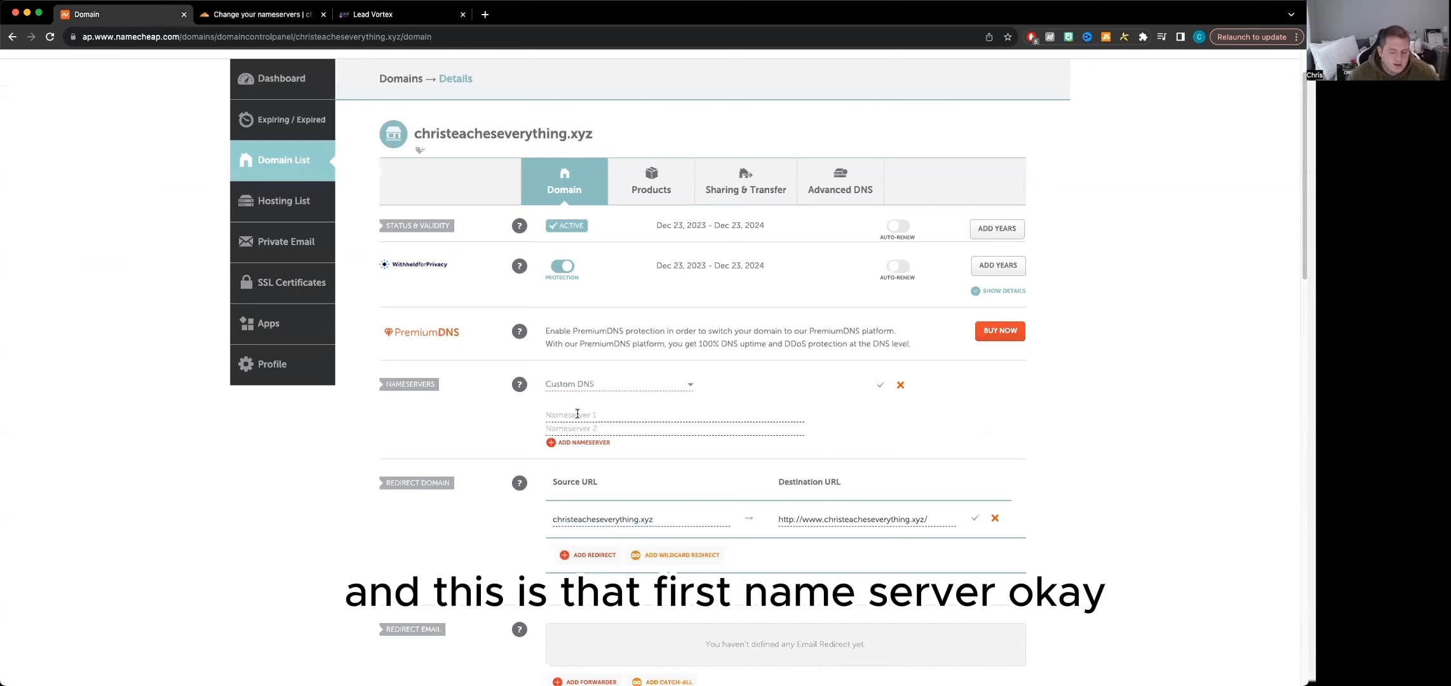
{"action": "key", "text": "cmd+v"}
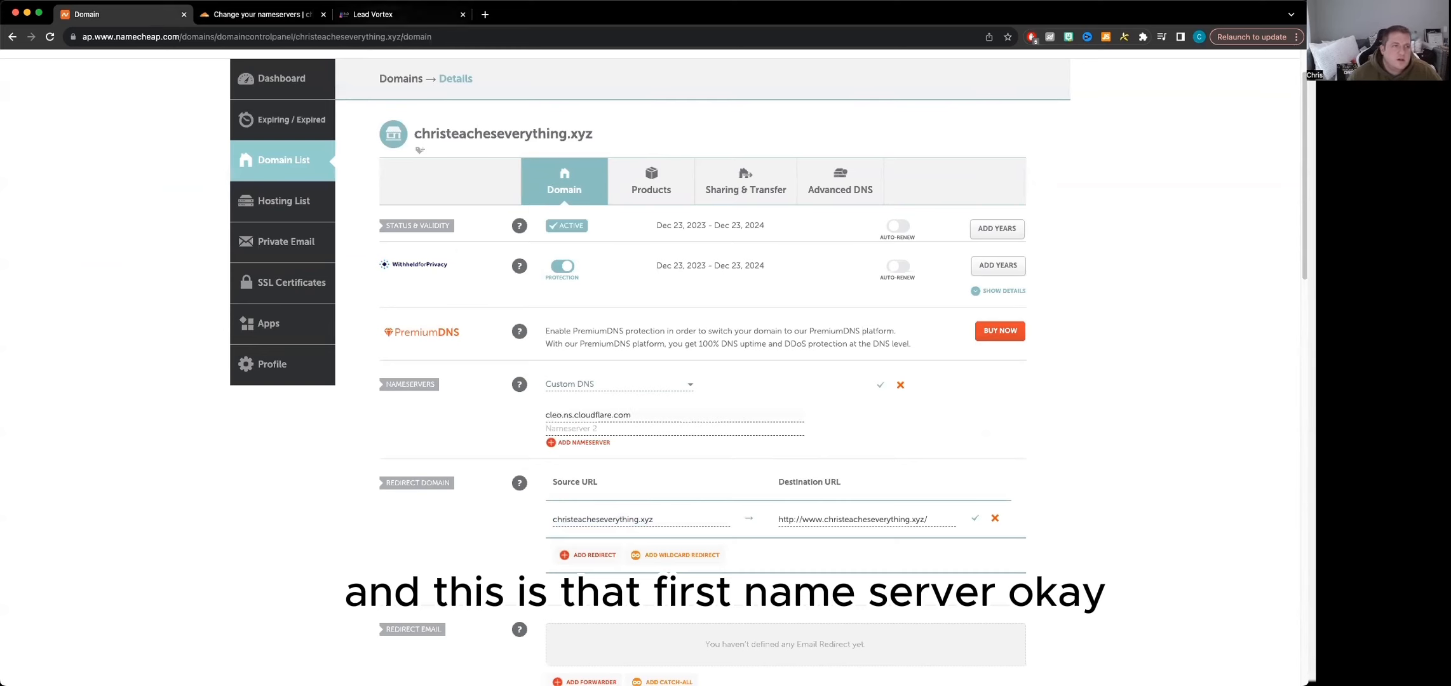
Copy Cloudflare's second nameserver, tess.ns.cloudflare.com, paste it as Nameserver 2 on Namecheap and save the custom DNS settings
{"action": "left_click", "coordinate": [260, 16]}
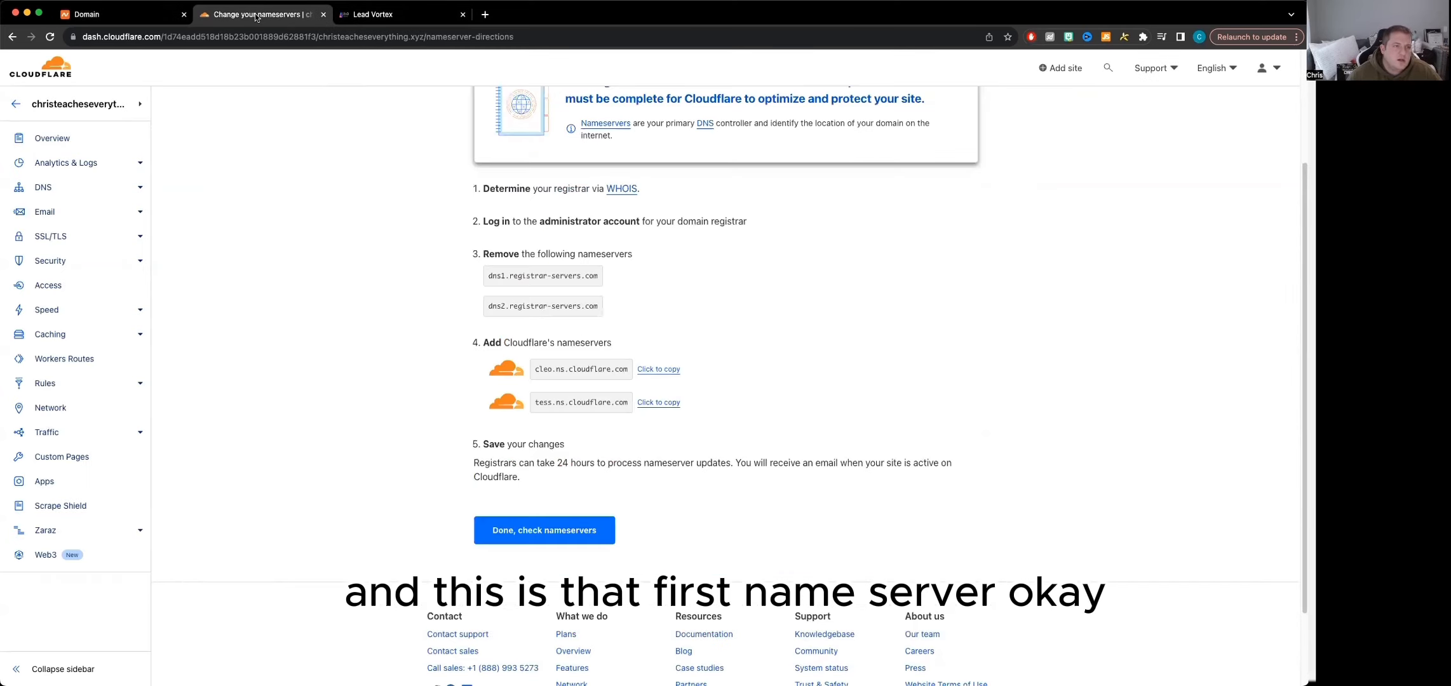
{"action": "left_click", "coordinate": [648, 408]}
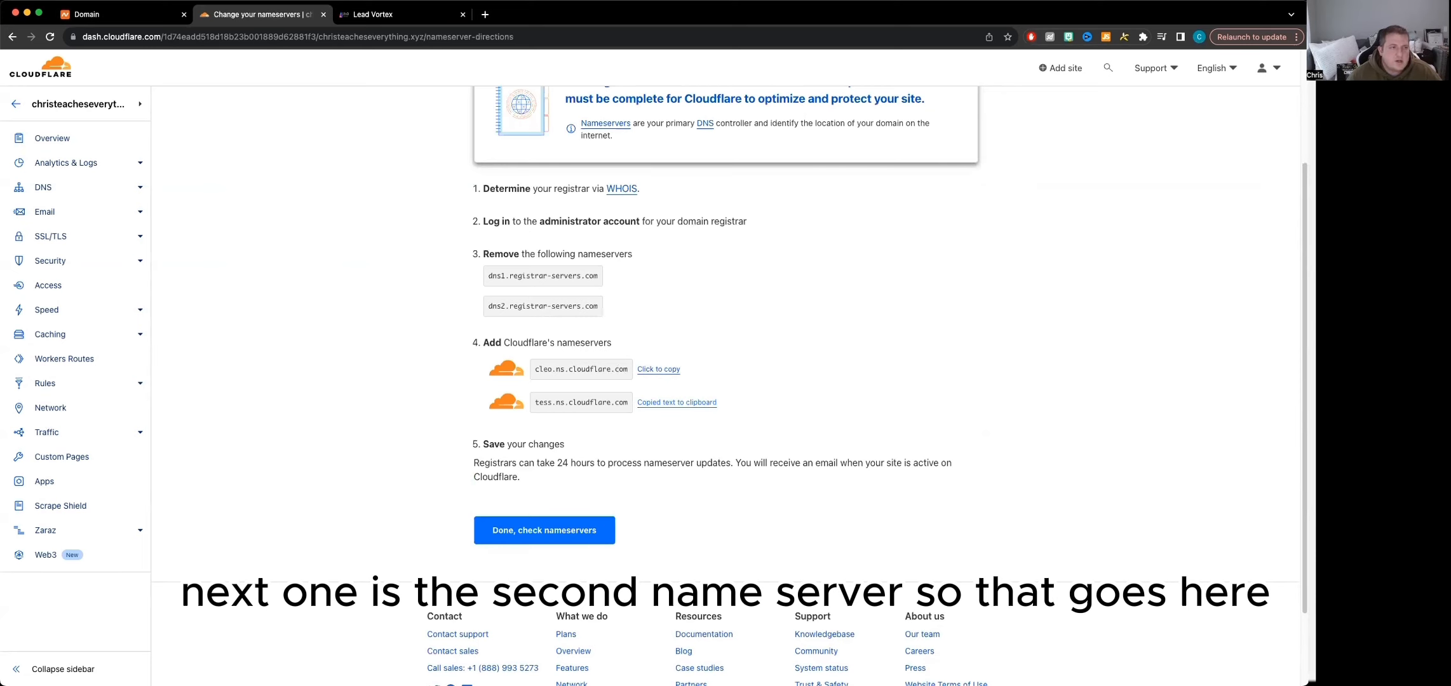
{"action": "left_click", "coordinate": [121, 19]}
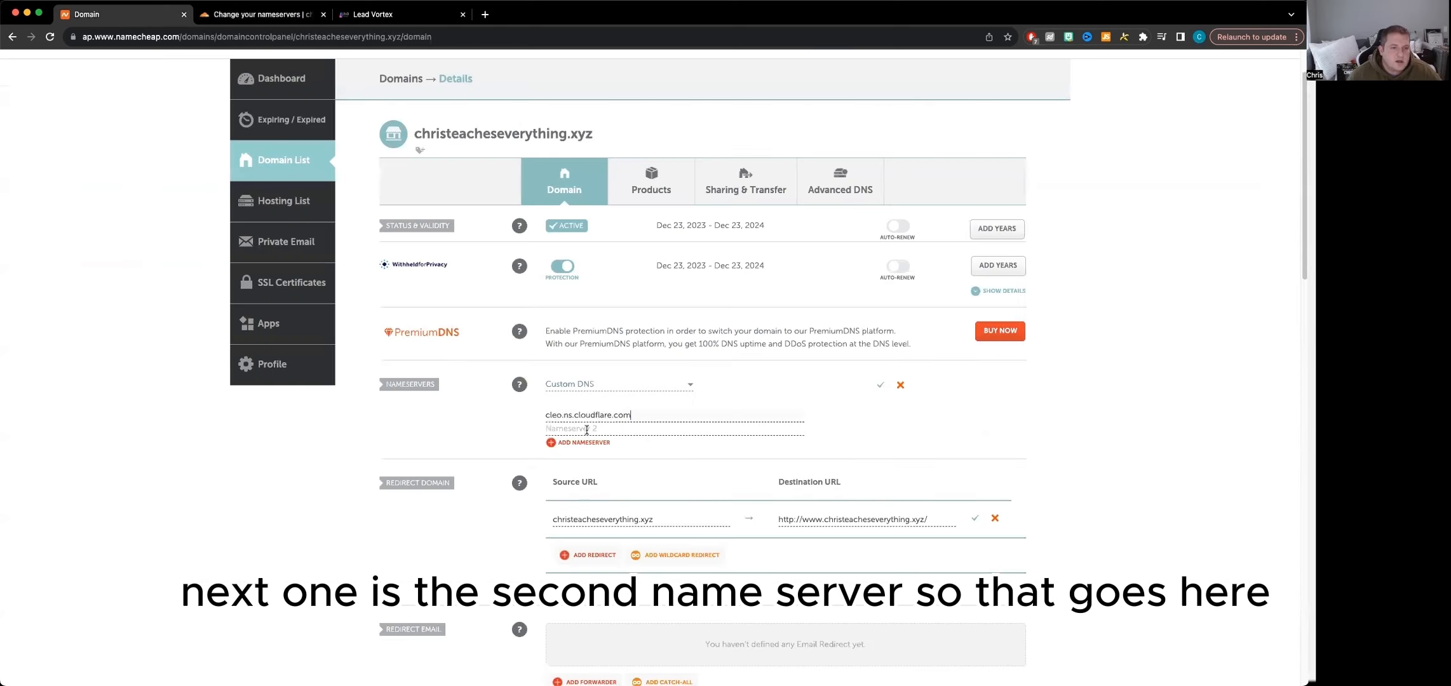
{"action": "key", "text": "super+v"}
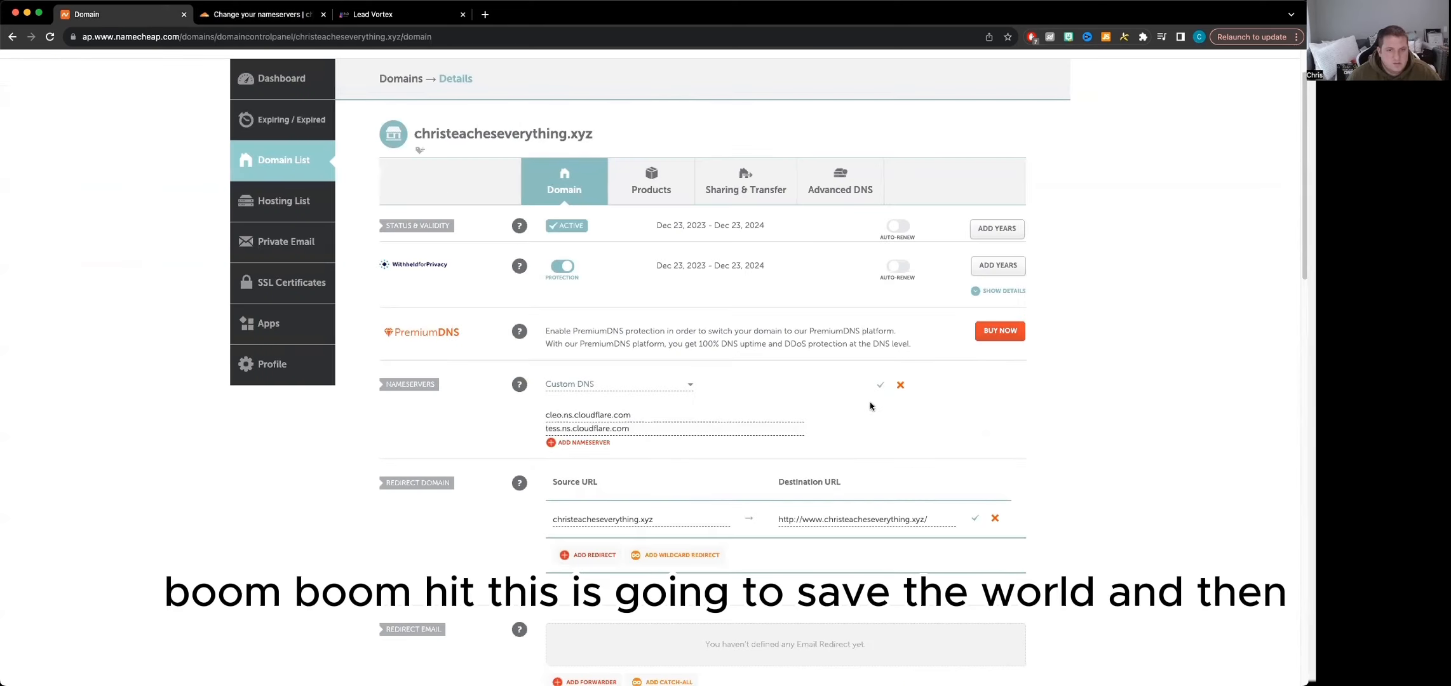
{"action": "left_click", "coordinate": [884, 384]}
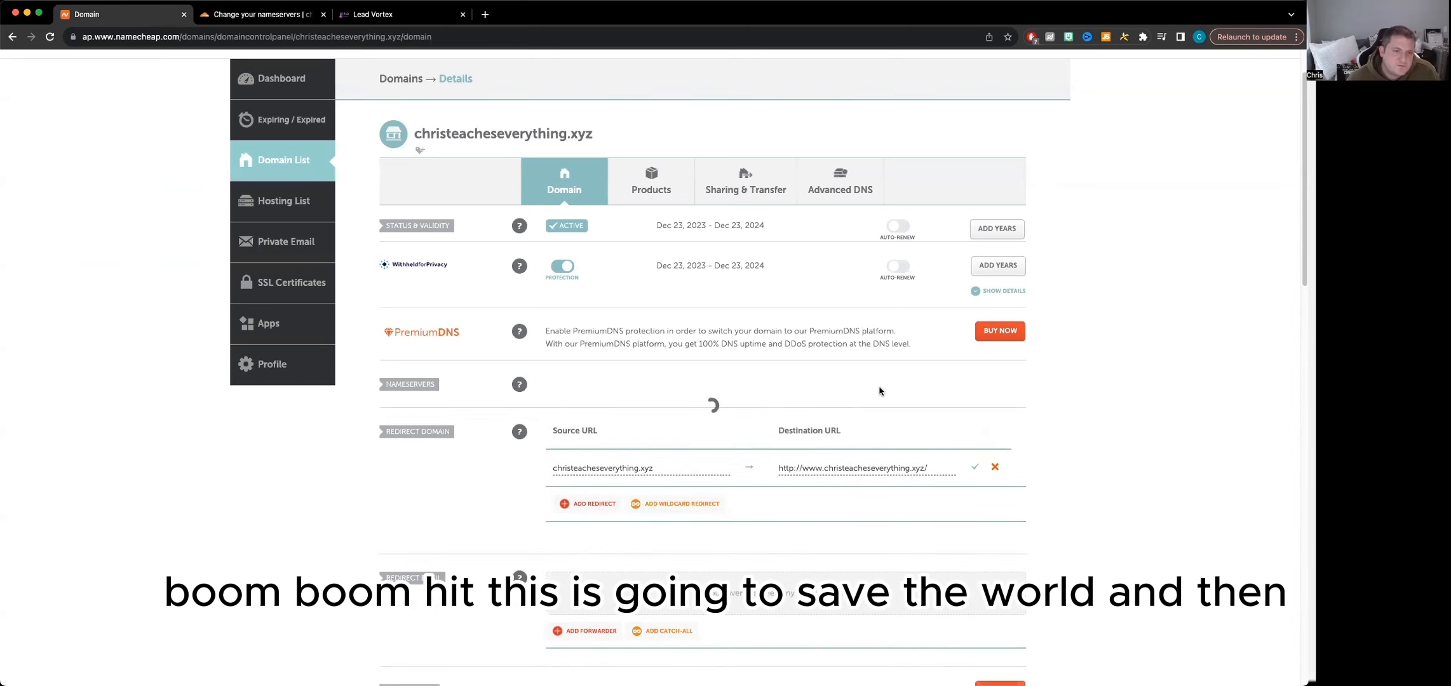
Return to Cloudflare, request the nameserver check and postpone the Quick Start Guide
{"action": "left_click", "coordinate": [261, 14]}
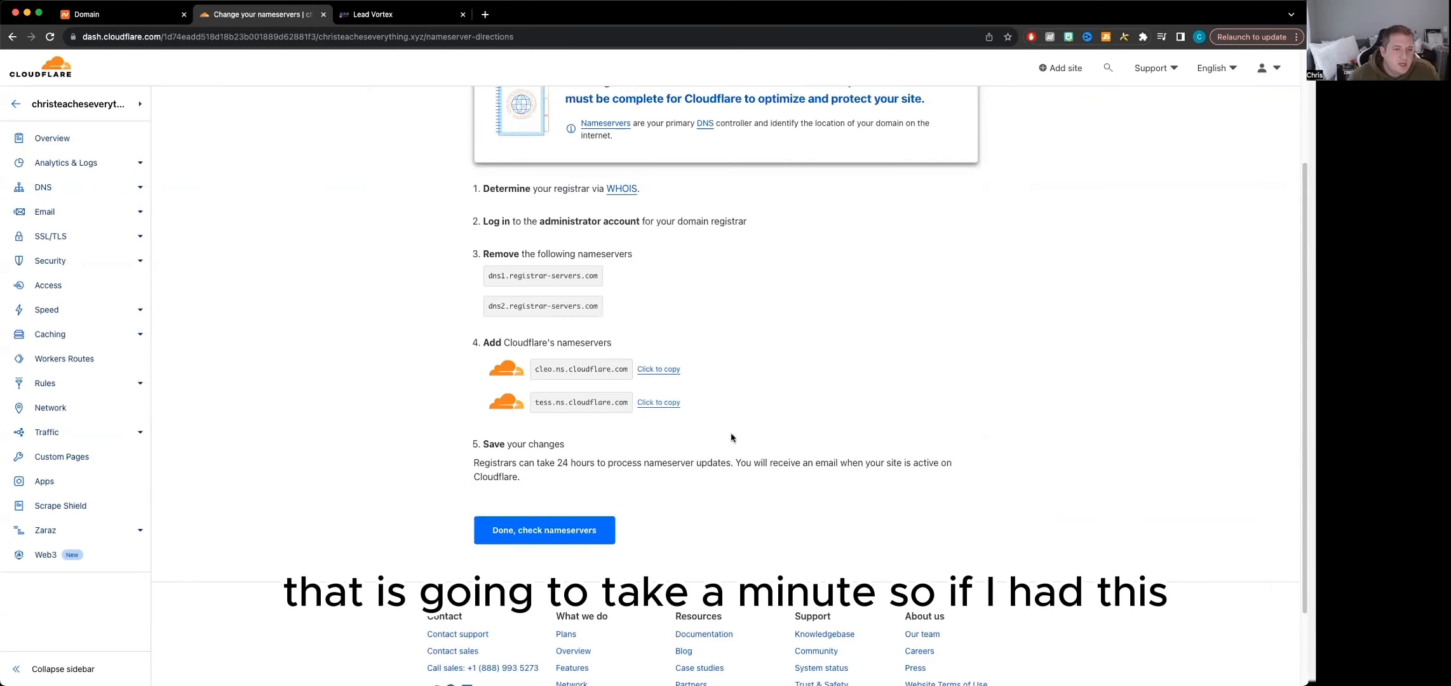
{"action": "left_click", "coordinate": [534, 541]}
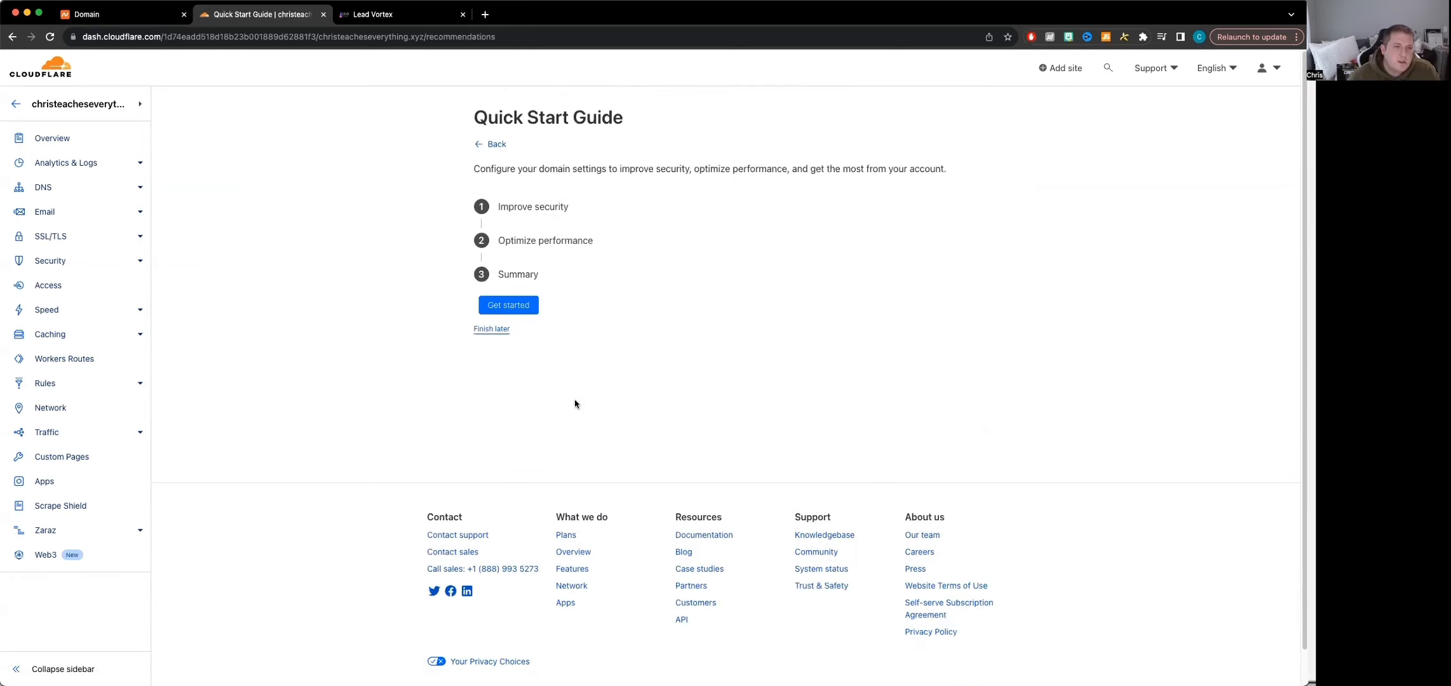
{"action": "left_click", "coordinate": [493, 329]}
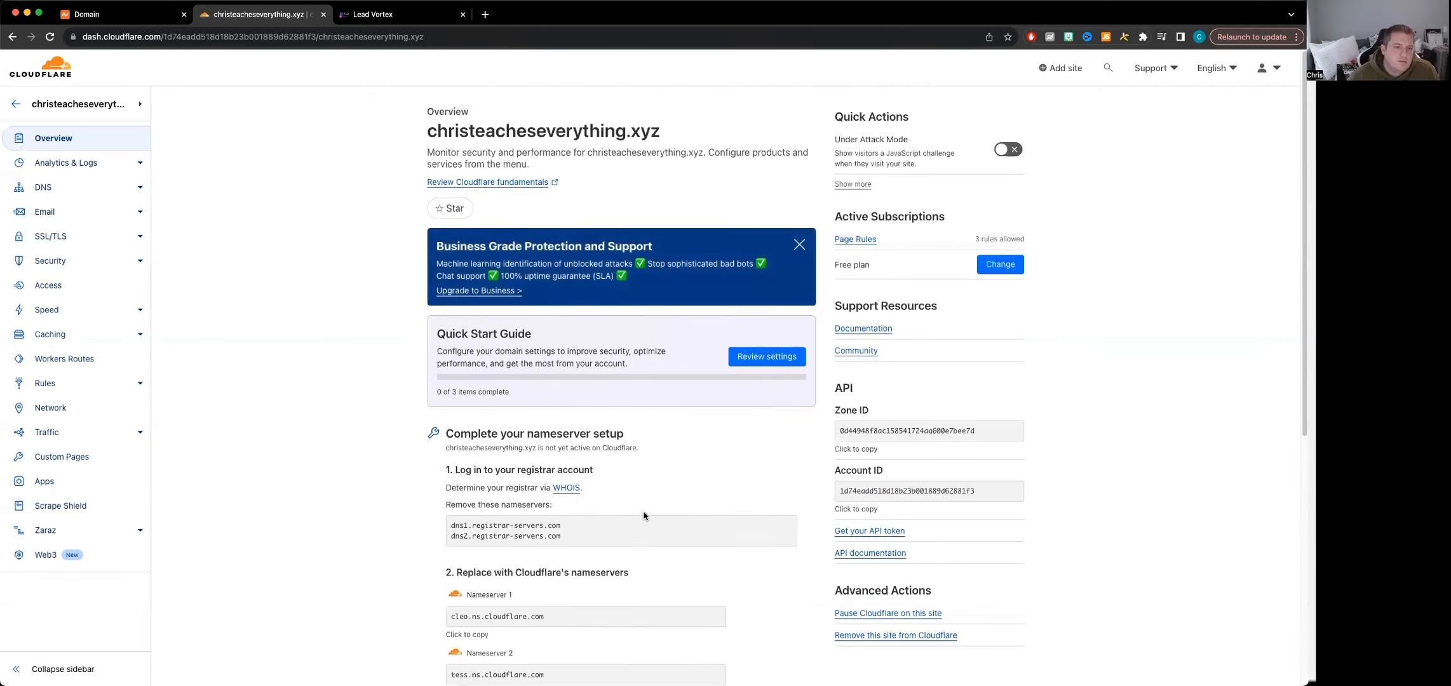
Examine the nameserver setup section on the site's overview page for its activation status
{"action": "scroll", "coordinate": [645, 513], "scroll_direction": "down", "scroll_amount": 8}
{"action": "scroll", "coordinate": [658, 508], "scroll_direction": "up", "scroll_amount": 3}
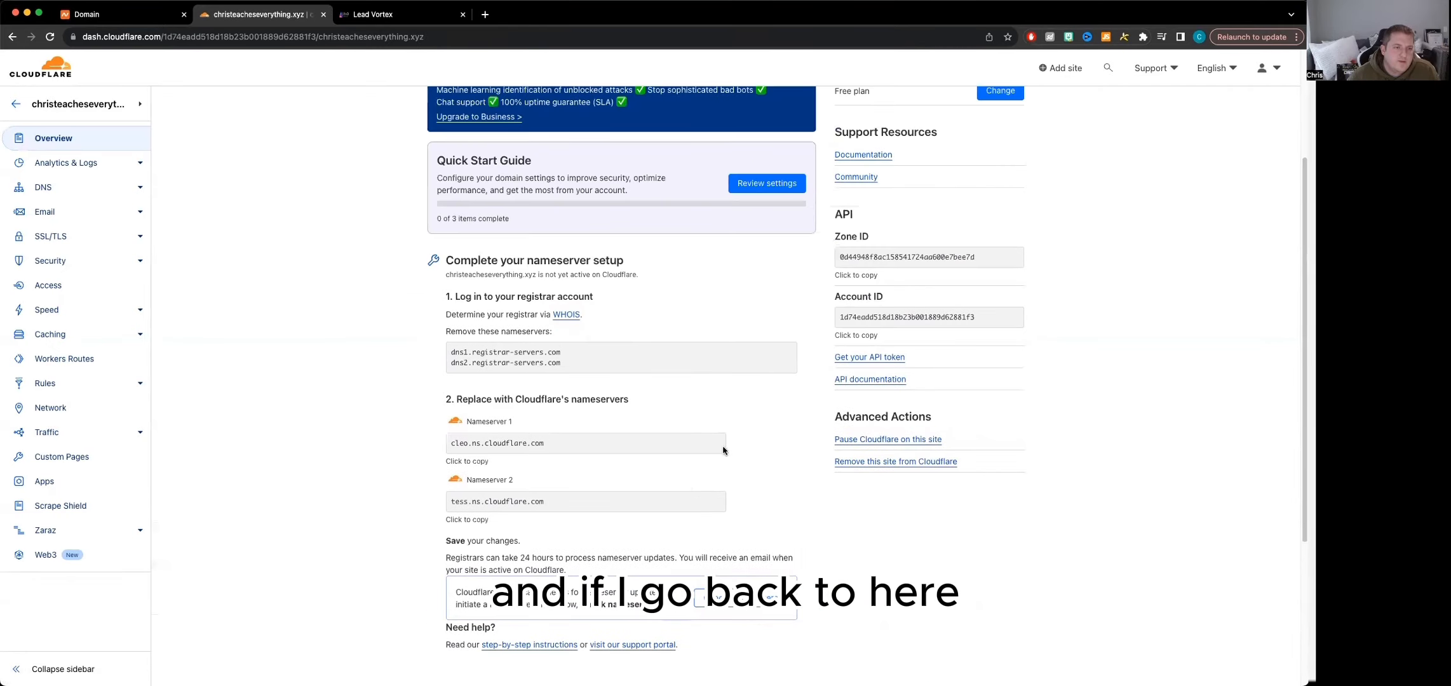
{"action": "scroll", "coordinate": [763, 417], "scroll_direction": "up", "scroll_amount": 3}
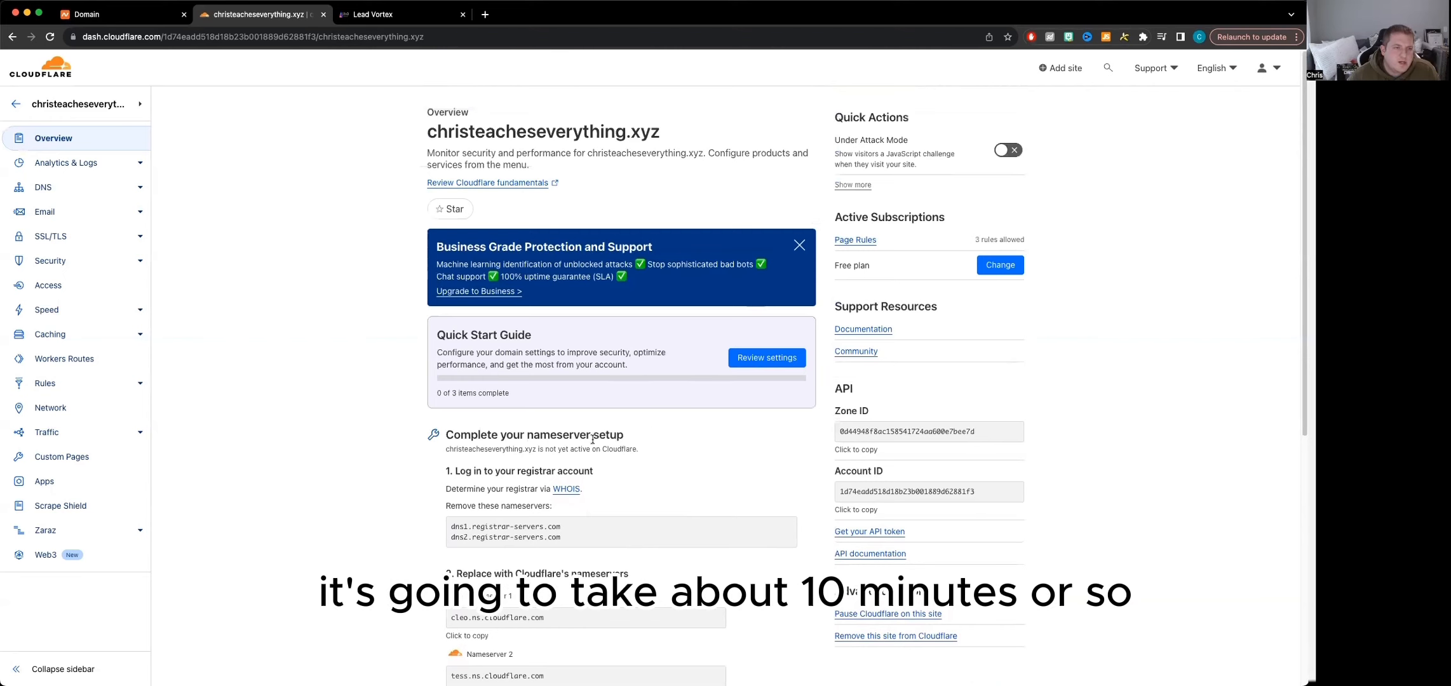
{"action": "scroll", "coordinate": [707, 473], "scroll_direction": "down", "scroll_amount": 8}
{"action": "scroll", "coordinate": [708, 473], "scroll_direction": "up", "scroll_amount": 3}
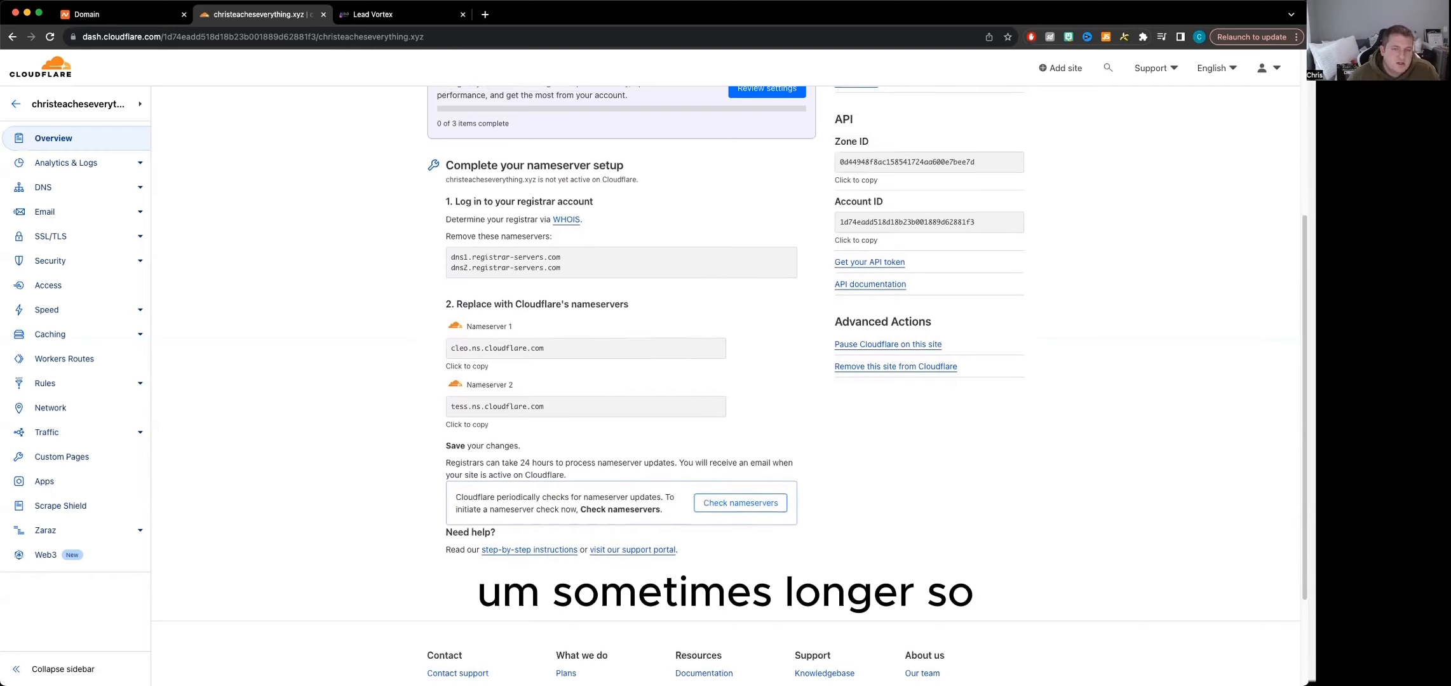
{"action": "scroll", "coordinate": [747, 581], "scroll_direction": "up", "scroll_amount": 8}
{"action": "scroll", "coordinate": [795, 497], "scroll_direction": "down", "scroll_amount": 10}
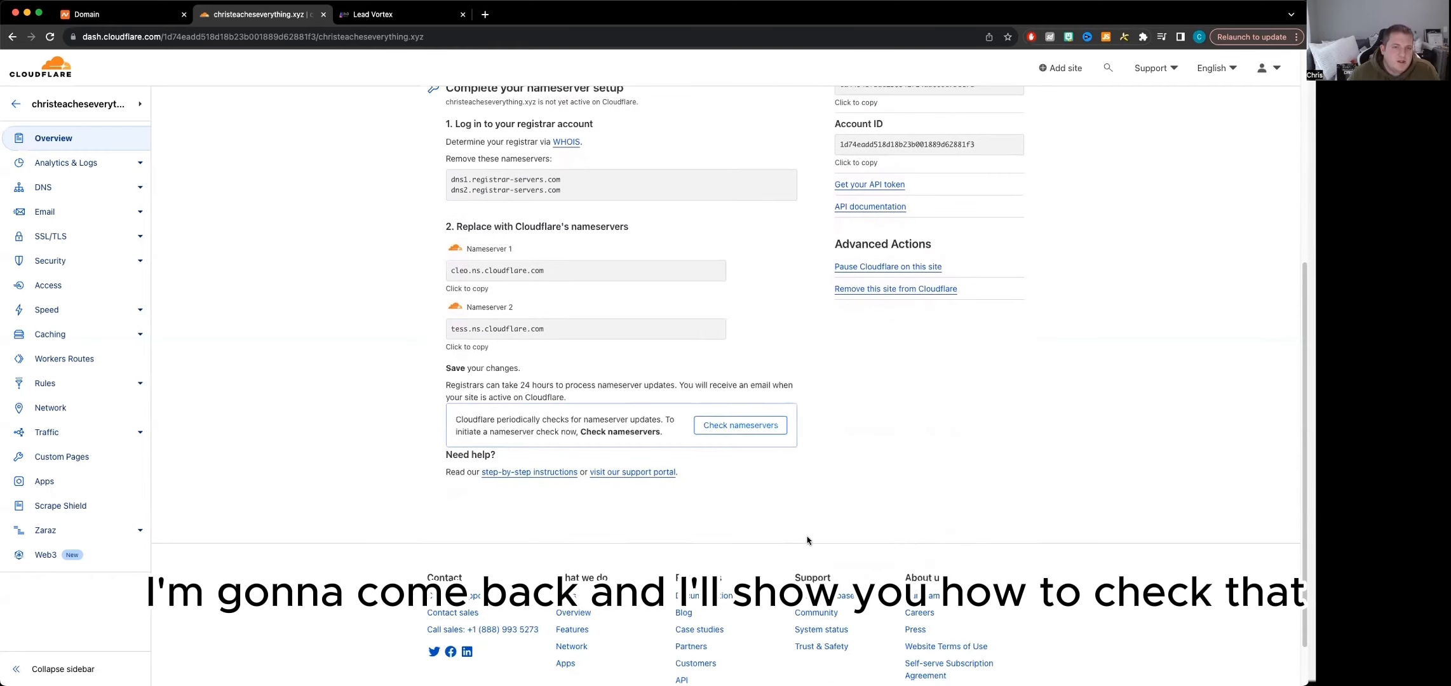
{"action": "scroll", "coordinate": [807, 542], "scroll_direction": "up", "scroll_amount": 6}
{"action": "scroll", "coordinate": [832, 540], "scroll_direction": "down", "scroll_amount": 3}
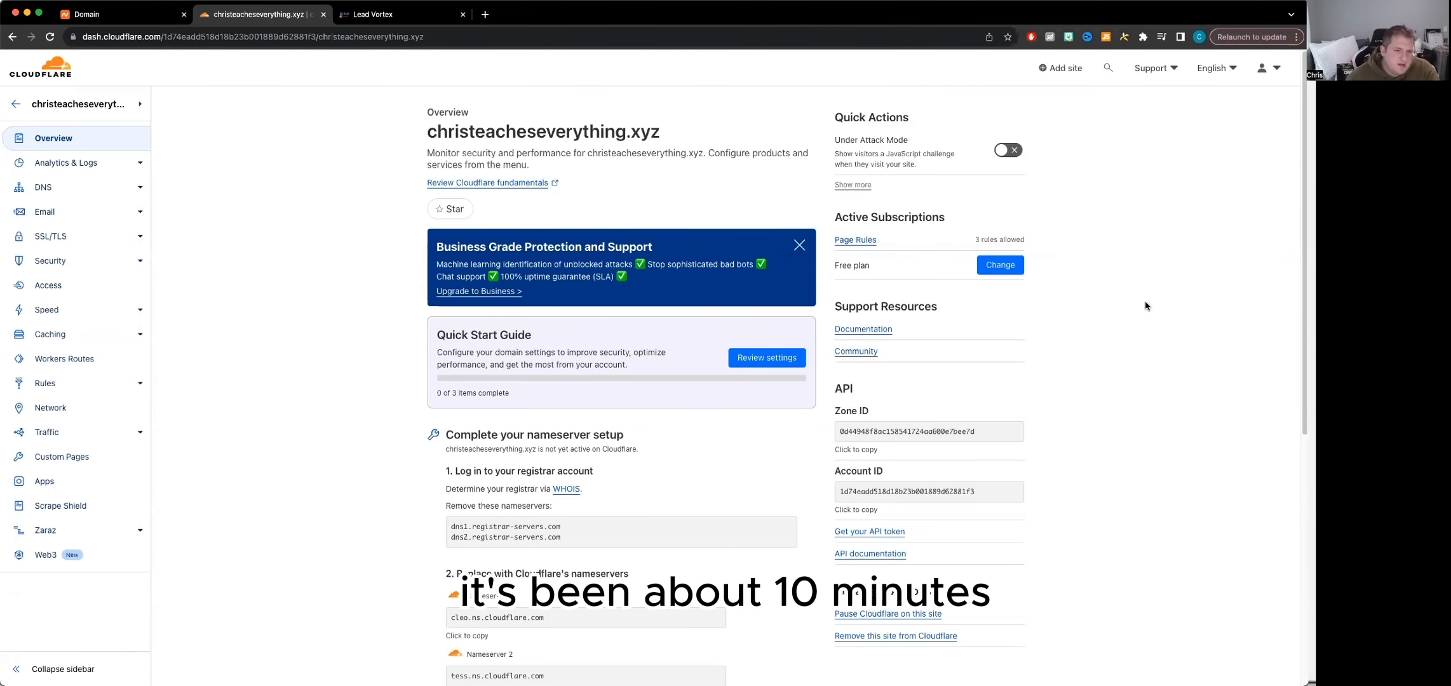
{"action": "scroll", "coordinate": [730, 557], "scroll_direction": "down", "scroll_amount": 3}
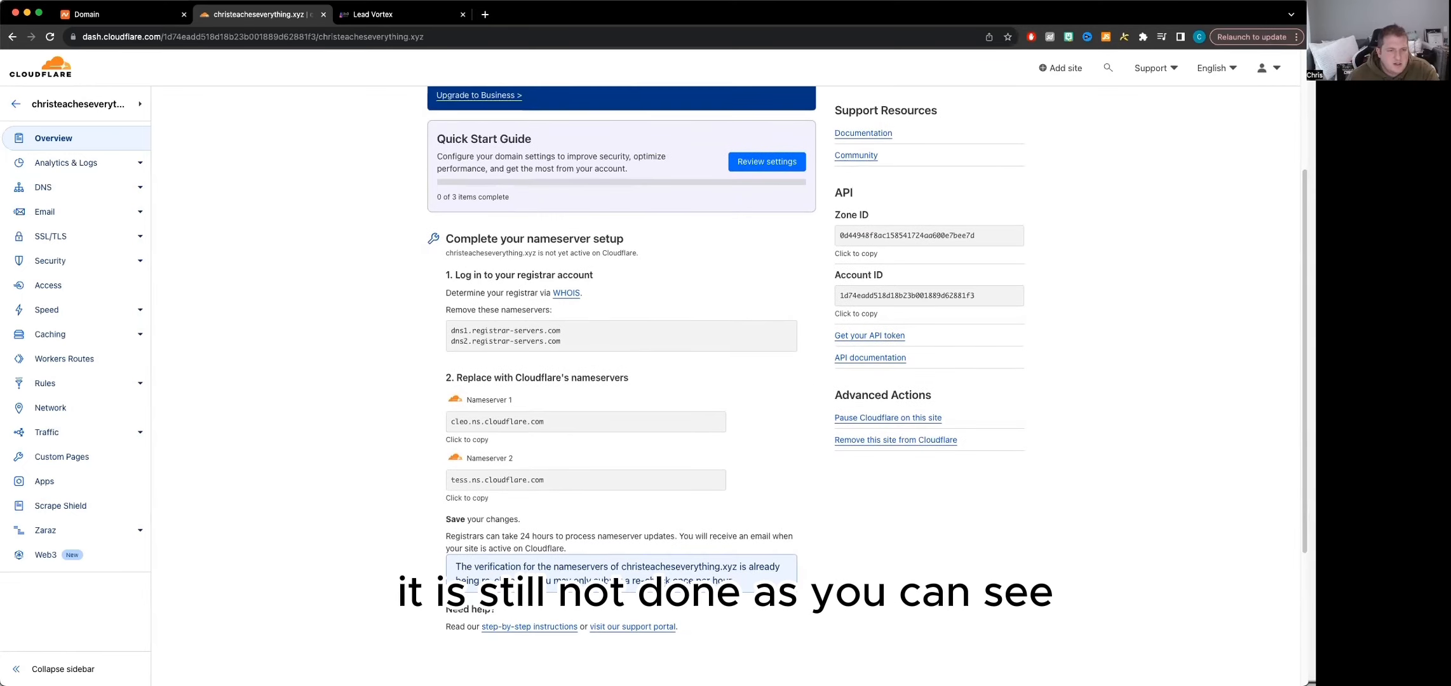
{"action": "scroll", "coordinate": [730, 502], "scroll_direction": "up", "scroll_amount": 3}
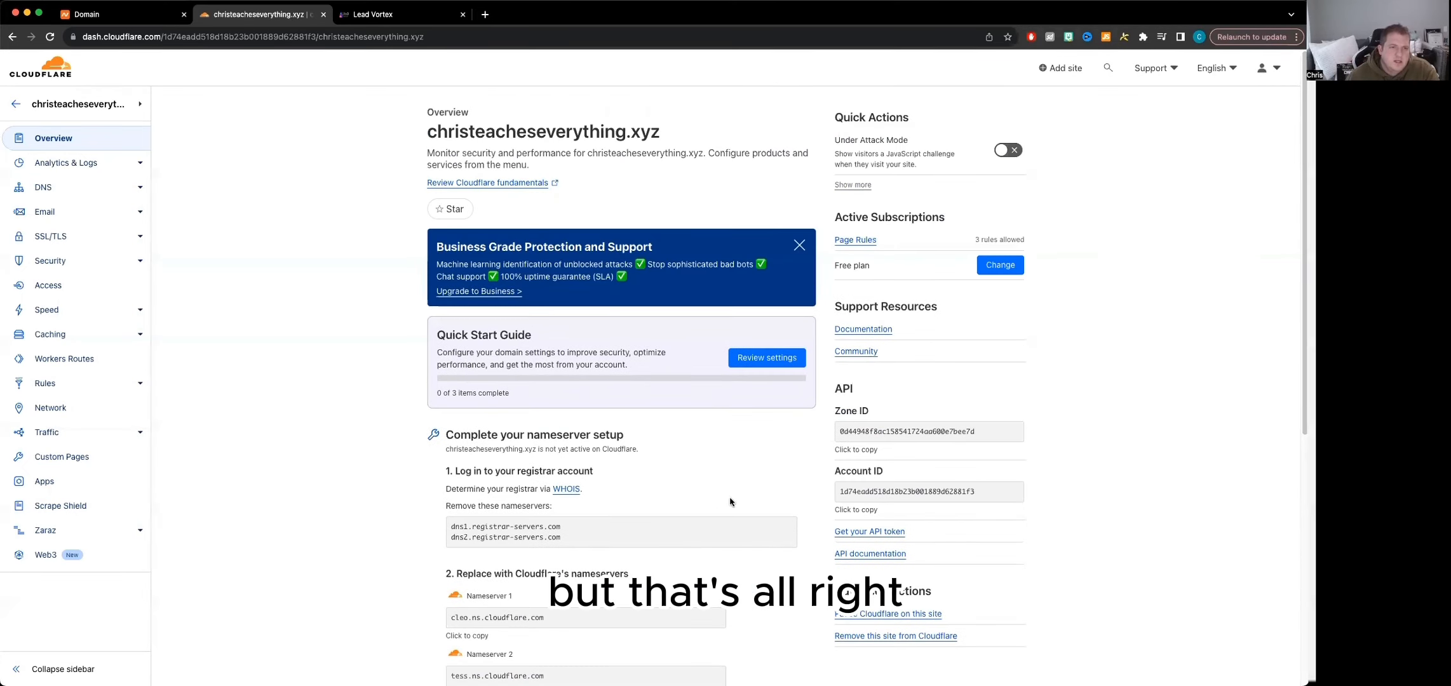
Complete the Quick Start Guide, keeping Automatic HTTPS Rewrites and Brotli on and turning on Always Use HTTPS
{"action": "left_click", "coordinate": [762, 358]}
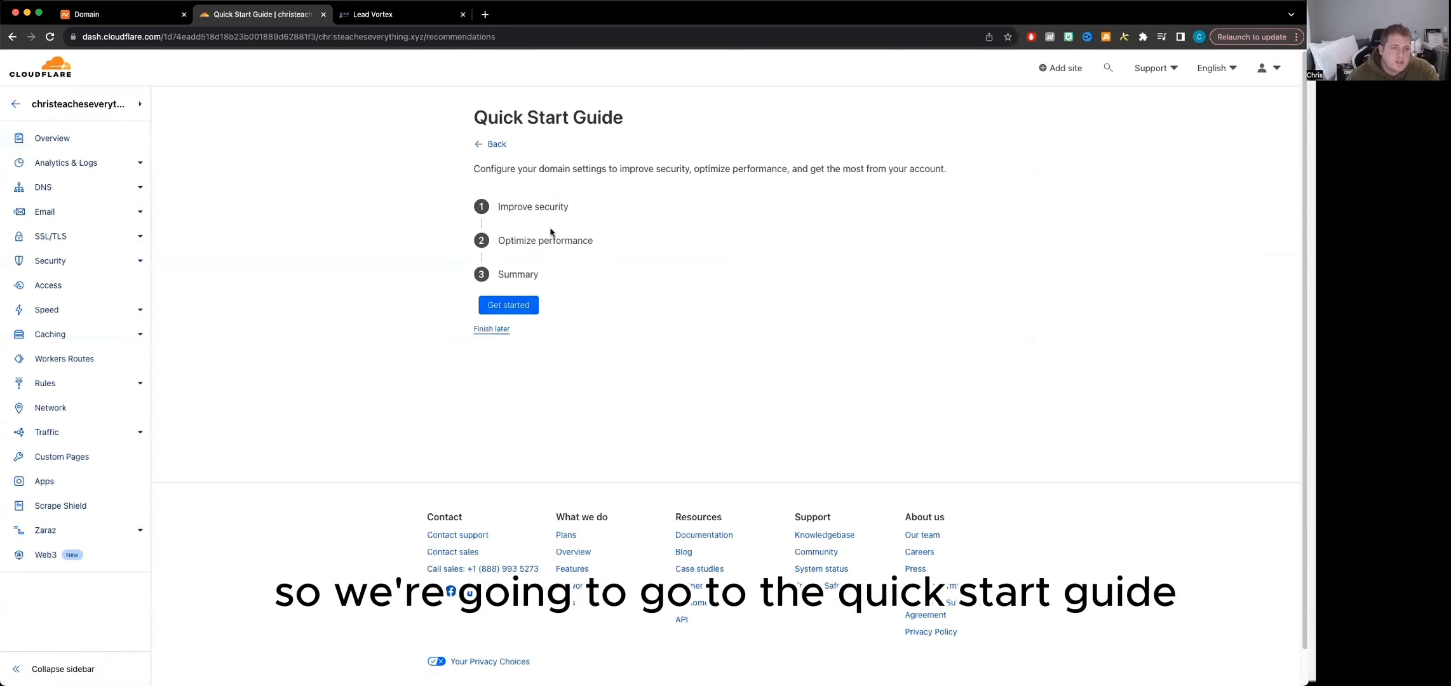
{"action": "left_click", "coordinate": [536, 308]}
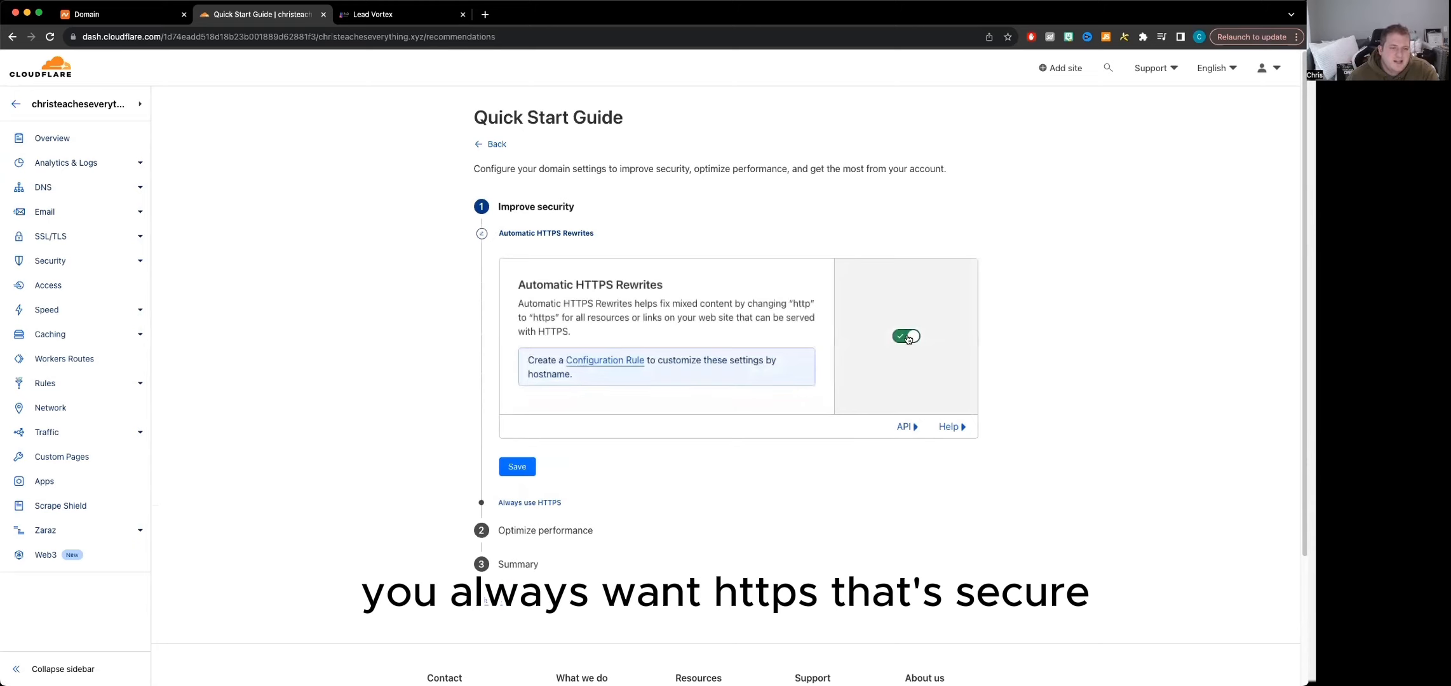
{"action": "left_click", "coordinate": [513, 468]}
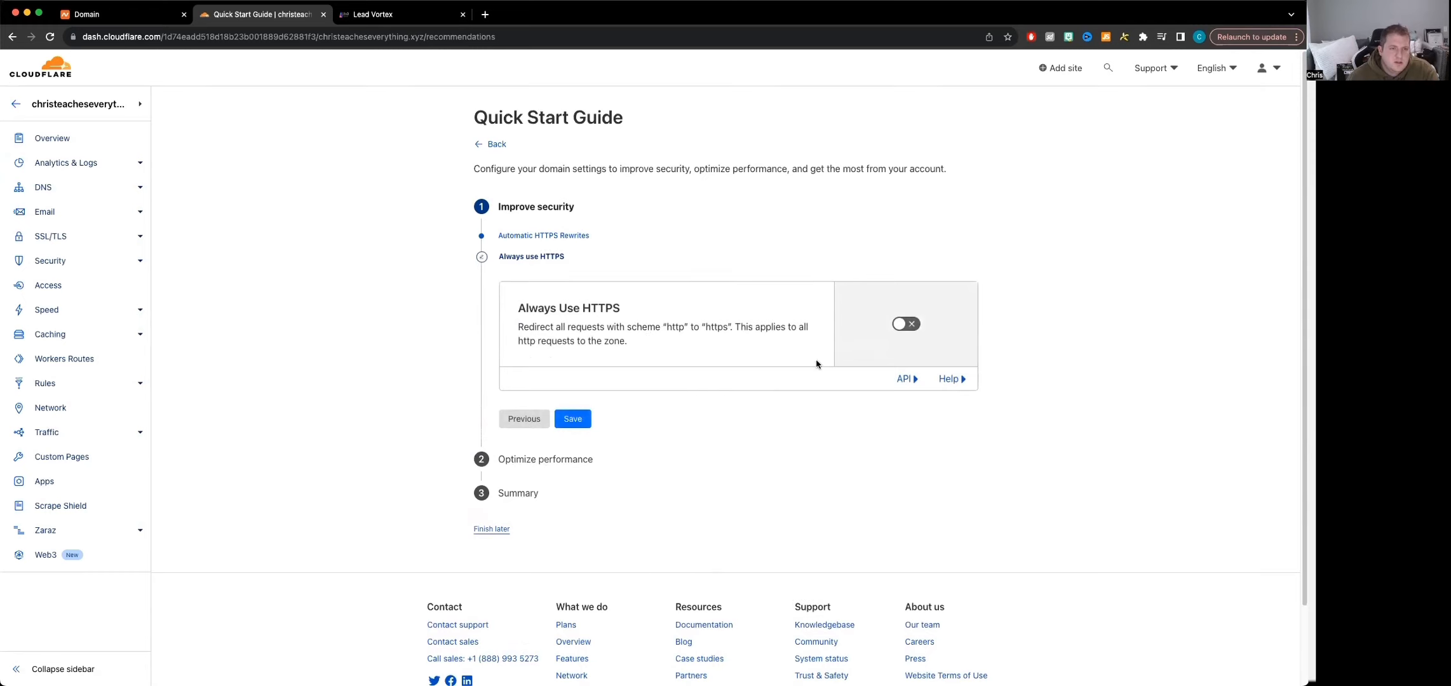
{"action": "left_click", "coordinate": [905, 329]}
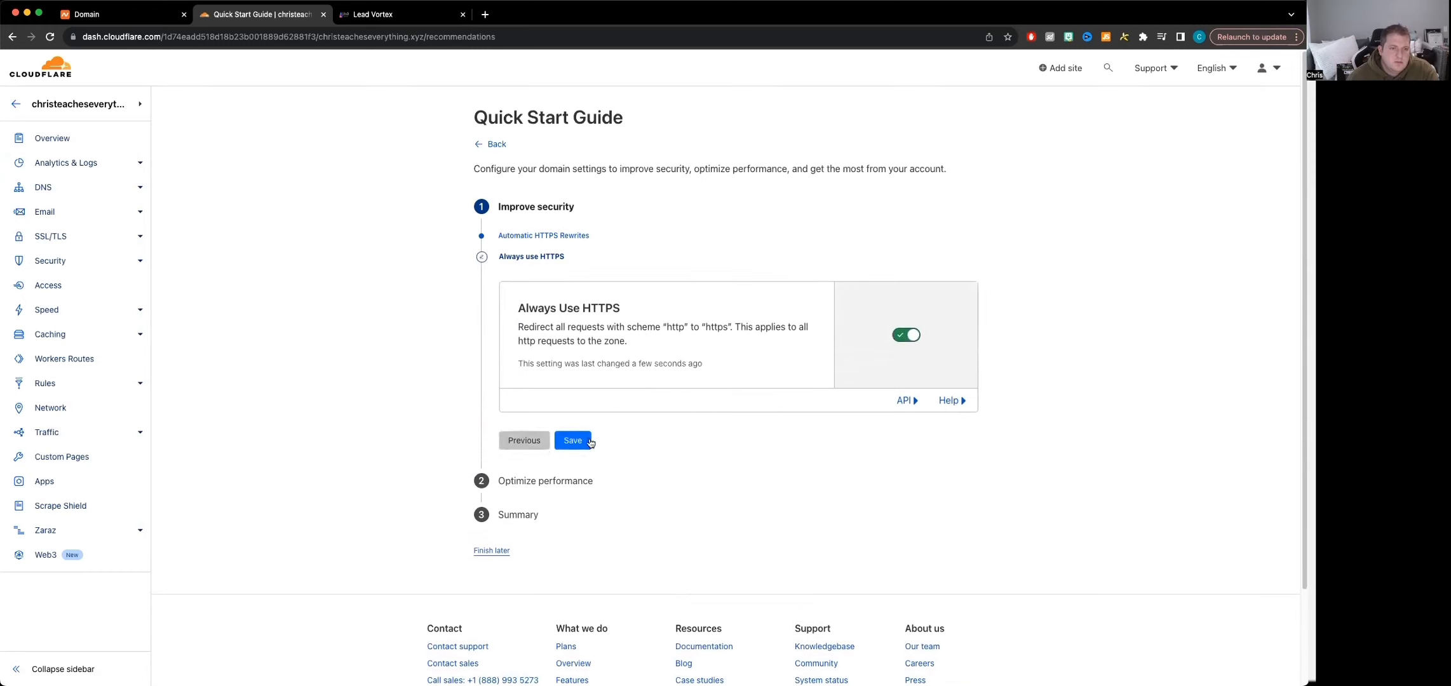
{"action": "left_click", "coordinate": [573, 442]}
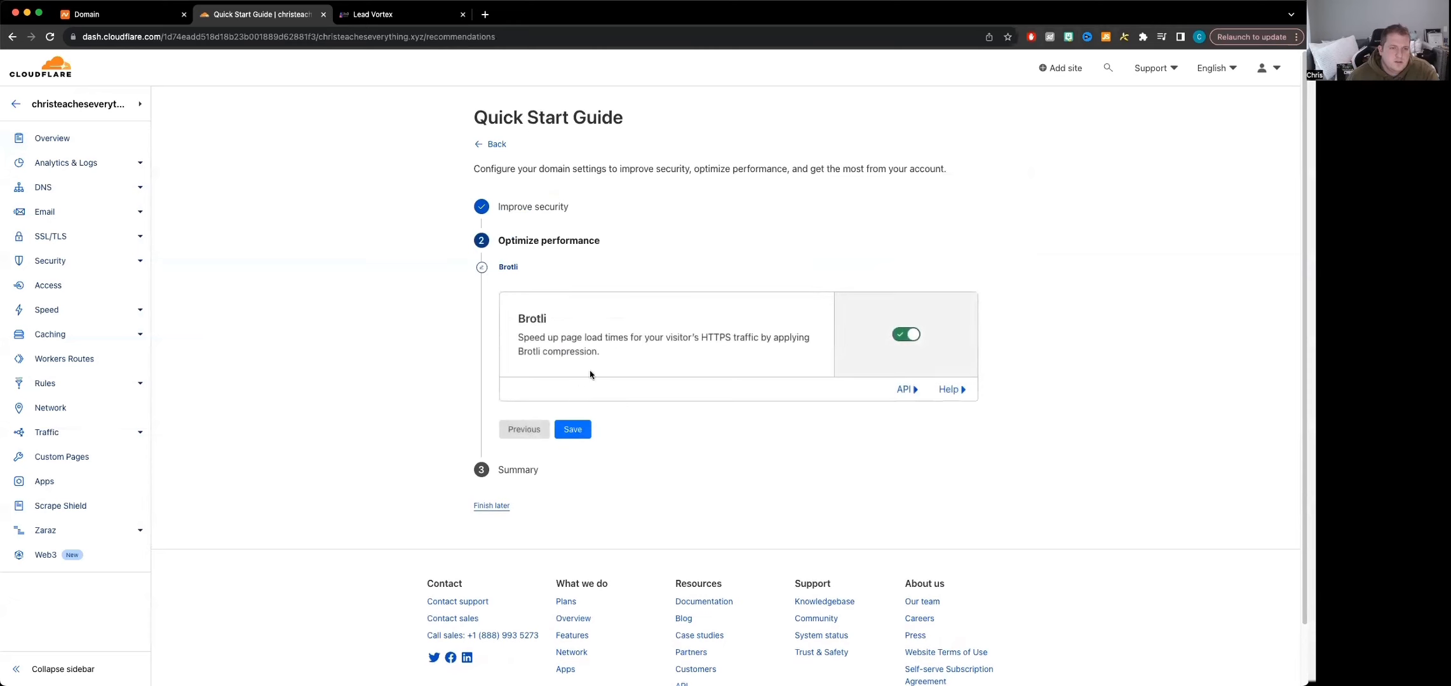
{"action": "left_click", "coordinate": [573, 434]}
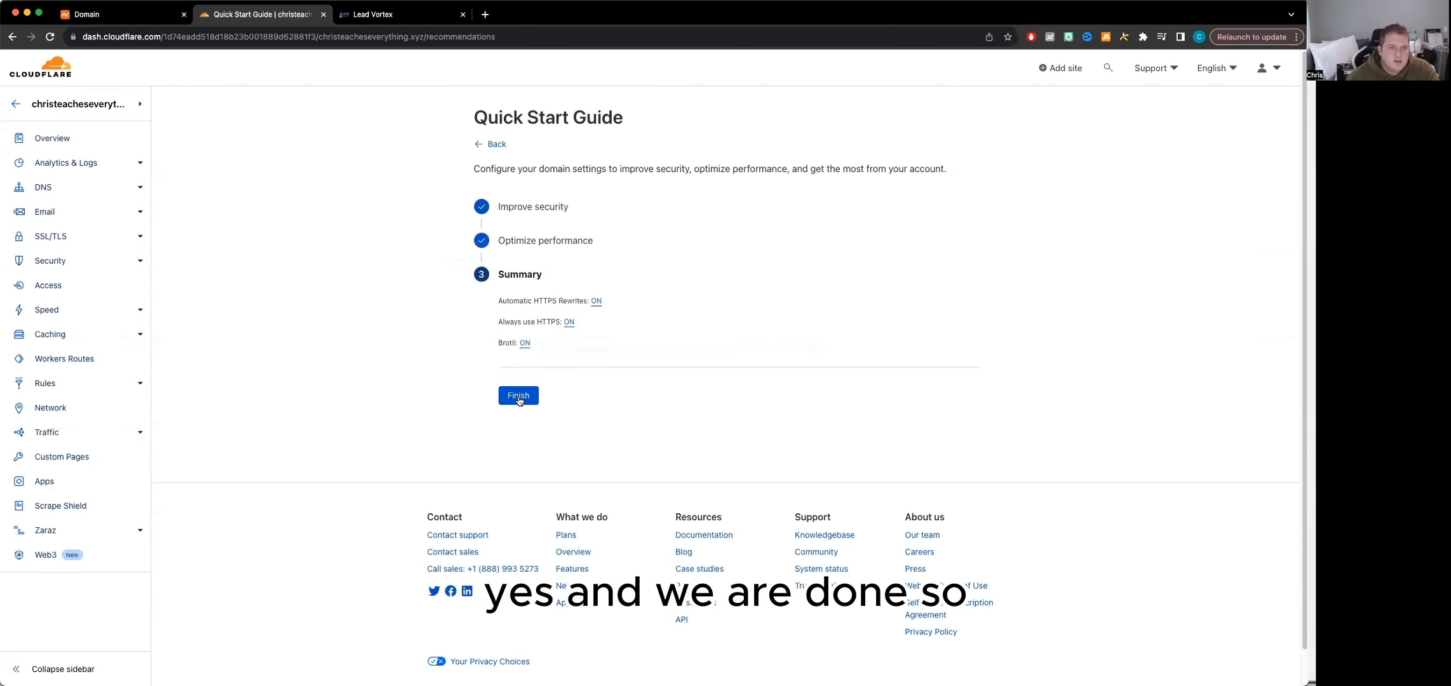
{"action": "left_click", "coordinate": [518, 400]}
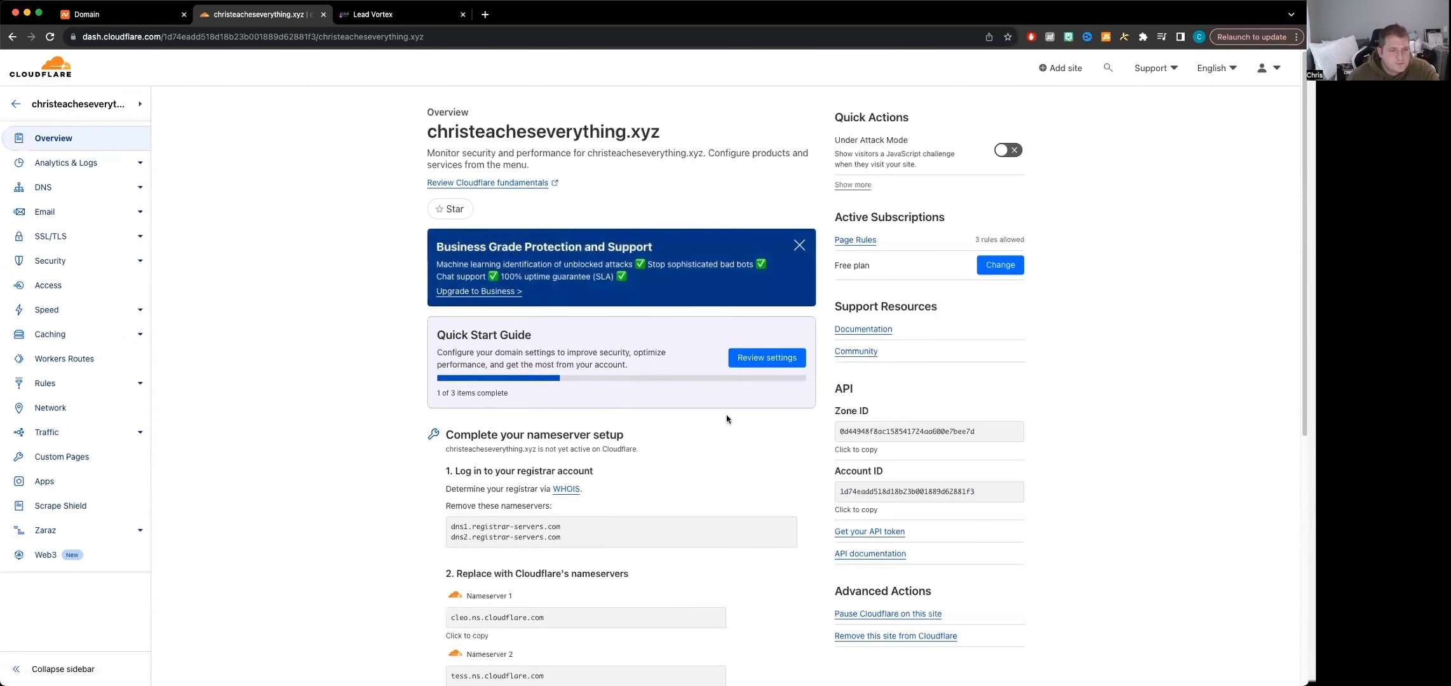
Restart the Quick Start Guide, follow its Configuration Rule link and look over the site's Redirect Rules page
{"action": "left_click", "coordinate": [801, 364]}
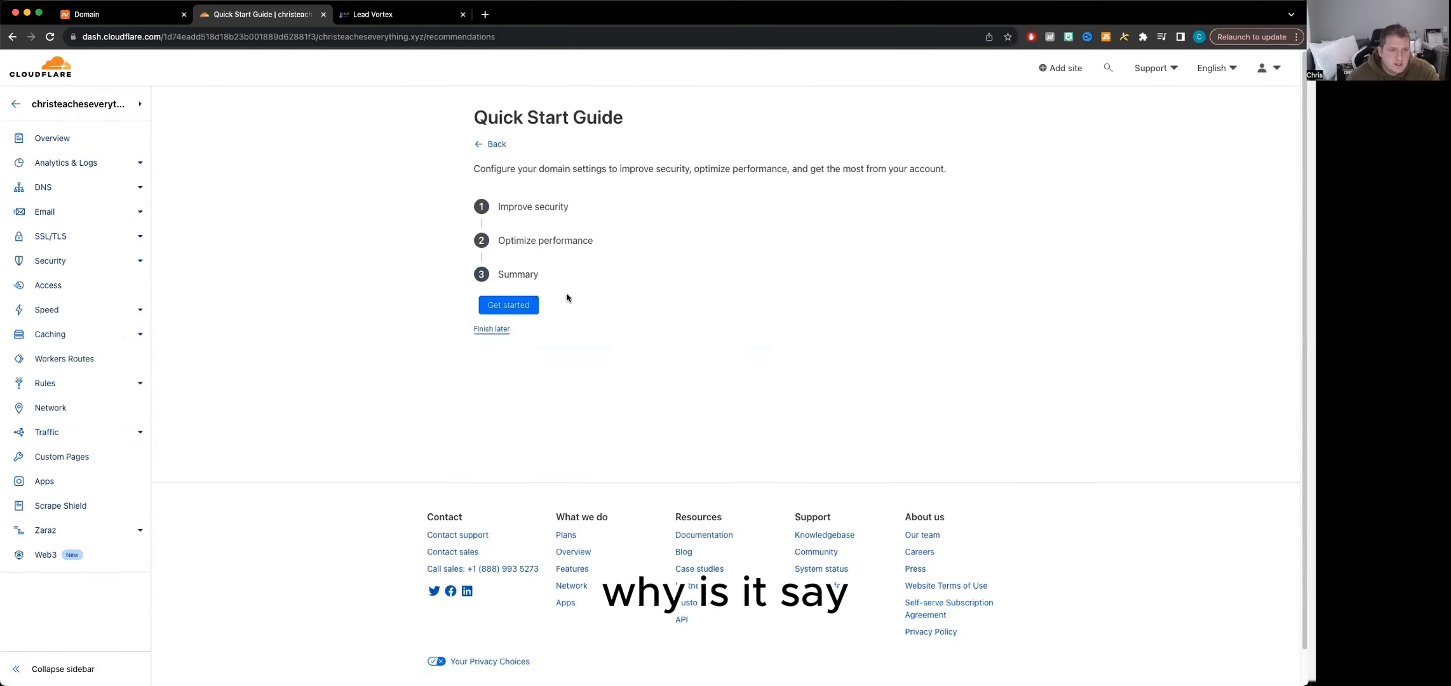
{"action": "left_click", "coordinate": [519, 304]}
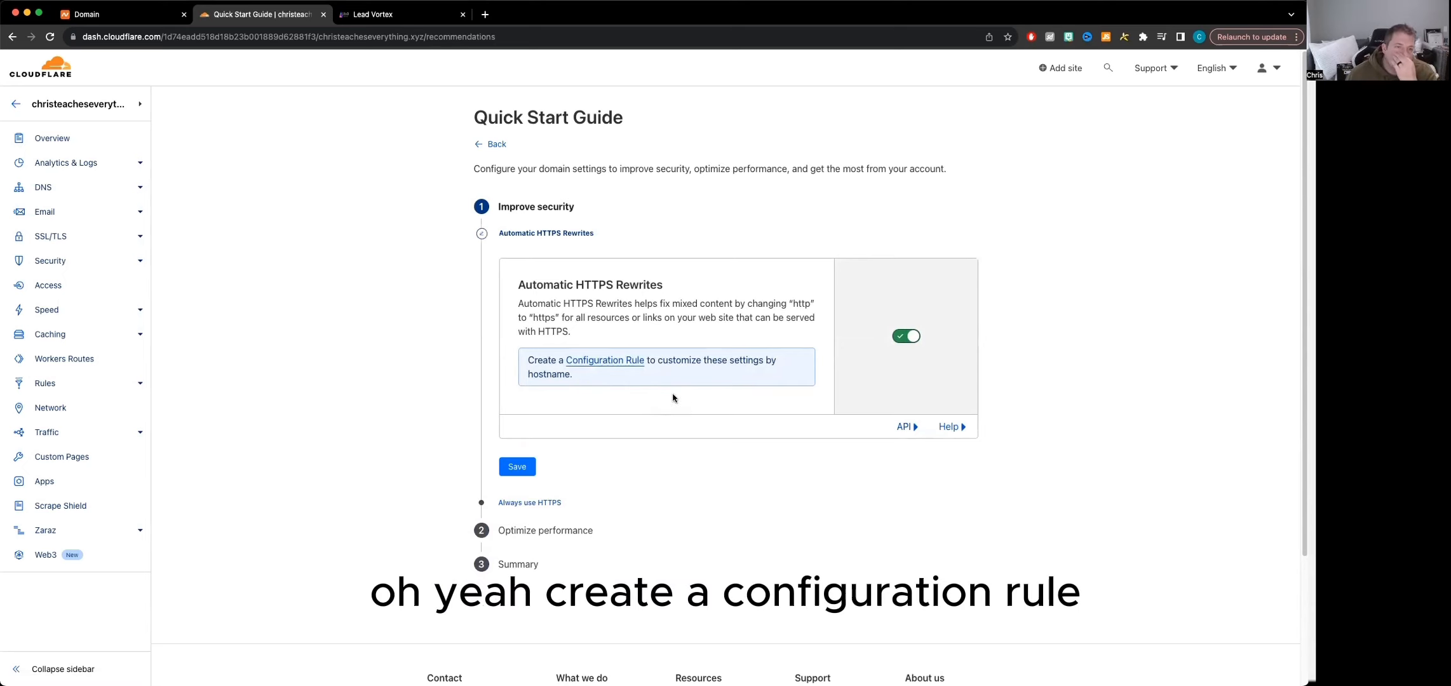
{"action": "left_click", "coordinate": [607, 360]}
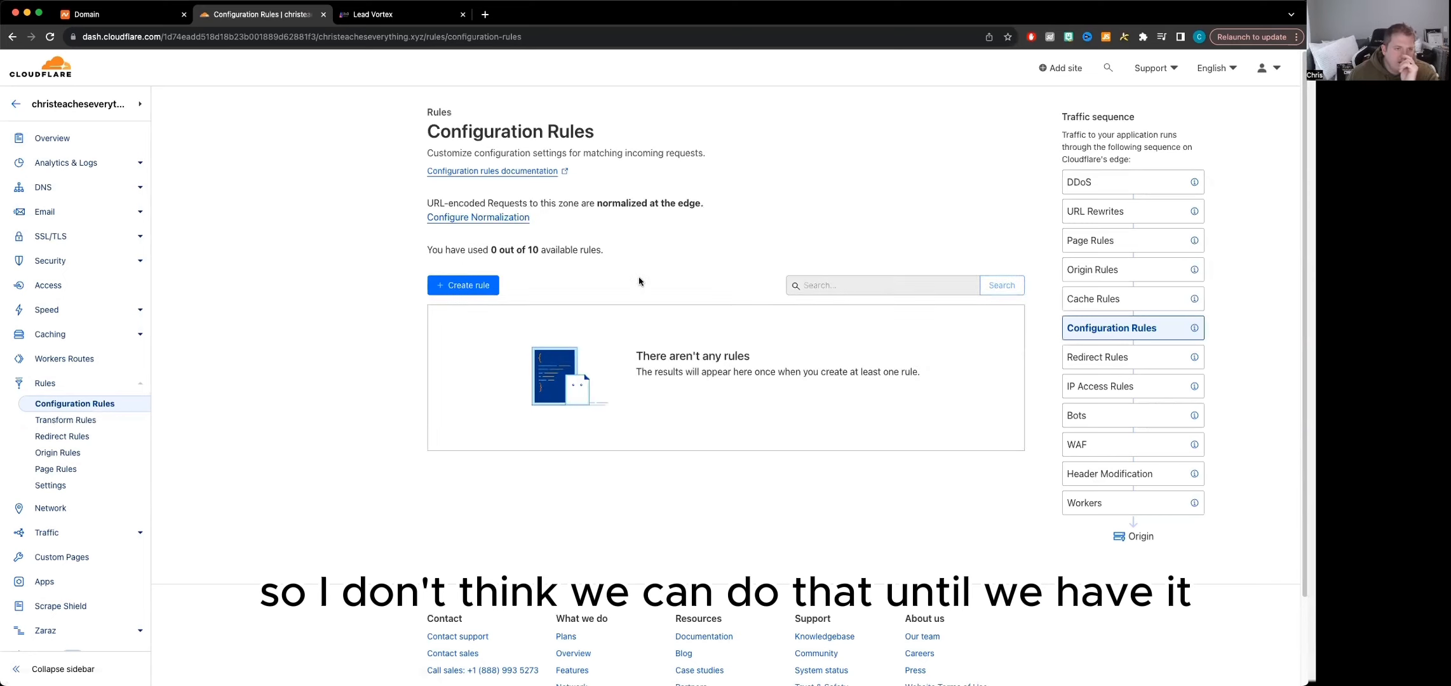
{"action": "left_click", "coordinate": [57, 438]}
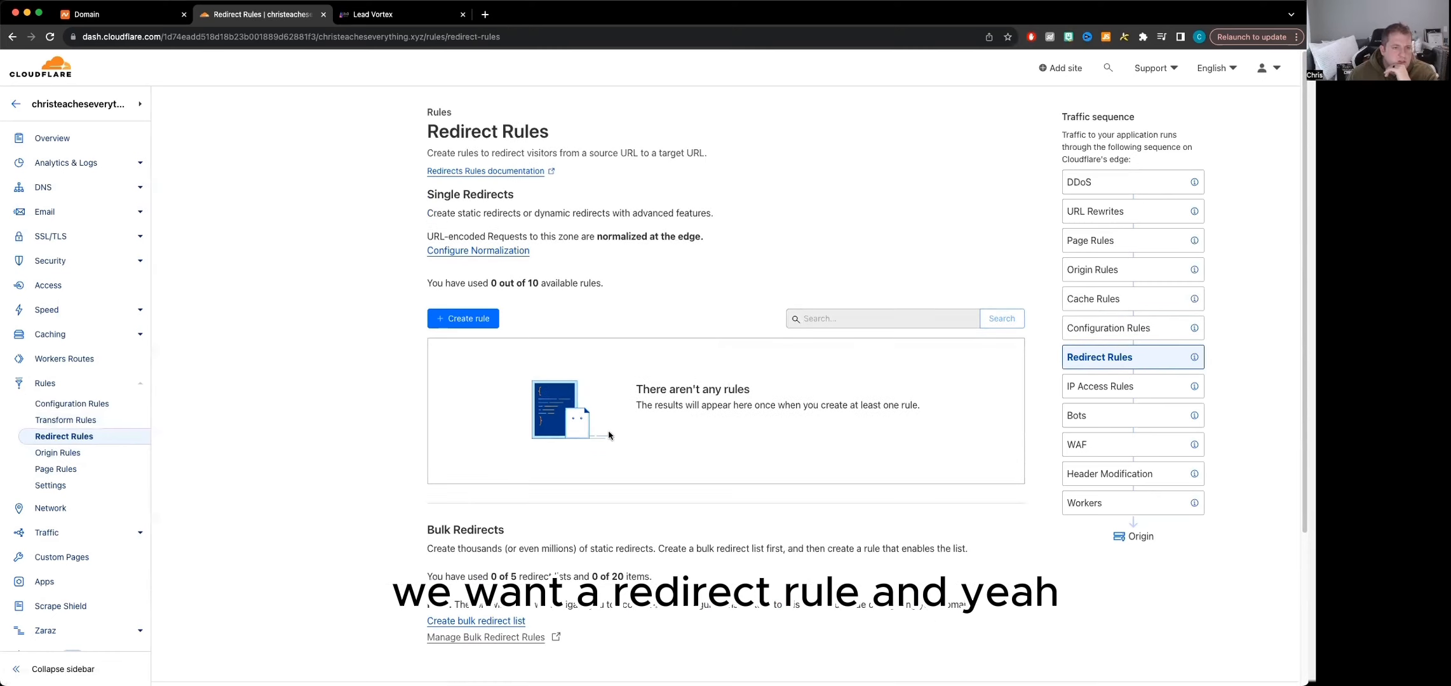
{"action": "scroll", "coordinate": [610, 438], "scroll_direction": "down", "scroll_amount": 3}
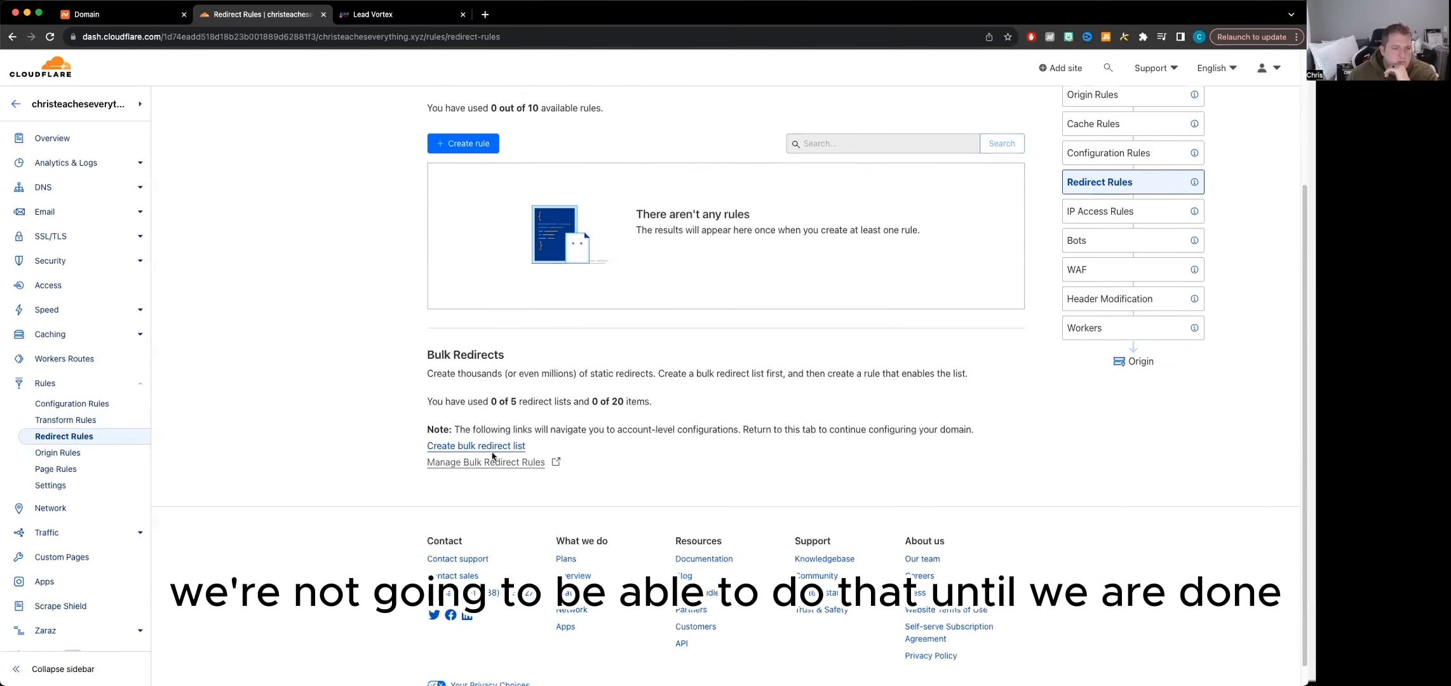
{"action": "scroll", "coordinate": [572, 465], "scroll_direction": "up", "scroll_amount": 3}
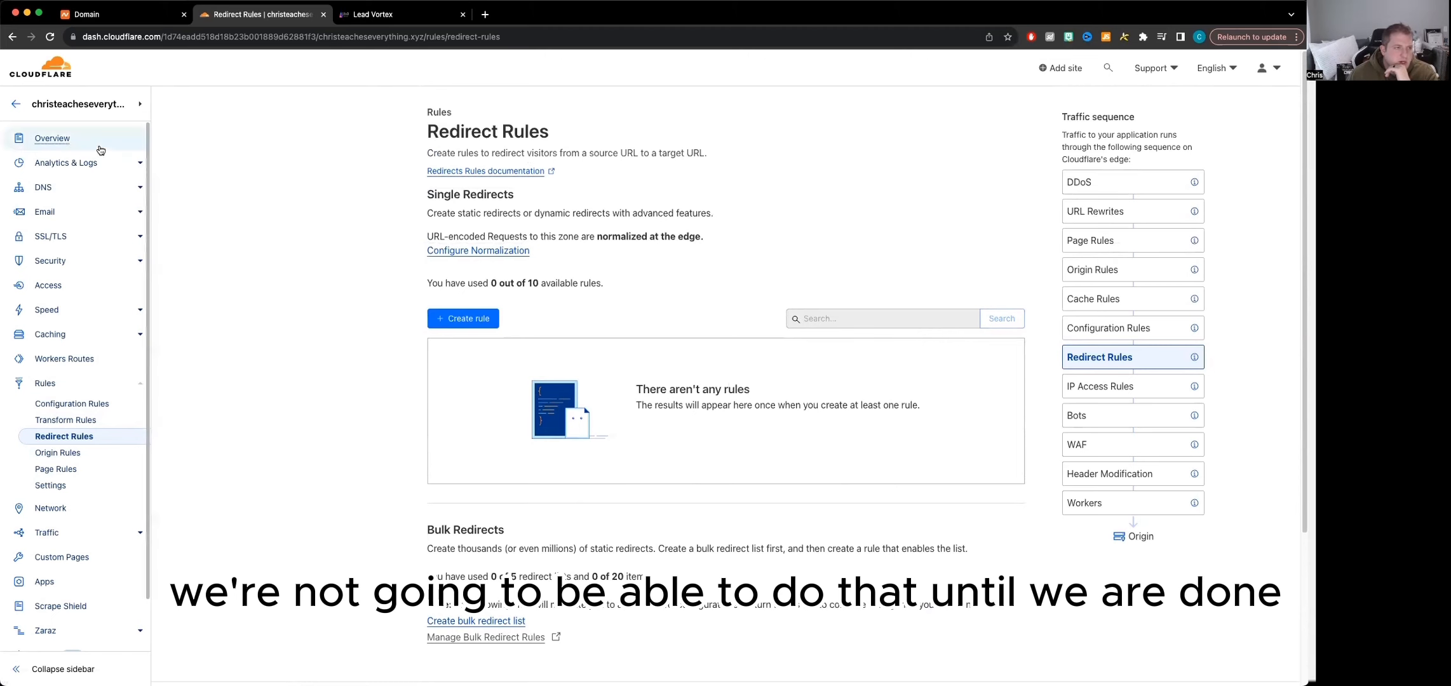
Return to the site's overview page and recheck the nameserver setup status
{"action": "left_click", "coordinate": [54, 139]}
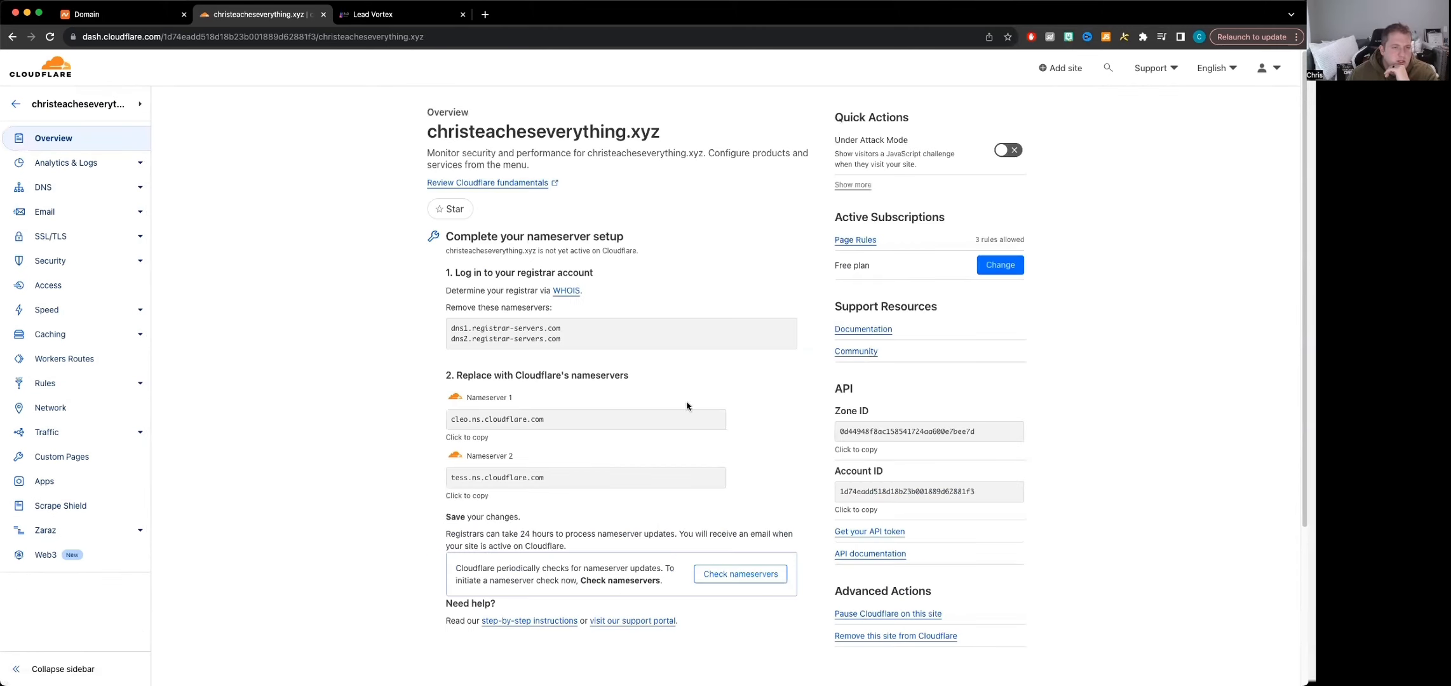
{"action": "scroll", "coordinate": [727, 539], "scroll_direction": "down", "scroll_amount": 3}
{"action": "scroll", "coordinate": [745, 480], "scroll_direction": "up", "scroll_amount": 4}
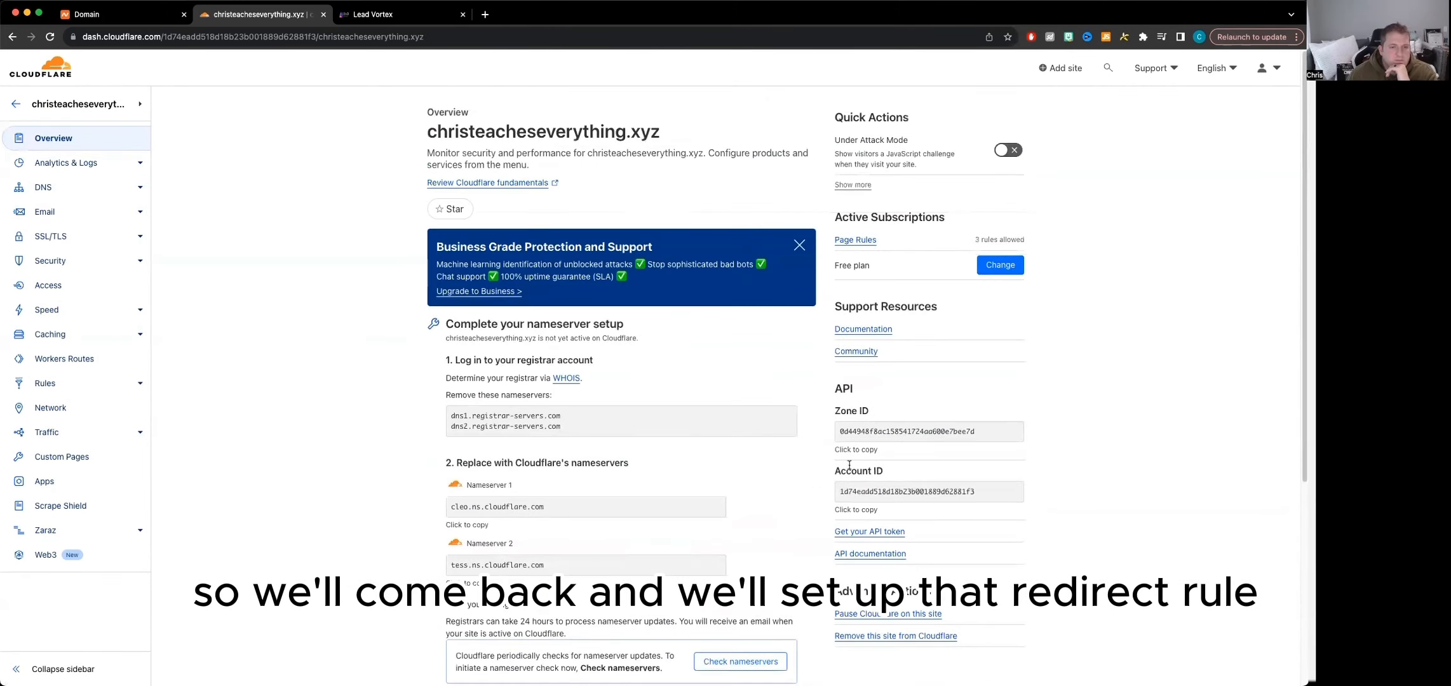
Open the site's Page Rules and start creating a new page rule
{"action": "scroll", "coordinate": [767, 438], "scroll_direction": "down", "scroll_amount": 1}
{"action": "scroll", "coordinate": [766, 429], "scroll_direction": "down", "scroll_amount": 1}
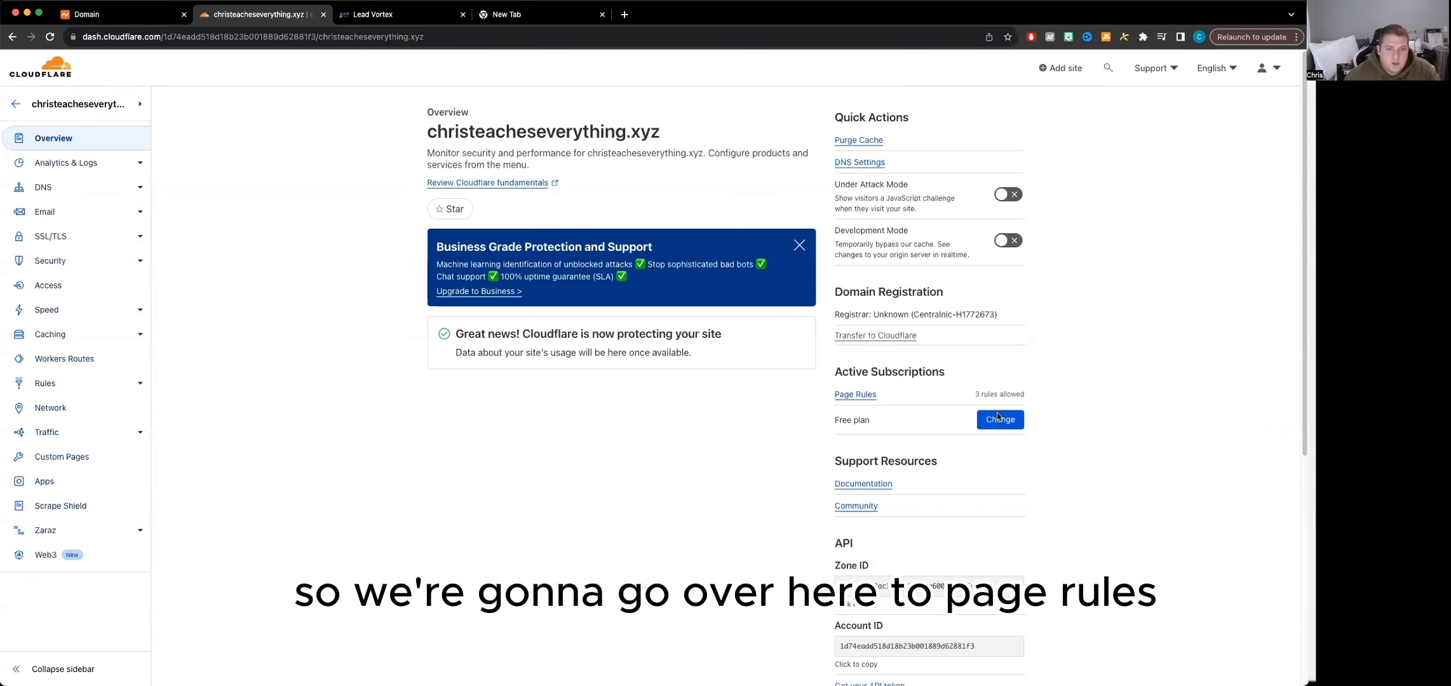
{"action": "left_click", "coordinate": [849, 397]}
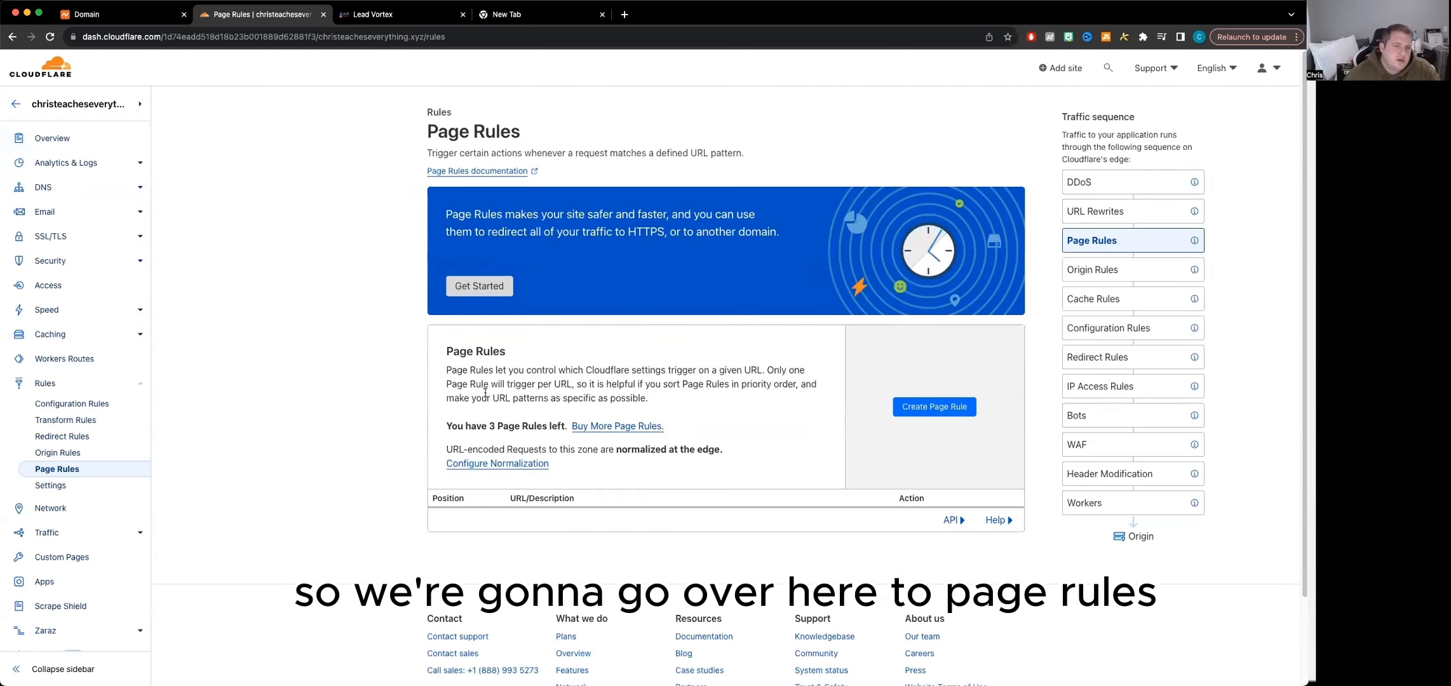
{"action": "left_click", "coordinate": [934, 407]}
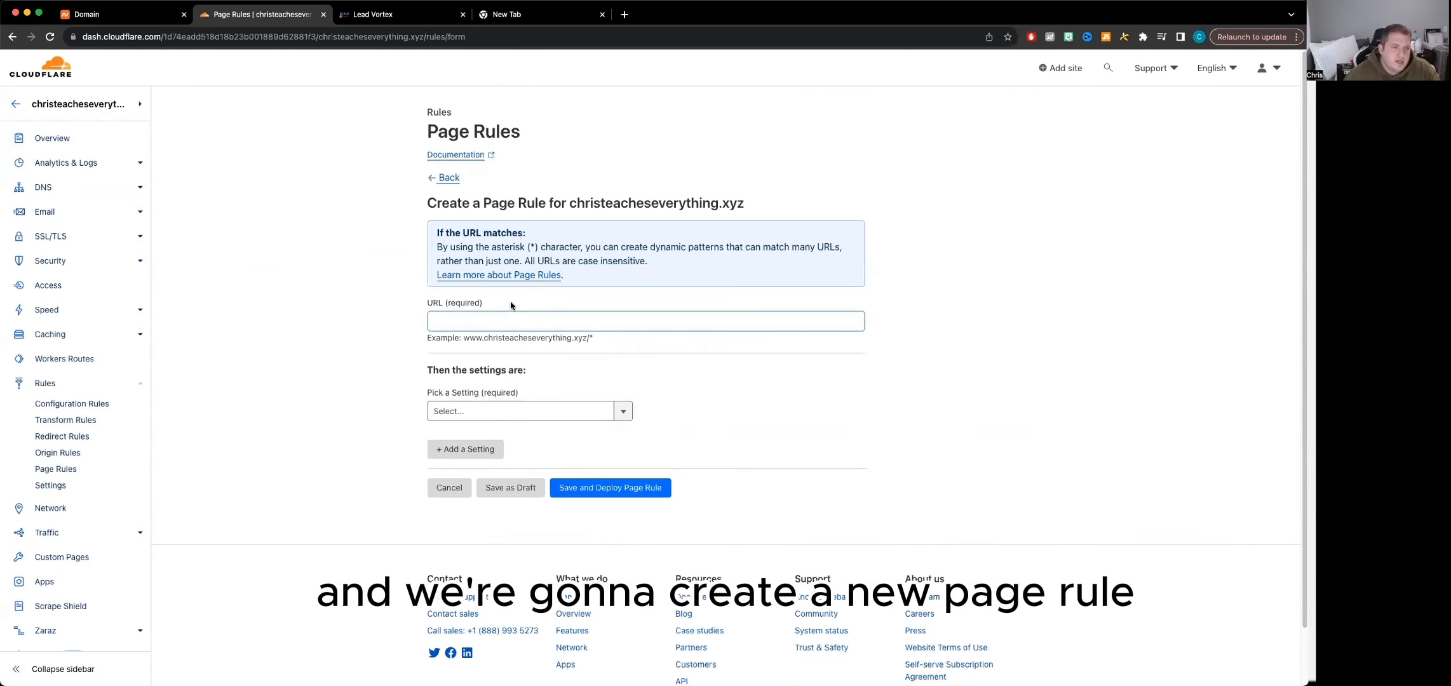
Copy the domain name from the Namecheap domain page and set the rule's URL pattern to christeacheseverything.xyz/*
{"action": "left_click", "coordinate": [507, 321]}
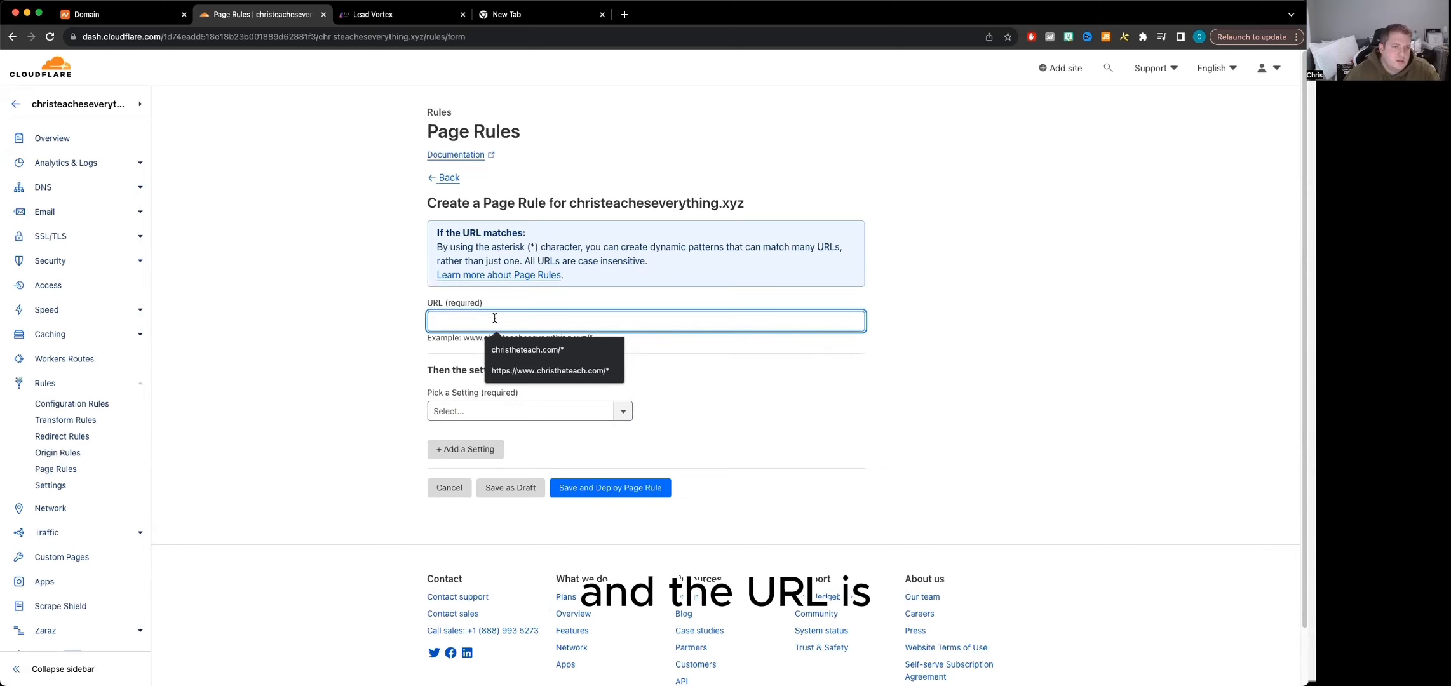
{"action": "left_click", "coordinate": [102, 17]}
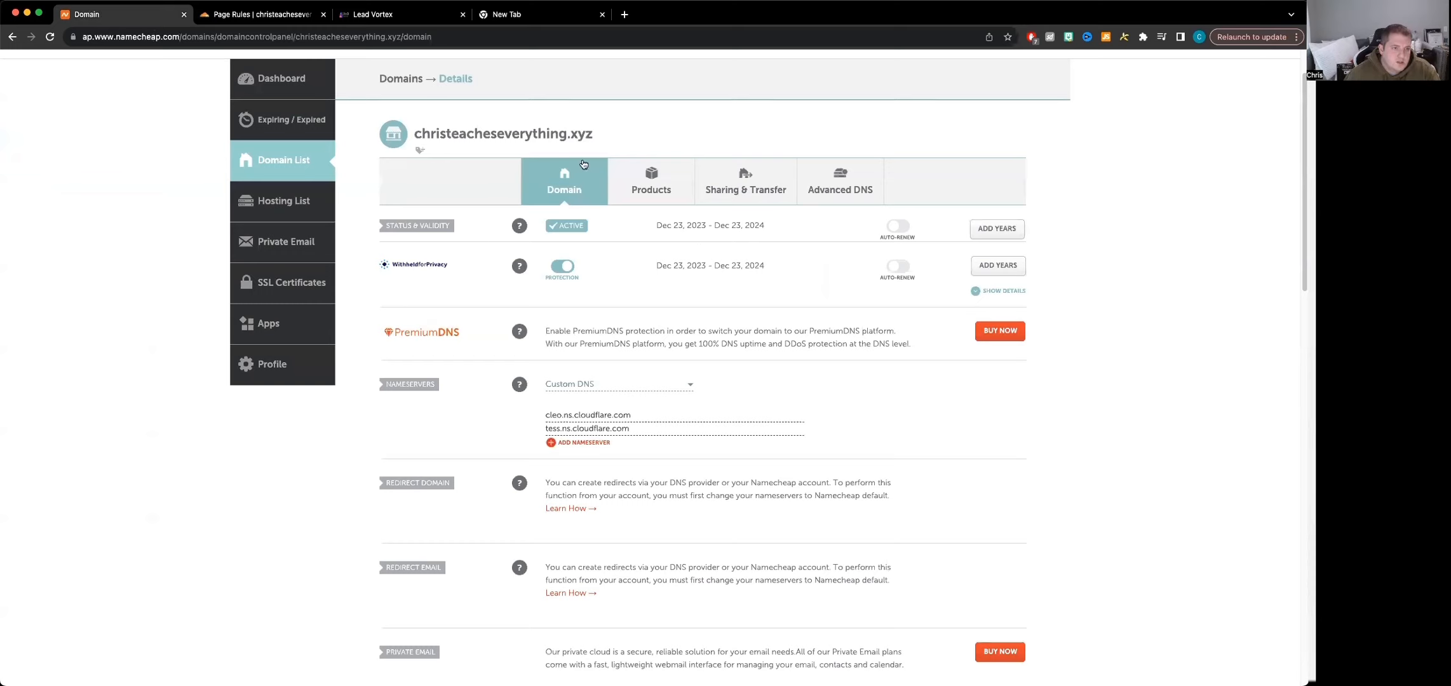
{"action": "left_click_drag", "start_coordinate": [599, 134], "coordinate": [418, 134]}
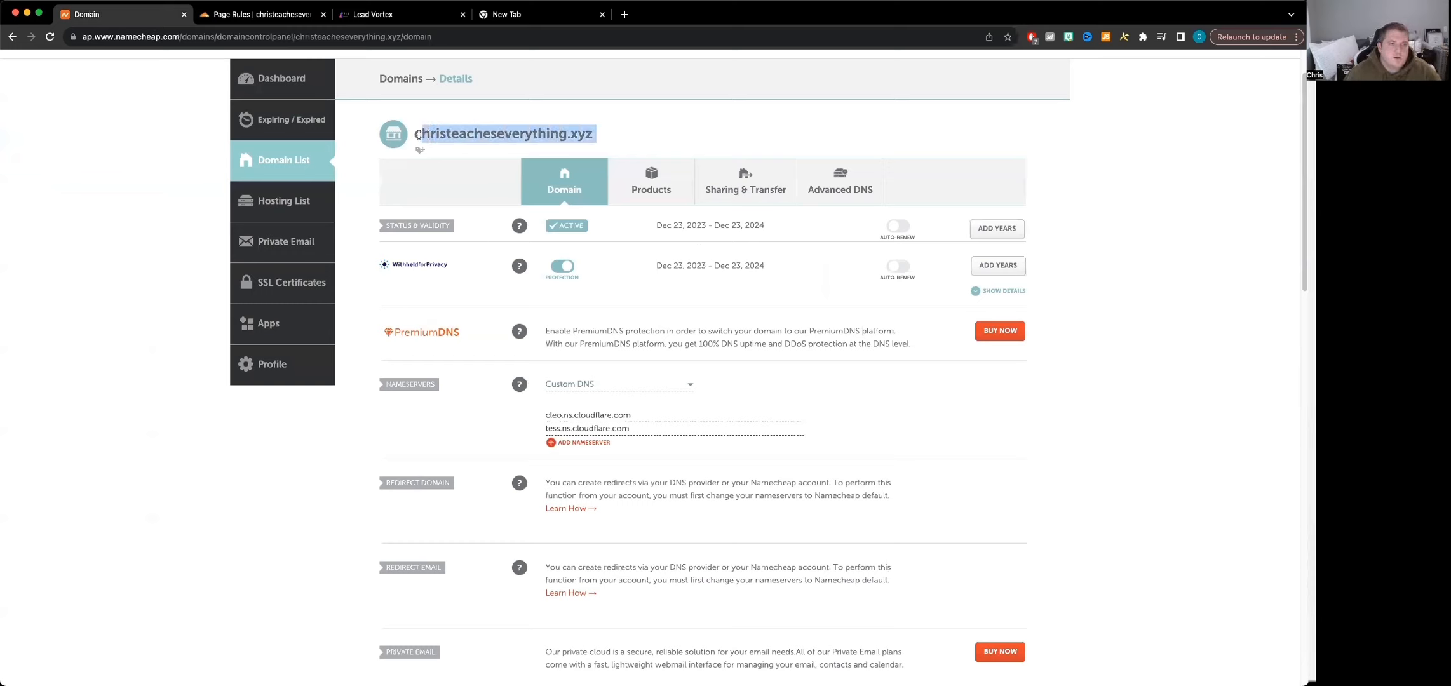
{"action": "left_click", "coordinate": [255, 10]}
{"action": "left_click", "coordinate": [528, 321]}
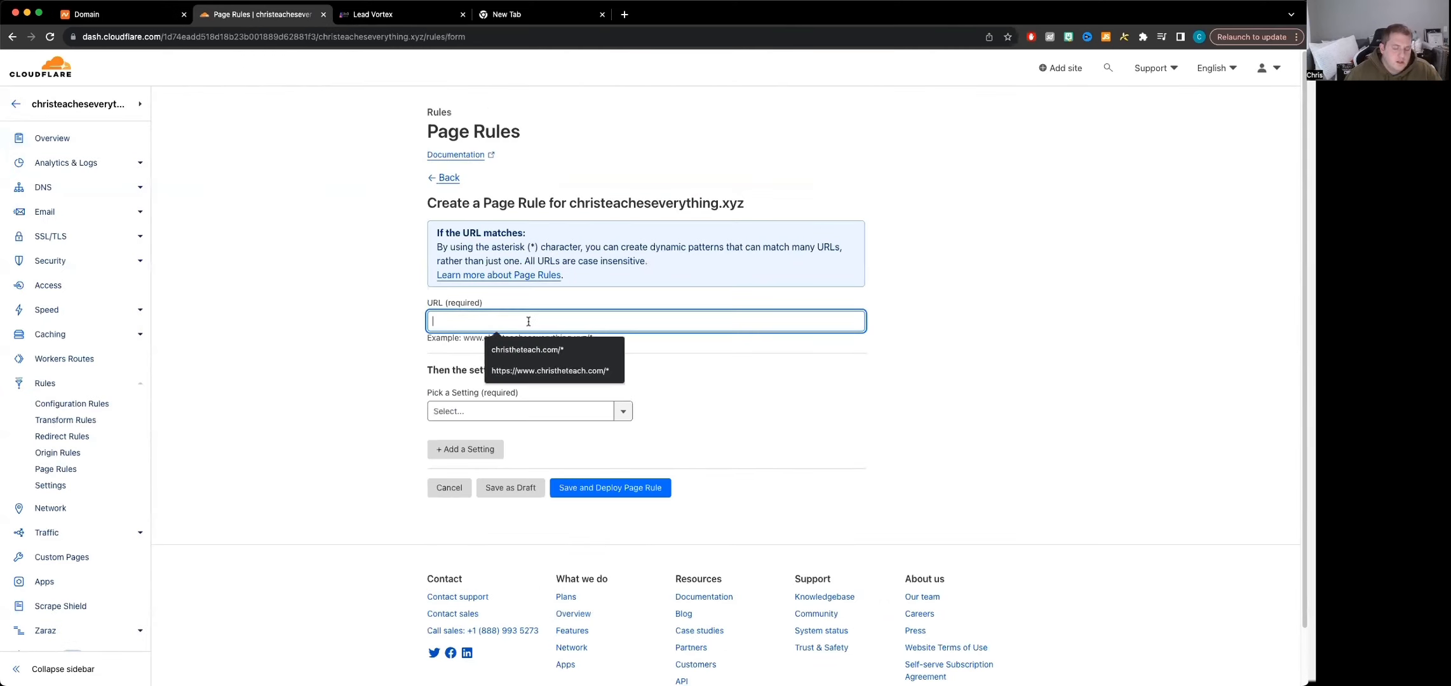
{"action": "type", "text": "christeacheseverything.xyz"}
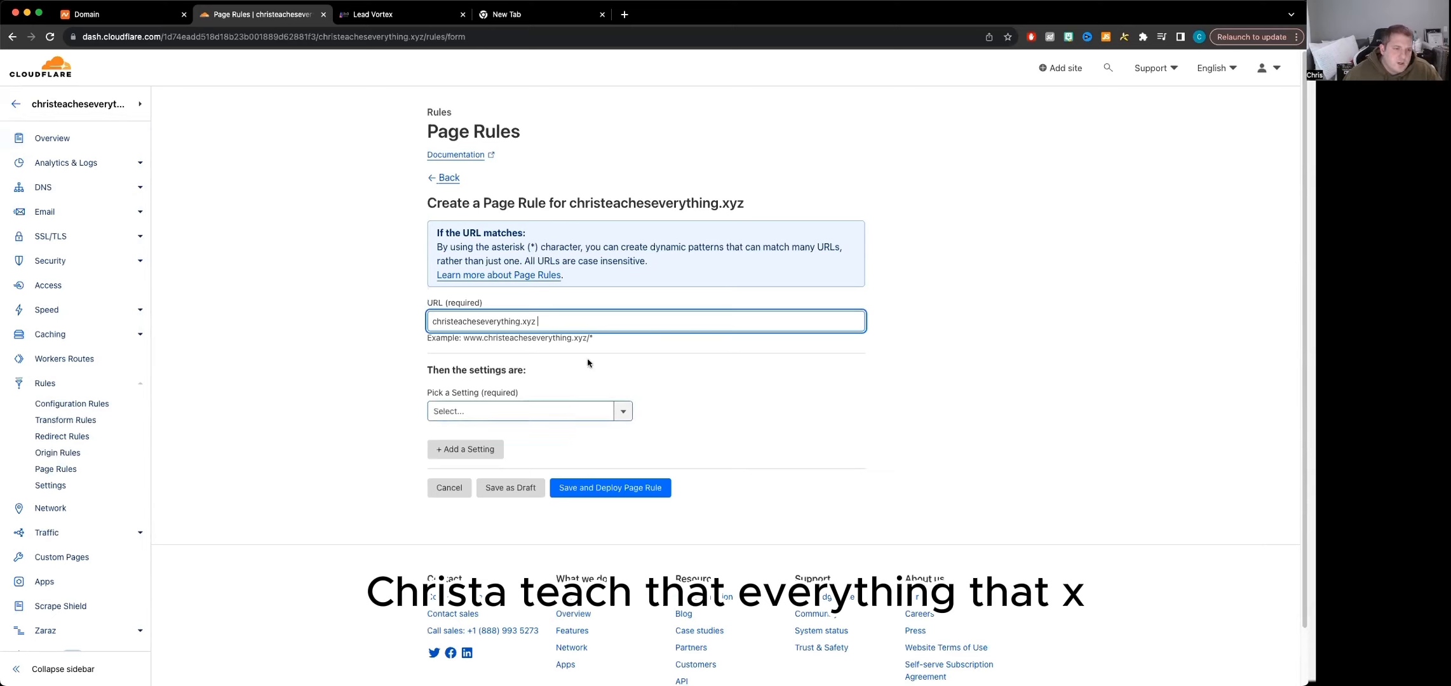
{"action": "key", "text": "BackSpace"}
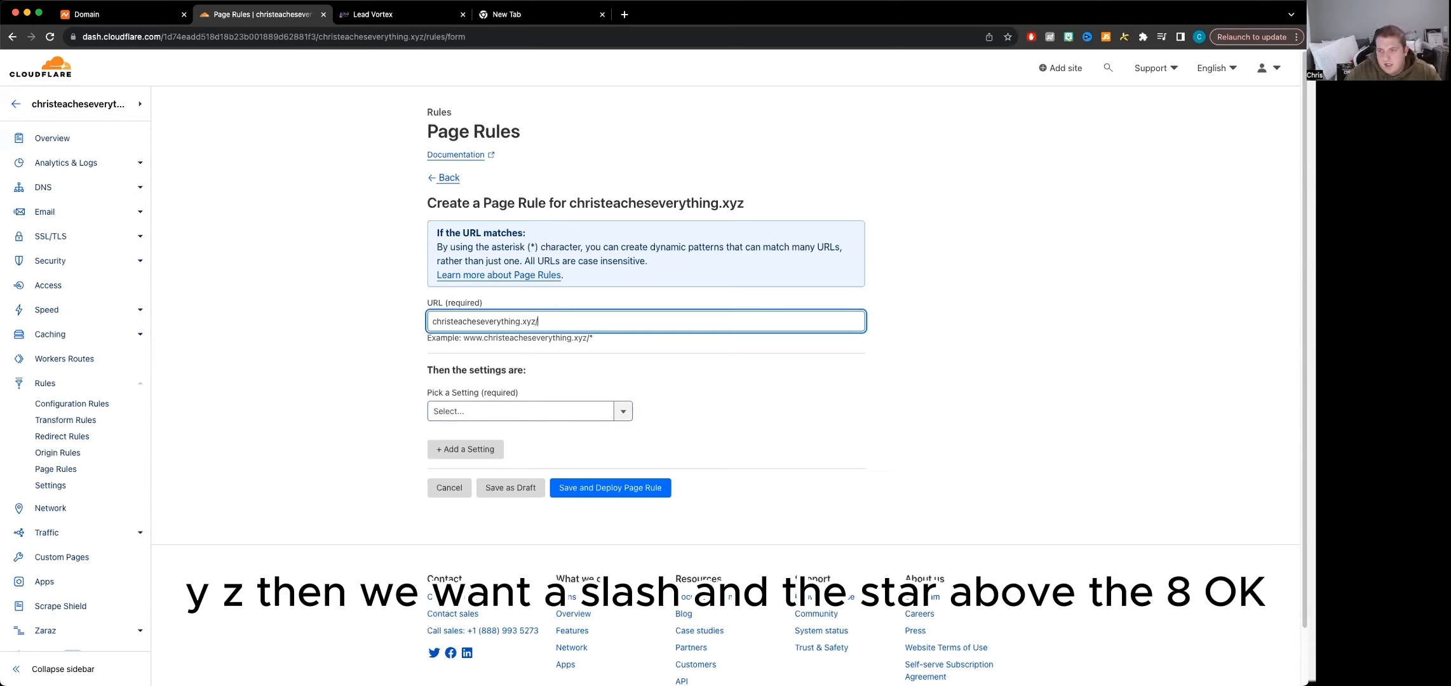
{"action": "type", "text": "/"}
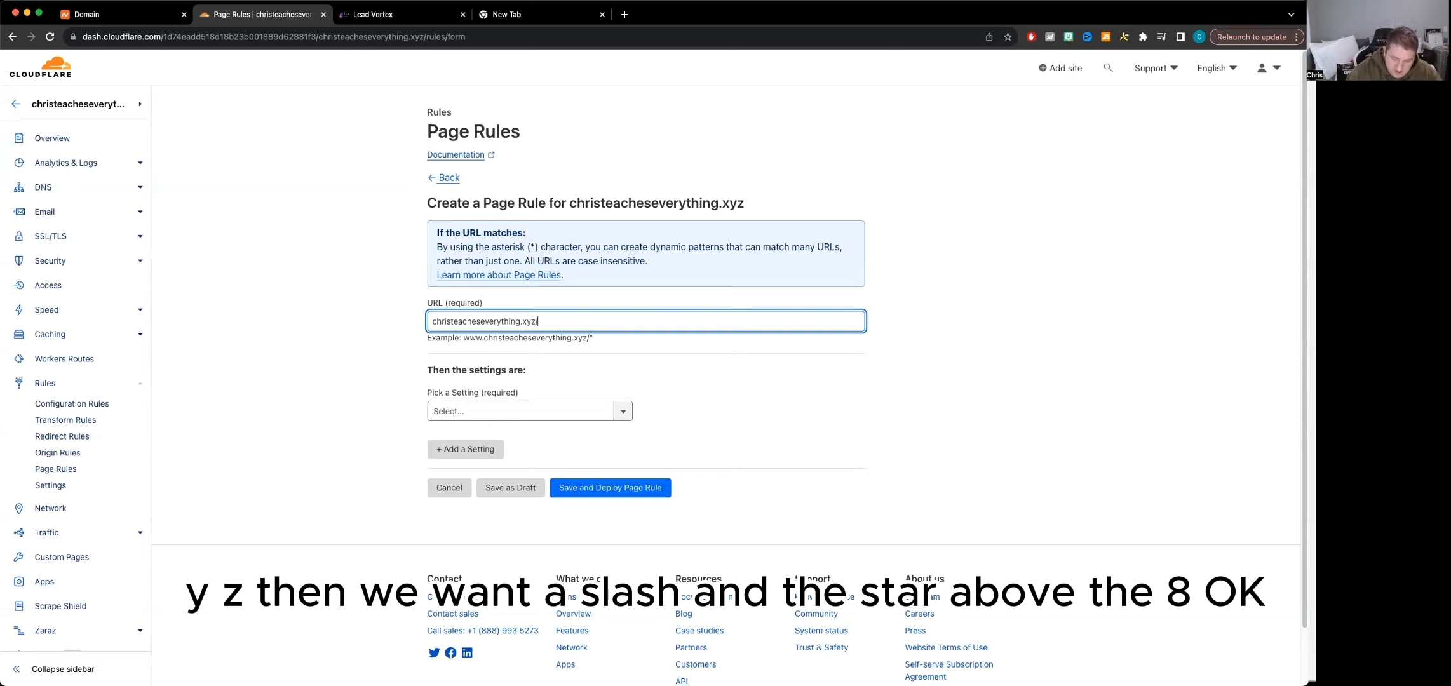
{"action": "type", "text": "*"}
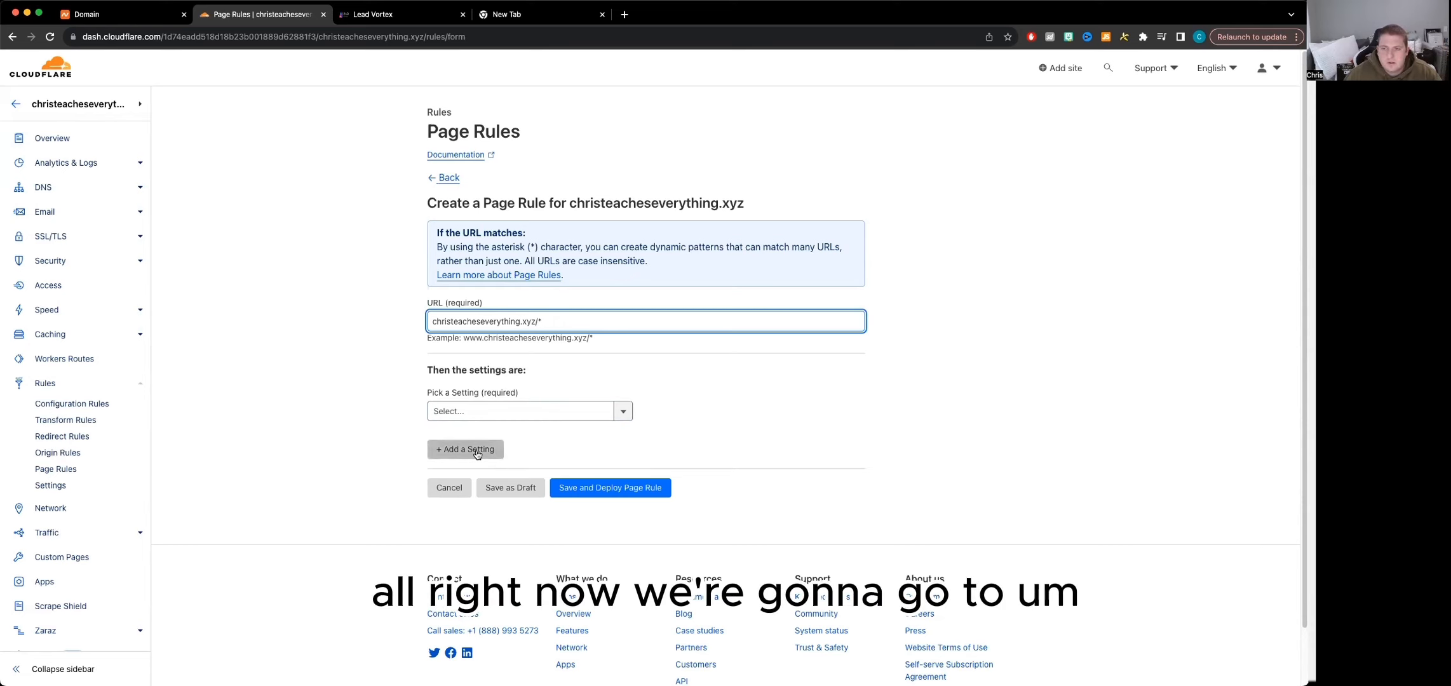
Set the page rule's setting to Forwarding URL with status code 301 - Permanent Redirect
{"action": "left_click", "coordinate": [555, 407]}
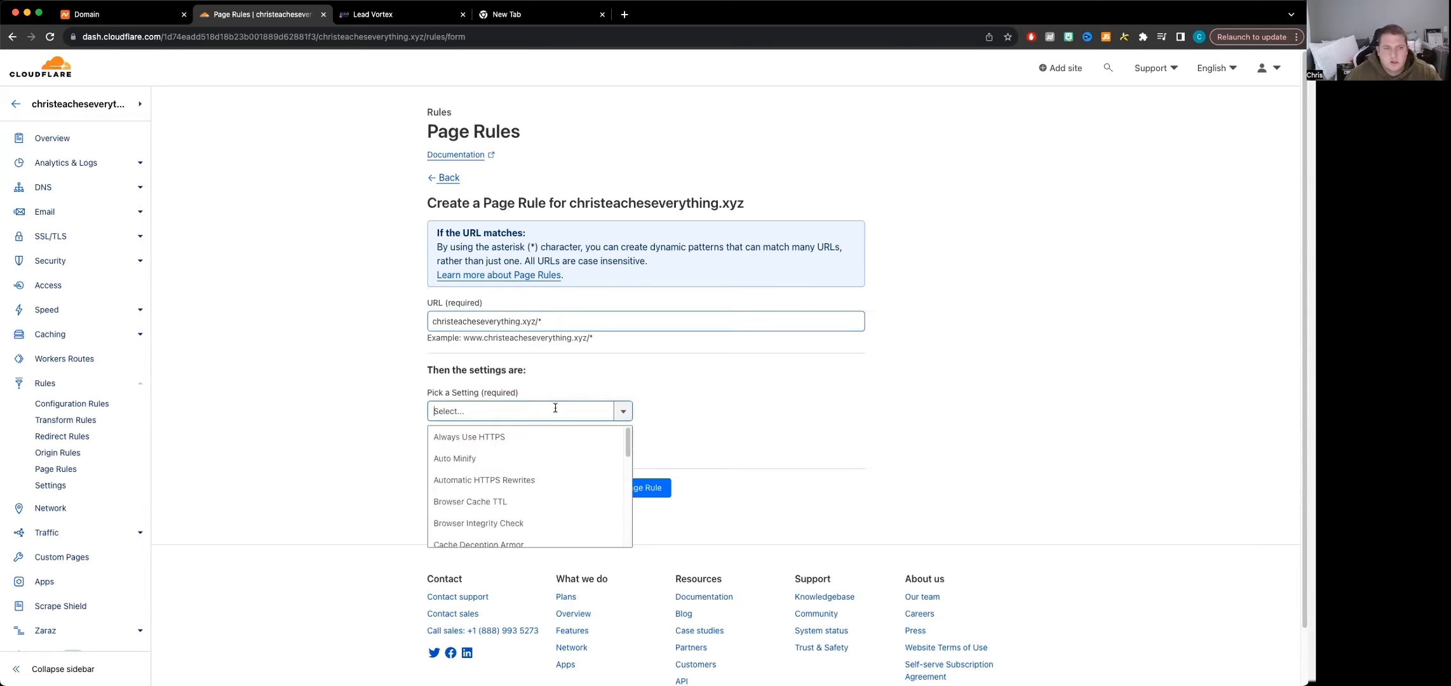
{"action": "scroll", "coordinate": [511, 478], "scroll_direction": "down", "scroll_amount": 1}
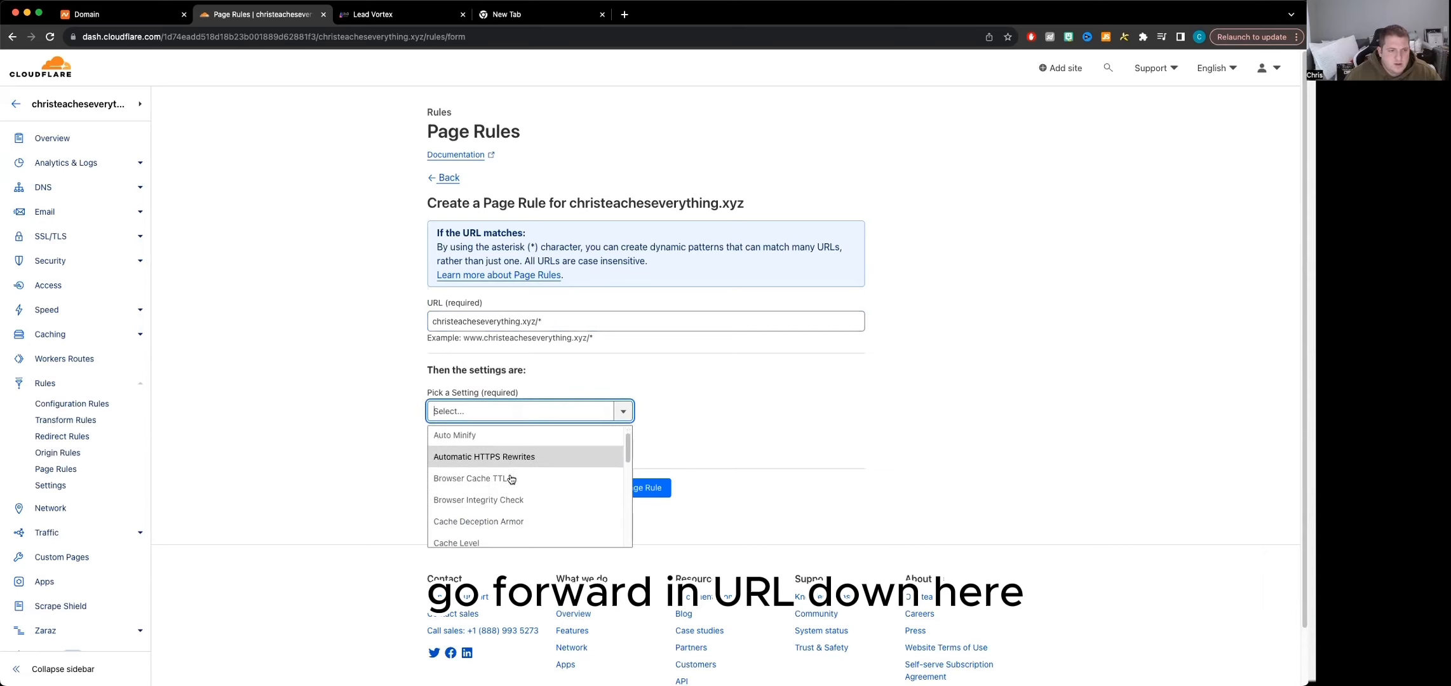
{"action": "scroll", "coordinate": [508, 483], "scroll_direction": "down", "scroll_amount": 4}
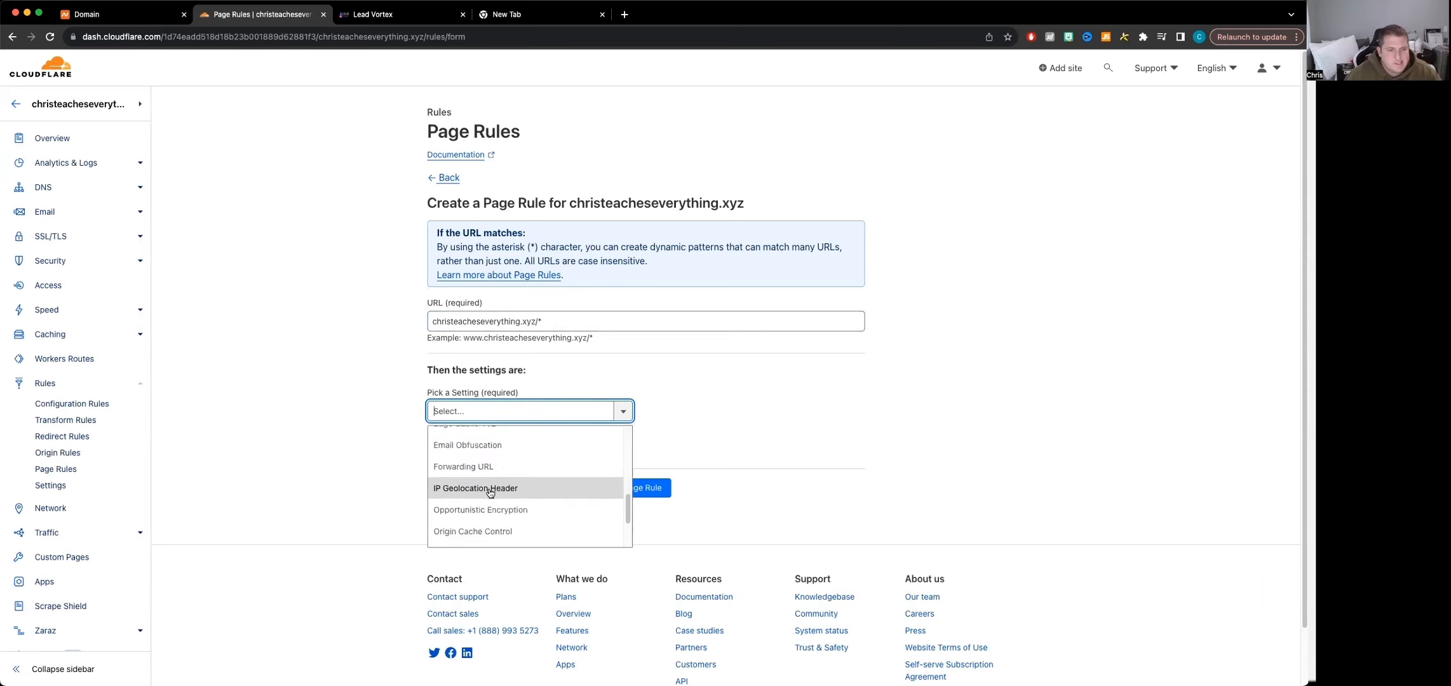
{"action": "scroll", "coordinate": [489, 493], "scroll_direction": "down", "scroll_amount": 5}
{"action": "scroll", "coordinate": [489, 434], "scroll_direction": "up", "scroll_amount": 10}
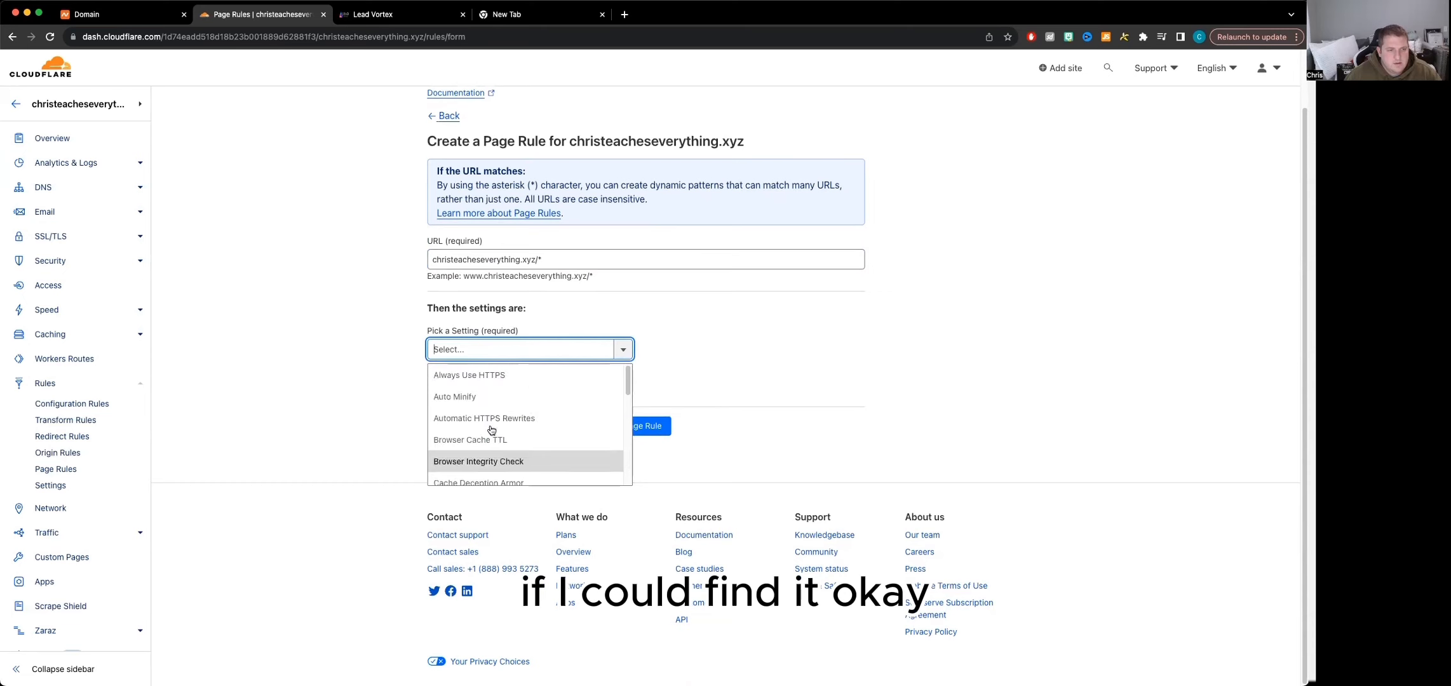
{"action": "type", "text": "f"}
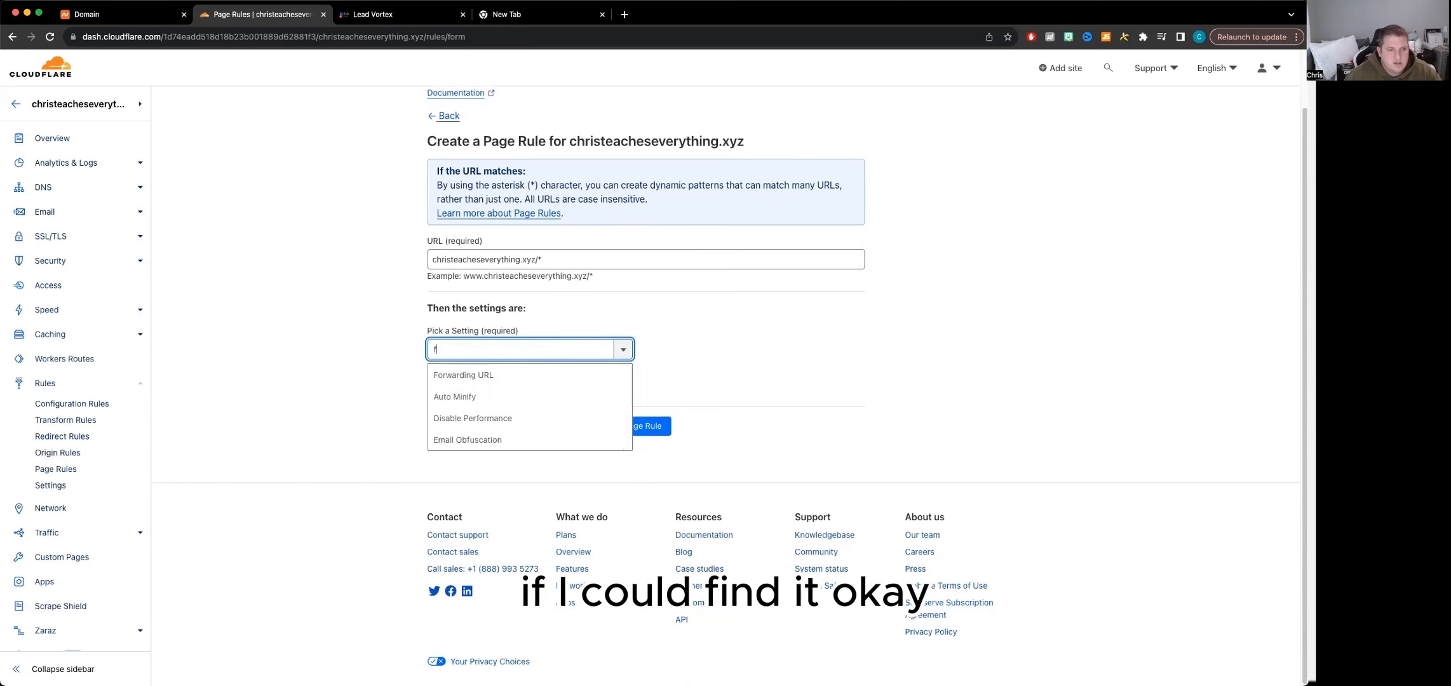
{"action": "left_click", "coordinate": [494, 376]}
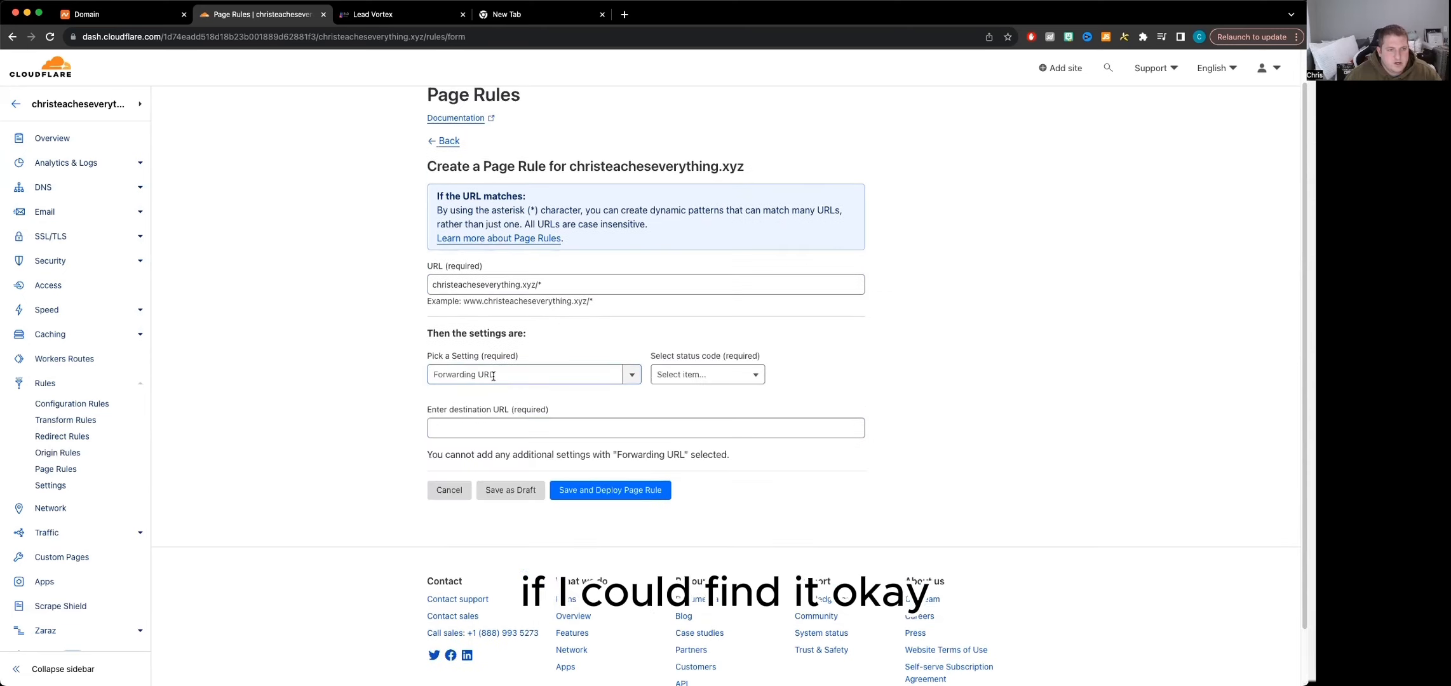
{"action": "left_click", "coordinate": [736, 374]}
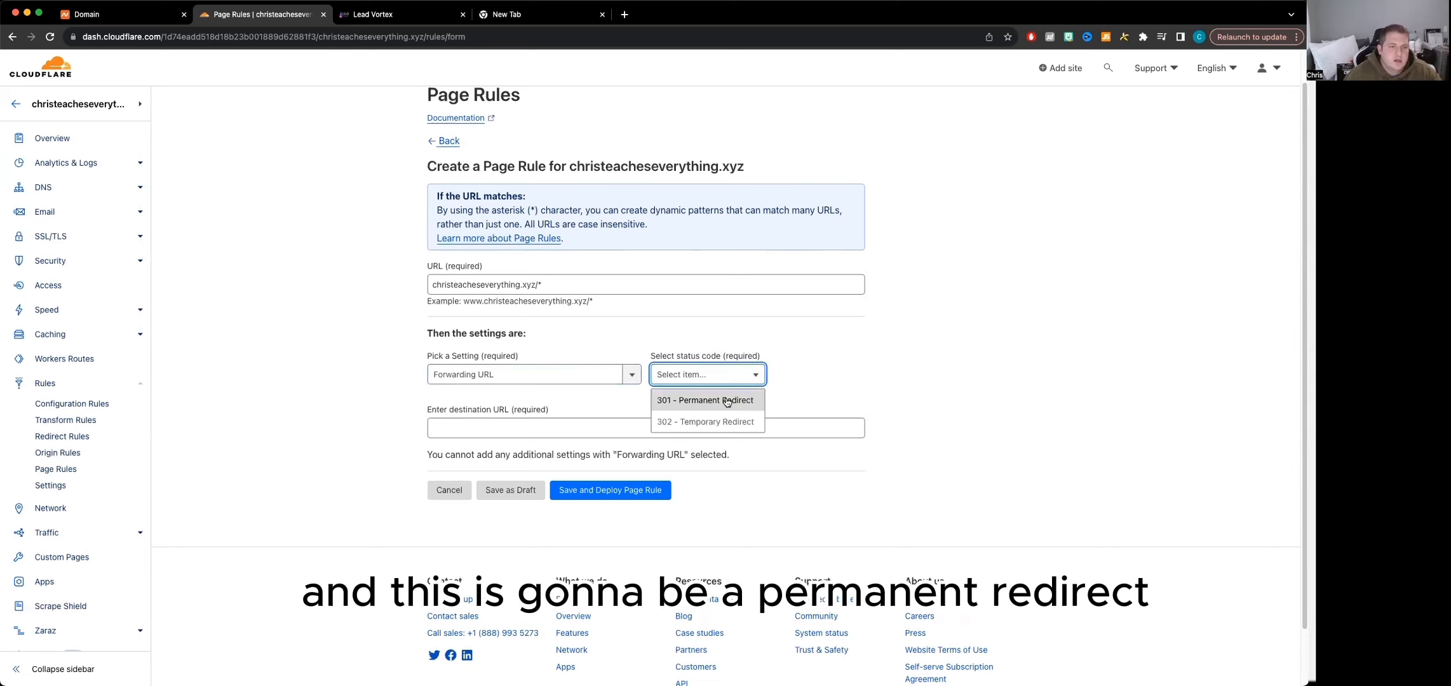
{"action": "left_click", "coordinate": [689, 398]}
{"action": "left_click", "coordinate": [510, 427]}
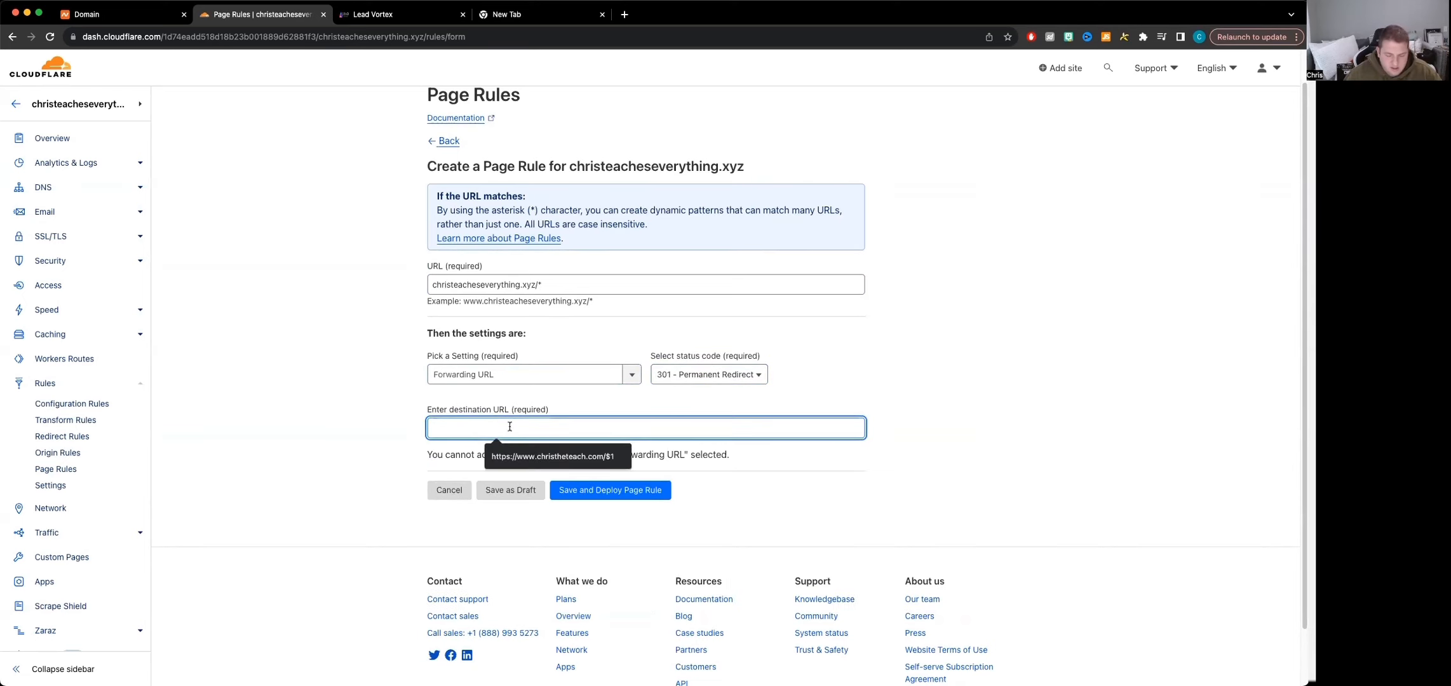
{"action": "type", "text": "christeacheseverything.xyz"}
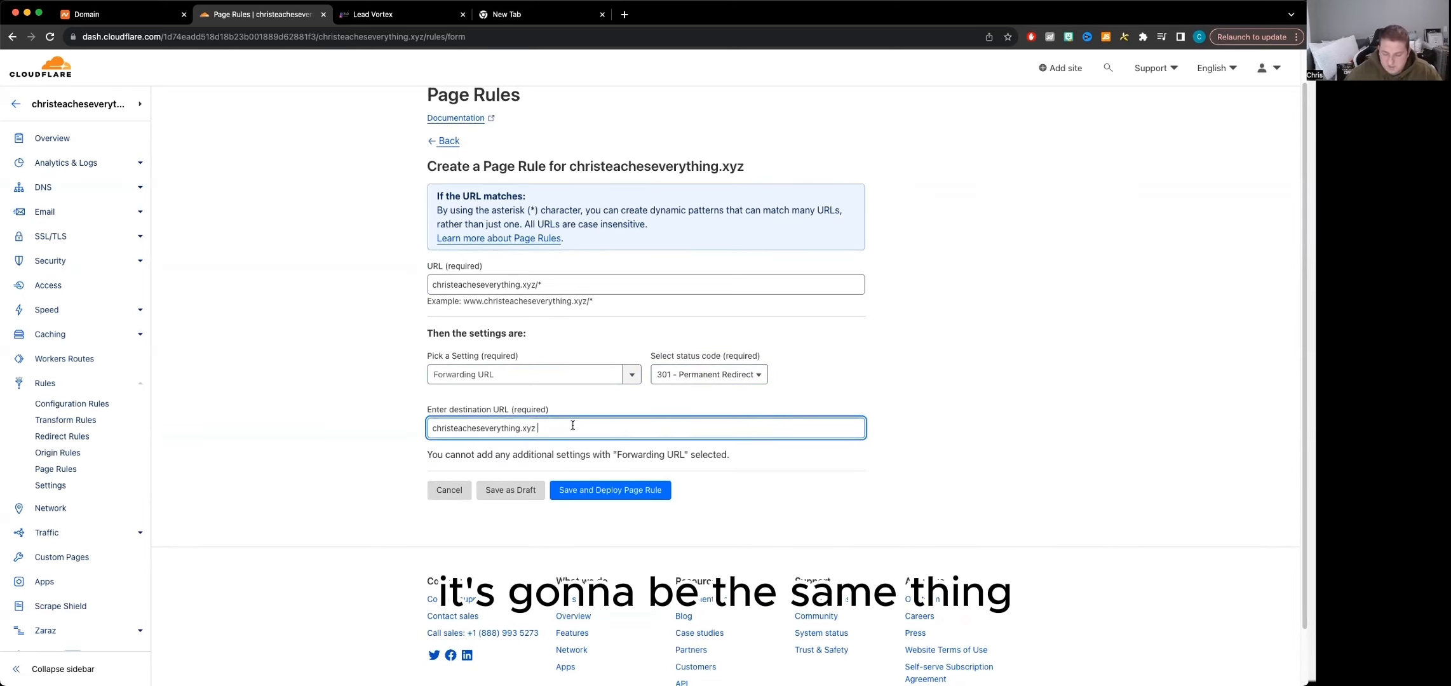
{"action": "type", "text": "/"}
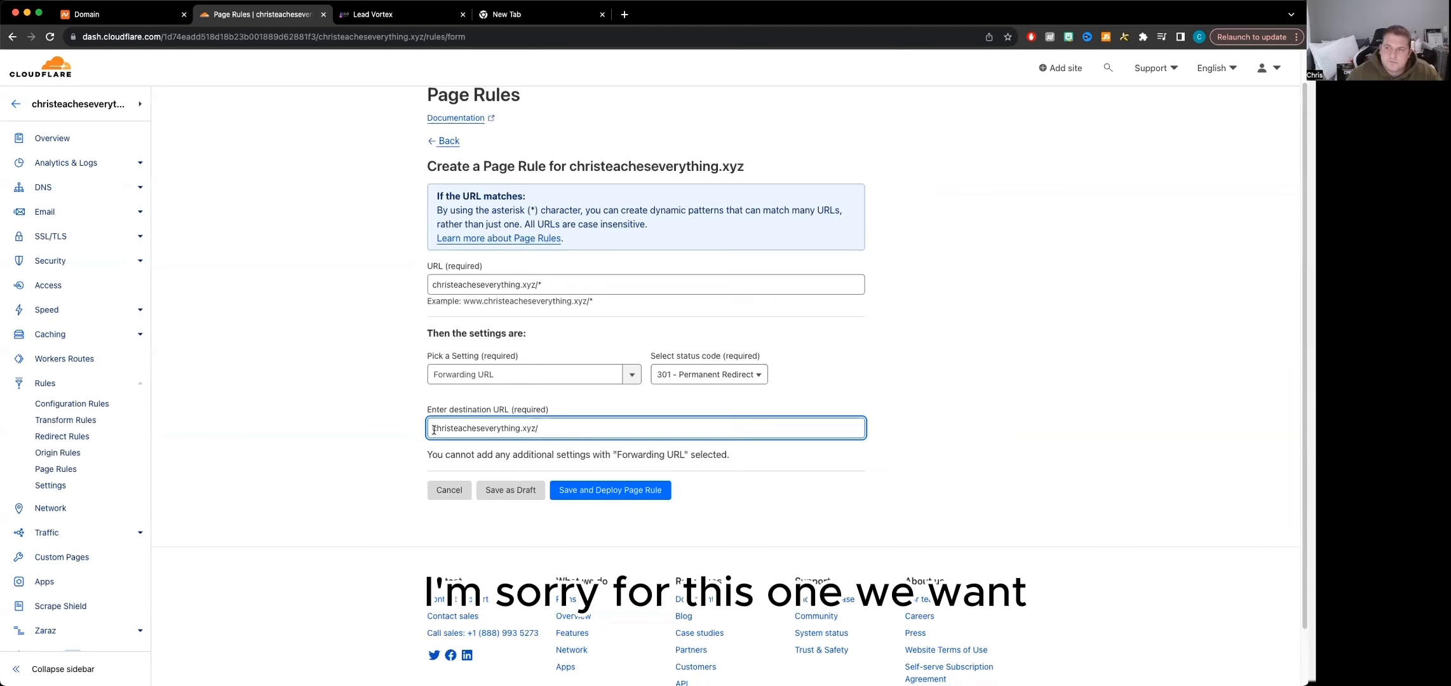
{"action": "type", "text": "htt"}
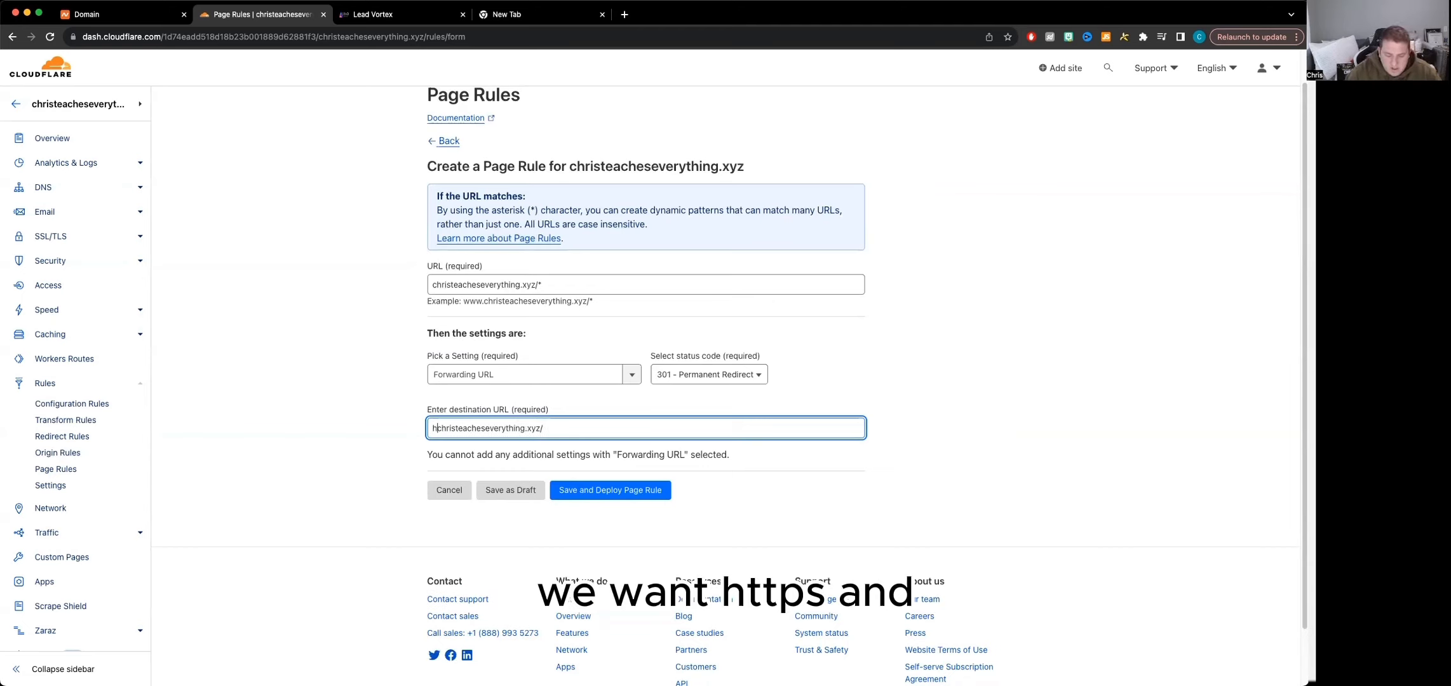
{"action": "type", "text": "p"}
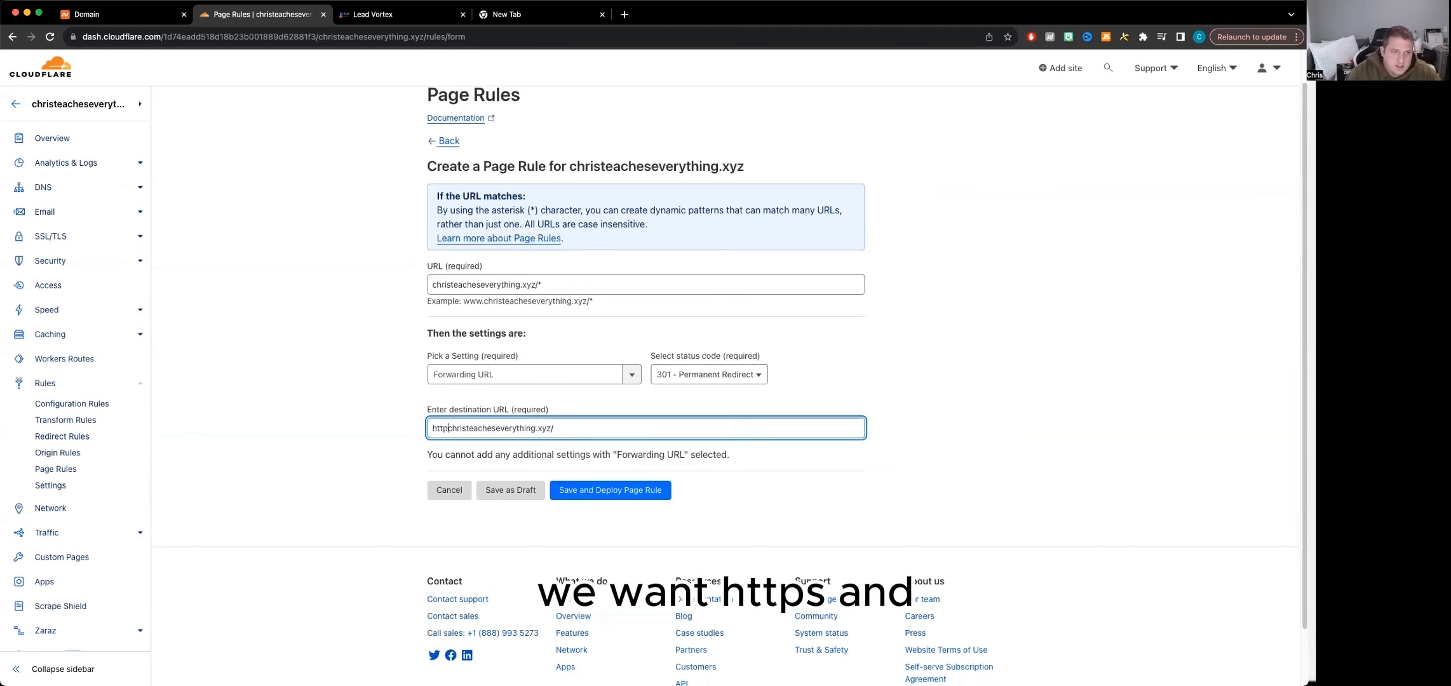
{"action": "type", "text": "s"}
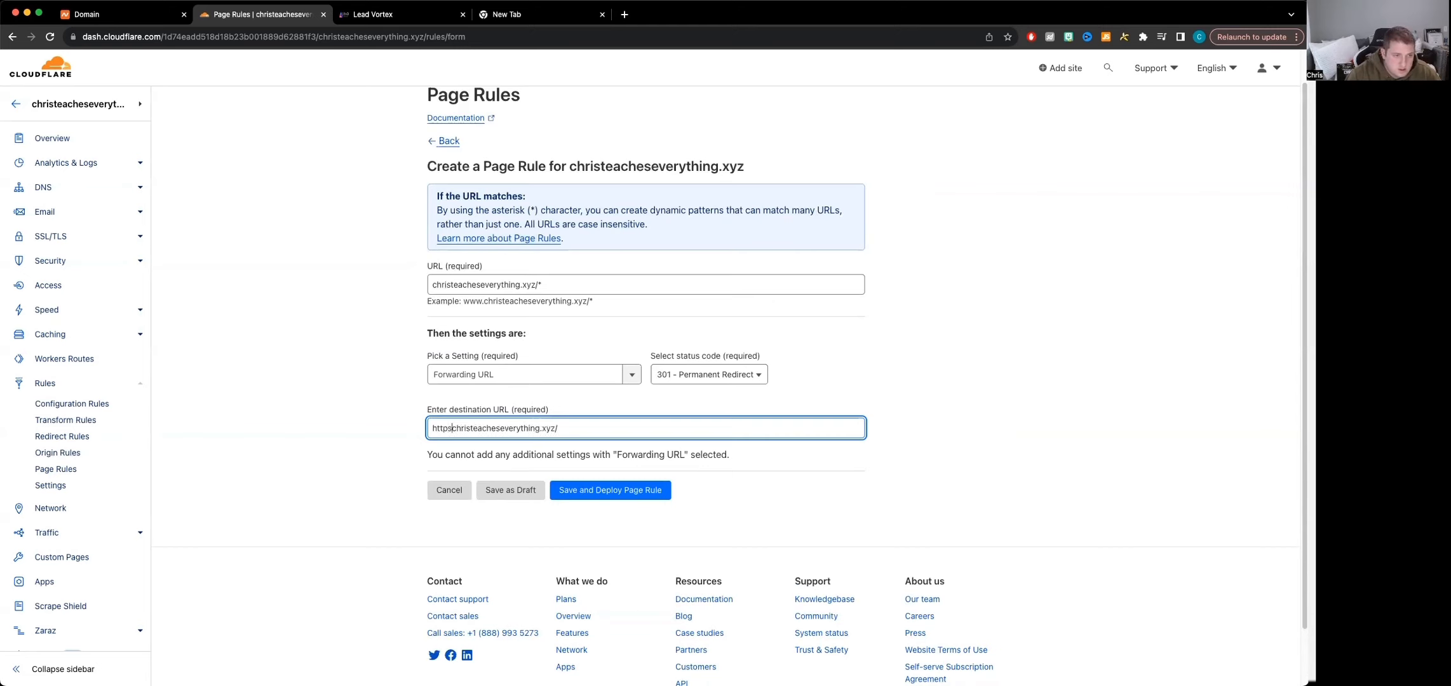
{"action": "type", "text": ":"}
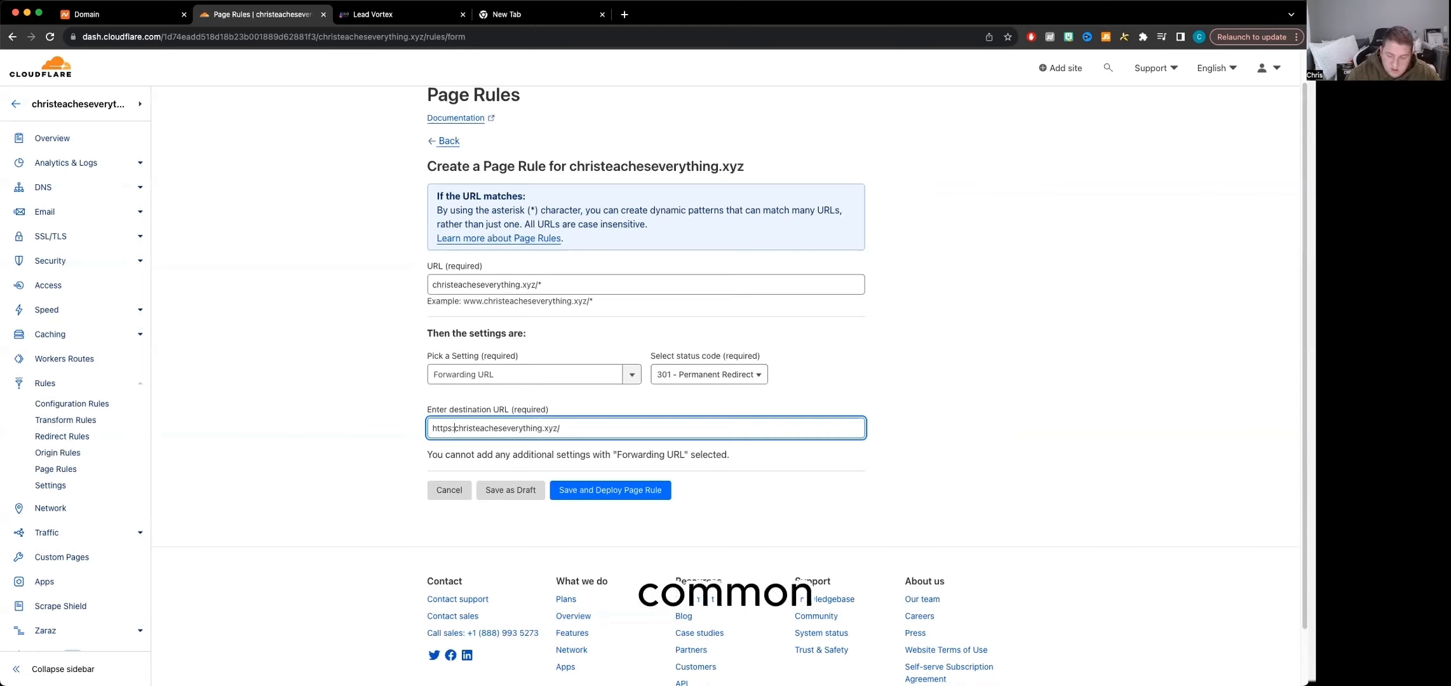
{"action": "type", "text": "/"}
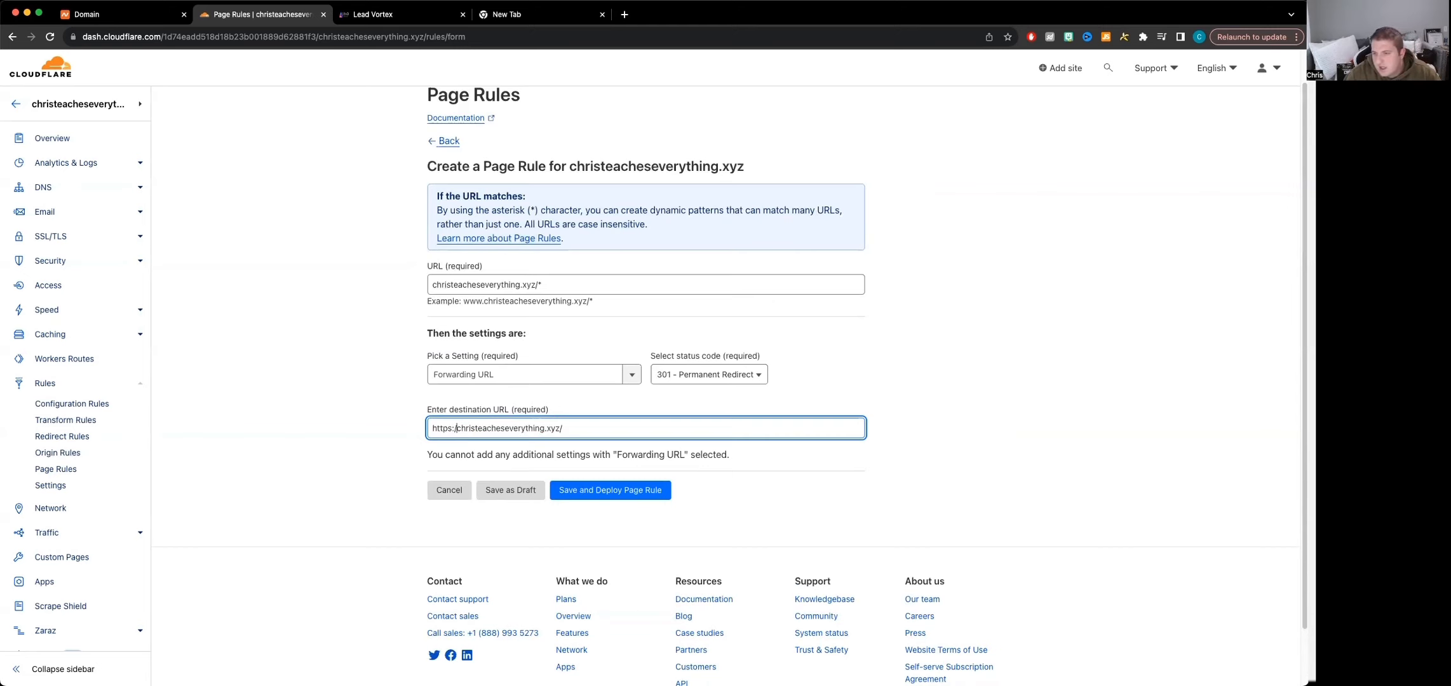
{"action": "type", "text": "/www."}
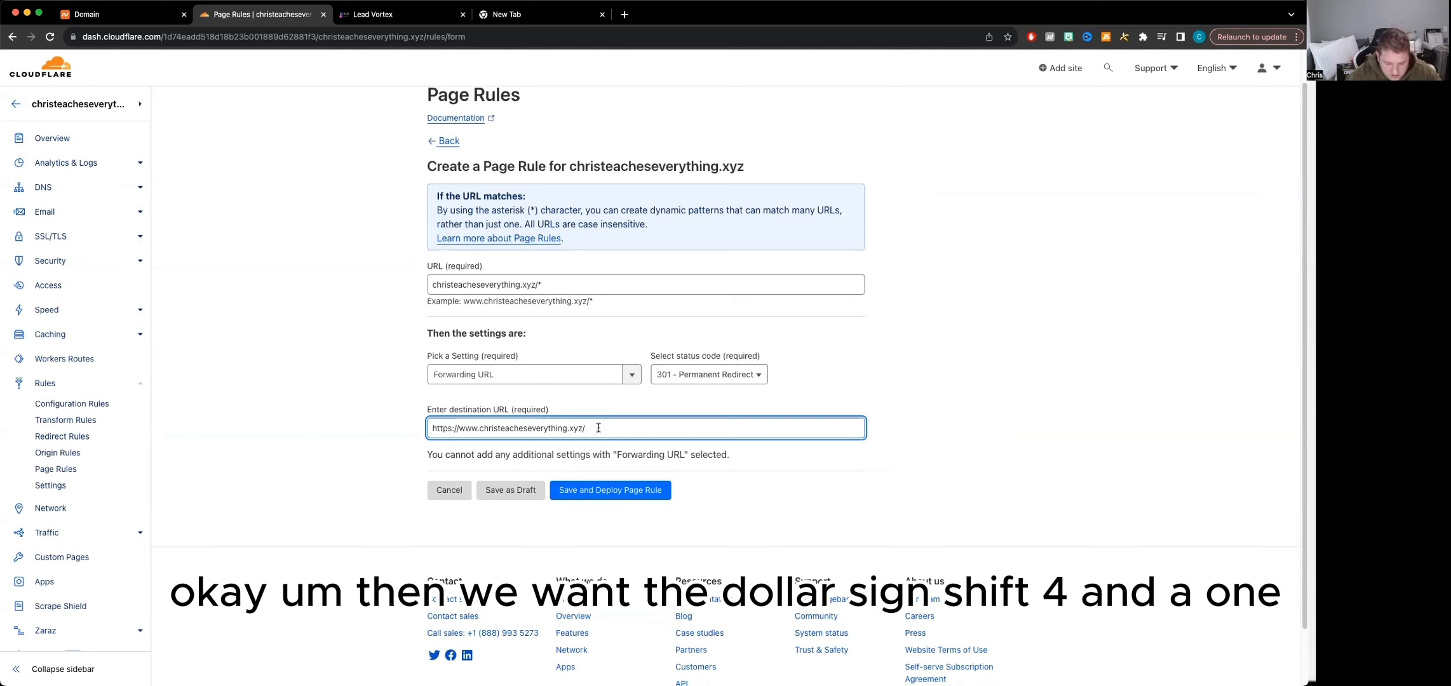
{"action": "type", "text": "$1"}
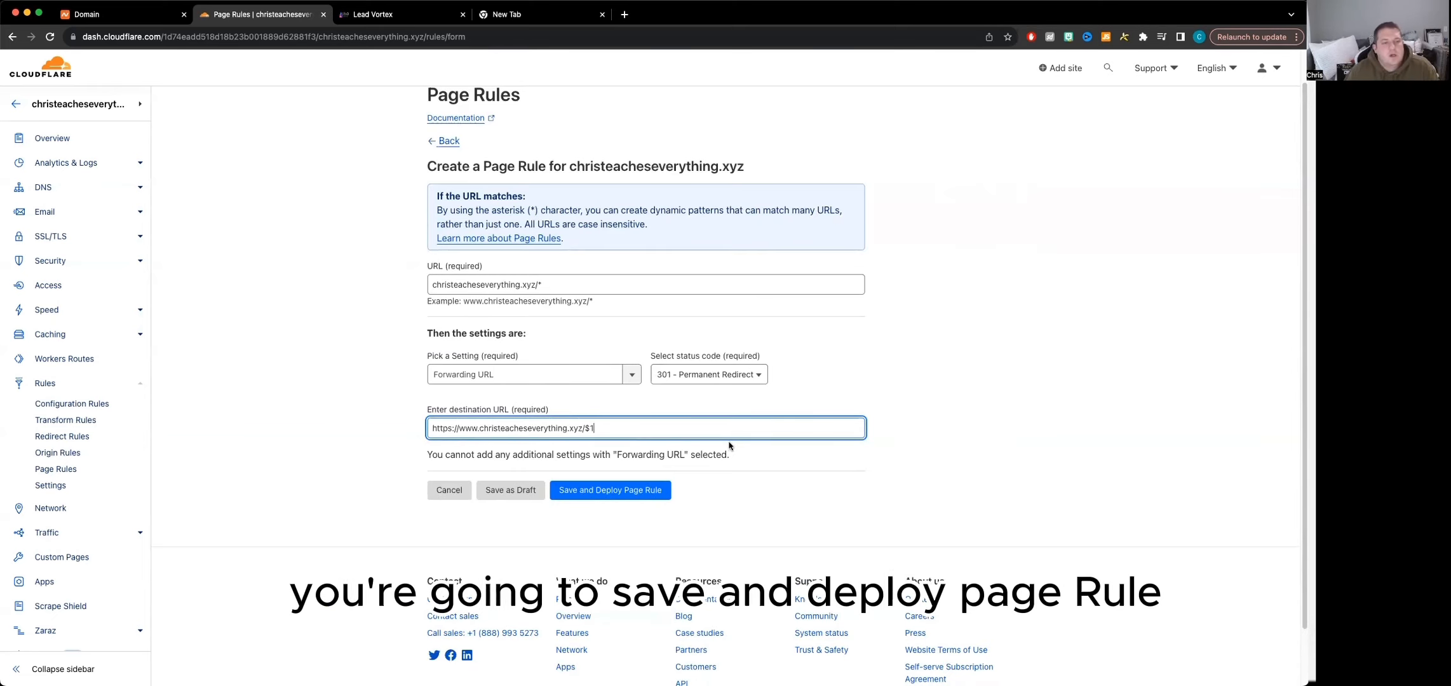
{"action": "left_click", "coordinate": [618, 495]}
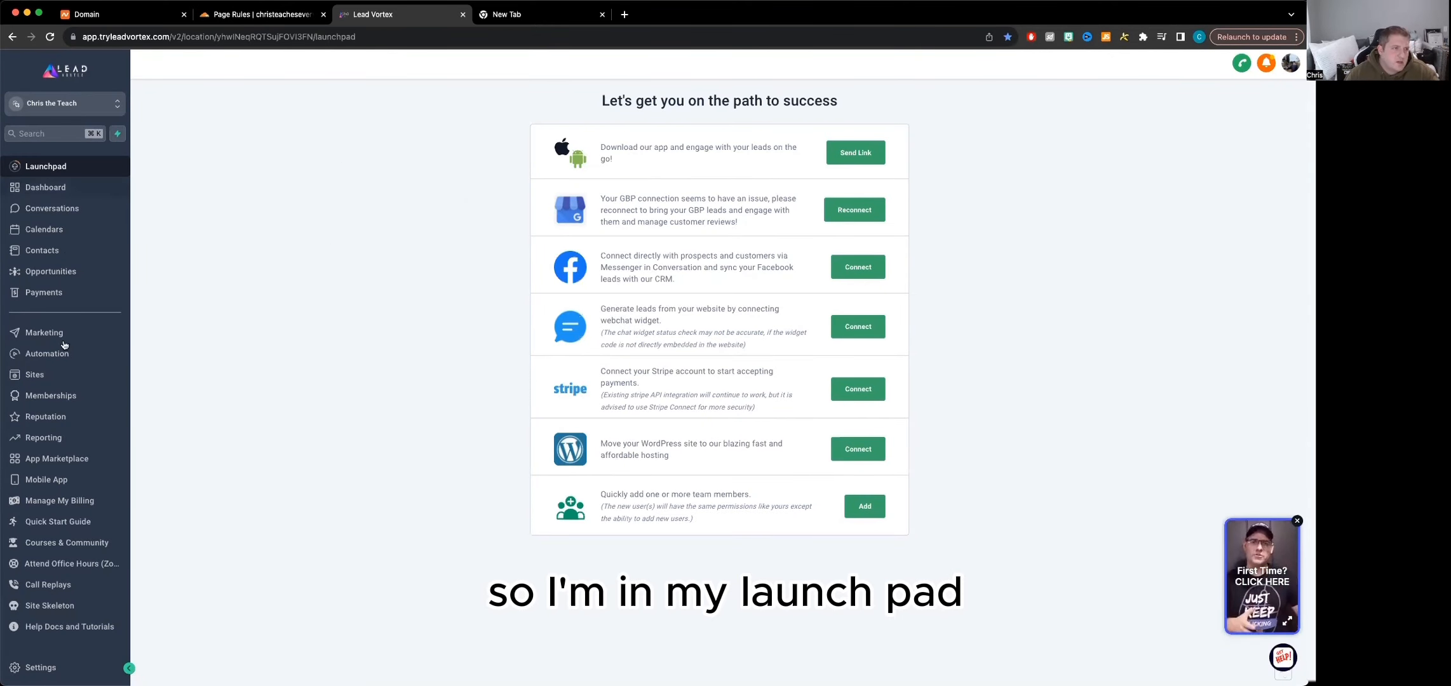
In Lead Vortex, go to the Domains settings and start adding a new domain
{"action": "left_click", "coordinate": [41, 667]}
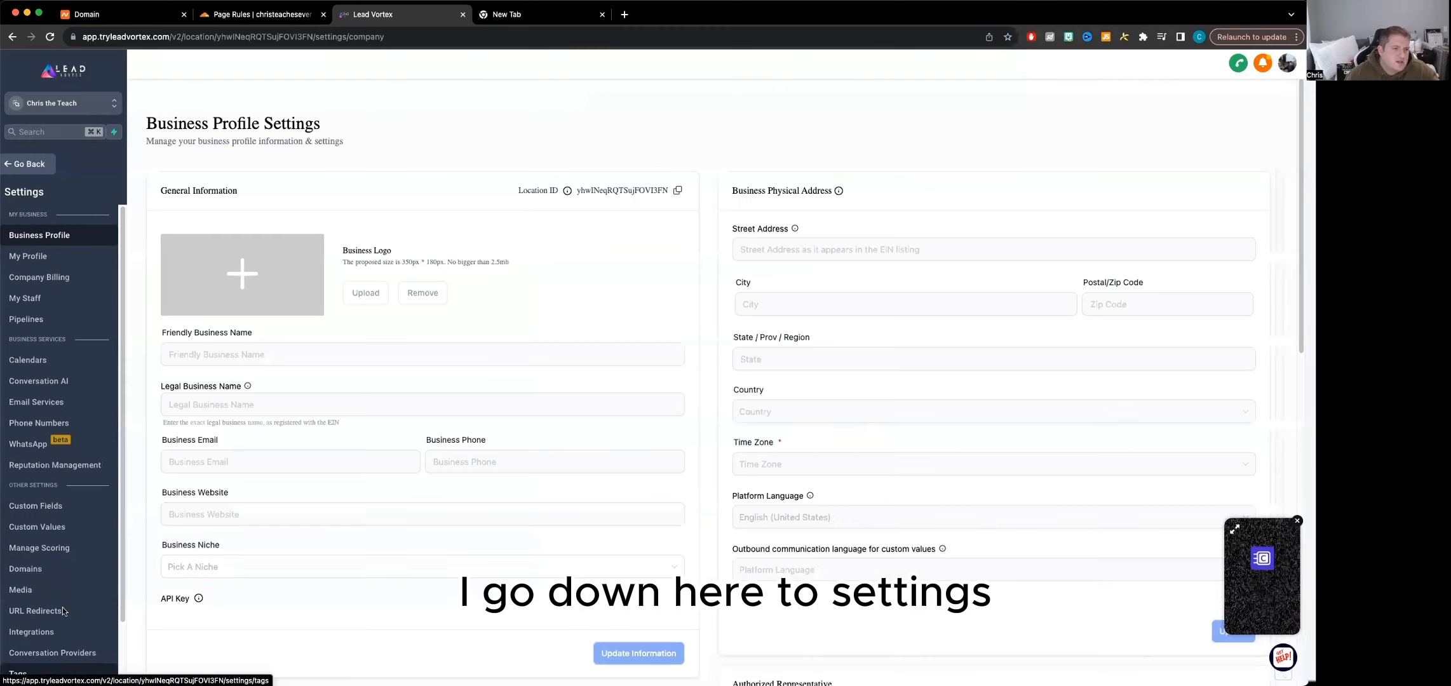
{"action": "left_click", "coordinate": [25, 569]}
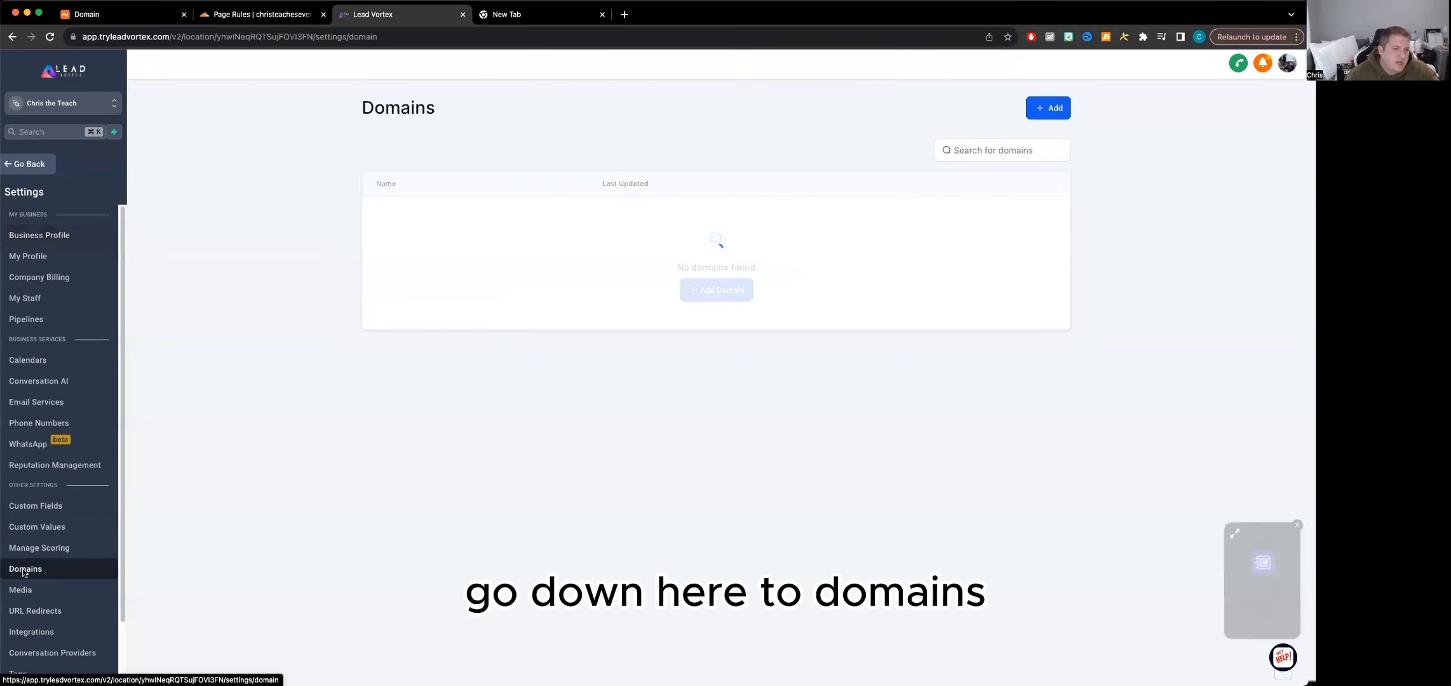
{"action": "left_click", "coordinate": [1047, 110]}
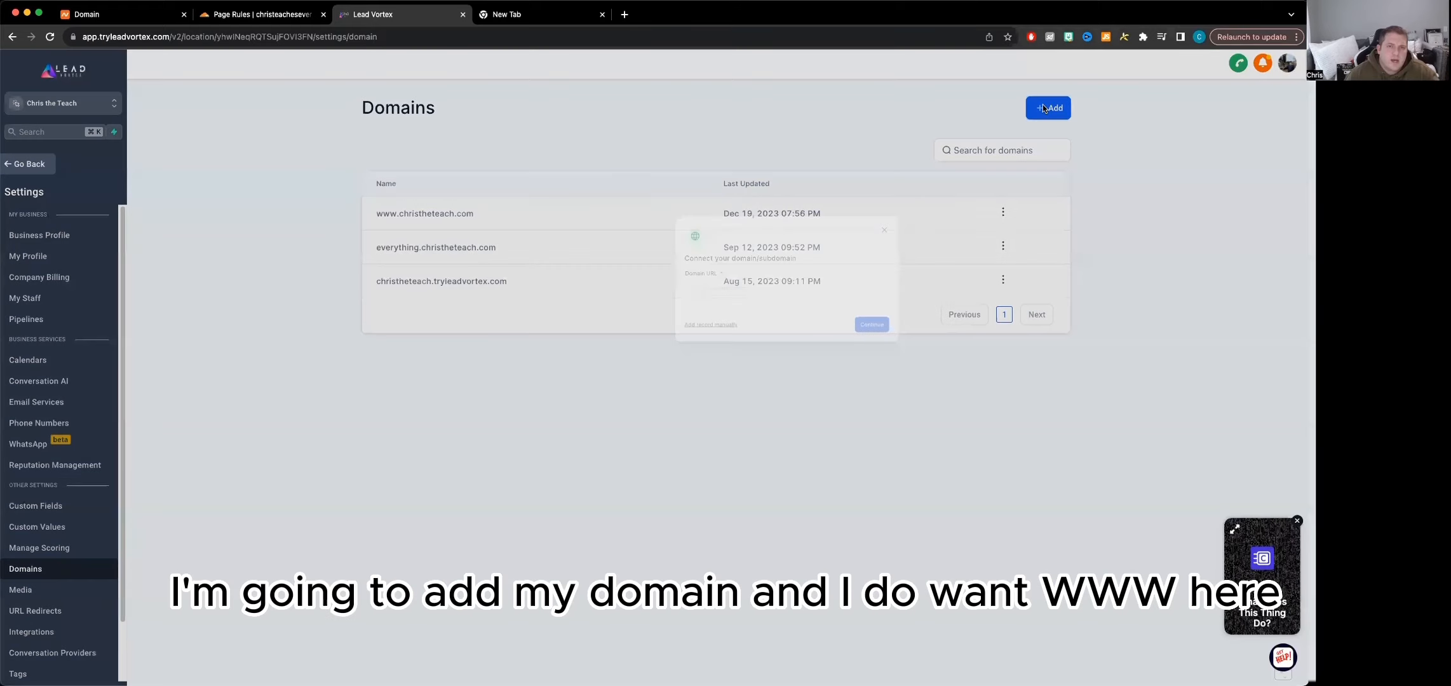
{"action": "left_click", "coordinate": [587, 382]}
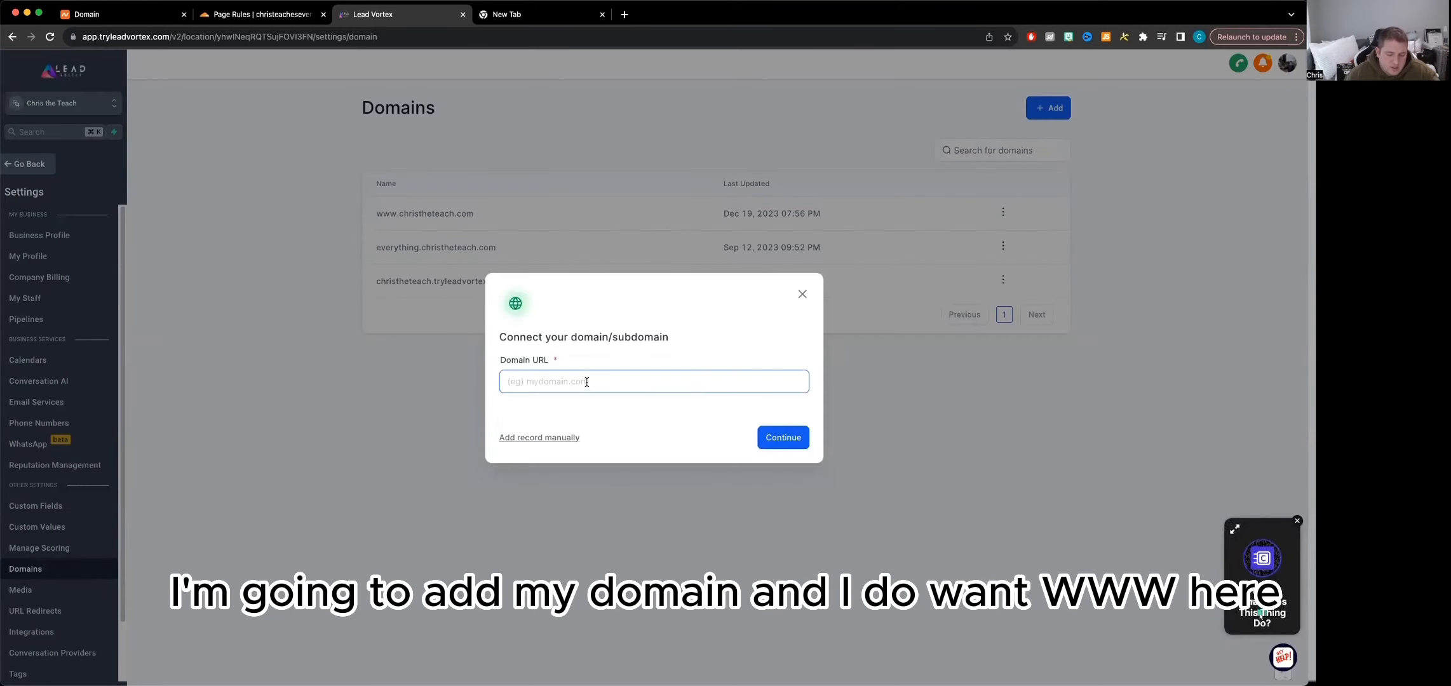
{"action": "type", "text": "christeacheseverything.xyz"}
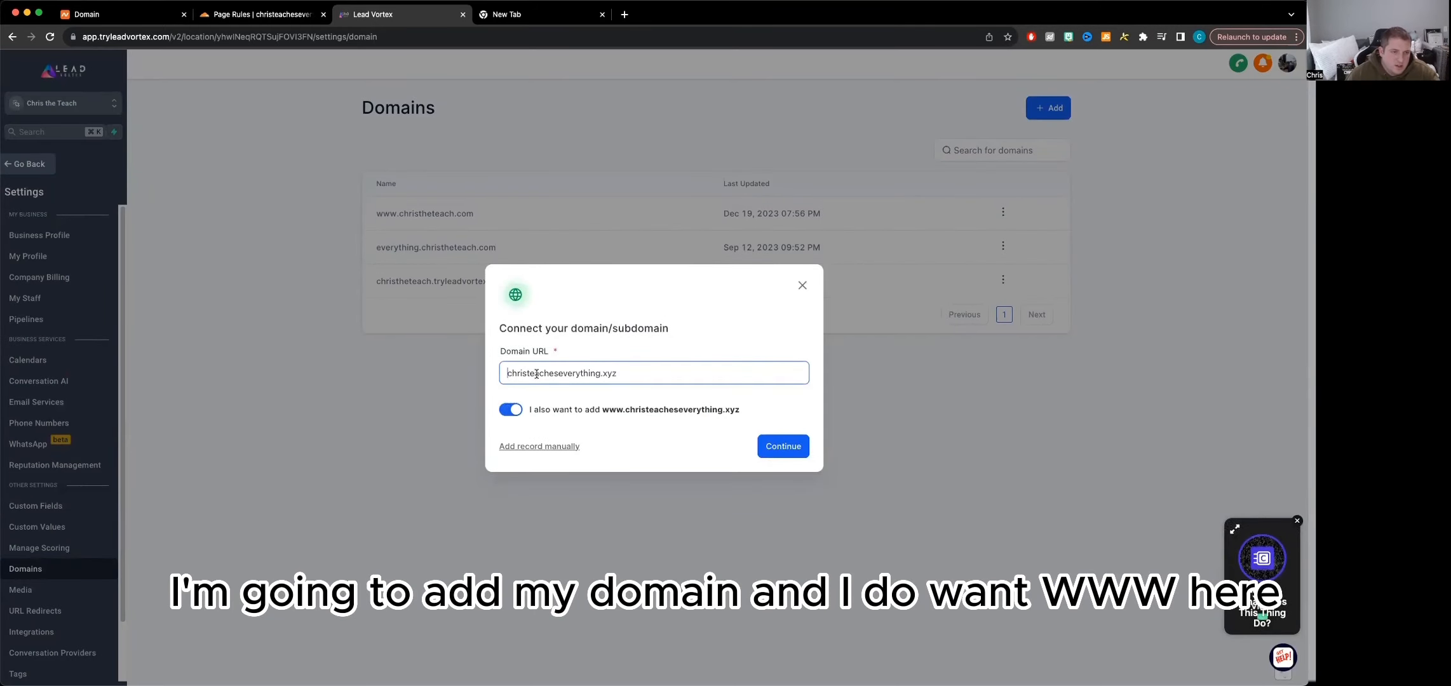
{"action": "type", "text": "www"}
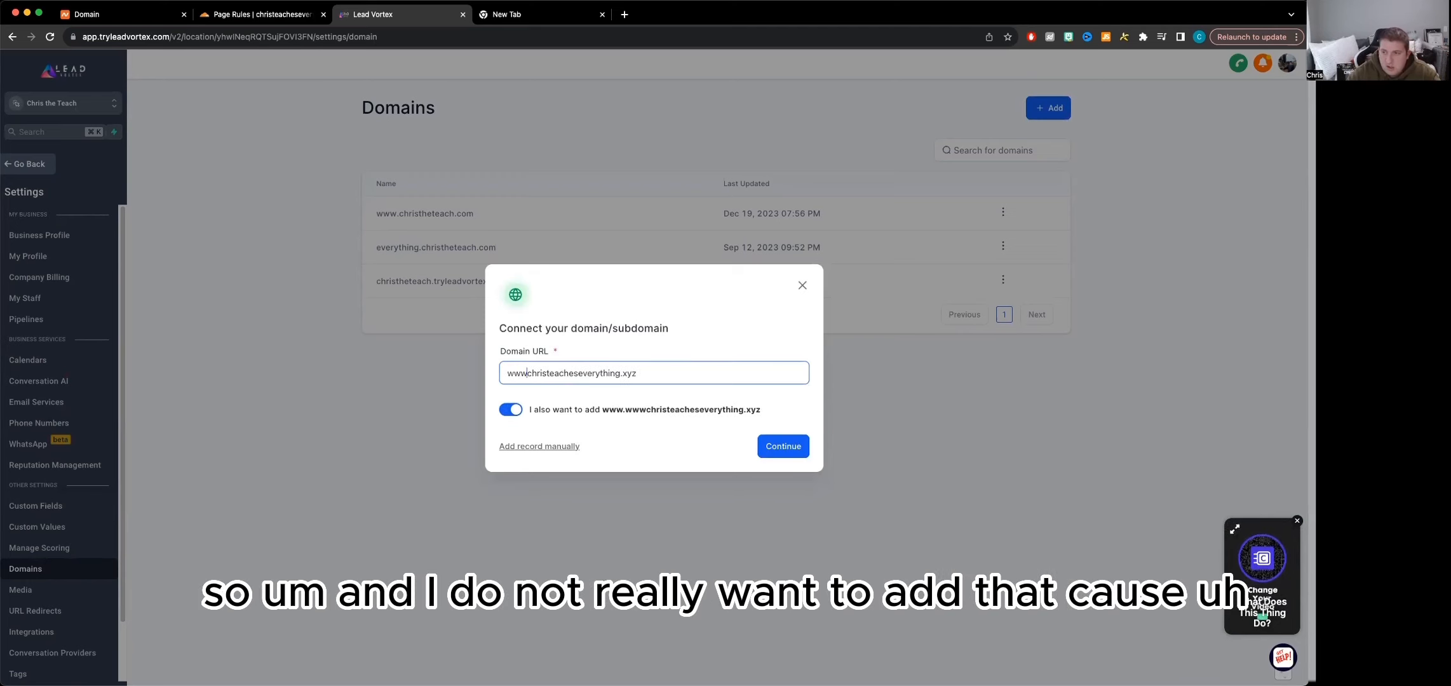
{"action": "type", "text": "."}
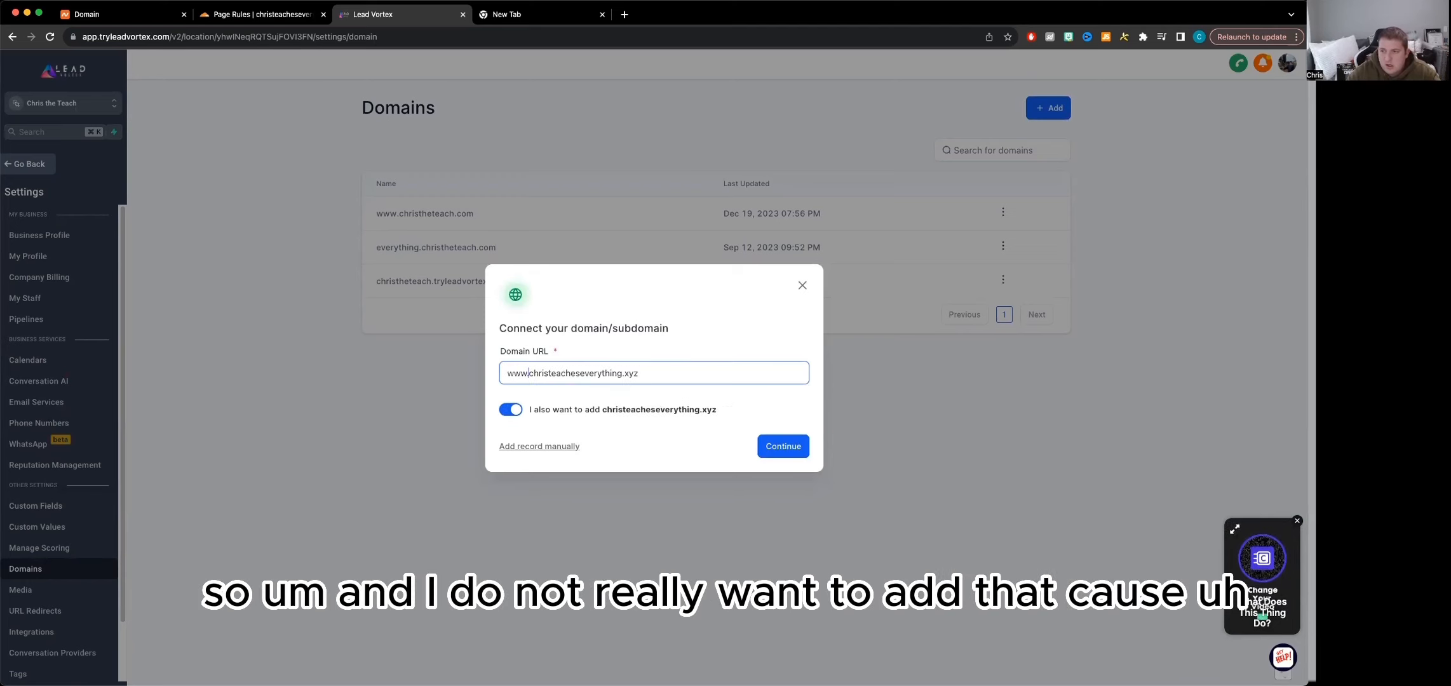
{"action": "left_click", "coordinate": [510, 411]}
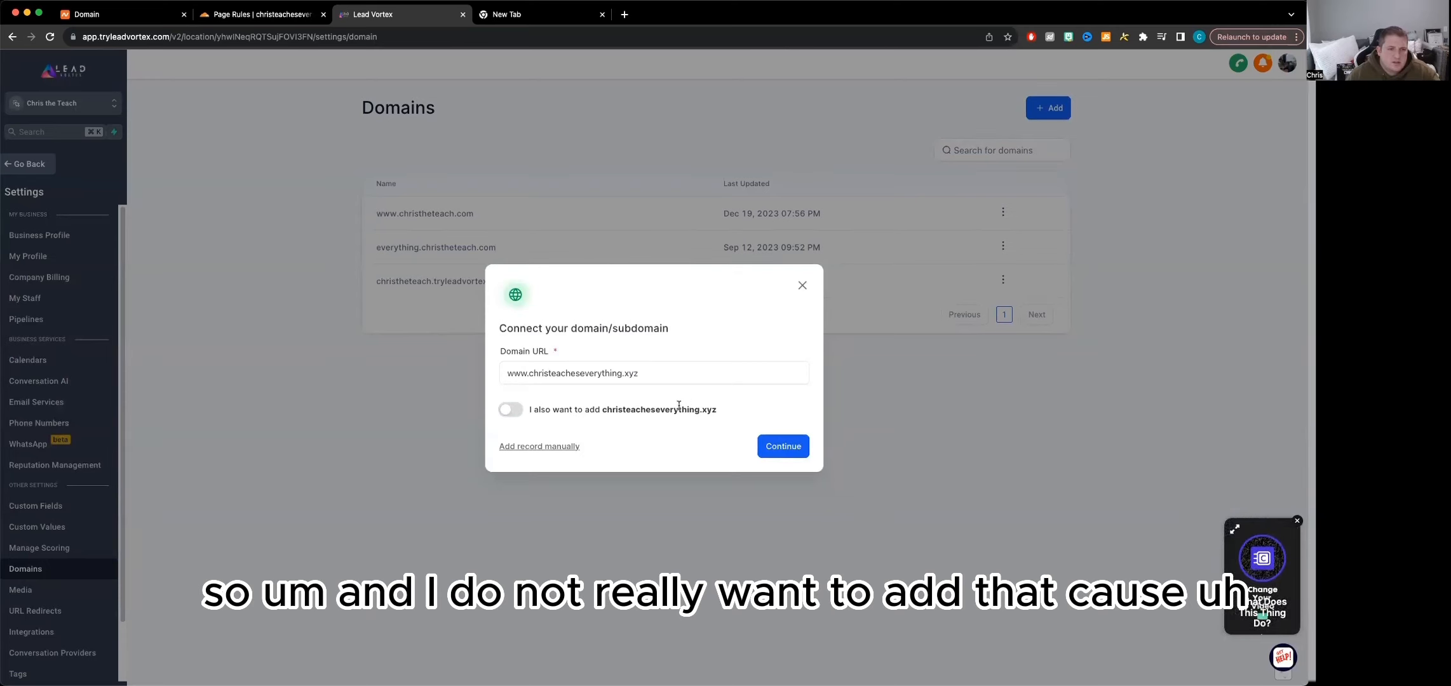
Continue with Cloudflare as the domain provider and authorize LeadConnector's www CNAME record for the domain
{"action": "left_click", "coordinate": [789, 450]}
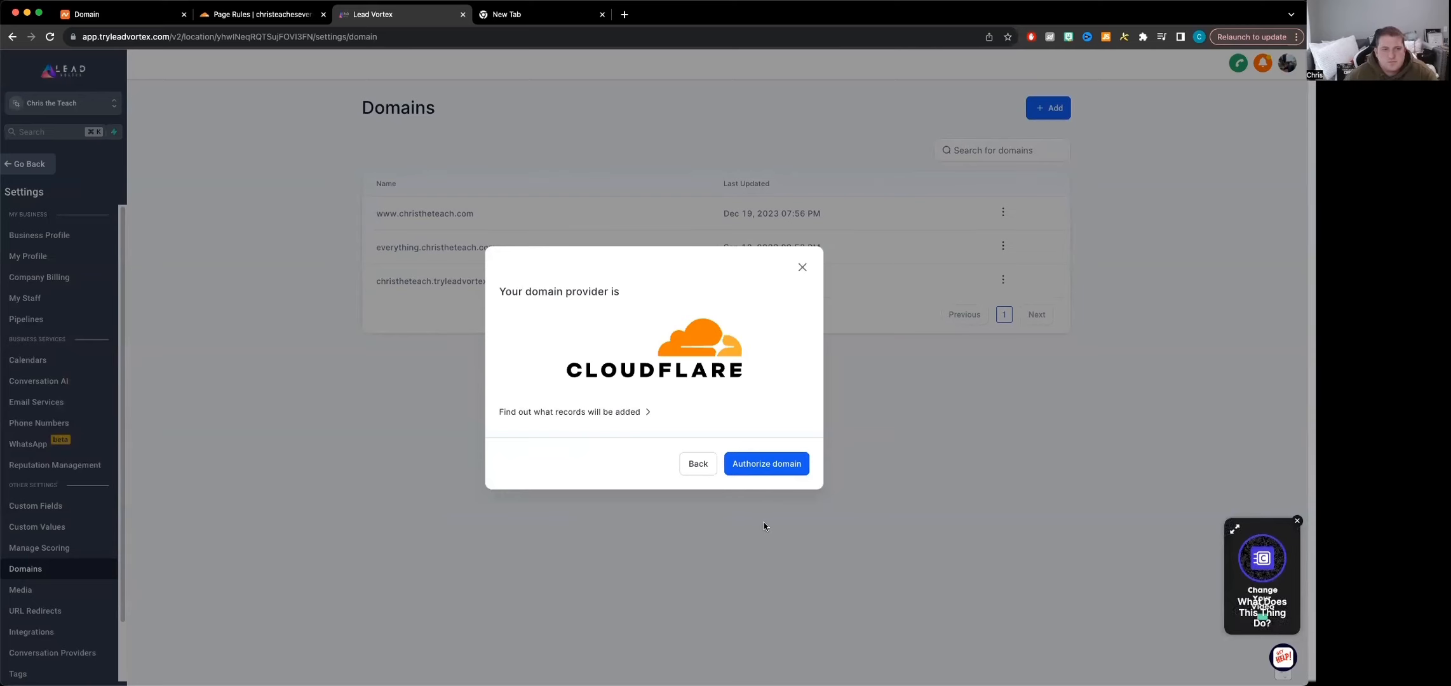
{"action": "left_click", "coordinate": [763, 469]}
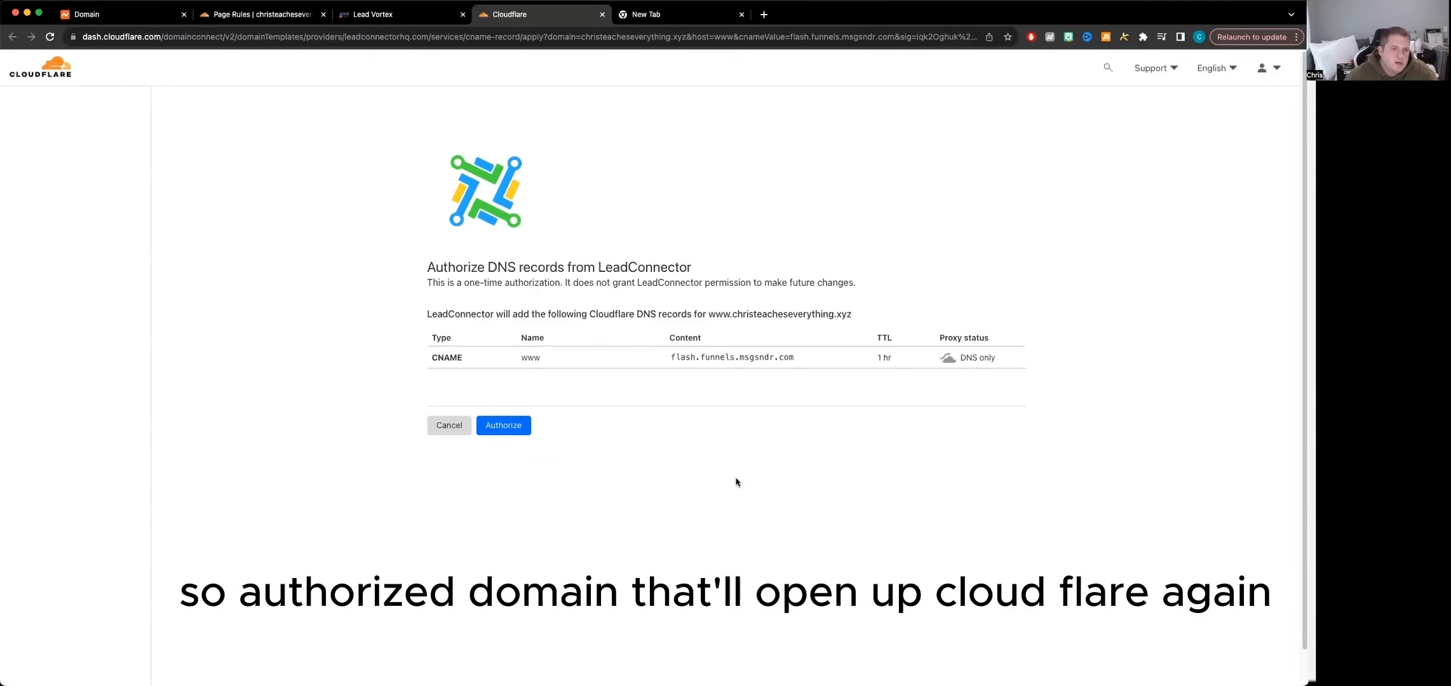
{"action": "left_click", "coordinate": [513, 425]}
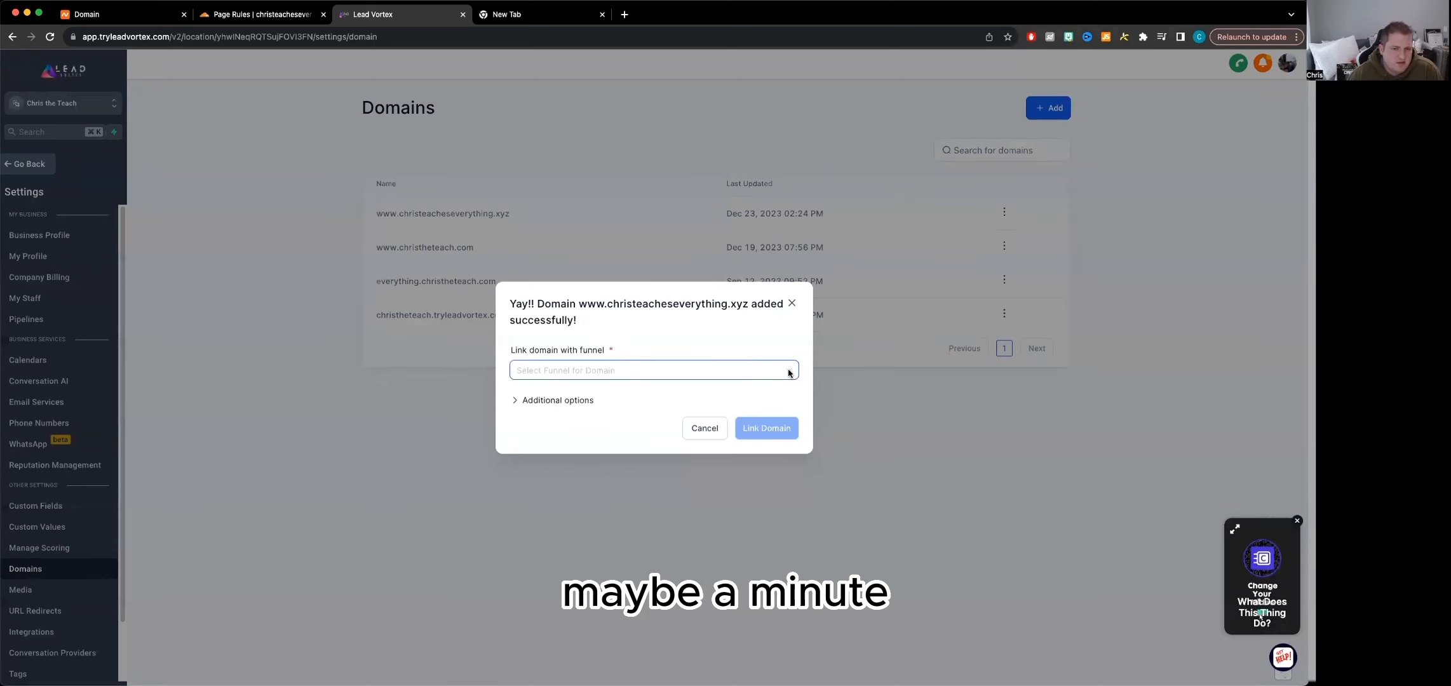
Link the new domain to Newsletter Funnel Copy with Newsletter Confirmation as the default funnel step
{"action": "left_click", "coordinate": [643, 373]}
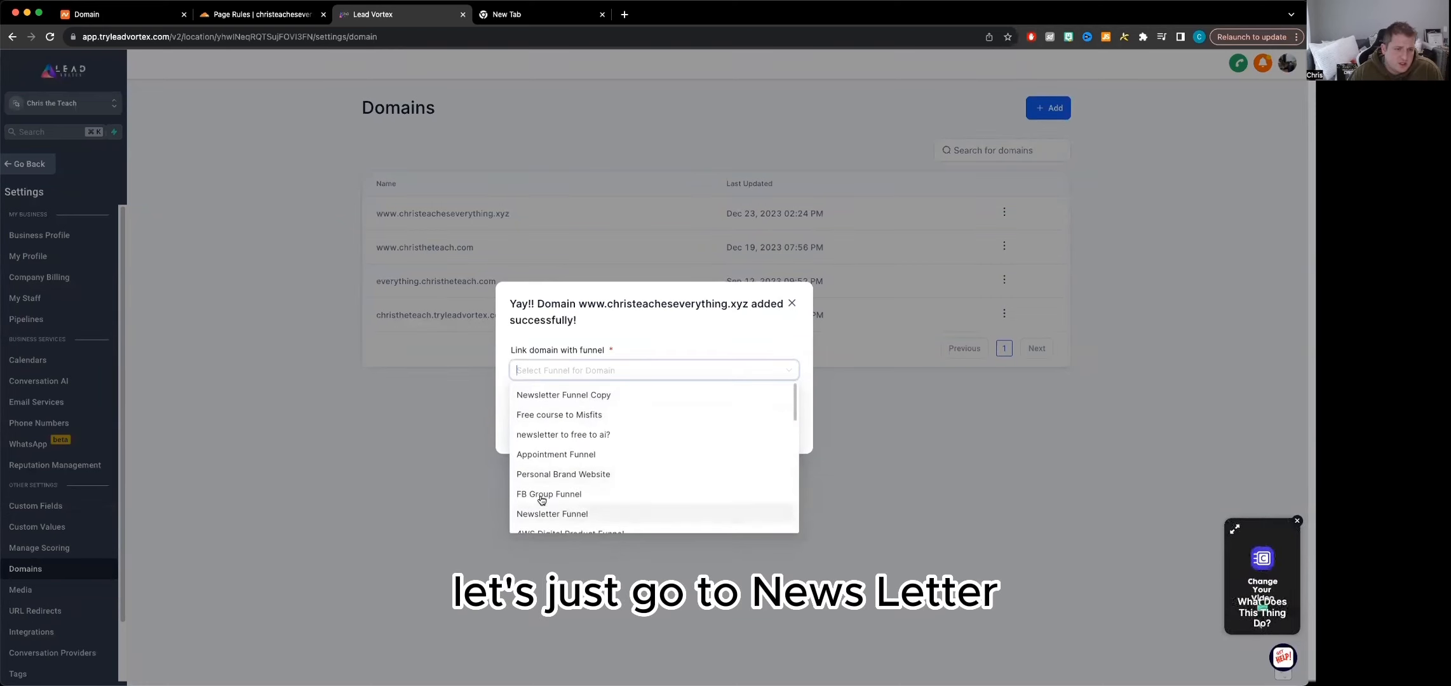
{"action": "scroll", "coordinate": [584, 494], "scroll_direction": "down", "scroll_amount": 1}
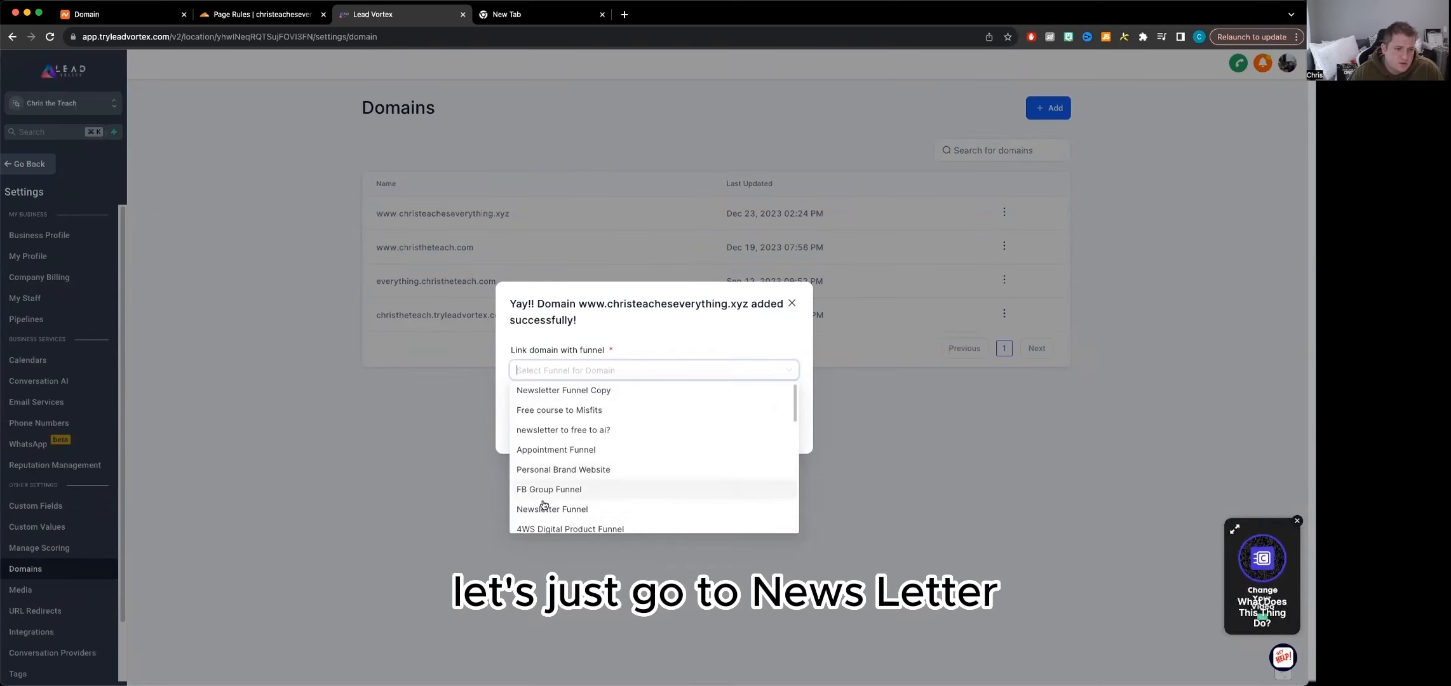
{"action": "left_click", "coordinate": [568, 391]}
{"action": "left_click", "coordinate": [600, 400]}
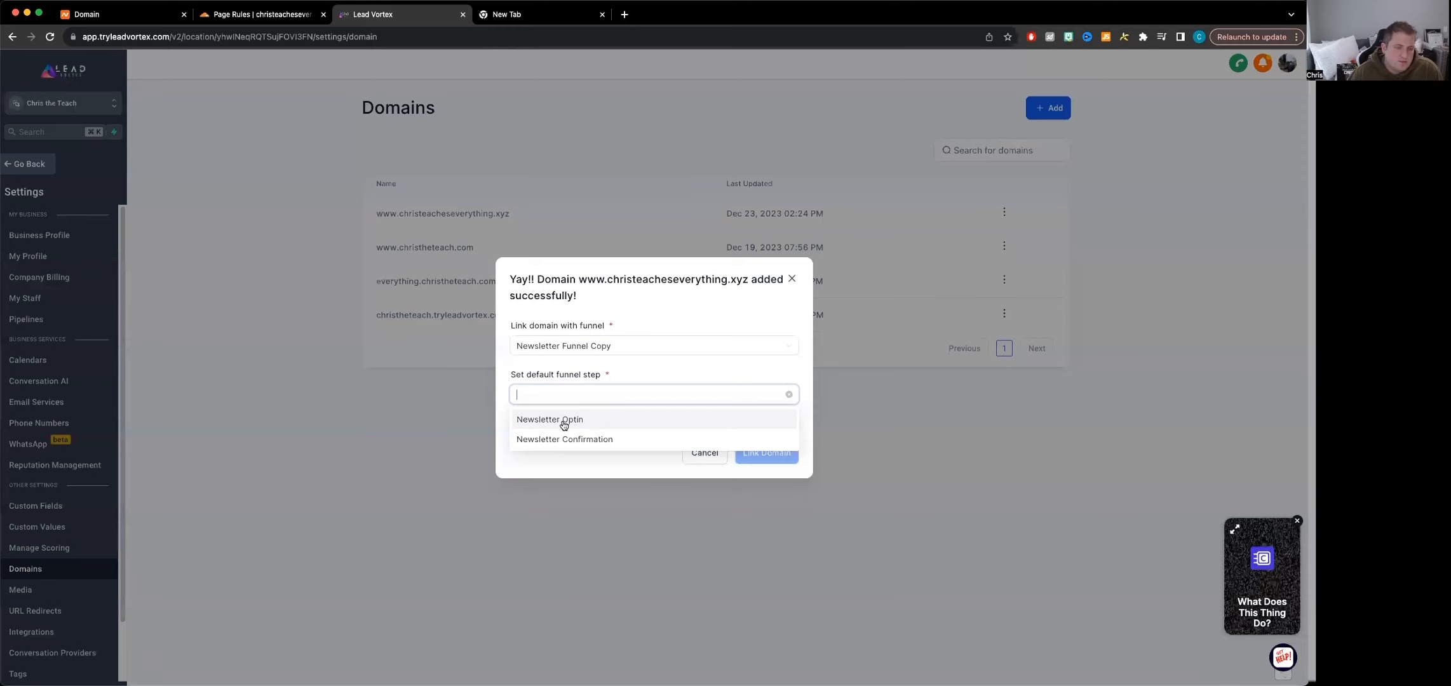
{"action": "left_click", "coordinate": [578, 438]}
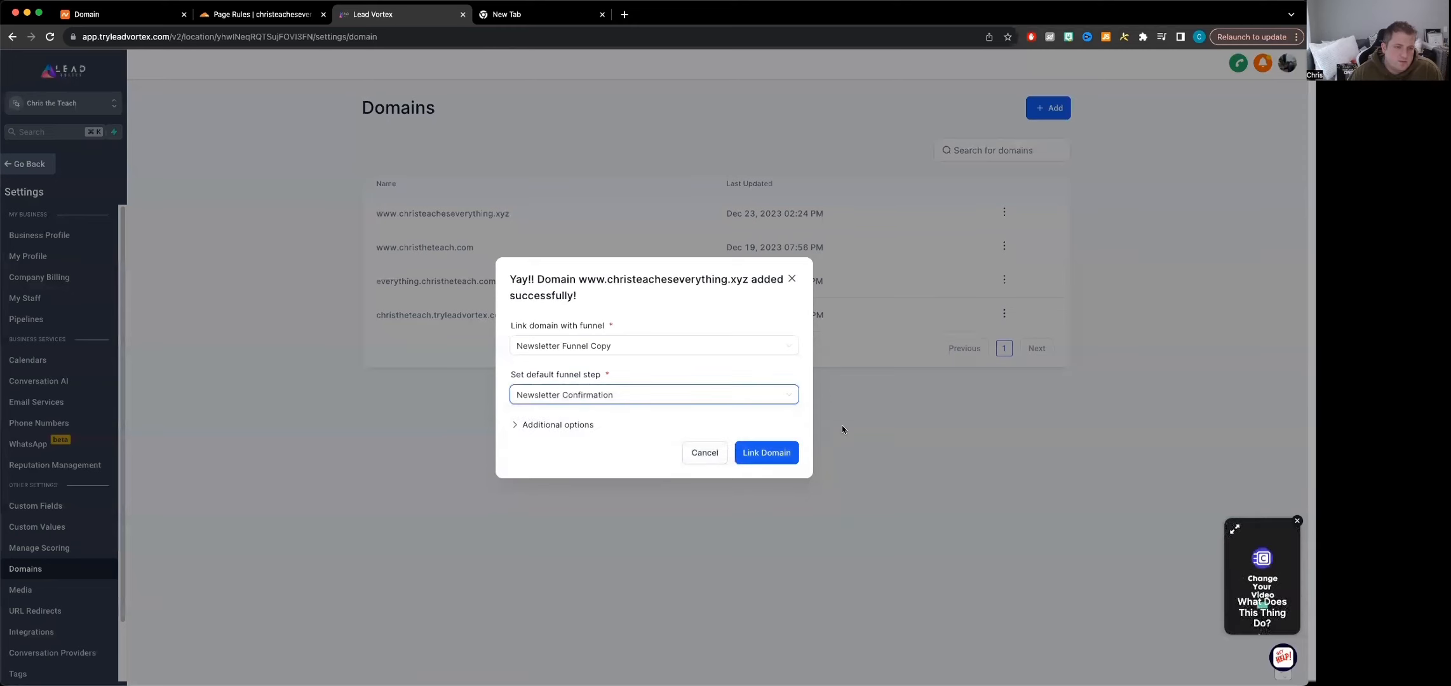
{"action": "left_click", "coordinate": [764, 460]}
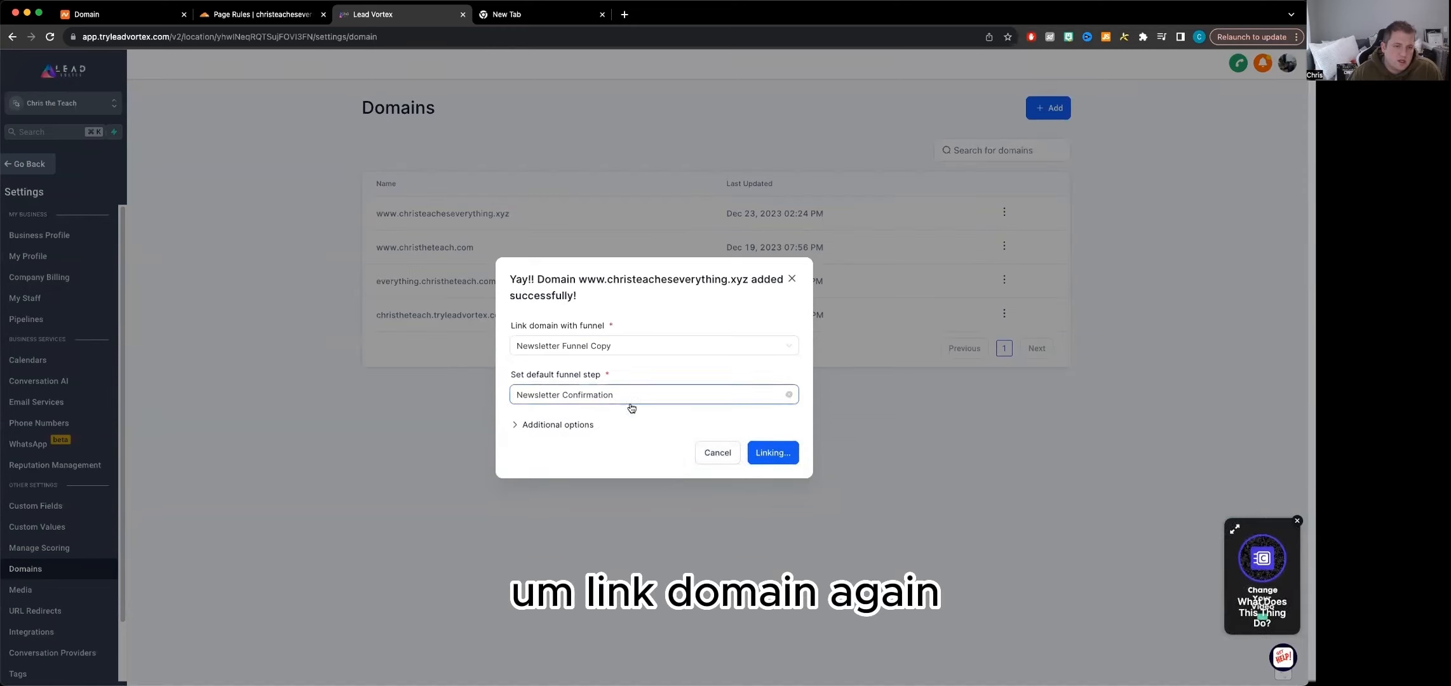
{"action": "left_click", "coordinate": [766, 455]}
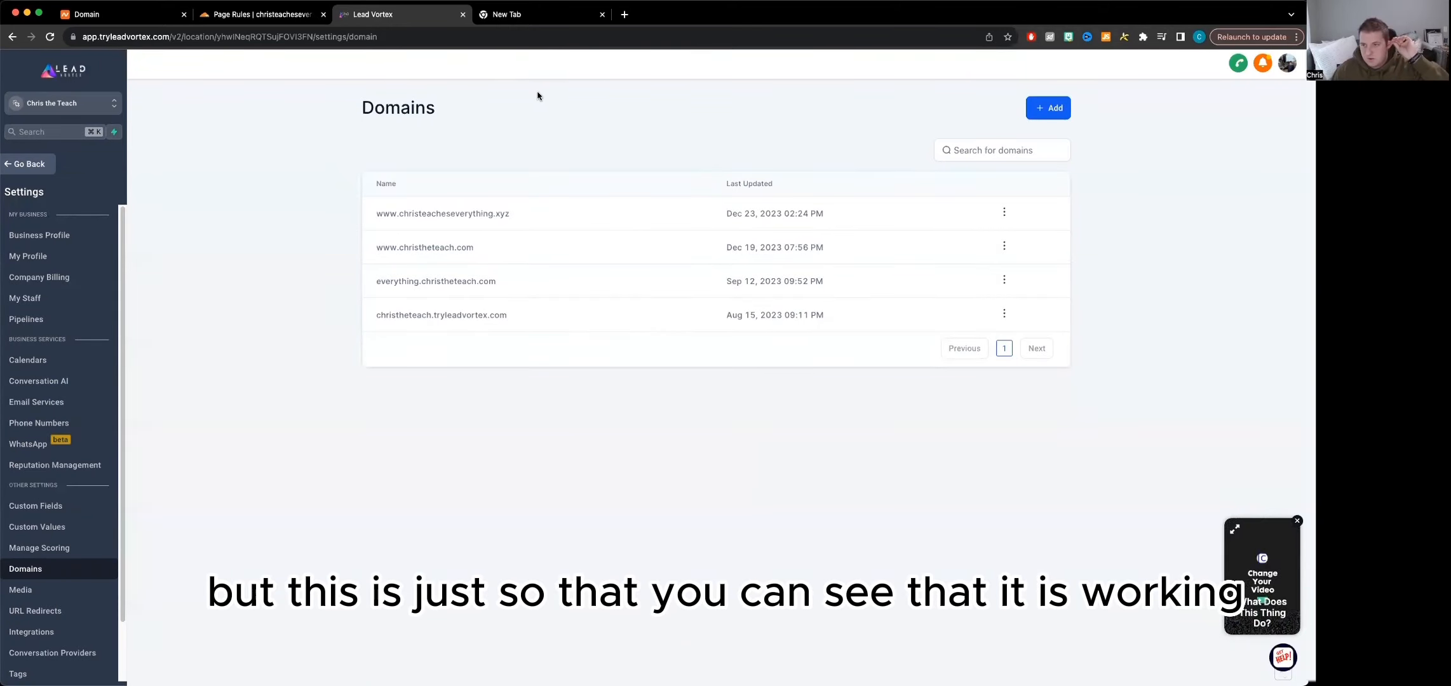
Visit christeacheseverything.xyz in the empty browser tab to check which page it serves
{"action": "left_click", "coordinate": [529, 20]}
{"action": "left_click", "coordinate": [503, 39]}
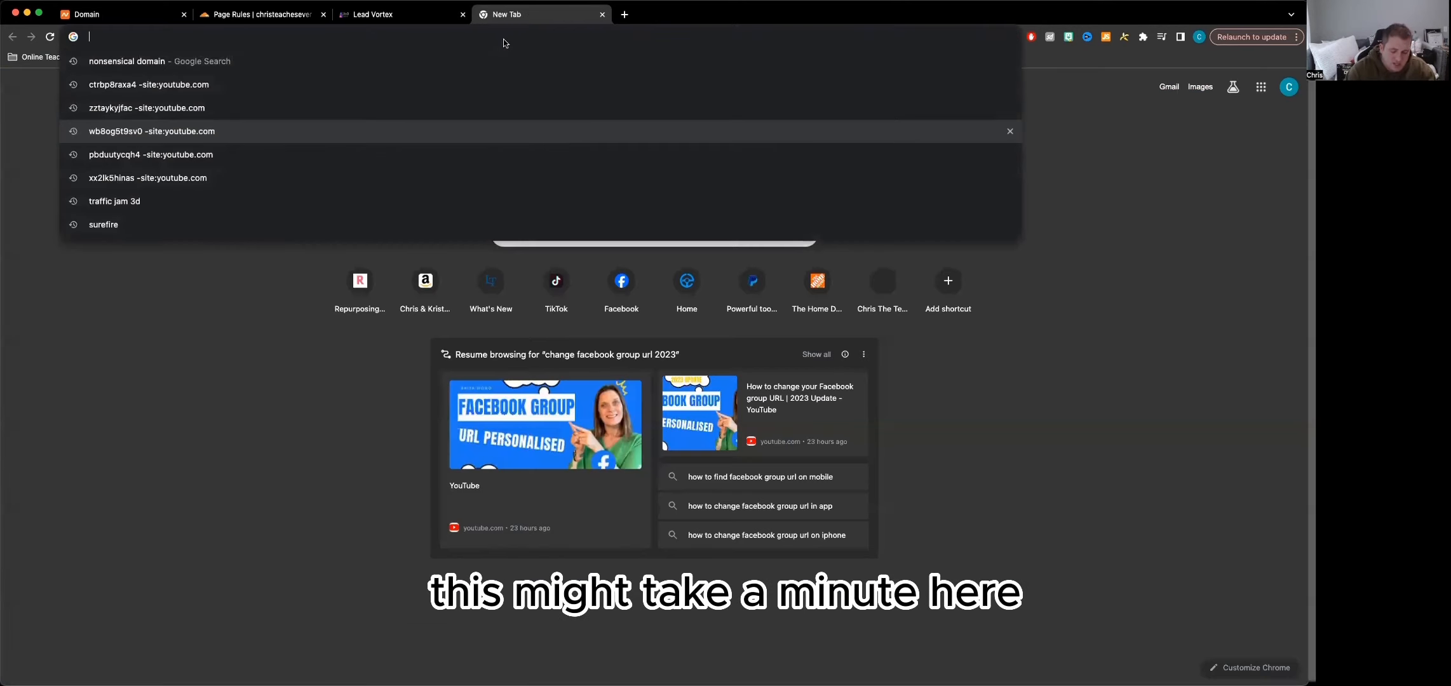
{"action": "key", "text": "super+v"}
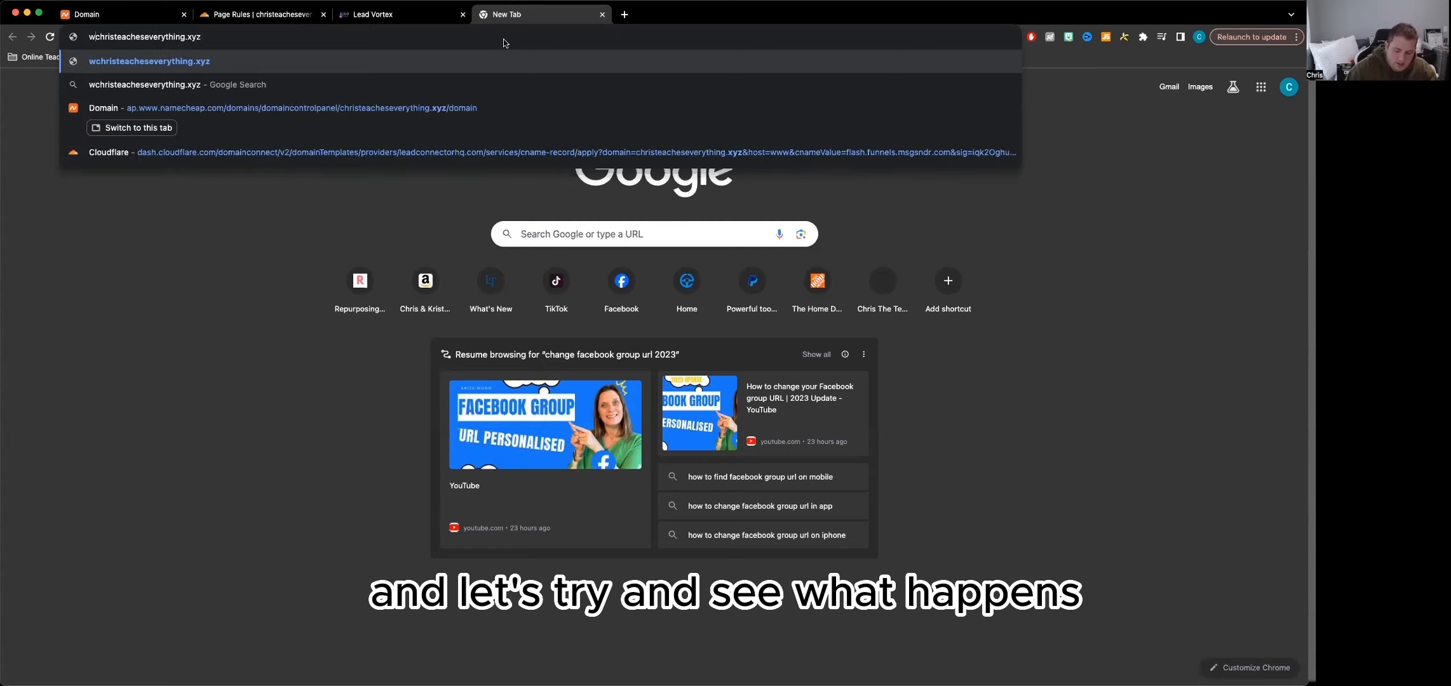
{"action": "key", "text": "Return"}
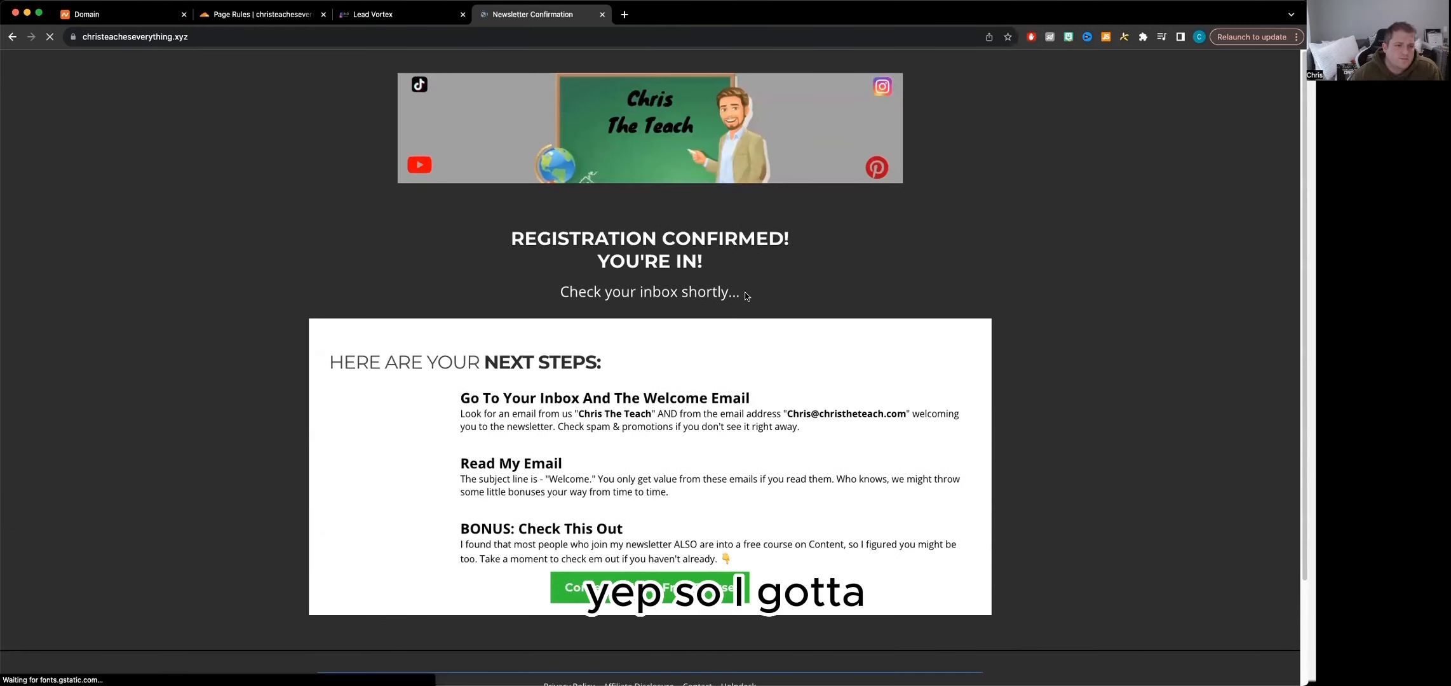
{"action": "left_click", "coordinate": [402, 8]}
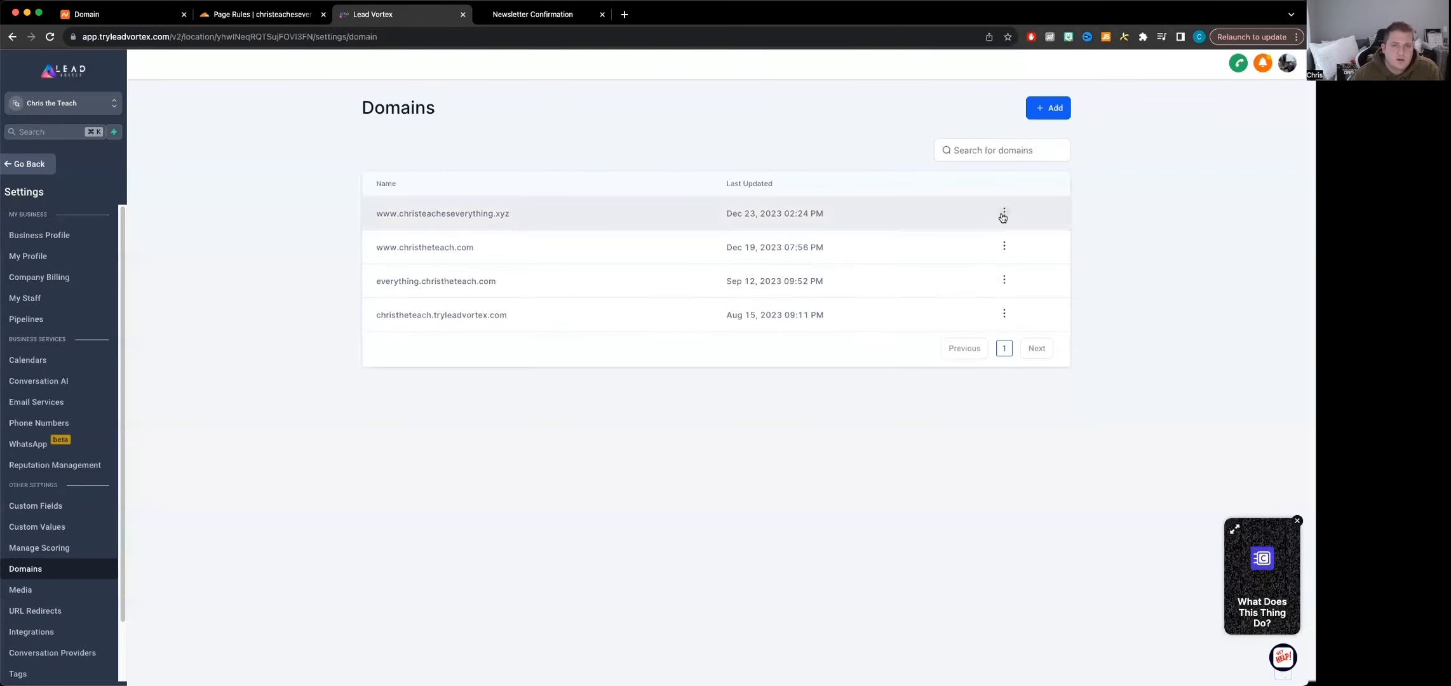
{"action": "left_click", "coordinate": [1004, 212]}
{"action": "left_click", "coordinate": [994, 253]}
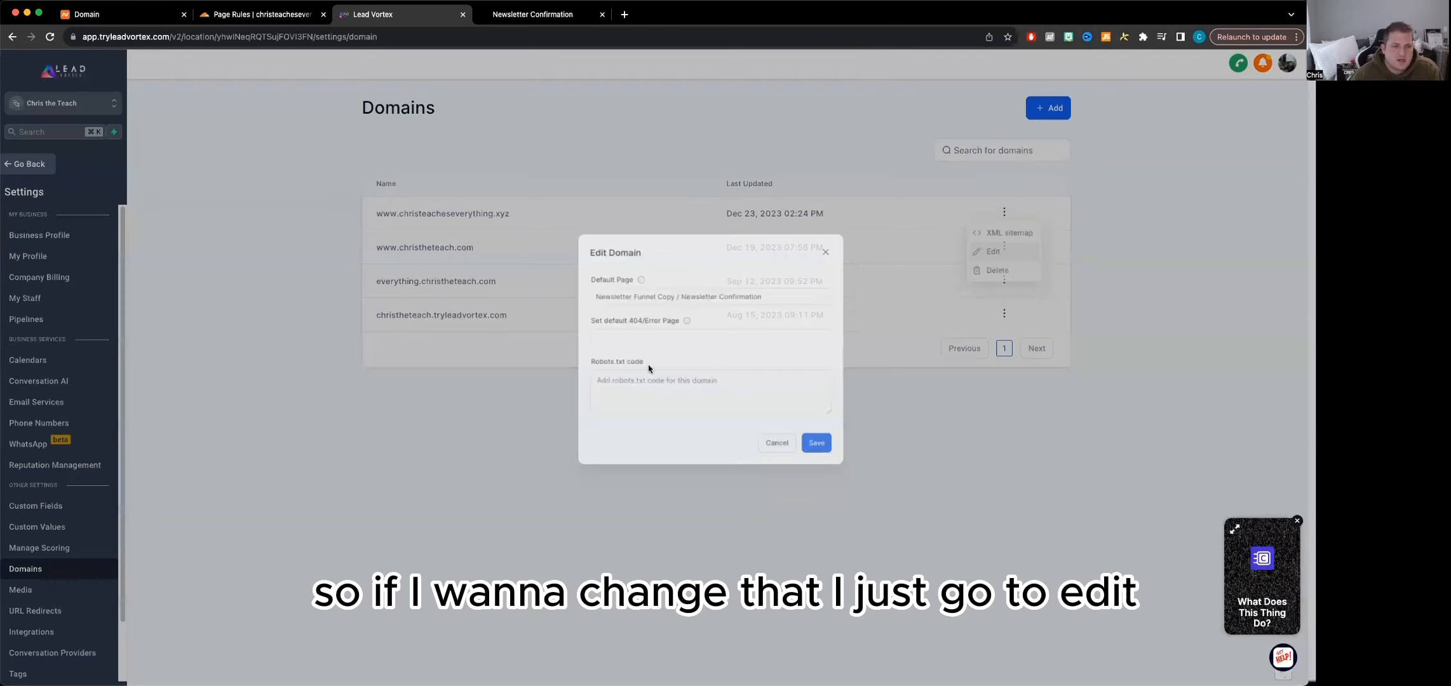
{"action": "left_click", "coordinate": [660, 304]}
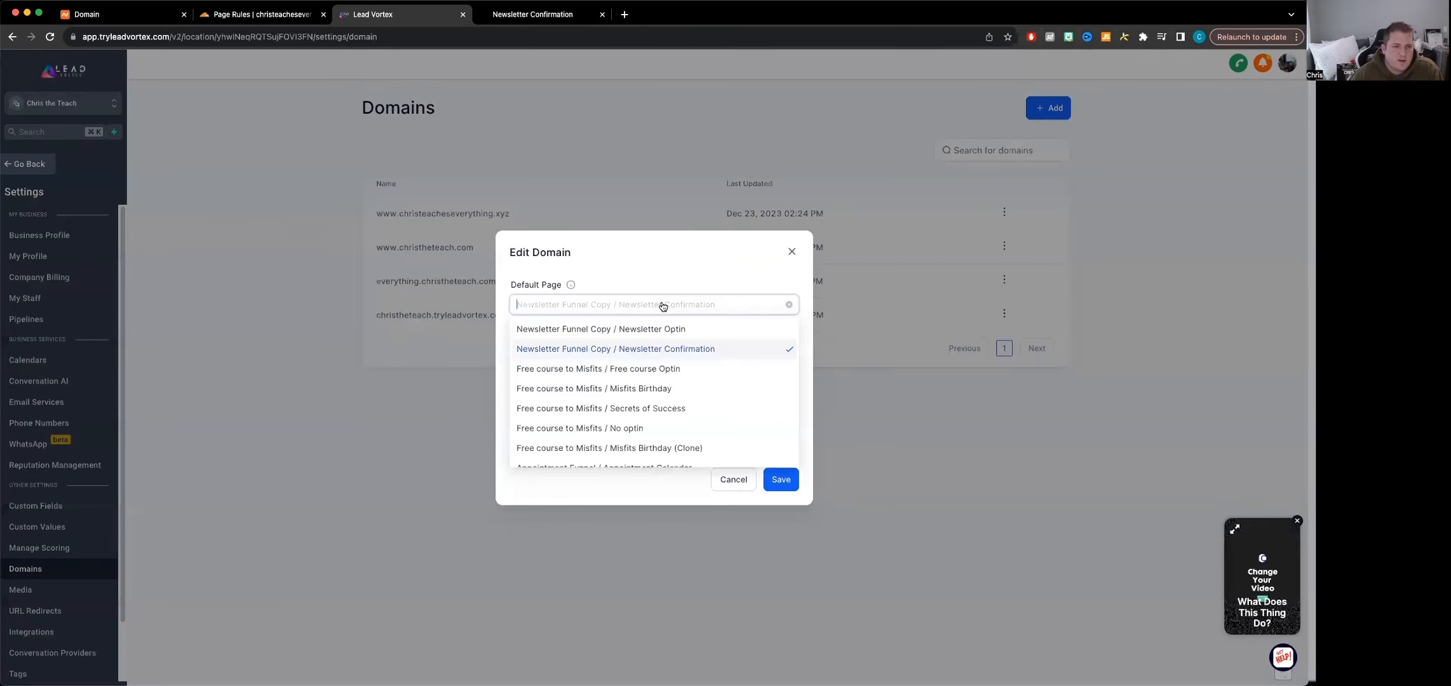
{"action": "left_click", "coordinate": [640, 330]}
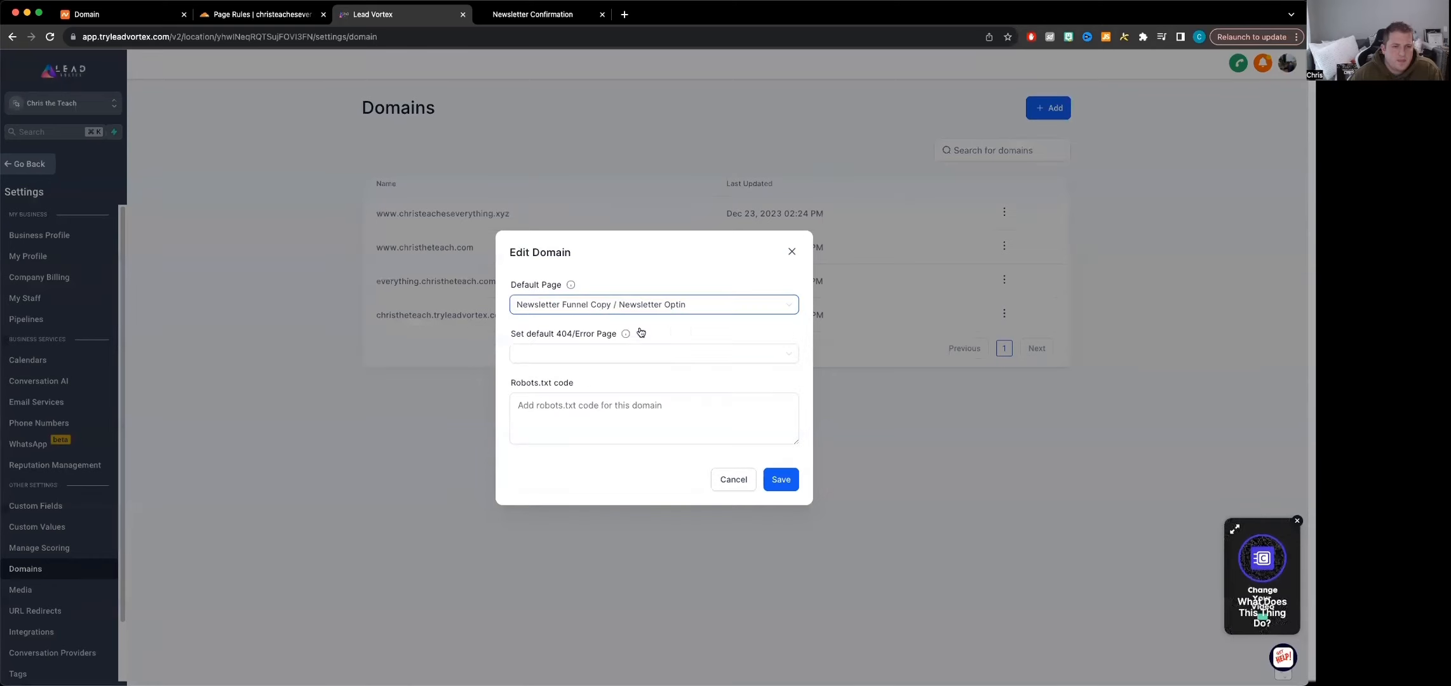
{"action": "left_click", "coordinate": [778, 481]}
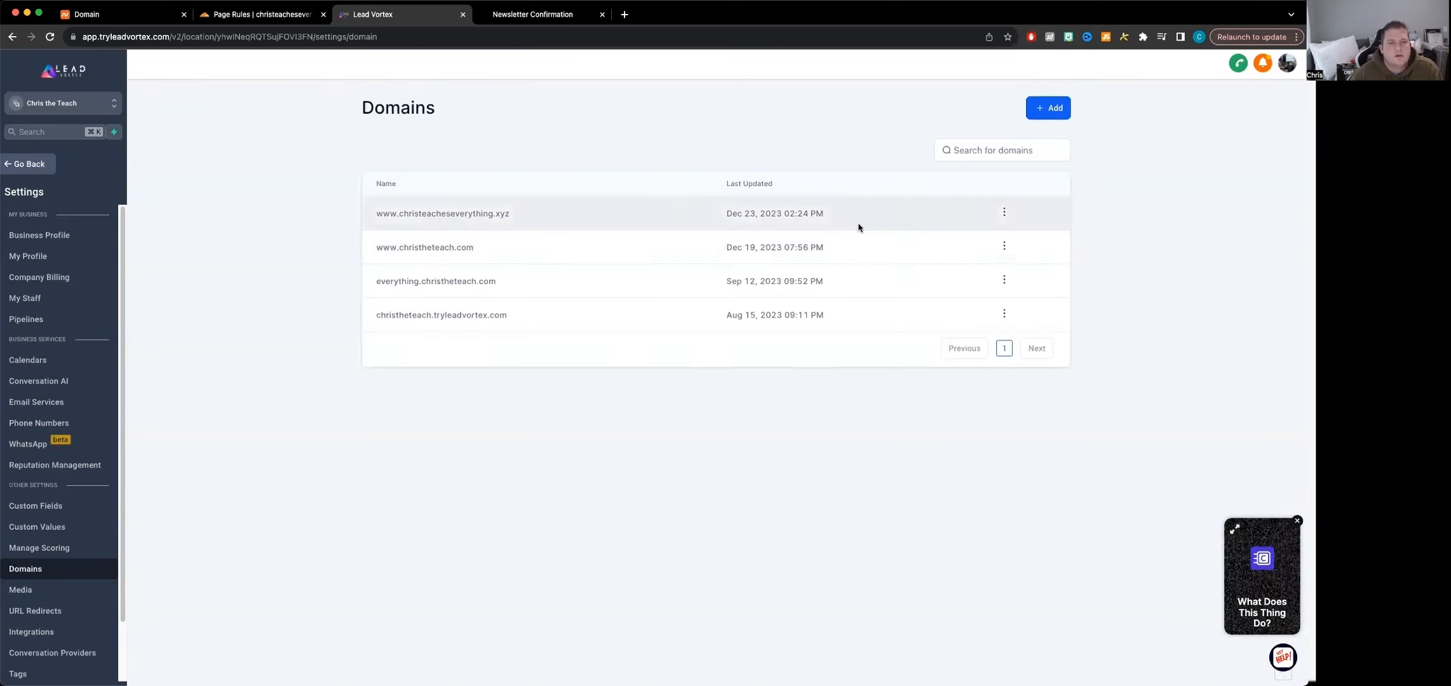
Reload christeacheseverything.xyz in the Newsletter Confirmation browser tab and look through the page it serves
{"action": "left_click", "coordinate": [533, 14]}
{"action": "left_click", "coordinate": [375, 38]}
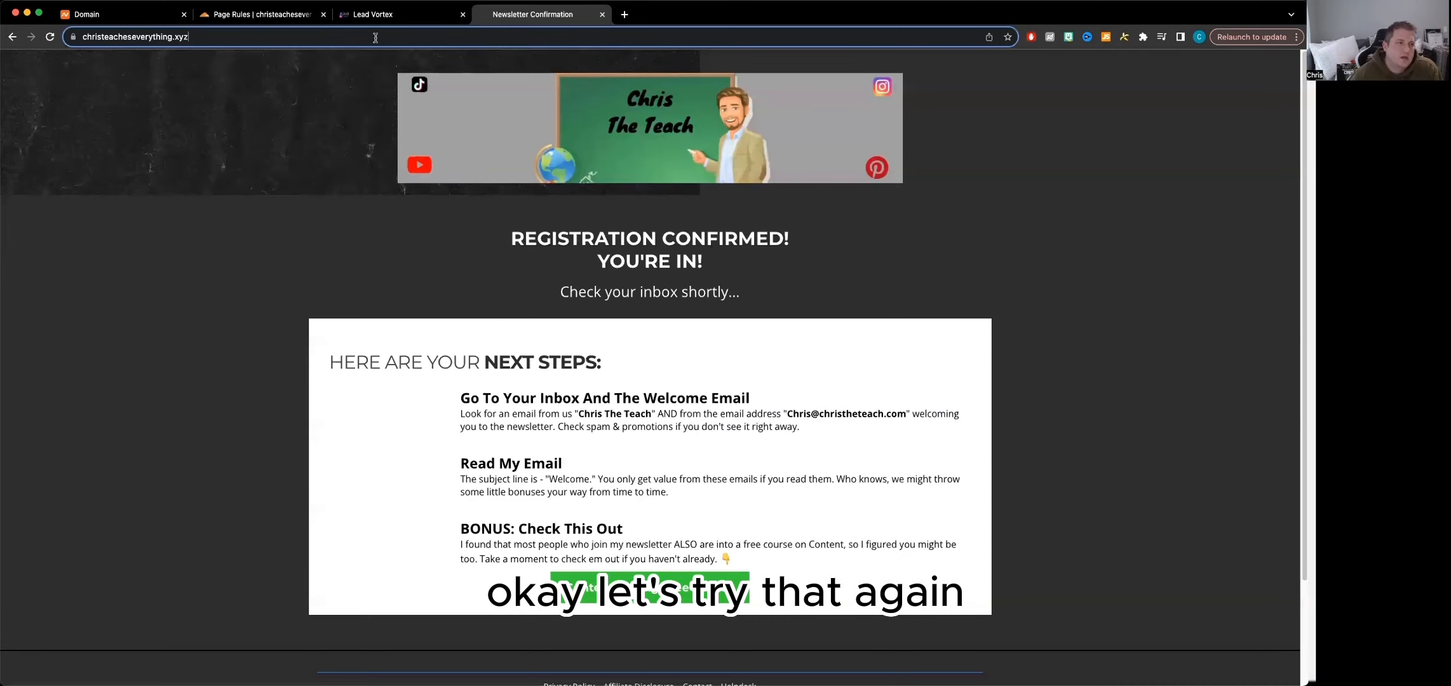
{"action": "key", "text": "Return"}
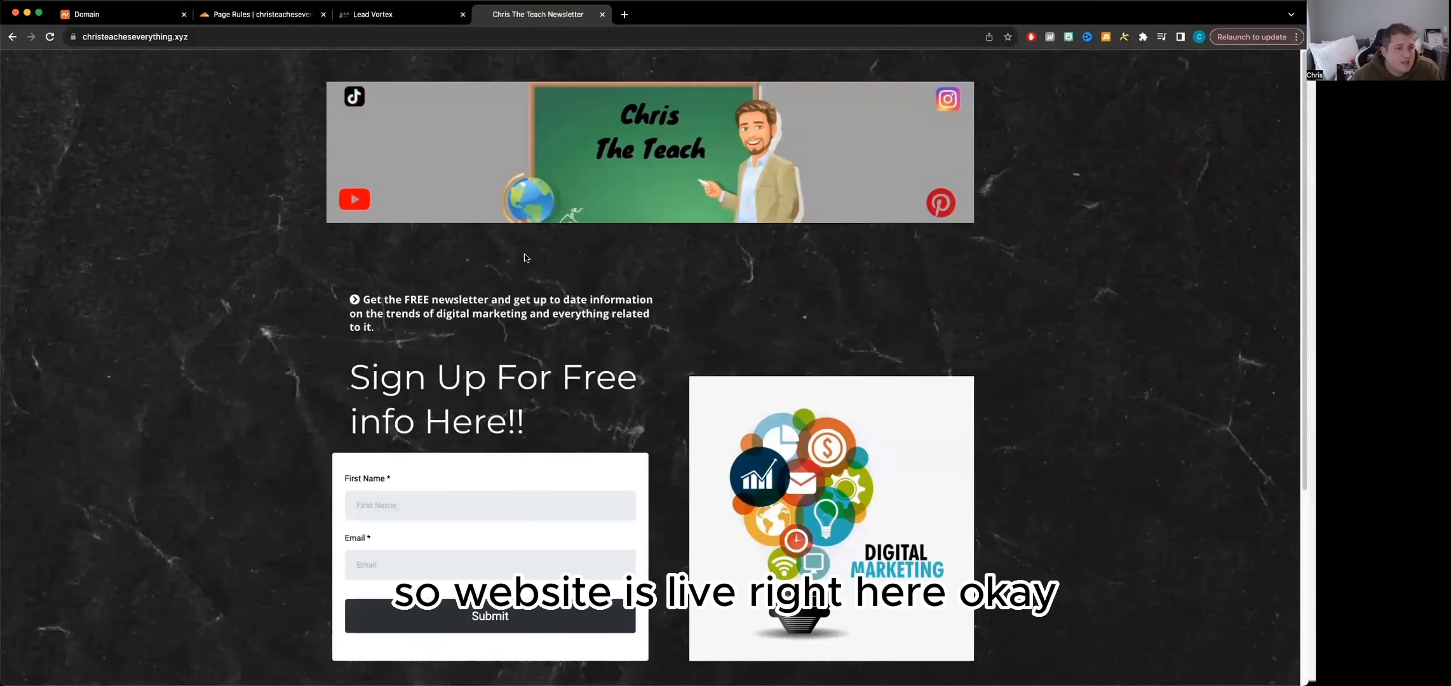
{"action": "scroll", "coordinate": [578, 381], "scroll_direction": "down", "scroll_amount": 2}
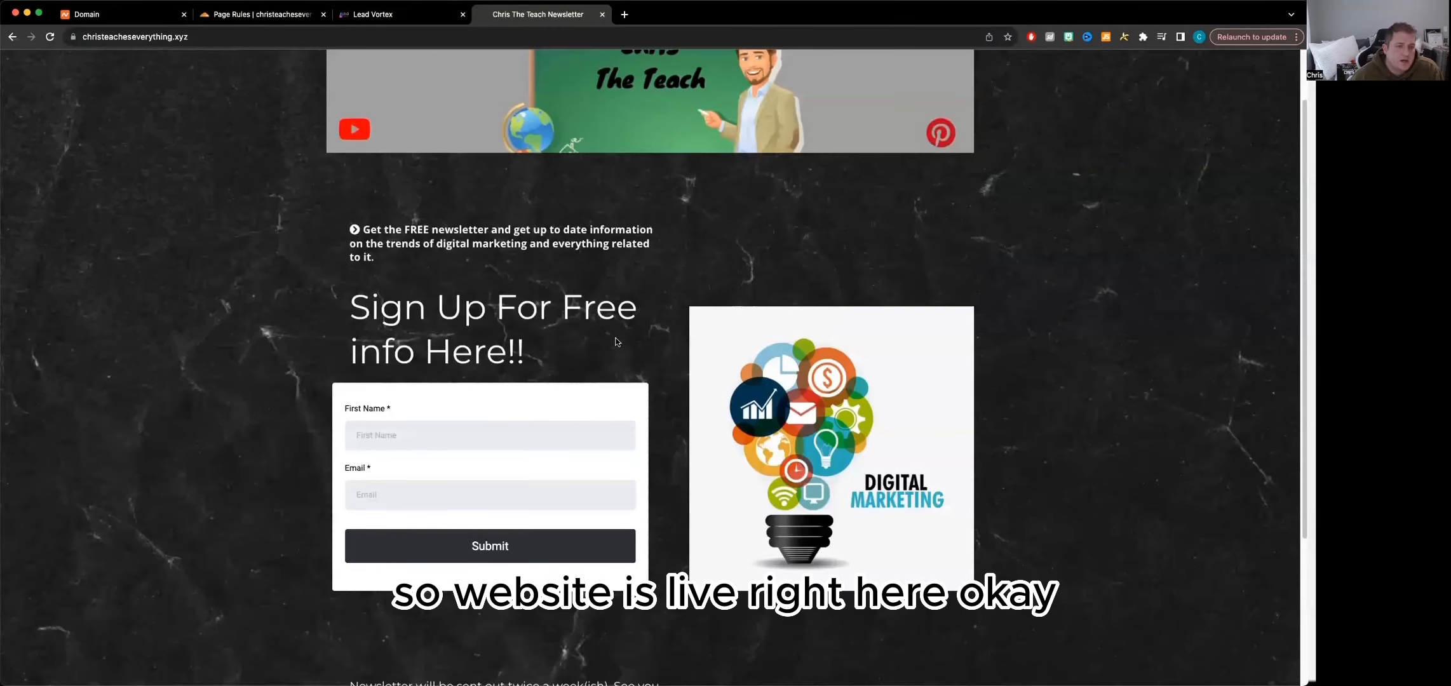
{"action": "scroll", "coordinate": [615, 342], "scroll_direction": "up", "scroll_amount": 2}
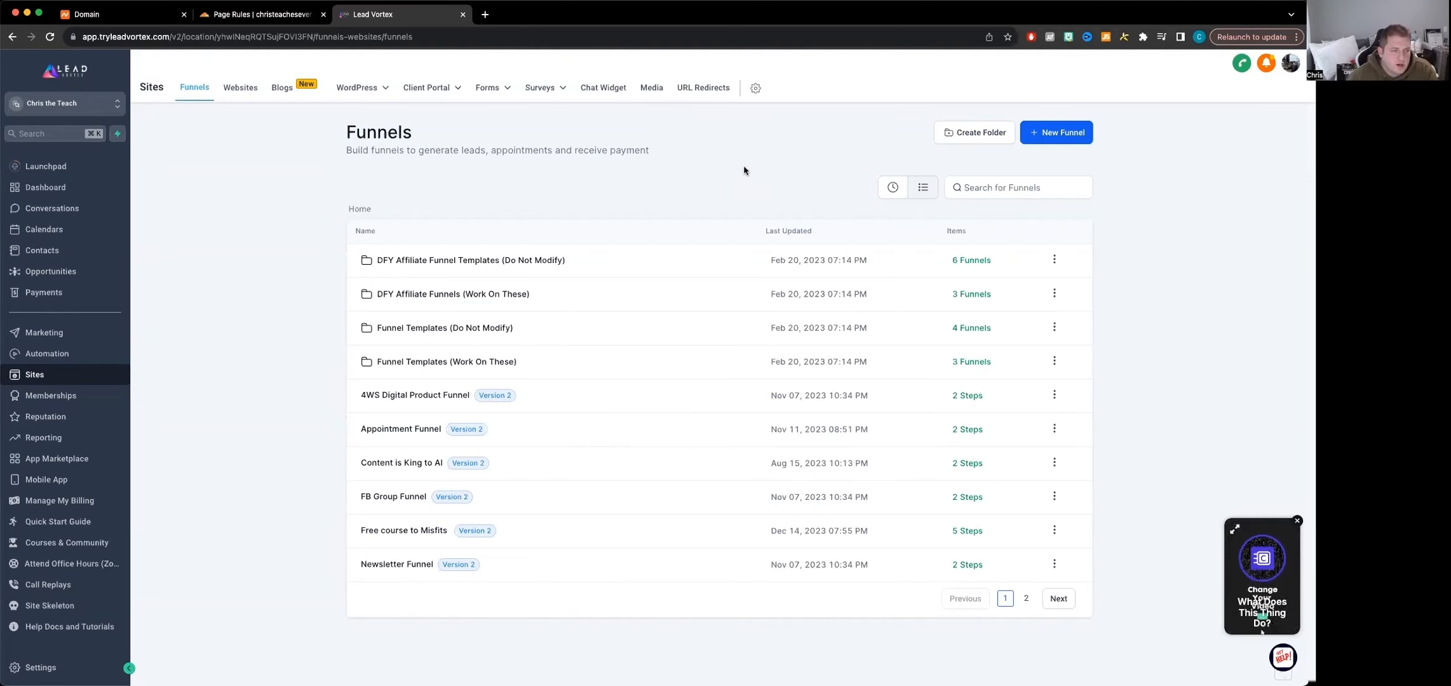
Go to the funnels under Sites and open the settings of the Newsletter Funnel
{"action": "left_click", "coordinate": [56, 166]}
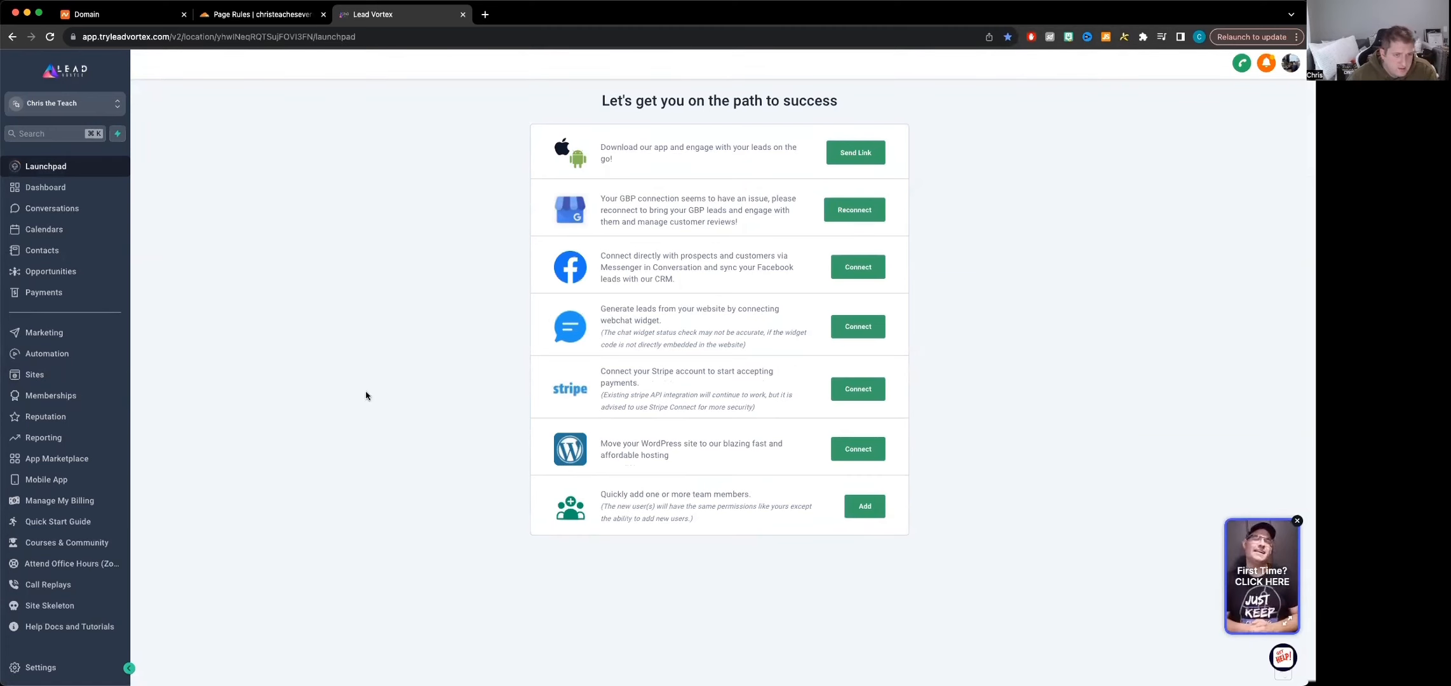
{"action": "left_click", "coordinate": [46, 375]}
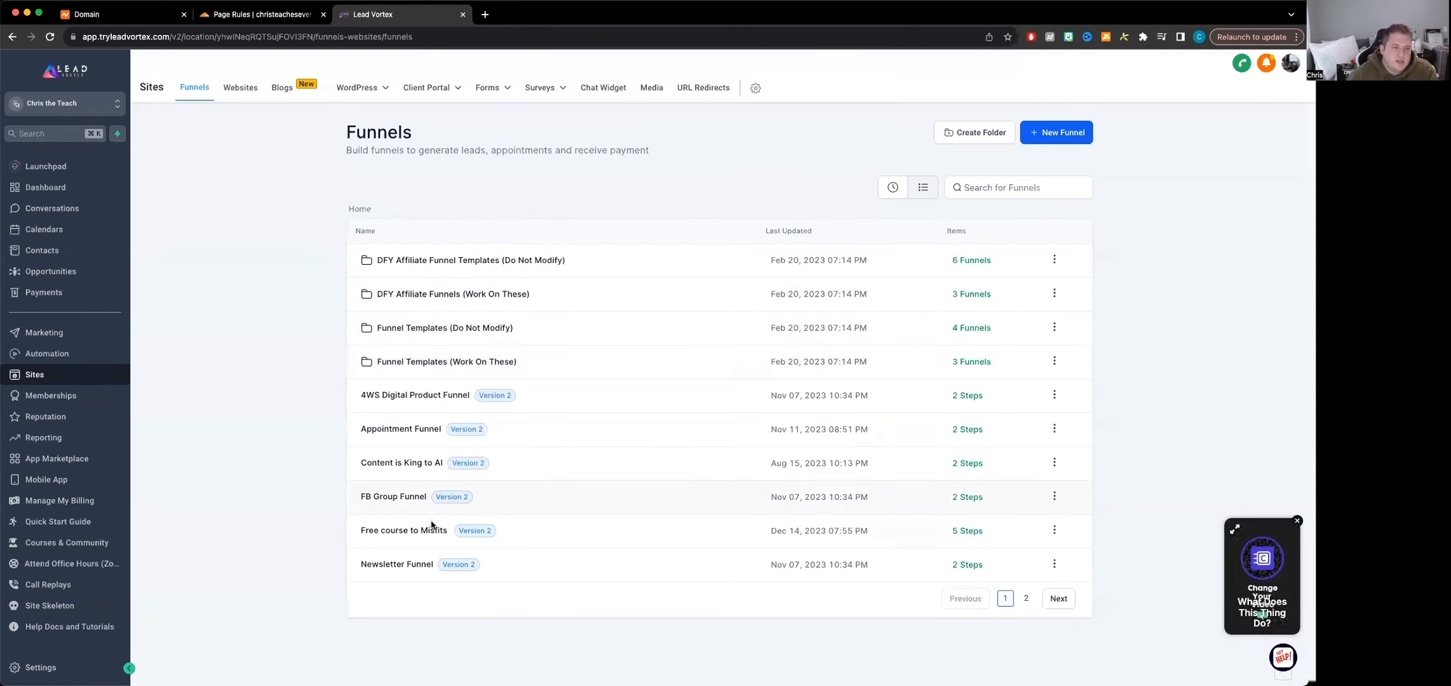
{"action": "left_click", "coordinate": [419, 565]}
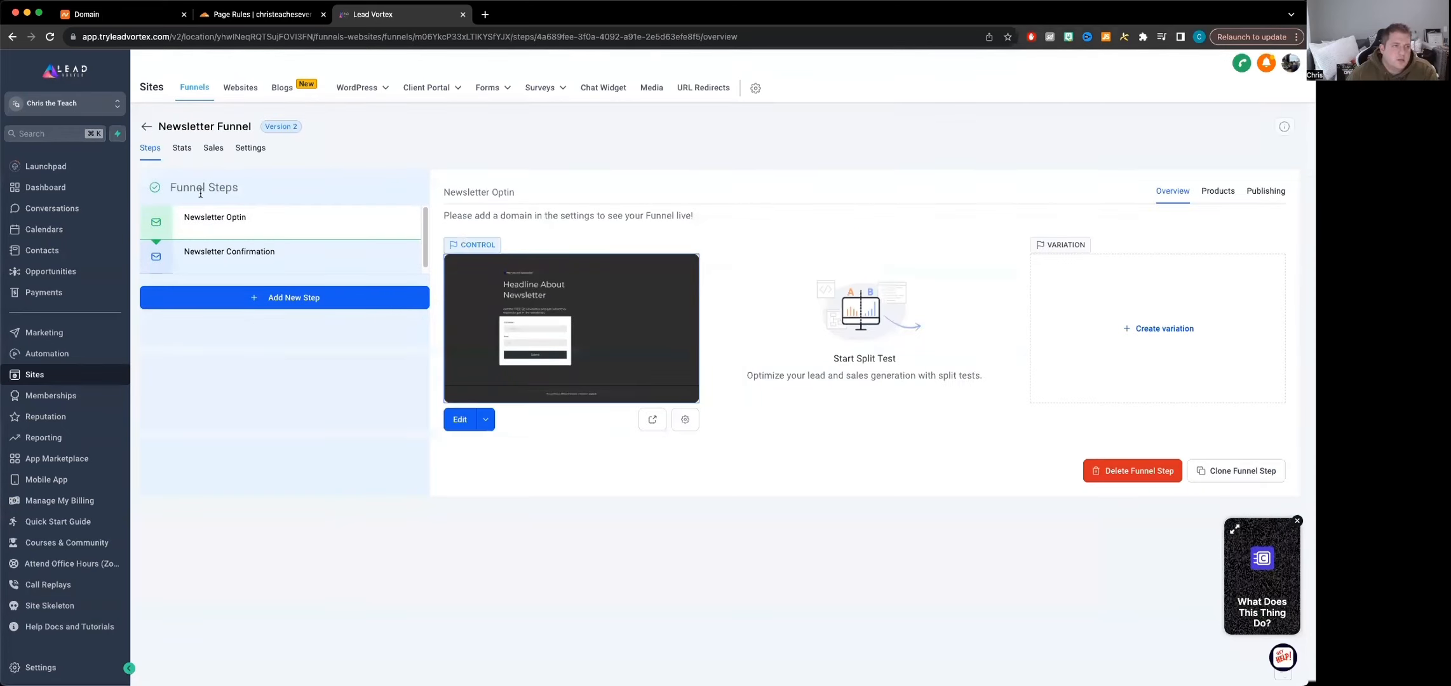
{"action": "left_click", "coordinate": [248, 150]}
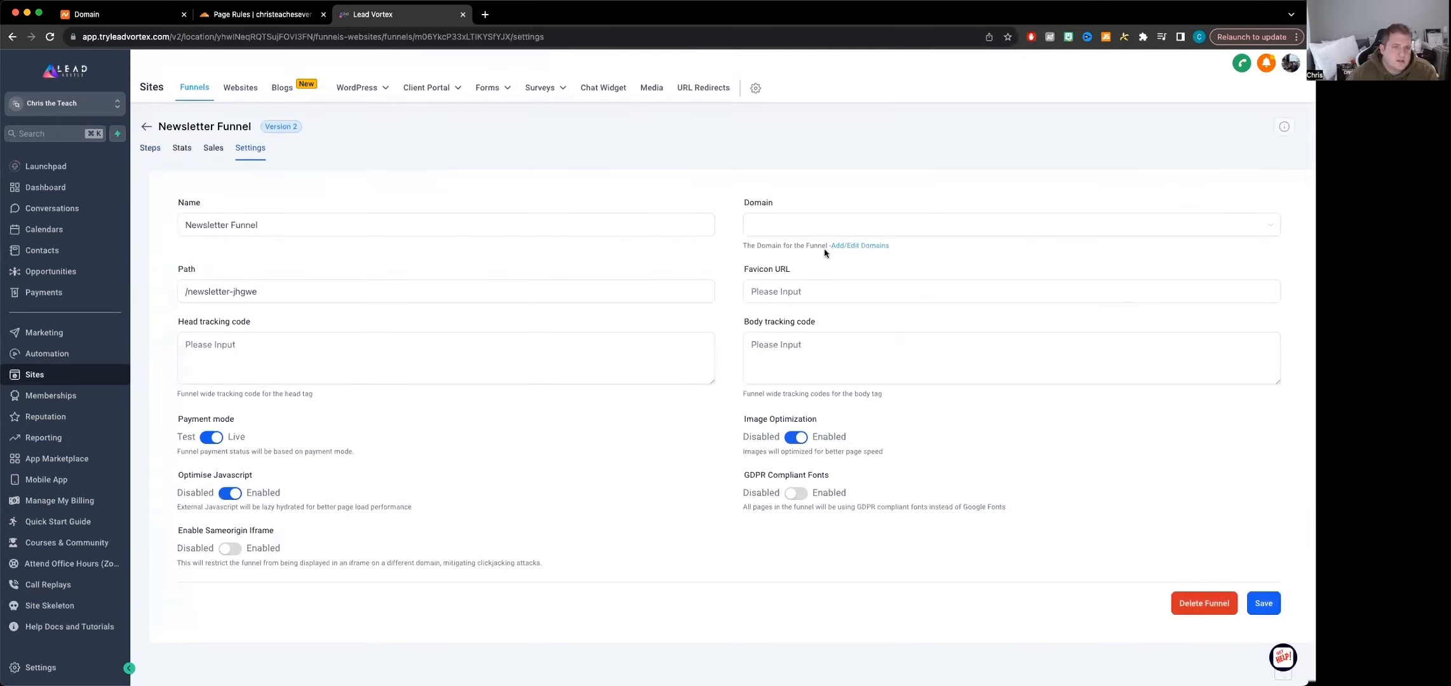
{"action": "left_click", "coordinate": [826, 228]}
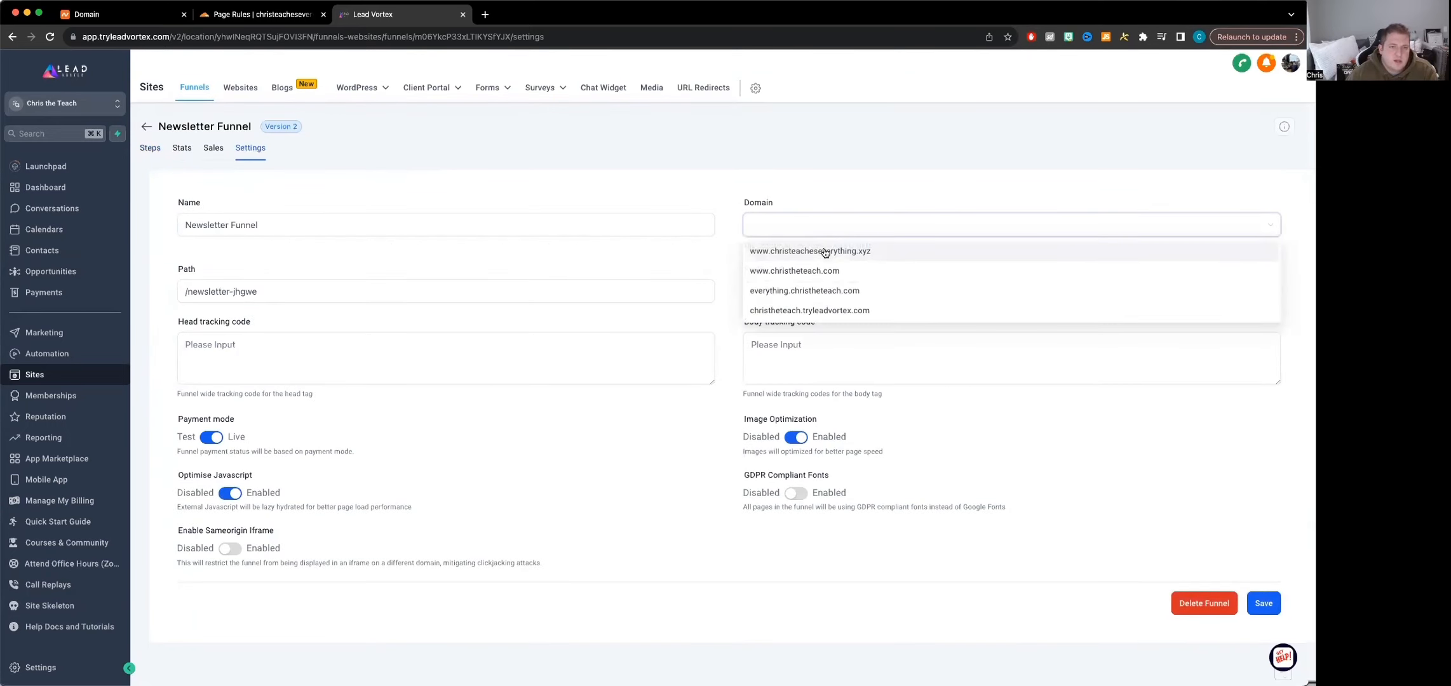
{"action": "left_click", "coordinate": [825, 252]}
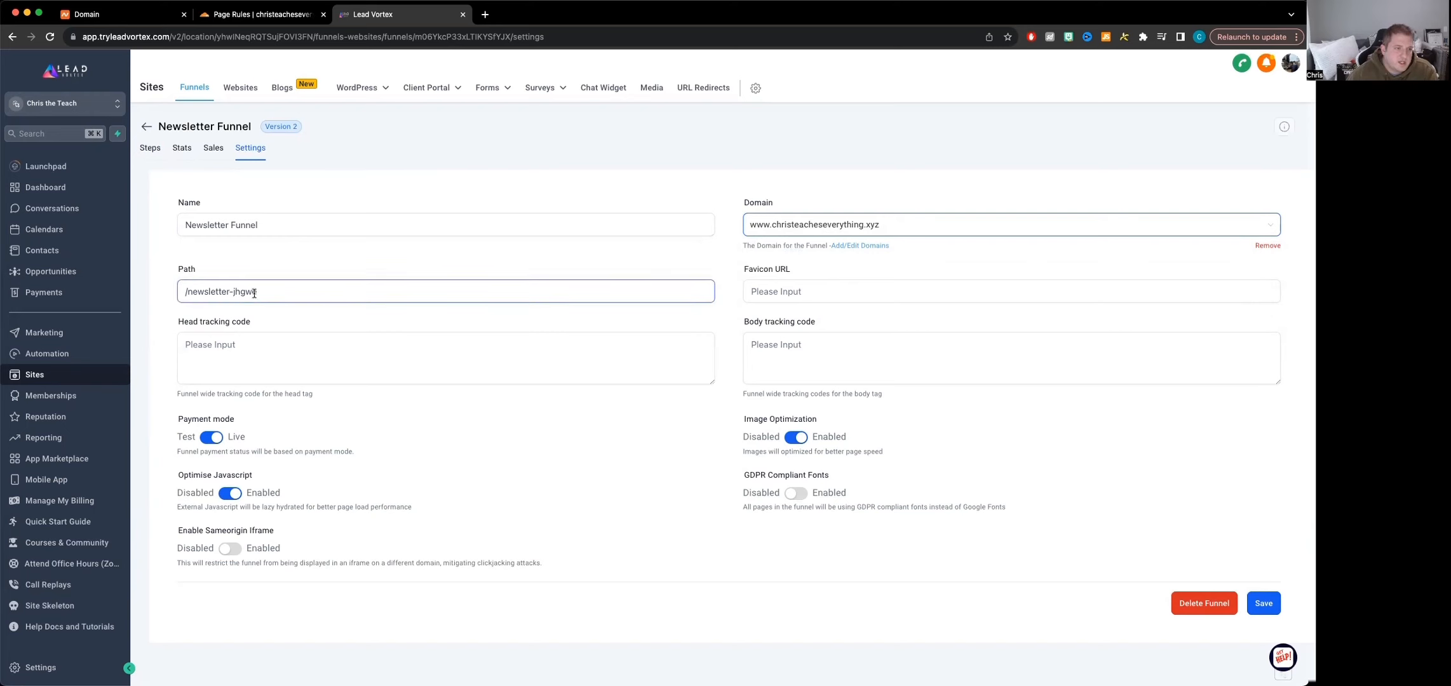
{"action": "left_click_drag", "start_coordinate": [257, 292], "coordinate": [230, 294]}
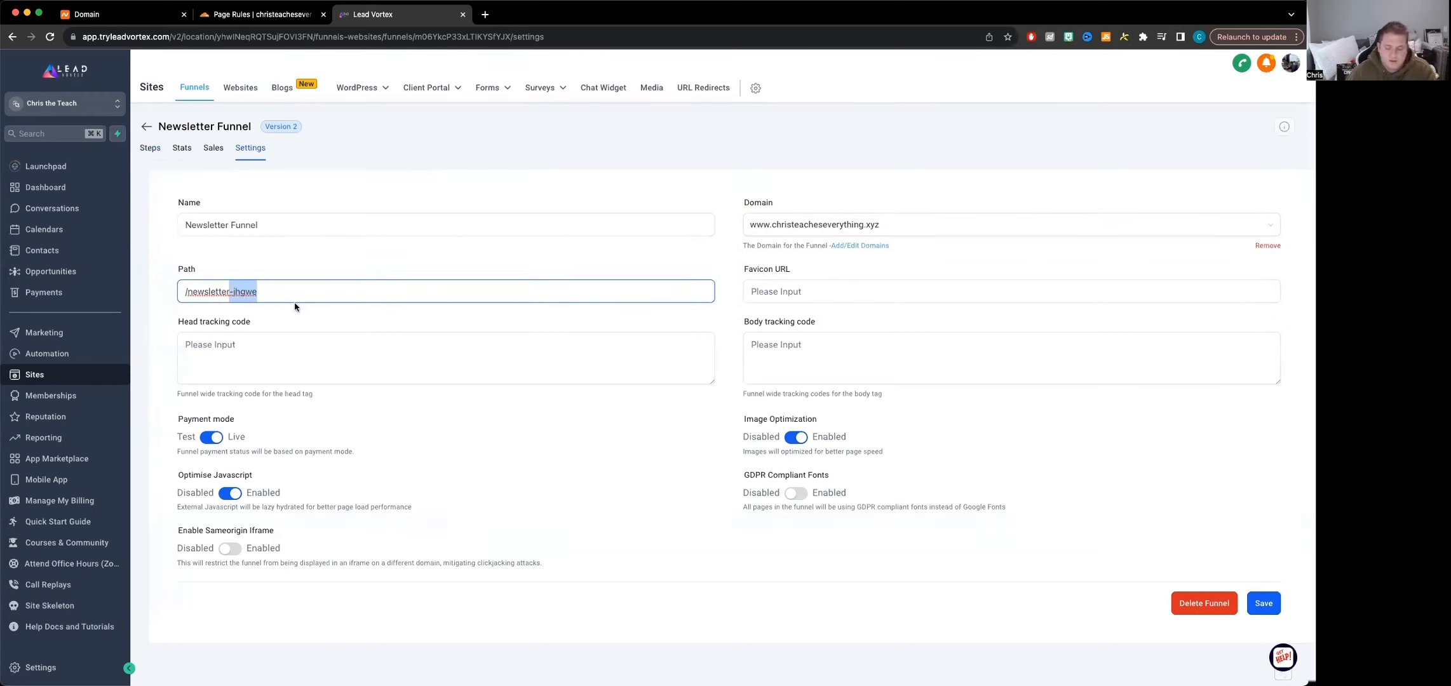
{"action": "key", "text": "BackSpace"}
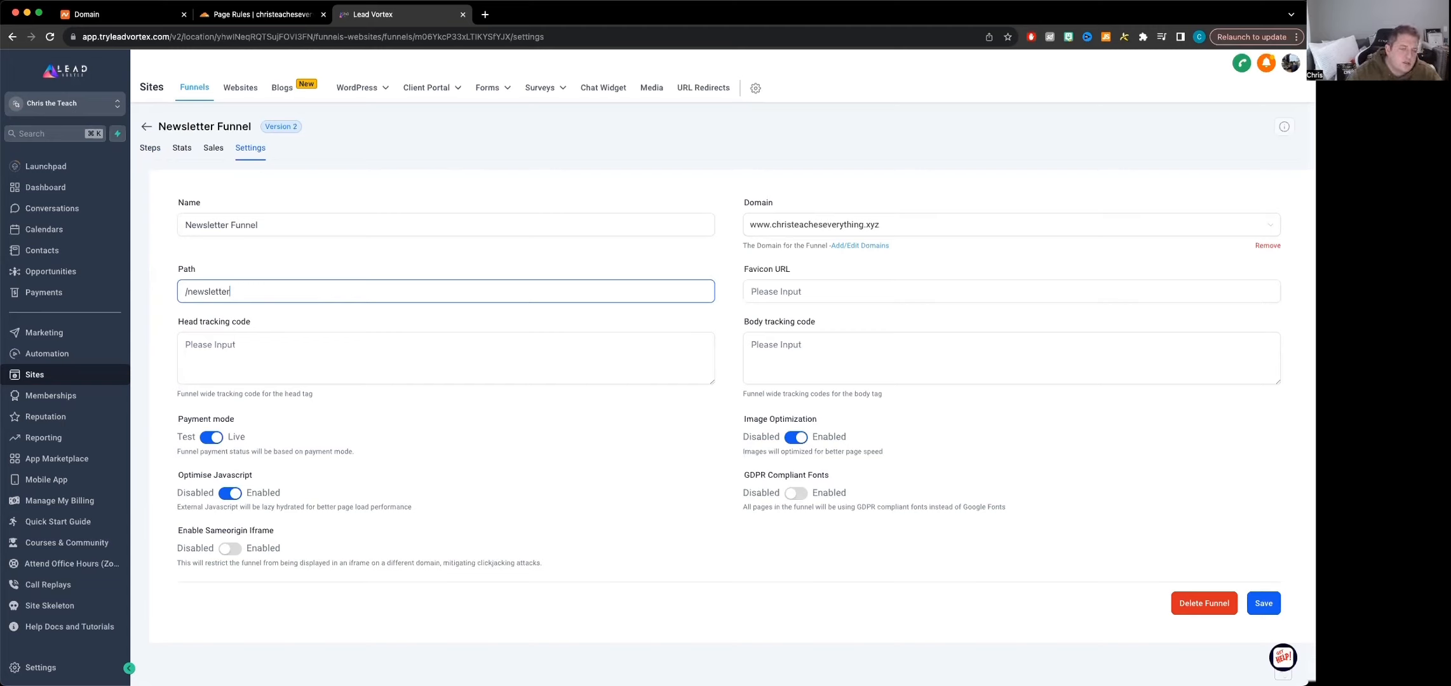
{"action": "type", "text": "1"}
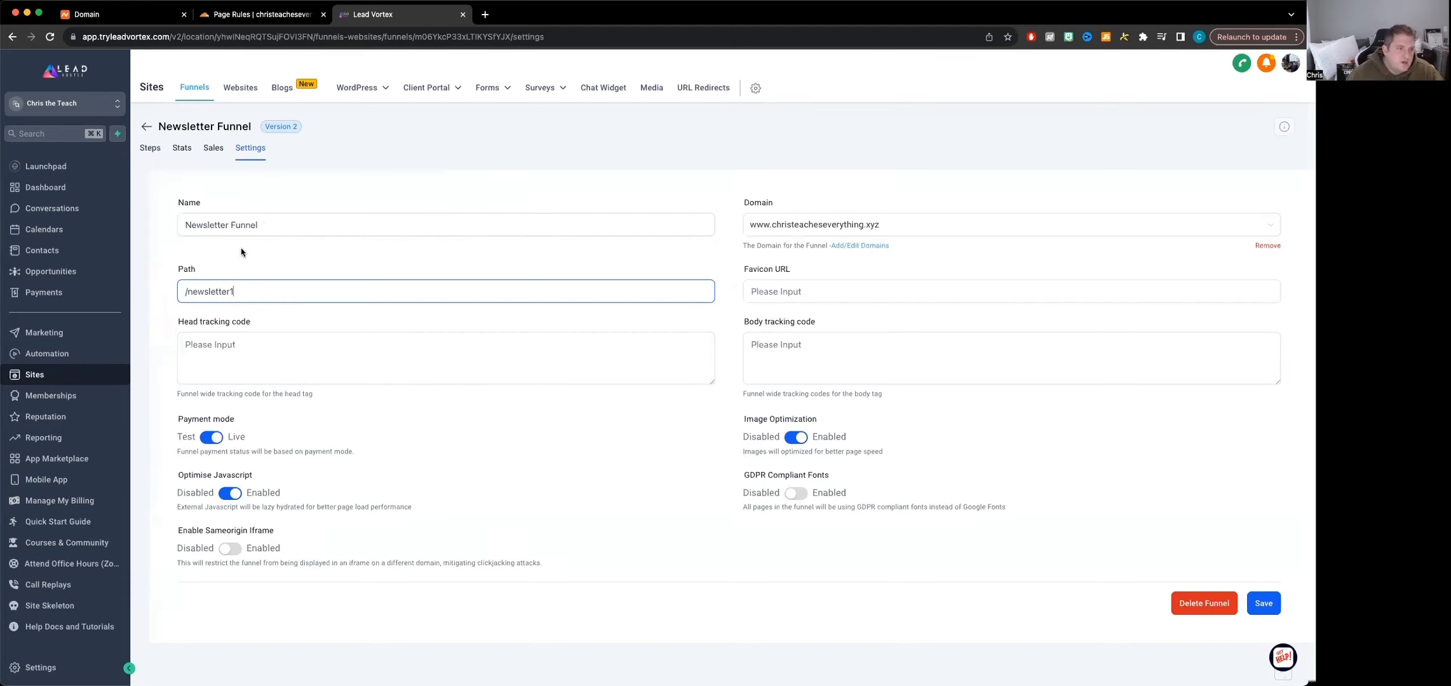
Save the Newsletter Funnel's settings and open its Newsletter Optin page for editing
{"action": "left_click", "coordinate": [1255, 605]}
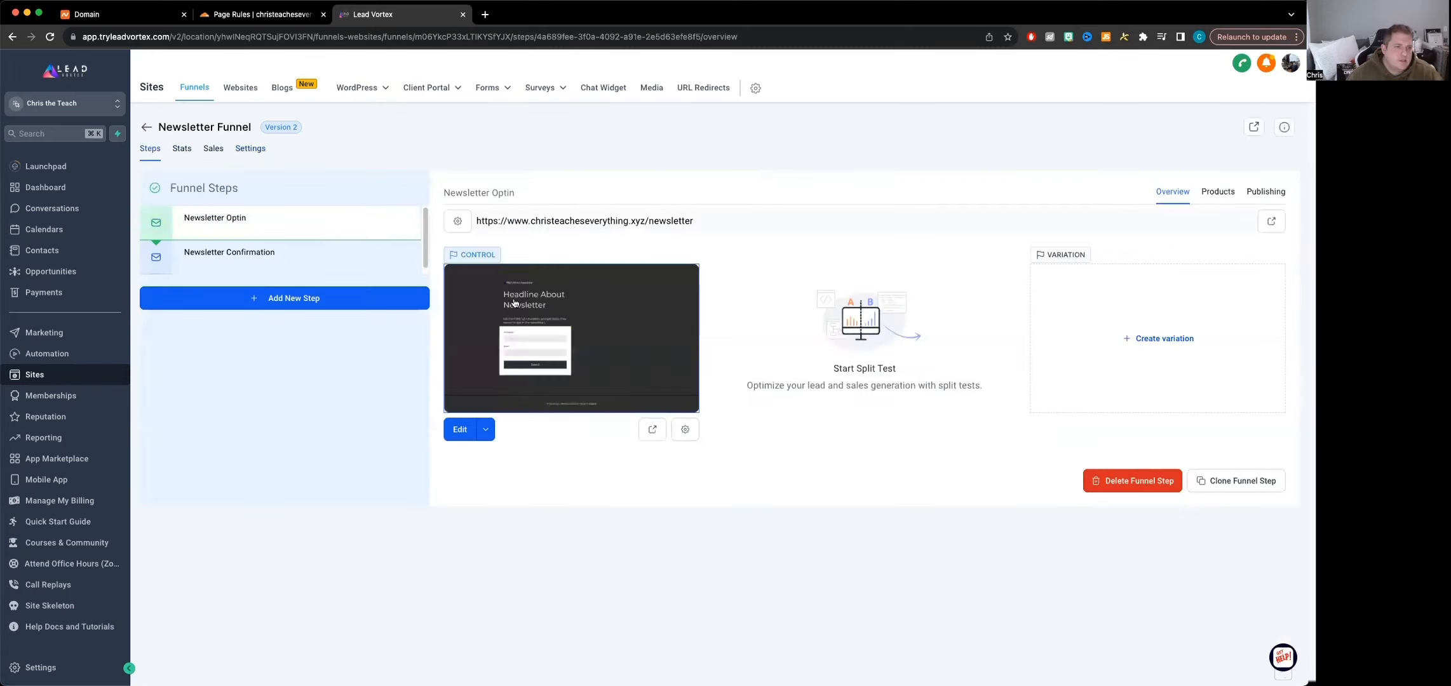
{"action": "left_click", "coordinate": [460, 432]}
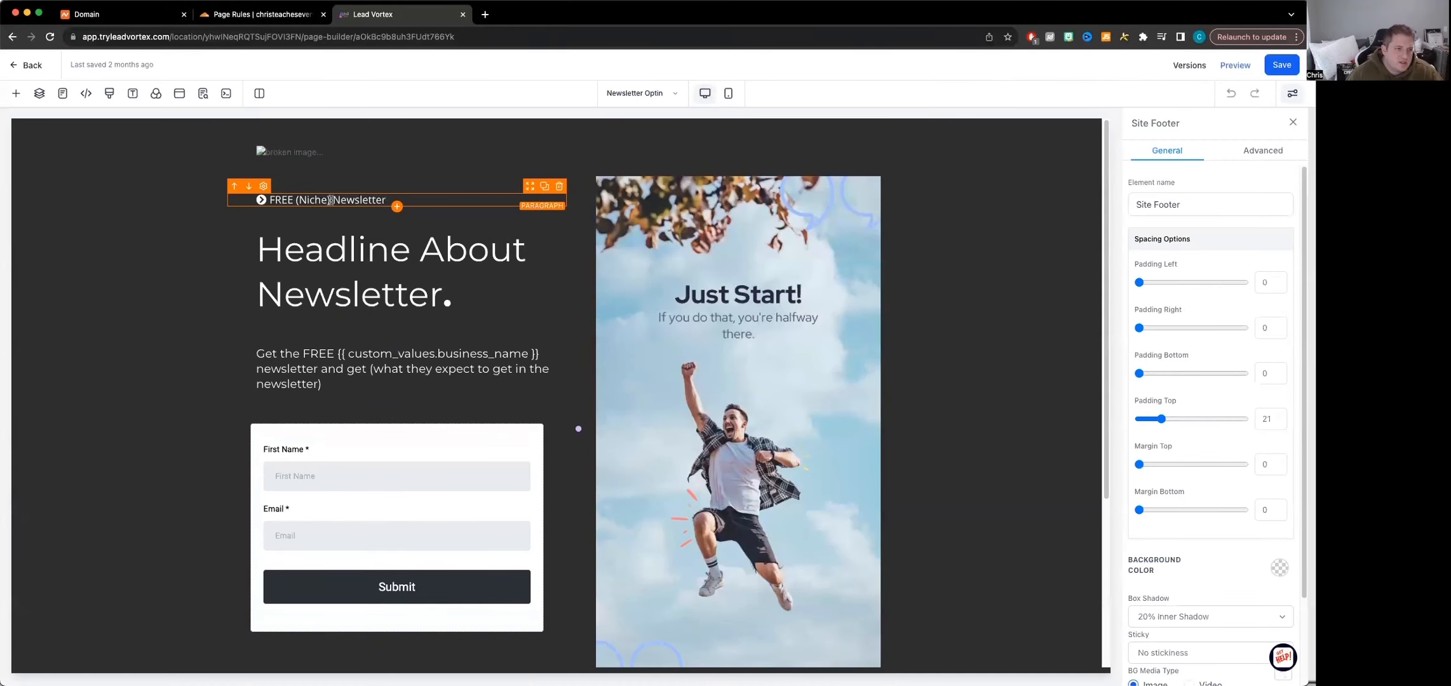
Replace the (Niche) placeholder above the headline so the line reads "FREE Cooking Newsletter"
{"action": "left_click_drag", "start_coordinate": [330, 200], "coordinate": [302, 201]}
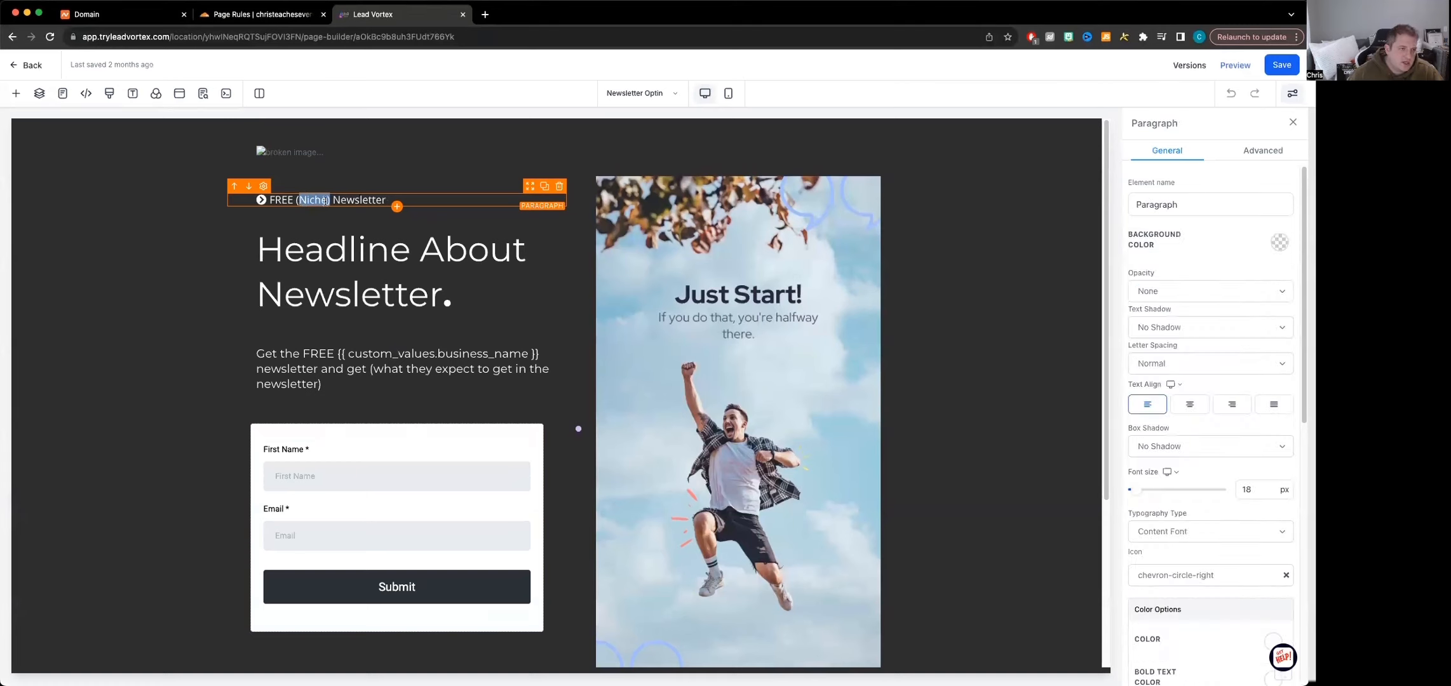
{"action": "key", "text": "BackSpace"}
{"action": "type", "text": "Cooking"}
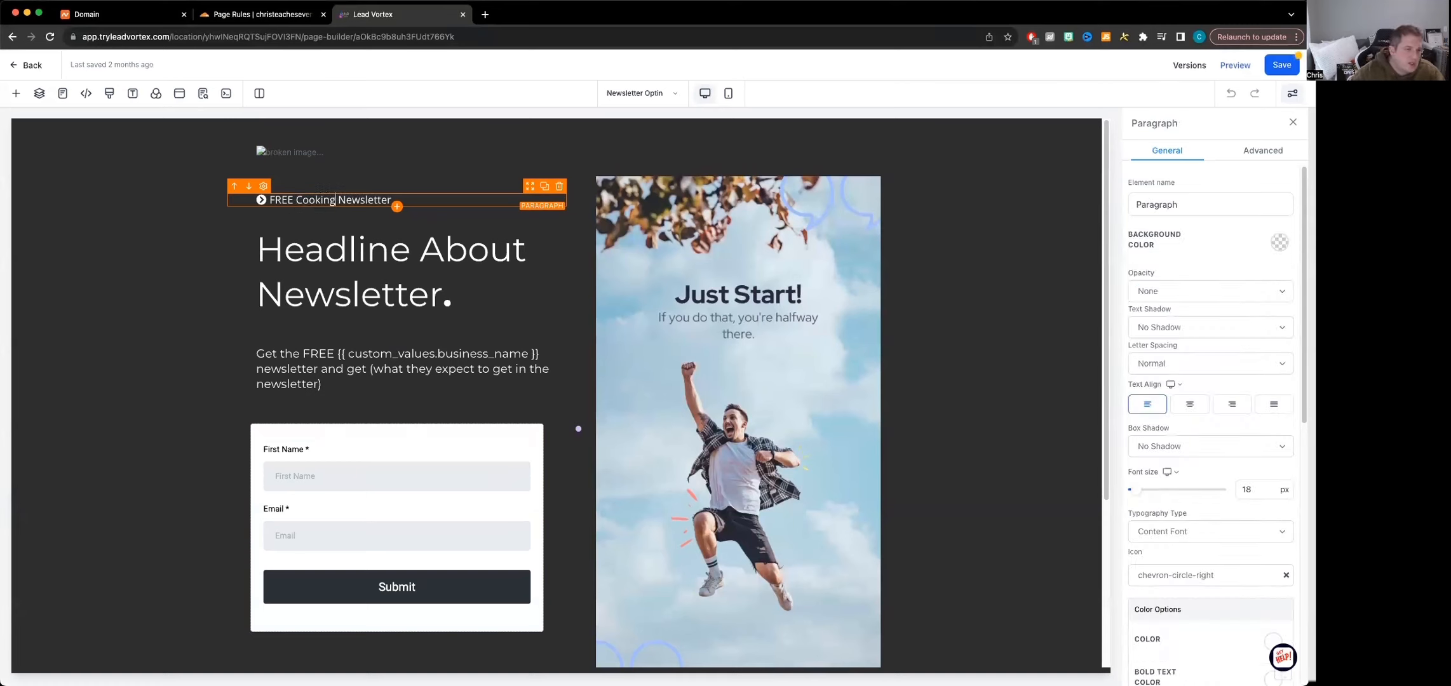
Rewrite the opt-in page's main headline as "Get cooked with this newsletter"
{"action": "left_click", "coordinate": [473, 287]}
{"action": "left_click_drag", "start_coordinate": [474, 287], "coordinate": [250, 260]}
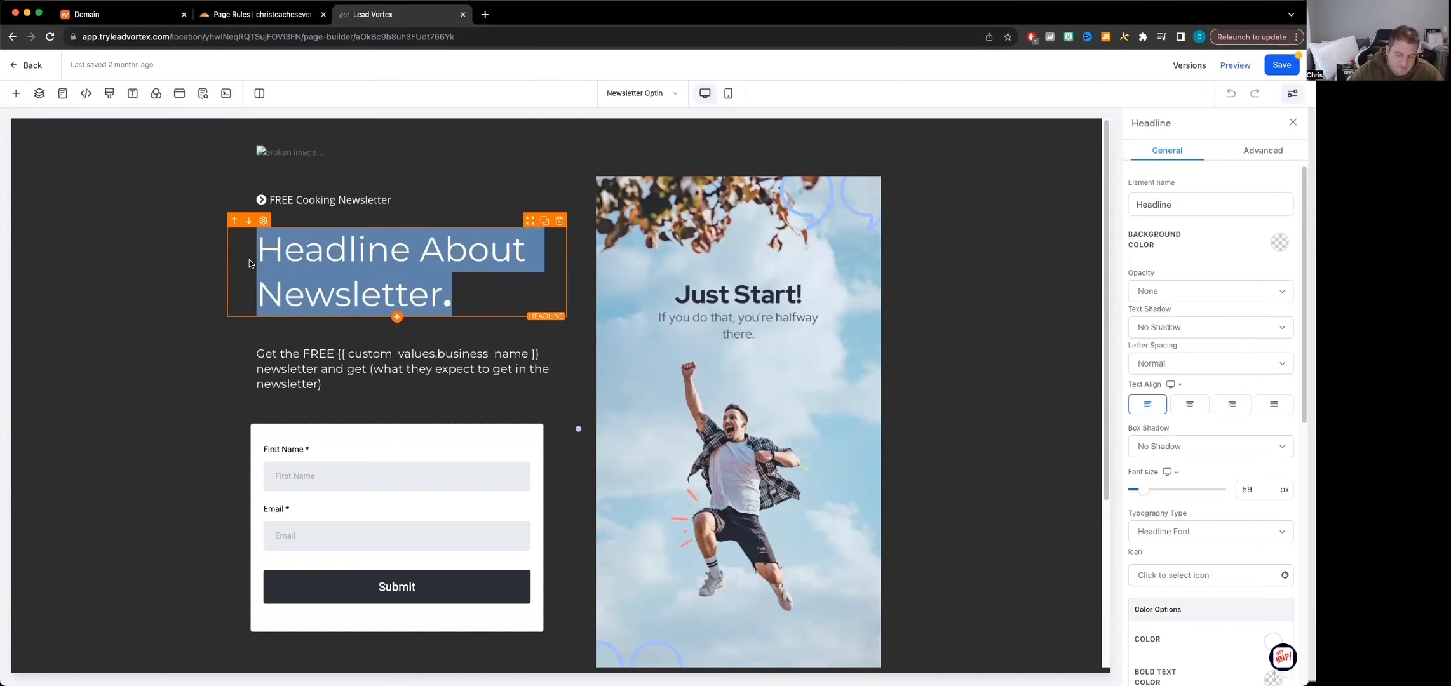
{"action": "type", "text": "Ge"}
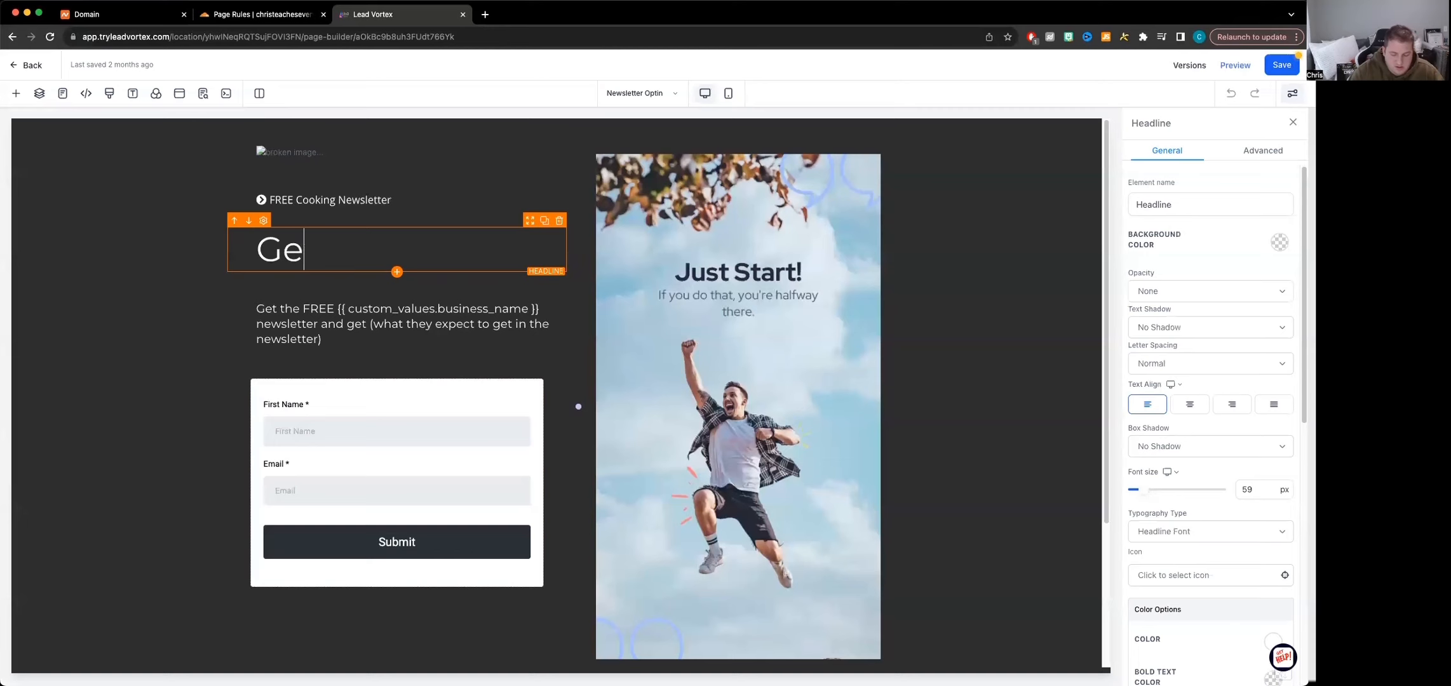
{"action": "type", "text": "t cooked,"}
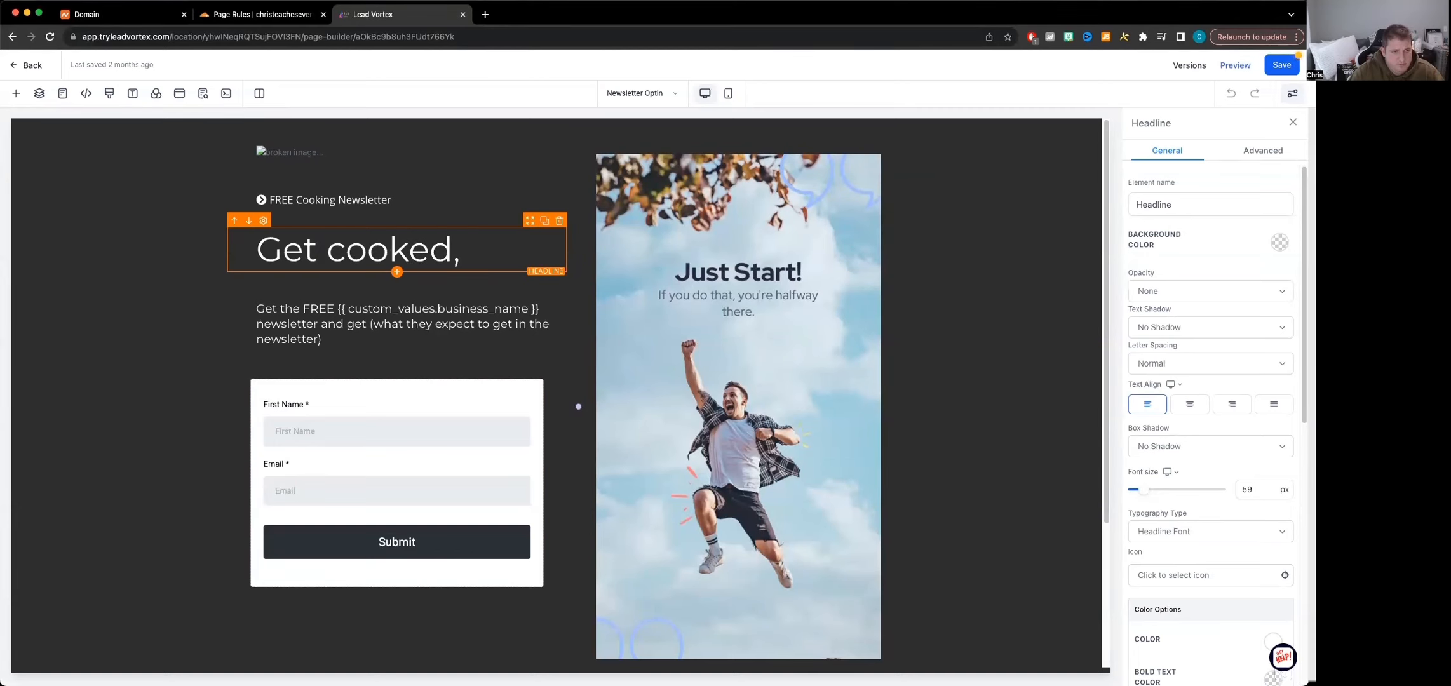
{"action": "key", "text": "BackSpace"}
{"action": "key", "text": "BackSpace"}
{"action": "type", "text": "with"}
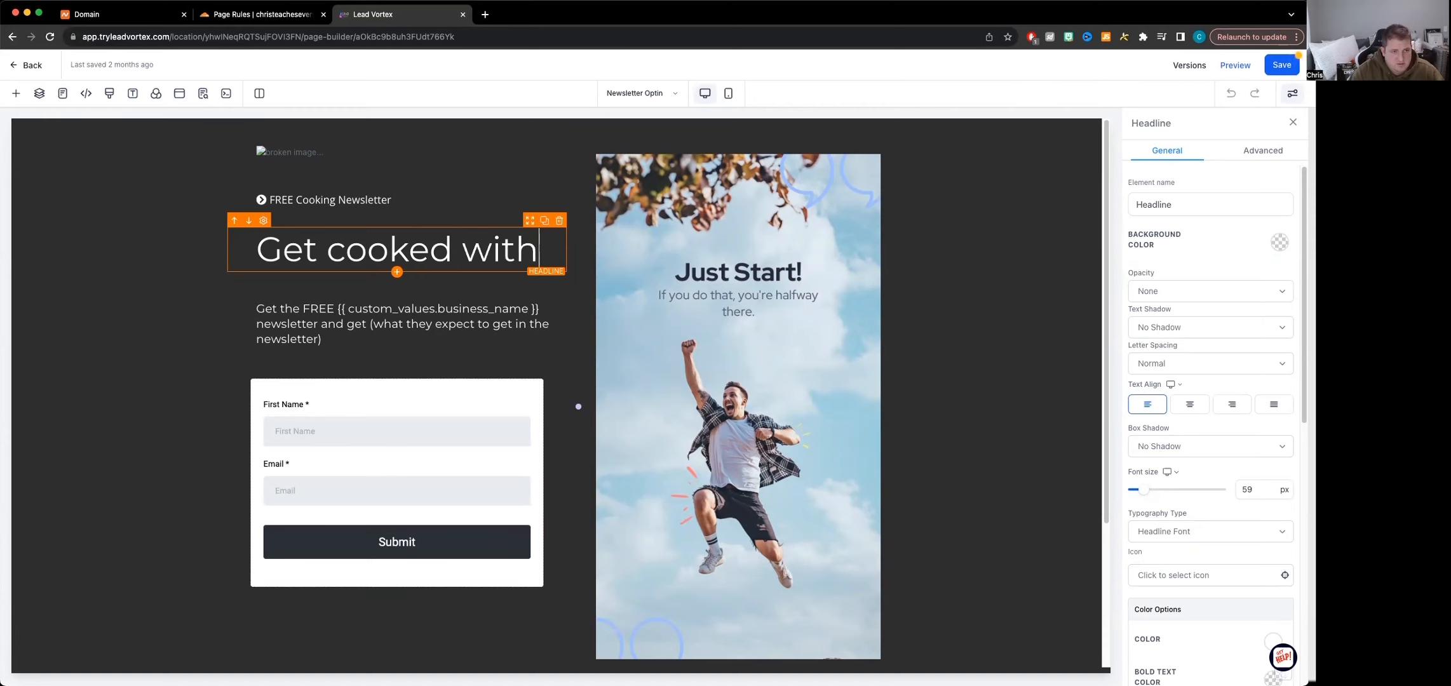
{"action": "type", "text": " this newsletter"}
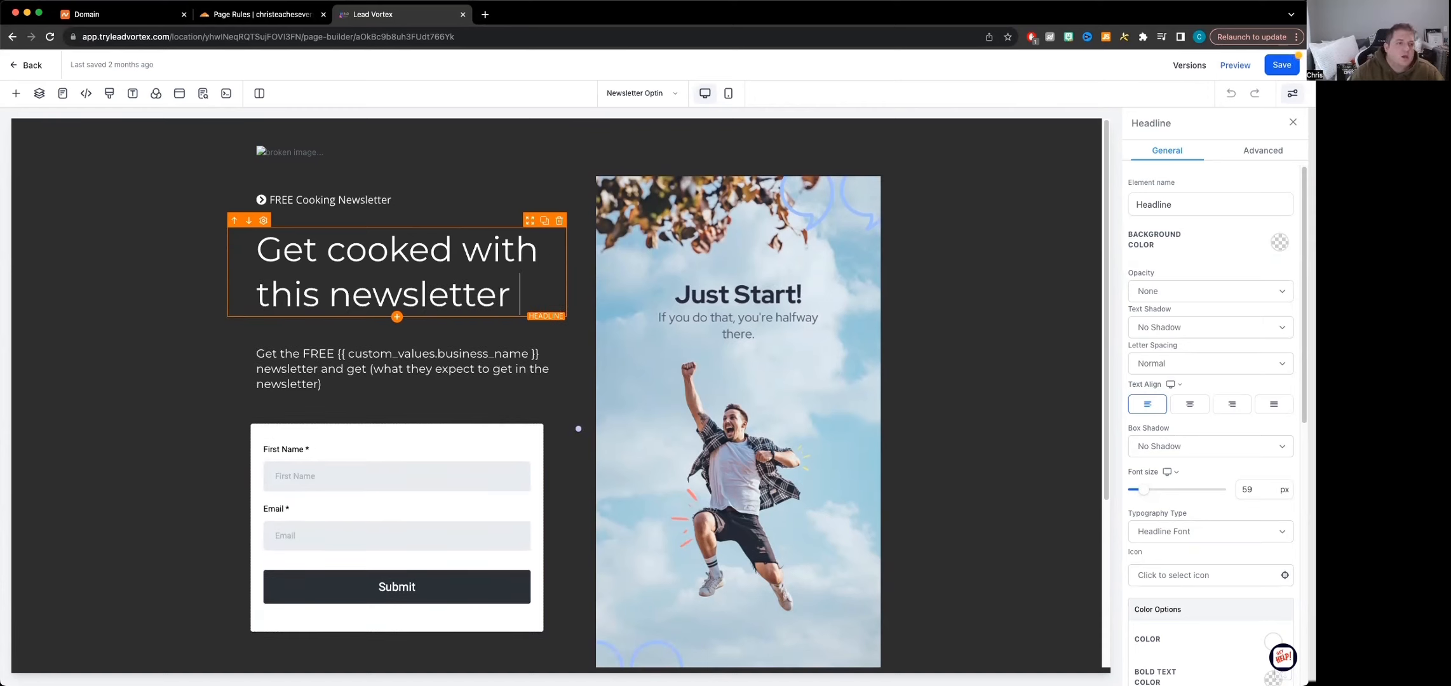
Examine the sub headline and the opt-in form's settings, and bring up the list of funnel pages
{"action": "left_click", "coordinate": [362, 354]}
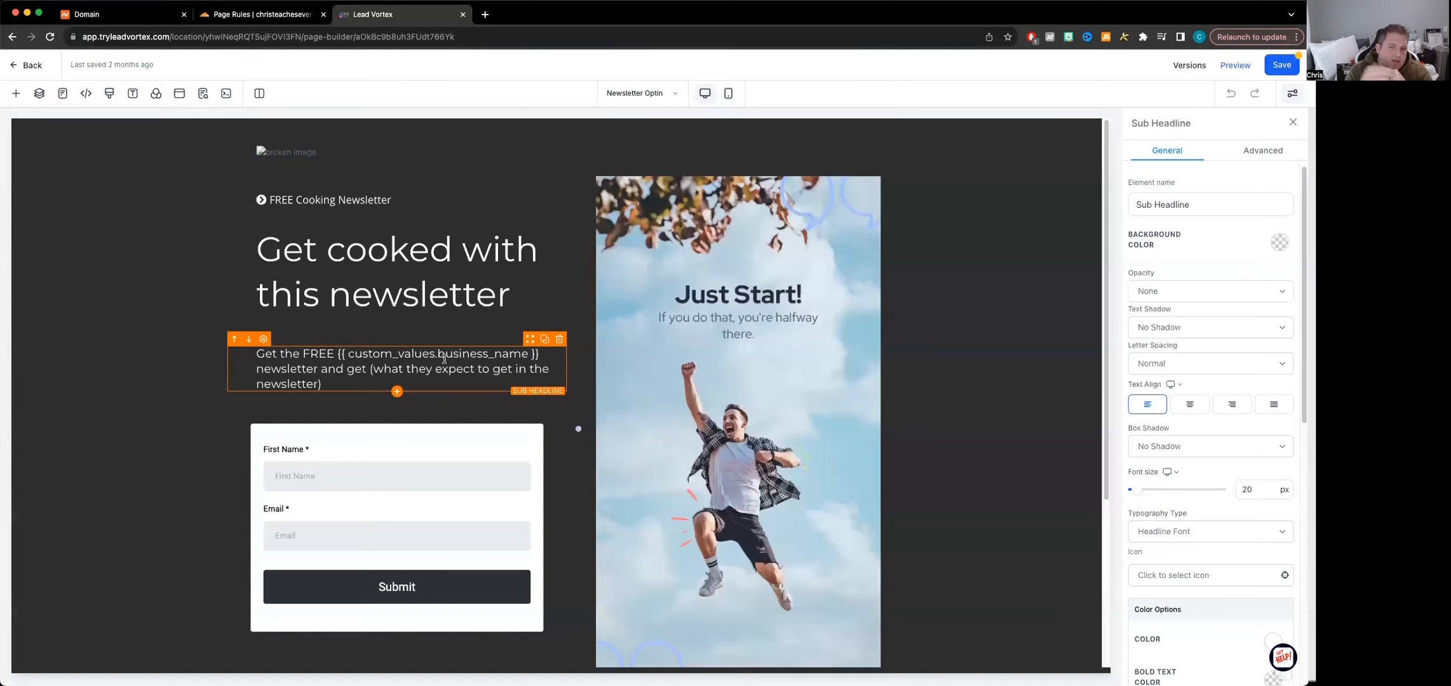
{"action": "left_click", "coordinate": [358, 439]}
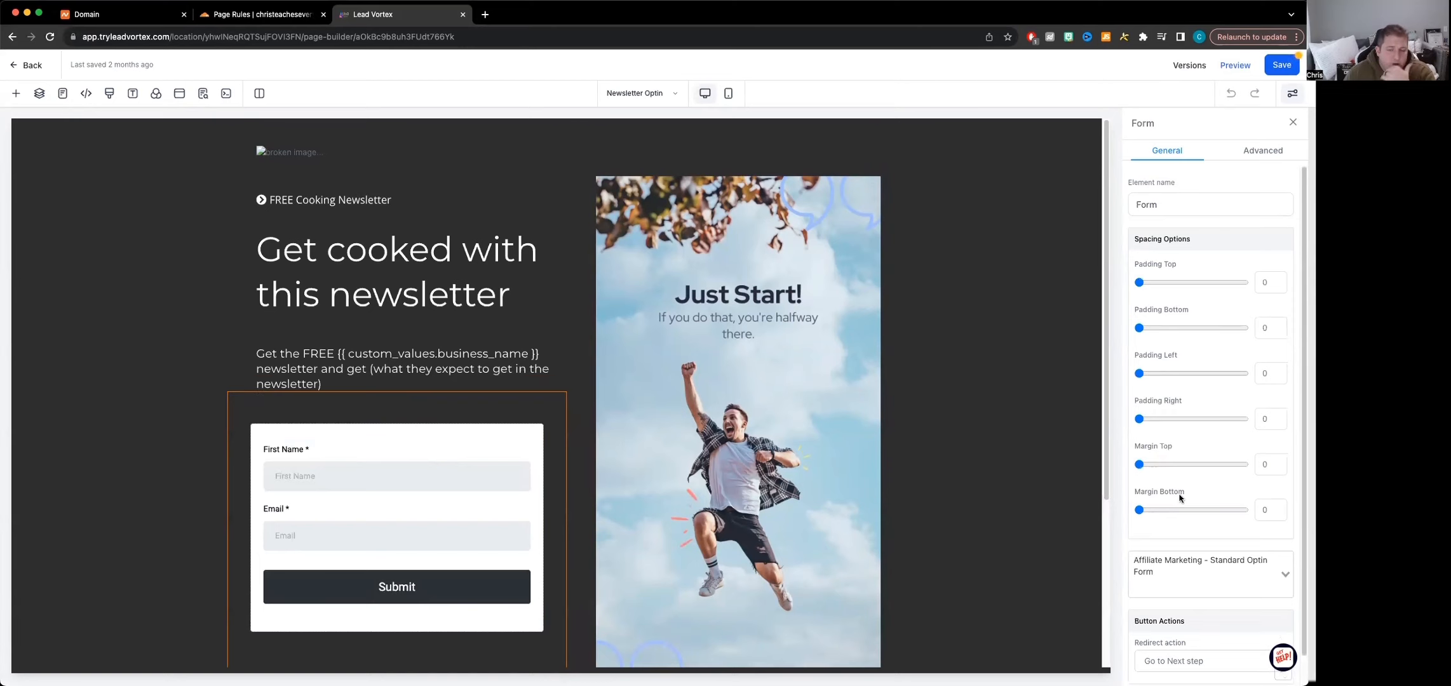
{"action": "scroll", "coordinate": [996, 549], "scroll_direction": "down", "scroll_amount": 5}
{"action": "scroll", "coordinate": [995, 526], "scroll_direction": "up", "scroll_amount": 5}
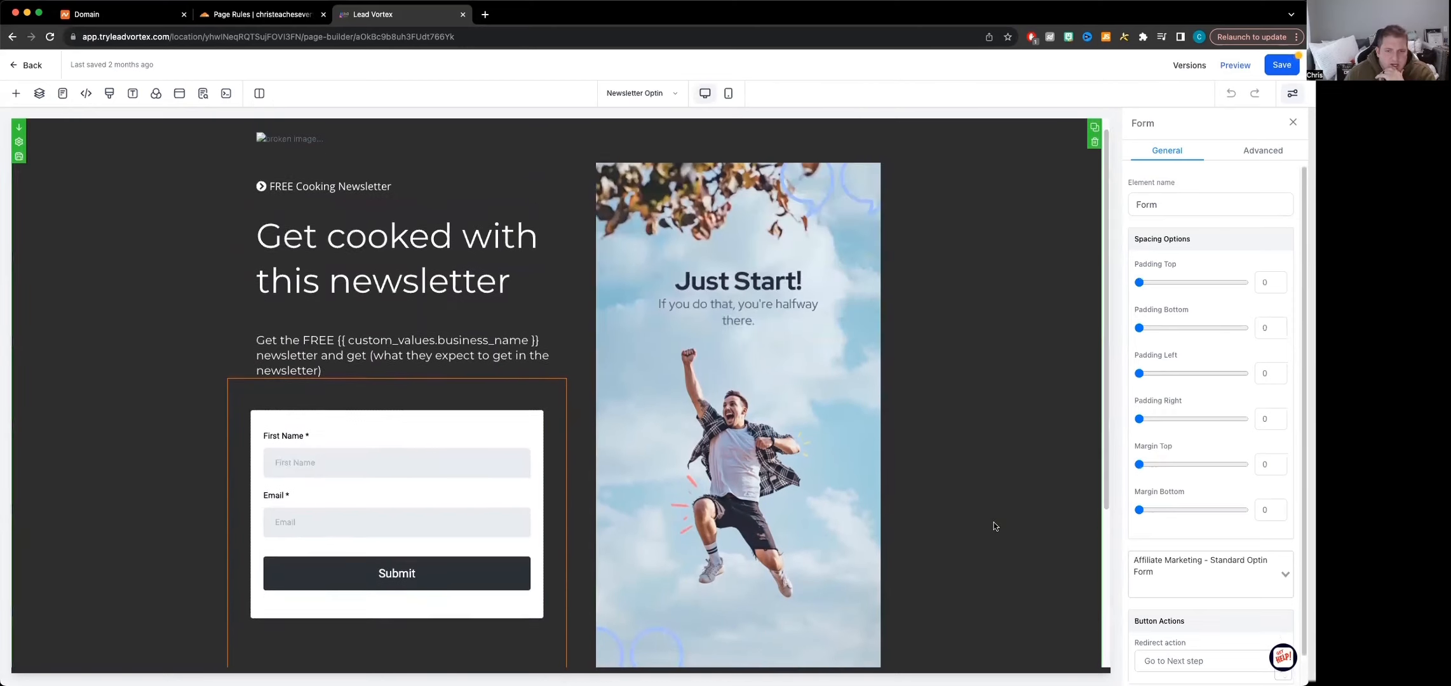
{"action": "scroll", "coordinate": [997, 527], "scroll_direction": "up", "scroll_amount": 1}
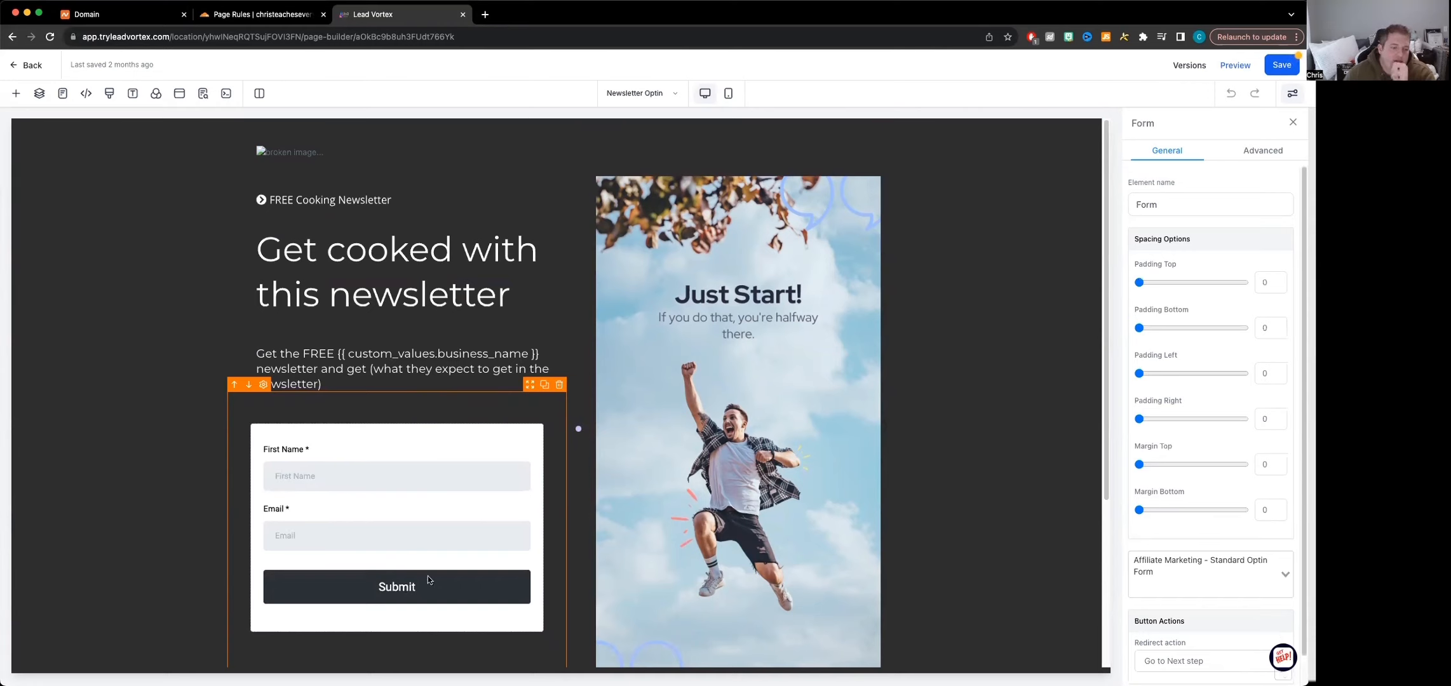
{"action": "left_click", "coordinate": [674, 94]}
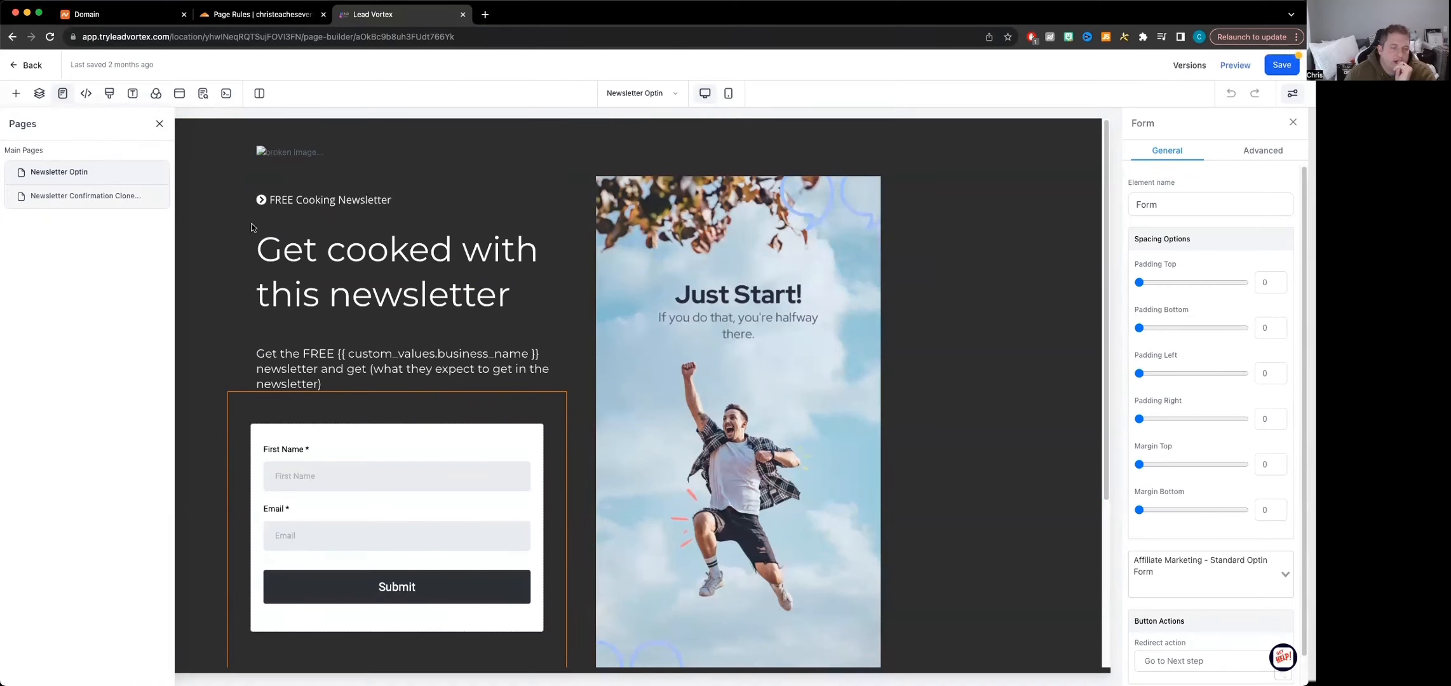
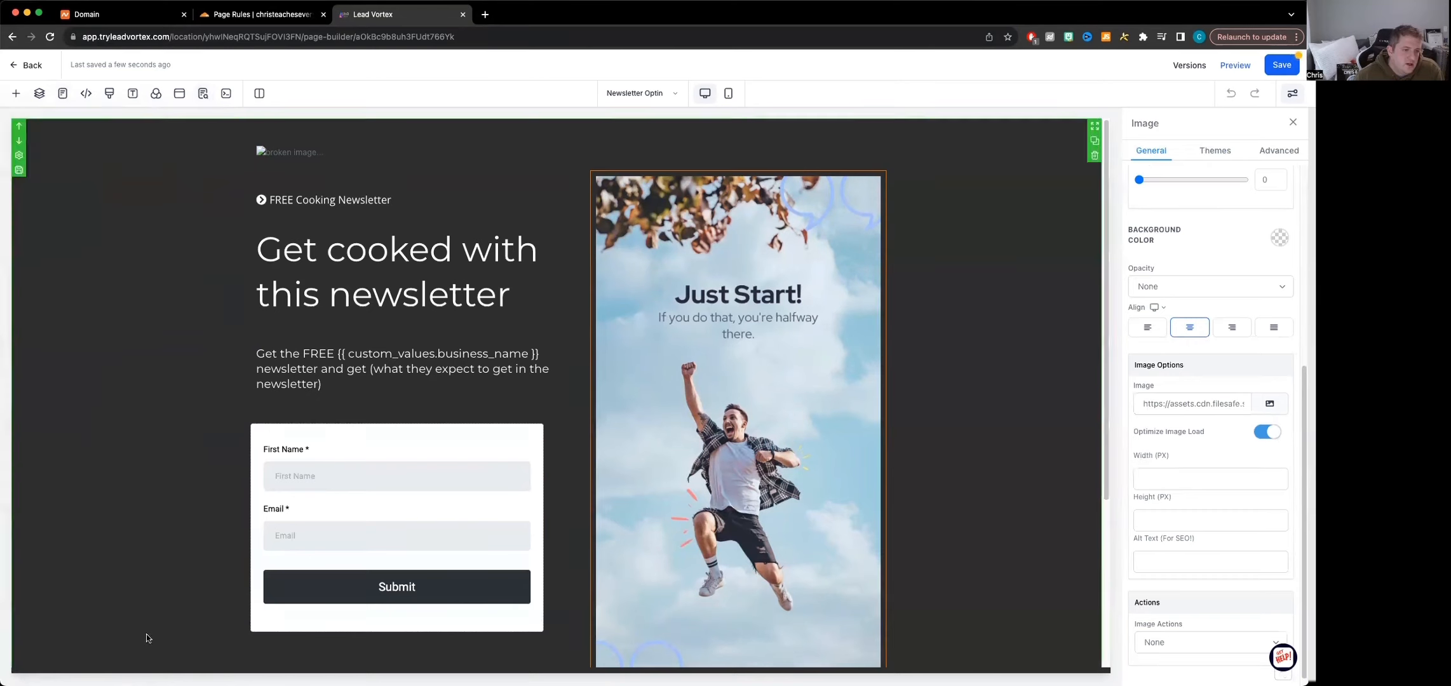
Save the Newsletter Optin page and switch to the funnel's Newsletter Confirmation page
{"action": "left_click", "coordinate": [1280, 65]}
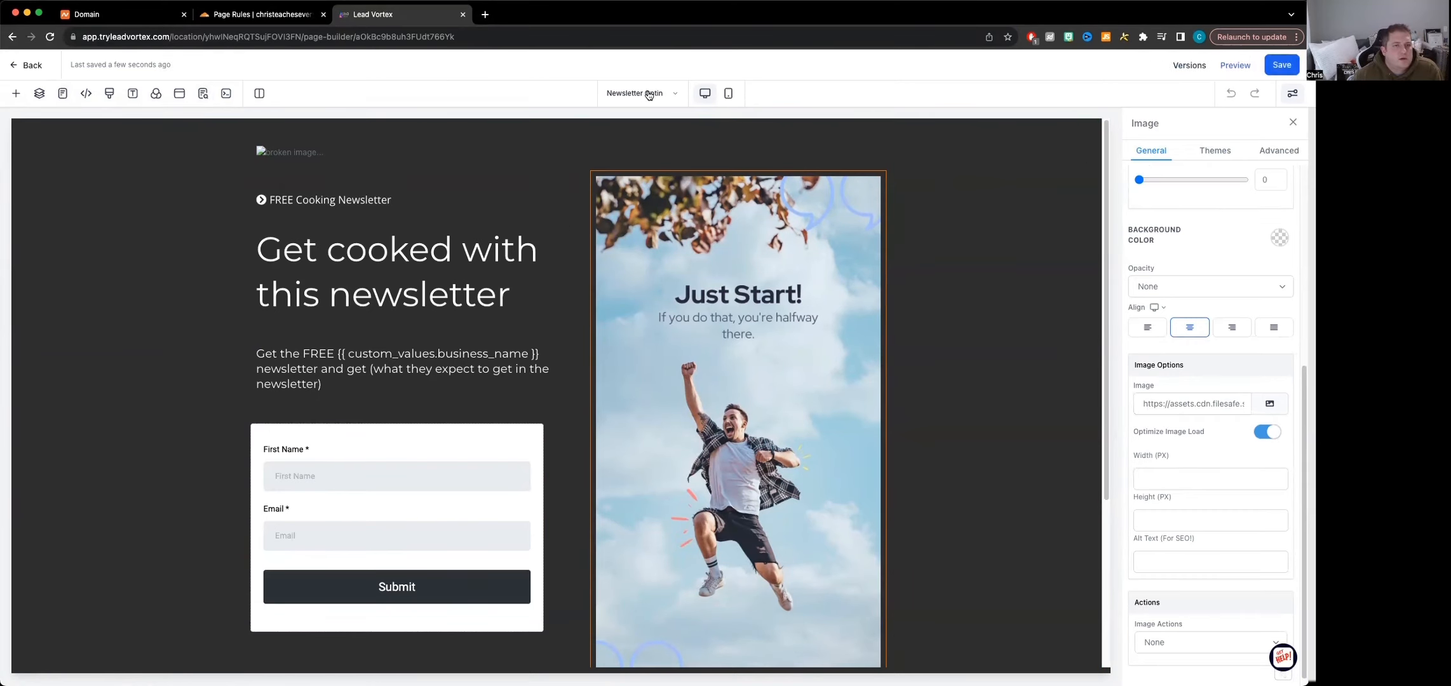
{"action": "left_click", "coordinate": [62, 93]}
{"action": "left_click", "coordinate": [29, 199]}
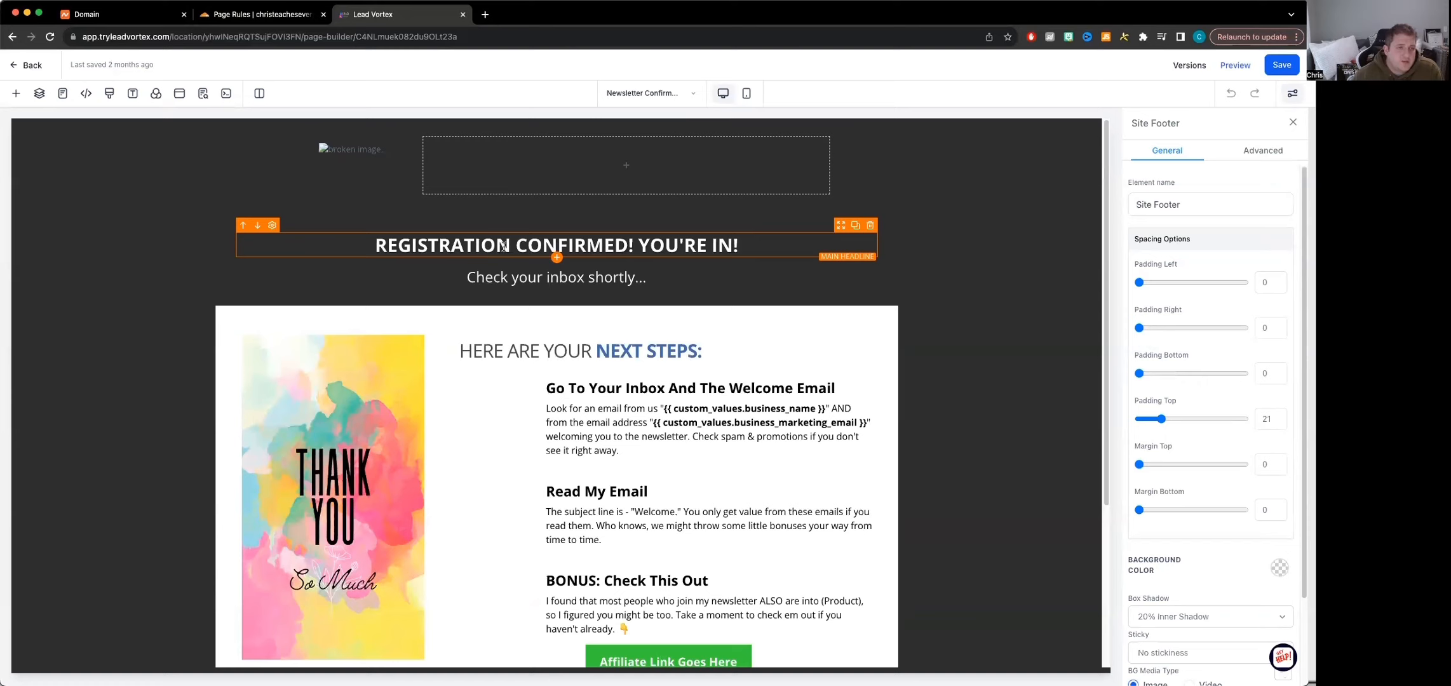
Examine the confirmation page's empty header column and the headline section's background color and background media options
{"action": "left_click", "coordinate": [697, 168]}
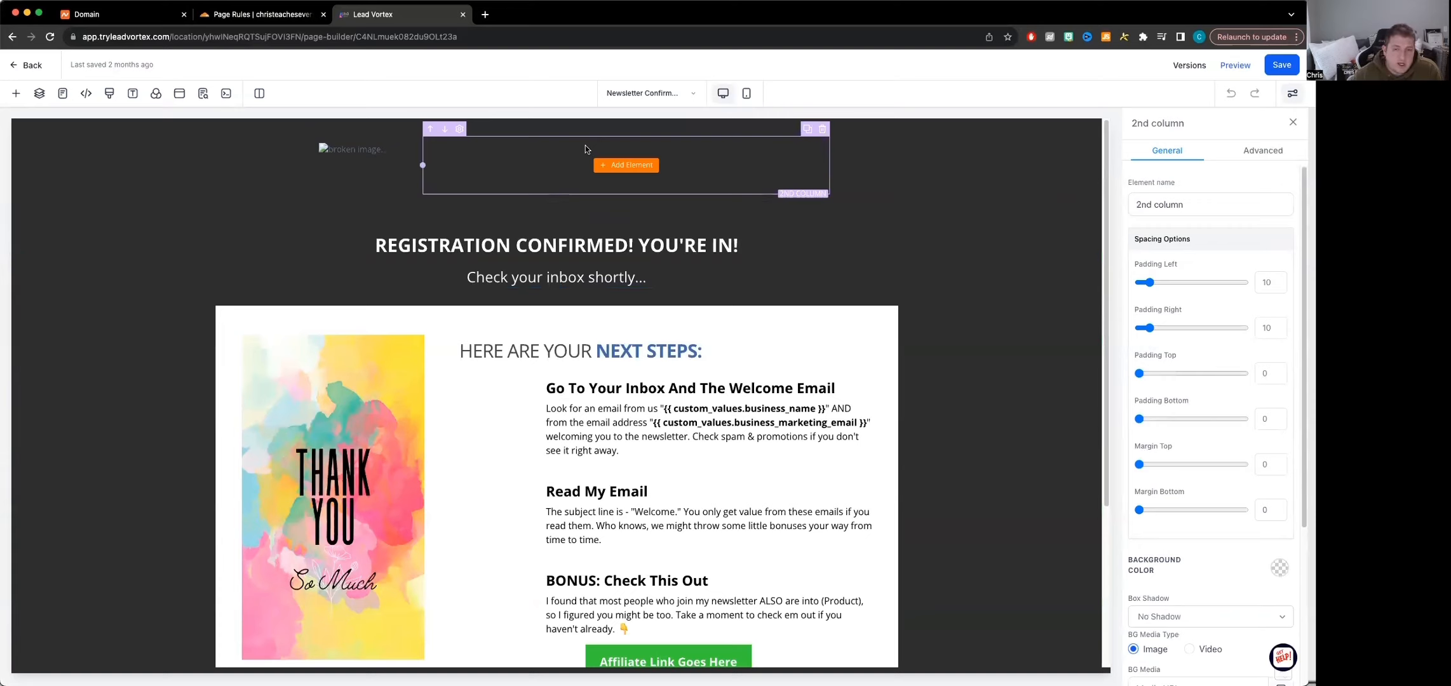
{"action": "left_click", "coordinate": [901, 289]}
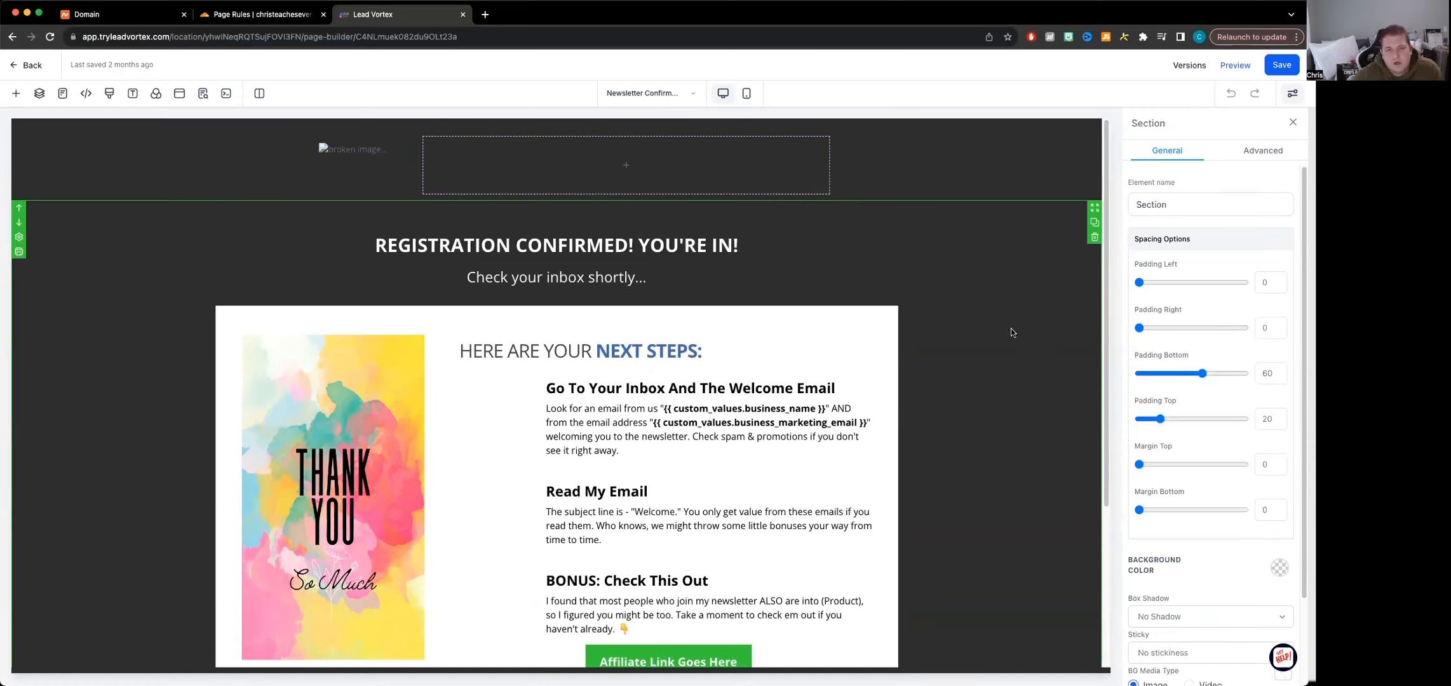
{"action": "scroll", "coordinate": [1151, 517], "scroll_direction": "down", "scroll_amount": 1}
{"action": "scroll", "coordinate": [1151, 517], "scroll_direction": "down", "scroll_amount": 3}
{"action": "left_click", "coordinate": [1280, 458]}
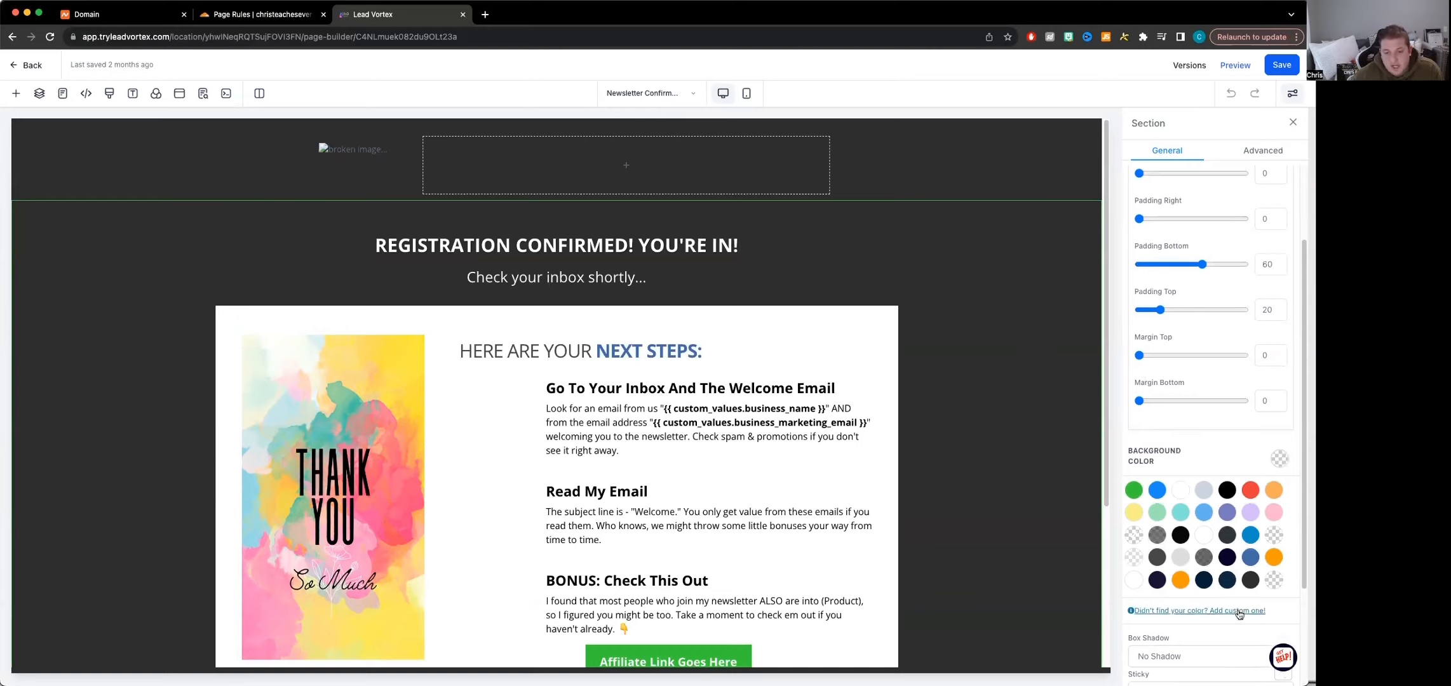
{"action": "scroll", "coordinate": [1236, 613], "scroll_direction": "down", "scroll_amount": 4}
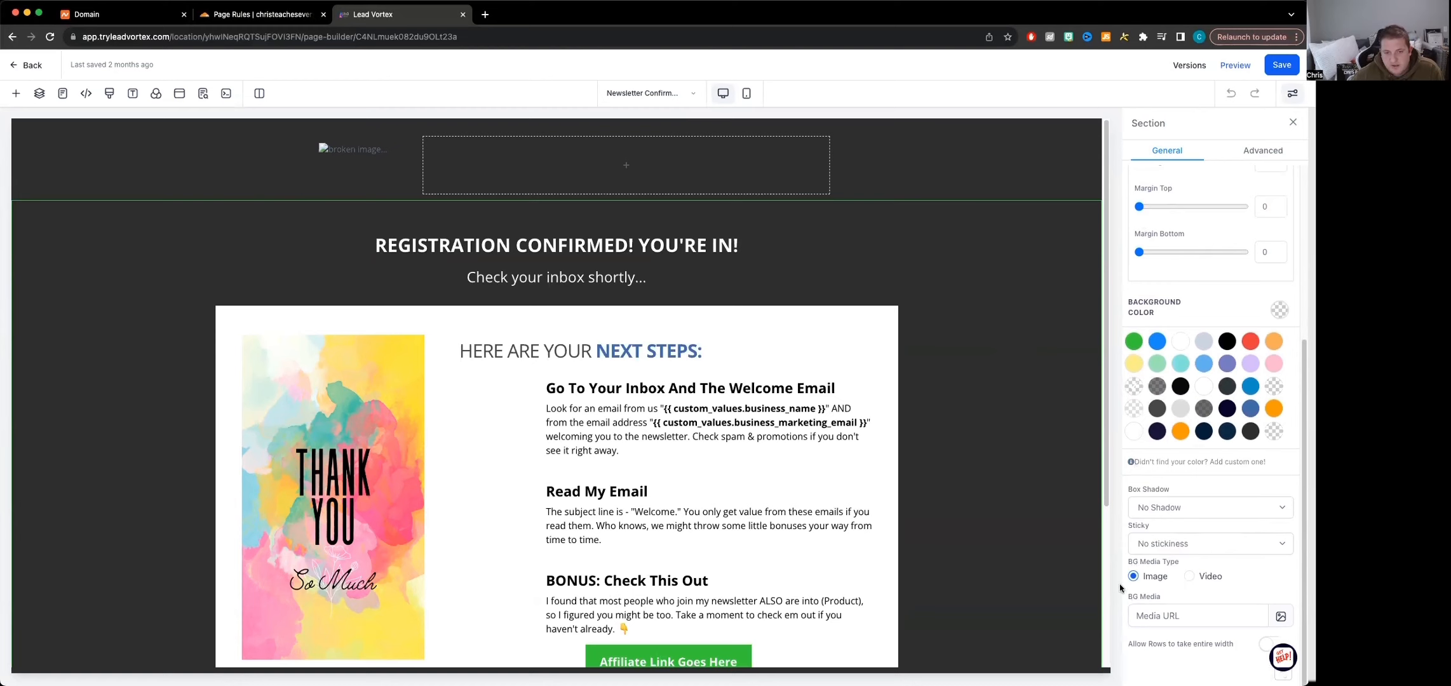
Examine the thank-you image's source and action options, and read the next-steps text down to the BONUS block
{"action": "left_click", "coordinate": [382, 497]}
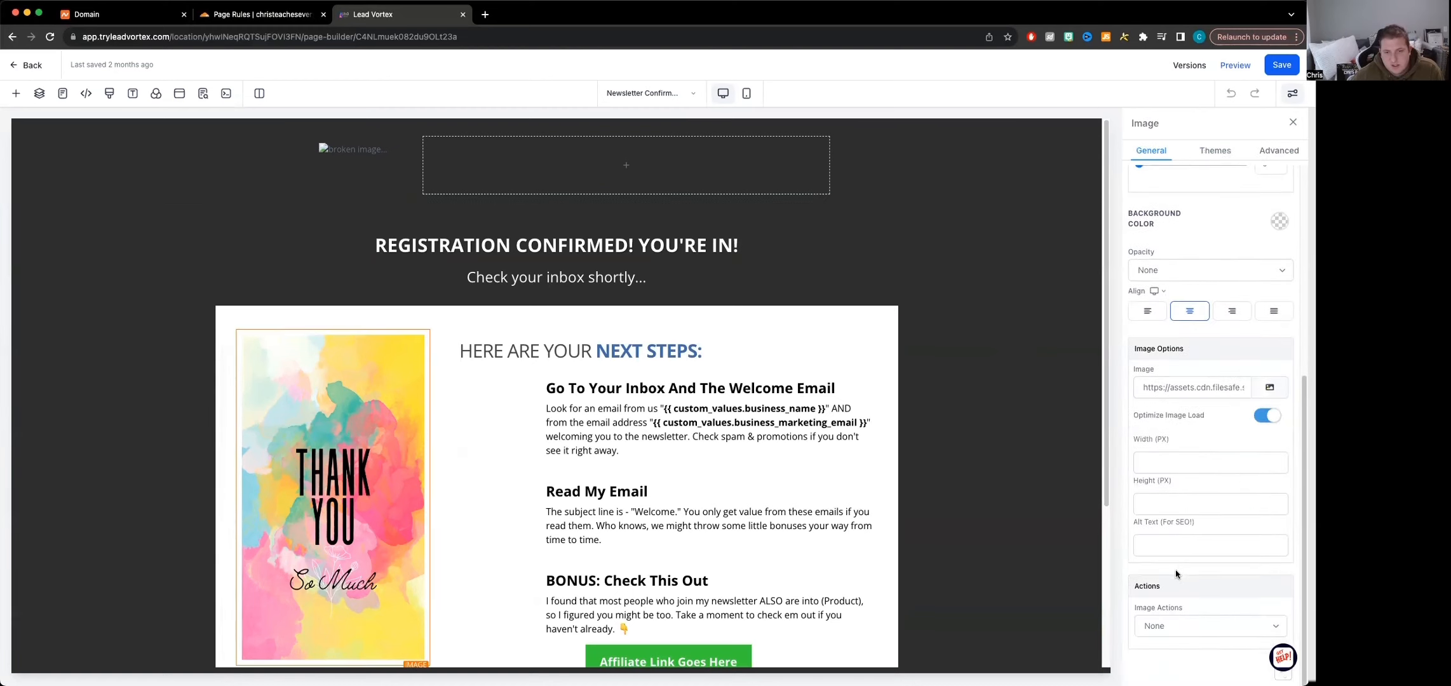
{"action": "scroll", "coordinate": [1205, 569], "scroll_direction": "up", "scroll_amount": 4}
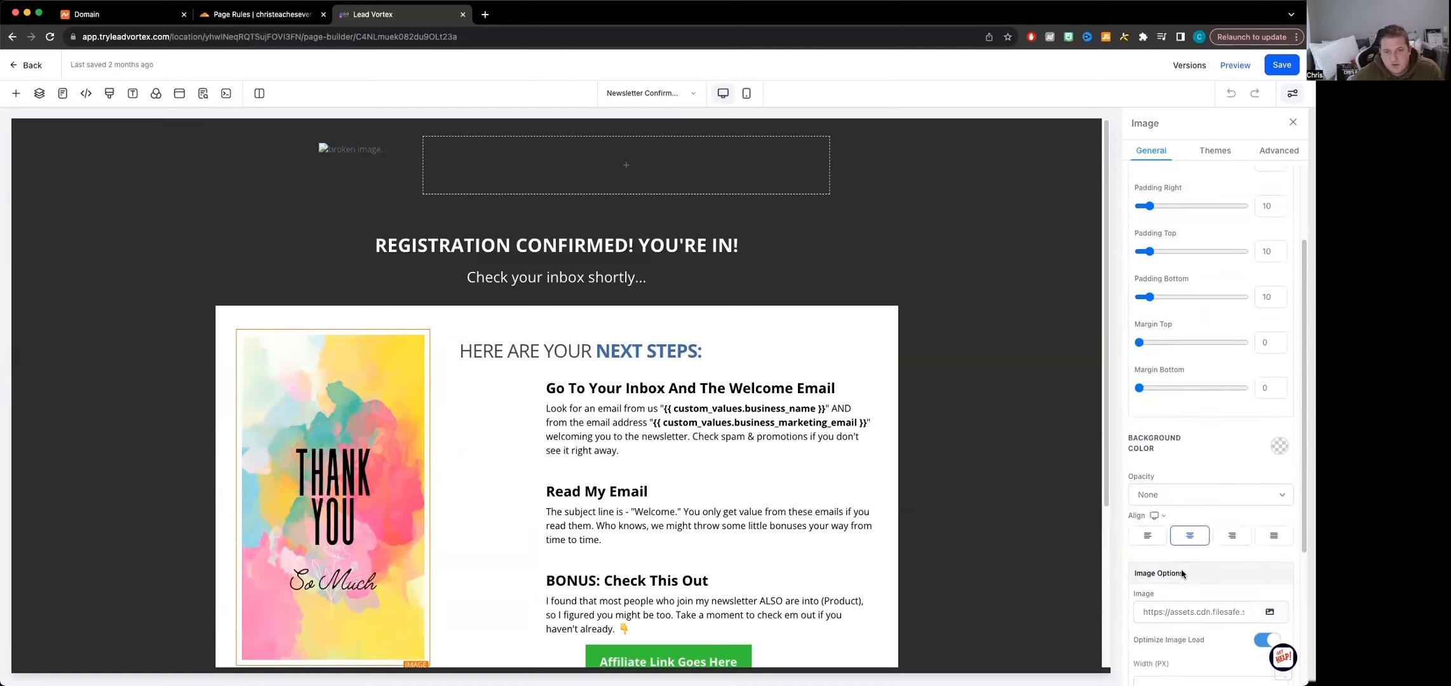
{"action": "scroll", "coordinate": [1205, 569], "scroll_direction": "down", "scroll_amount": 4}
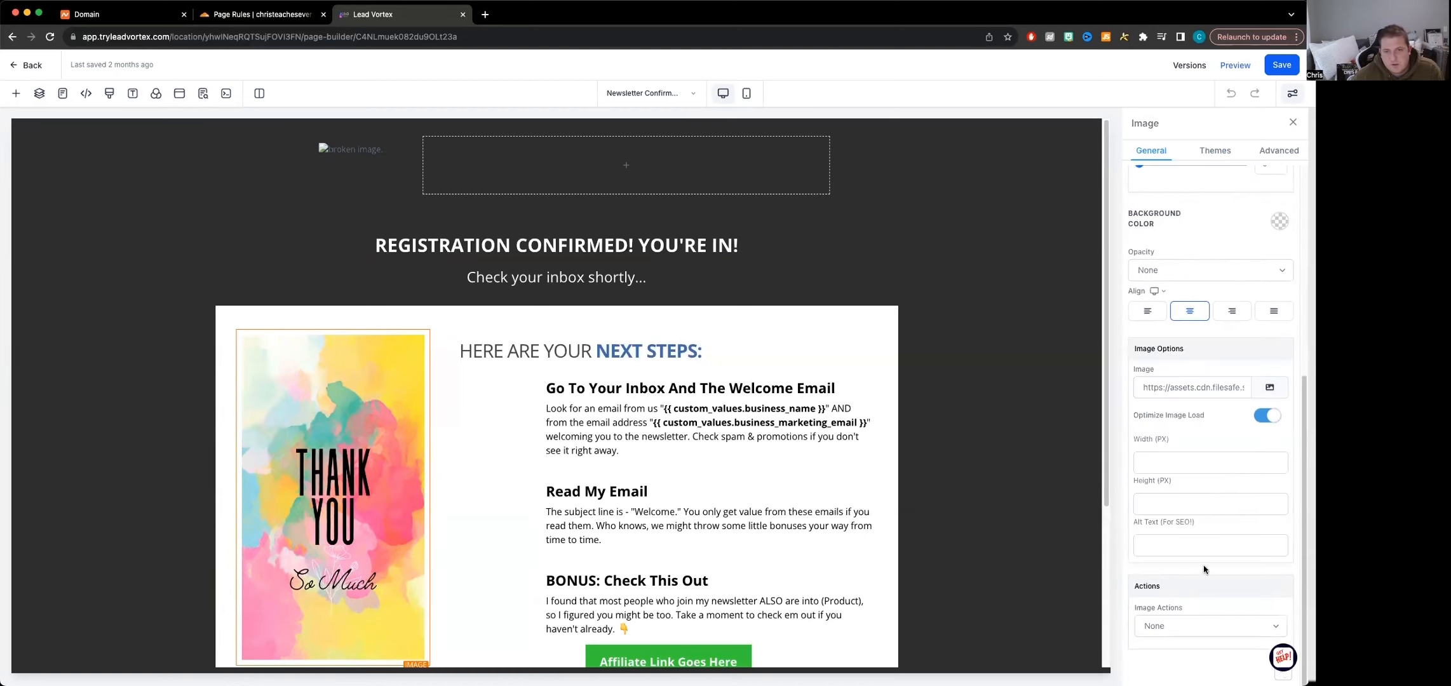
{"action": "left_click", "coordinate": [1177, 627]}
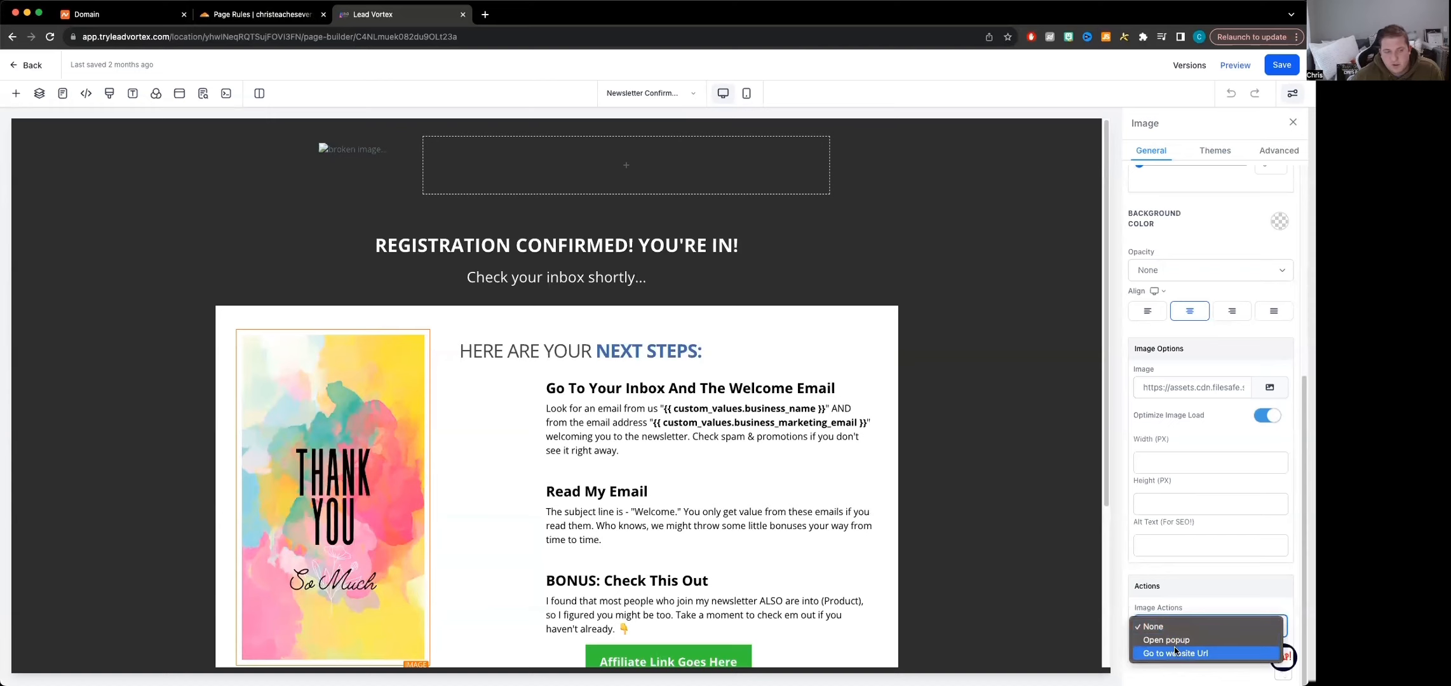
{"action": "left_click", "coordinate": [617, 376]}
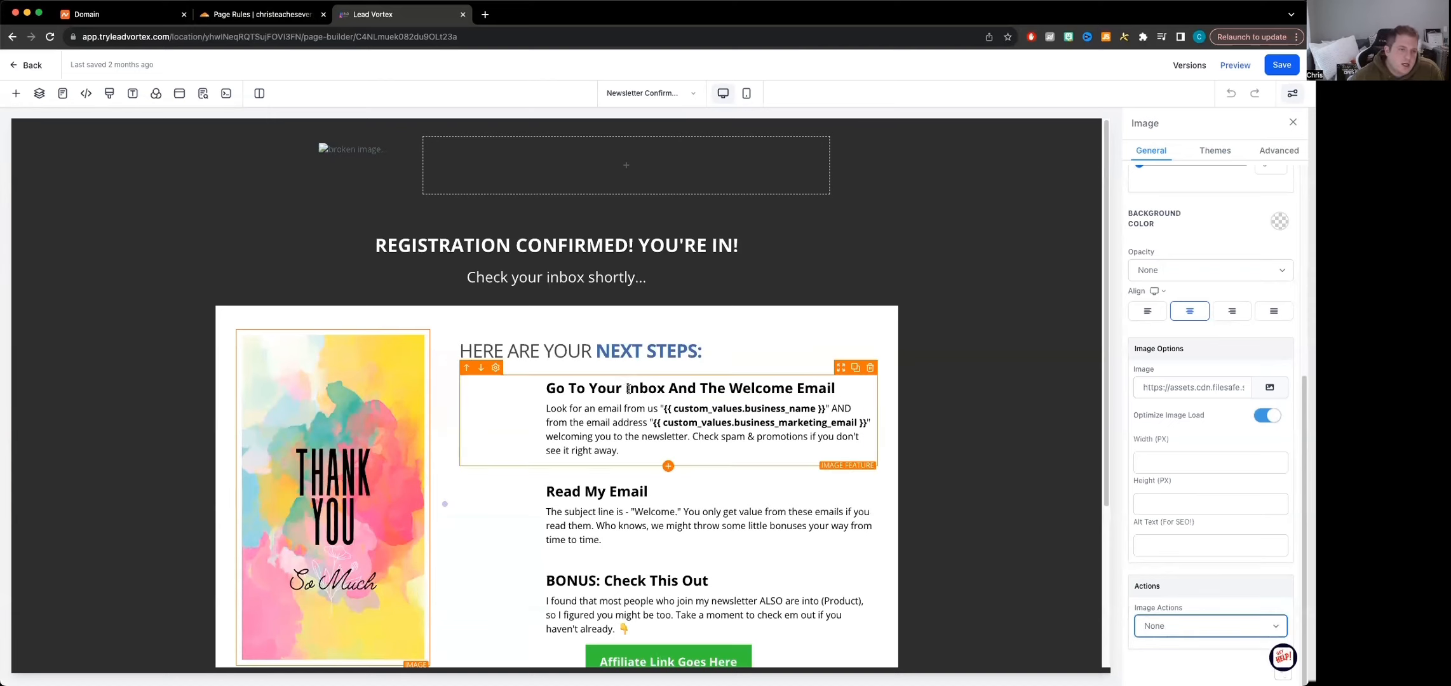
{"action": "scroll", "coordinate": [670, 502], "scroll_direction": "down", "scroll_amount": 2}
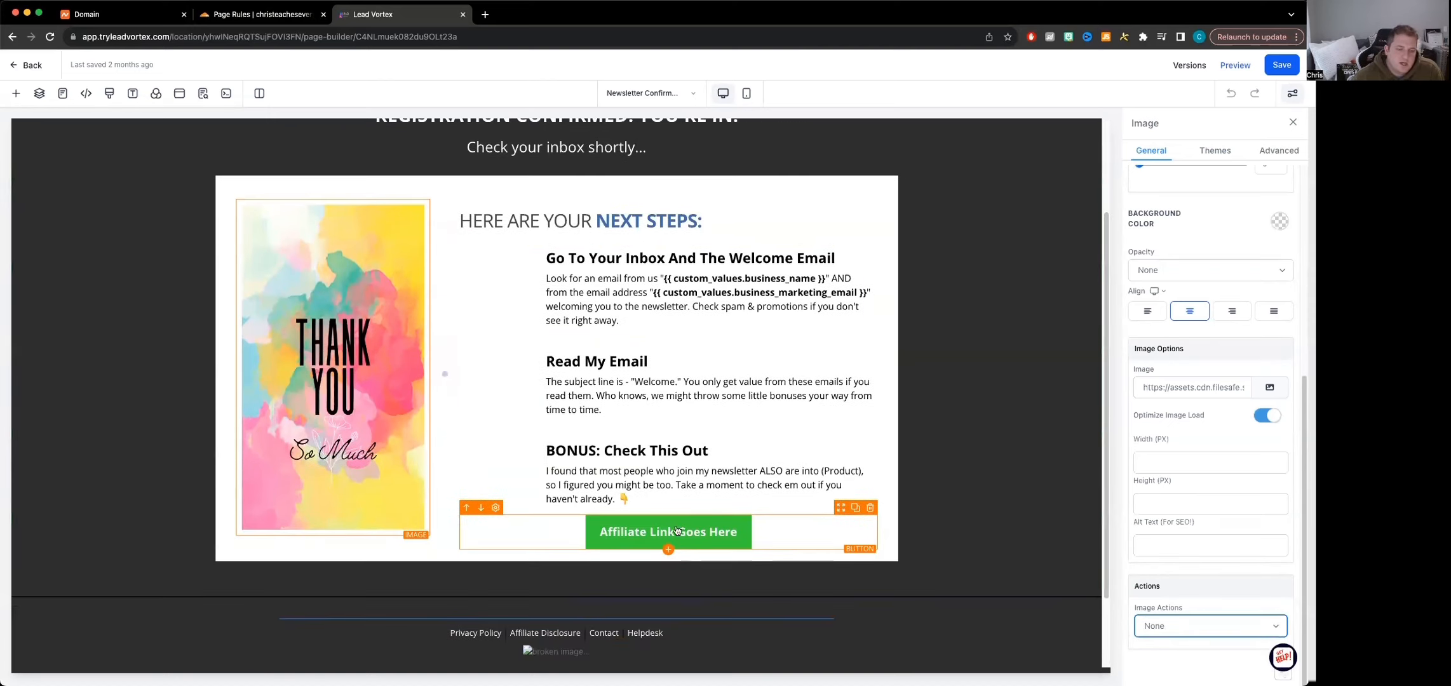
{"action": "left_click", "coordinate": [663, 484]}
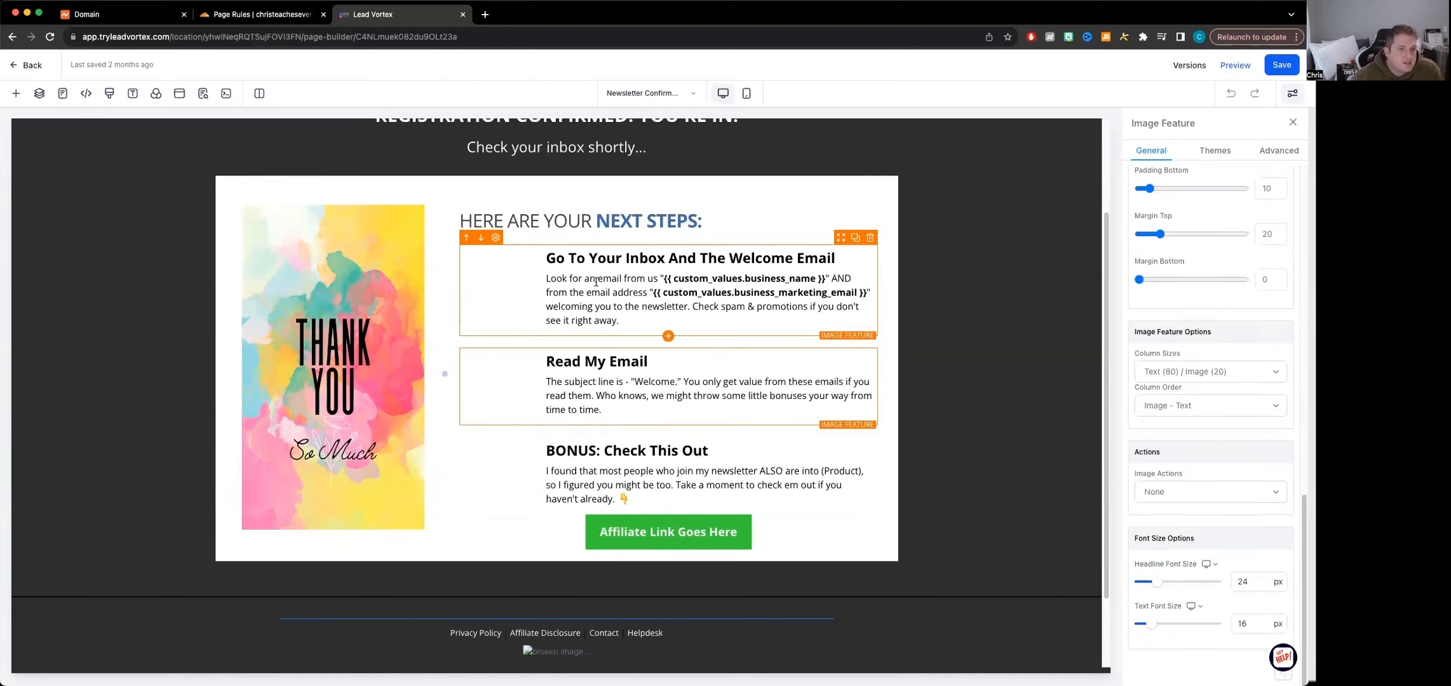
{"action": "left_click", "coordinate": [597, 470]}
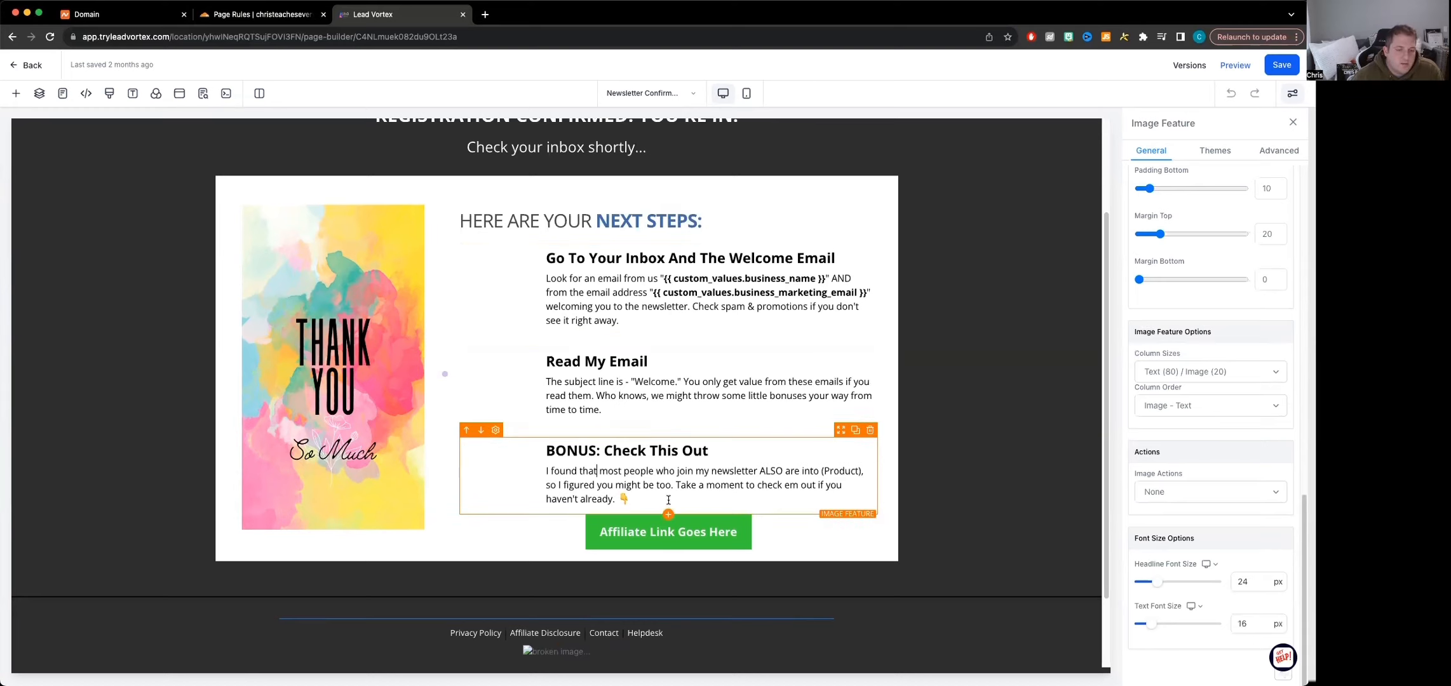
Change the text of the affiliate link button below the BONUS block to "Cooking Class with Guy Fierri"
{"action": "left_click", "coordinate": [665, 533]}
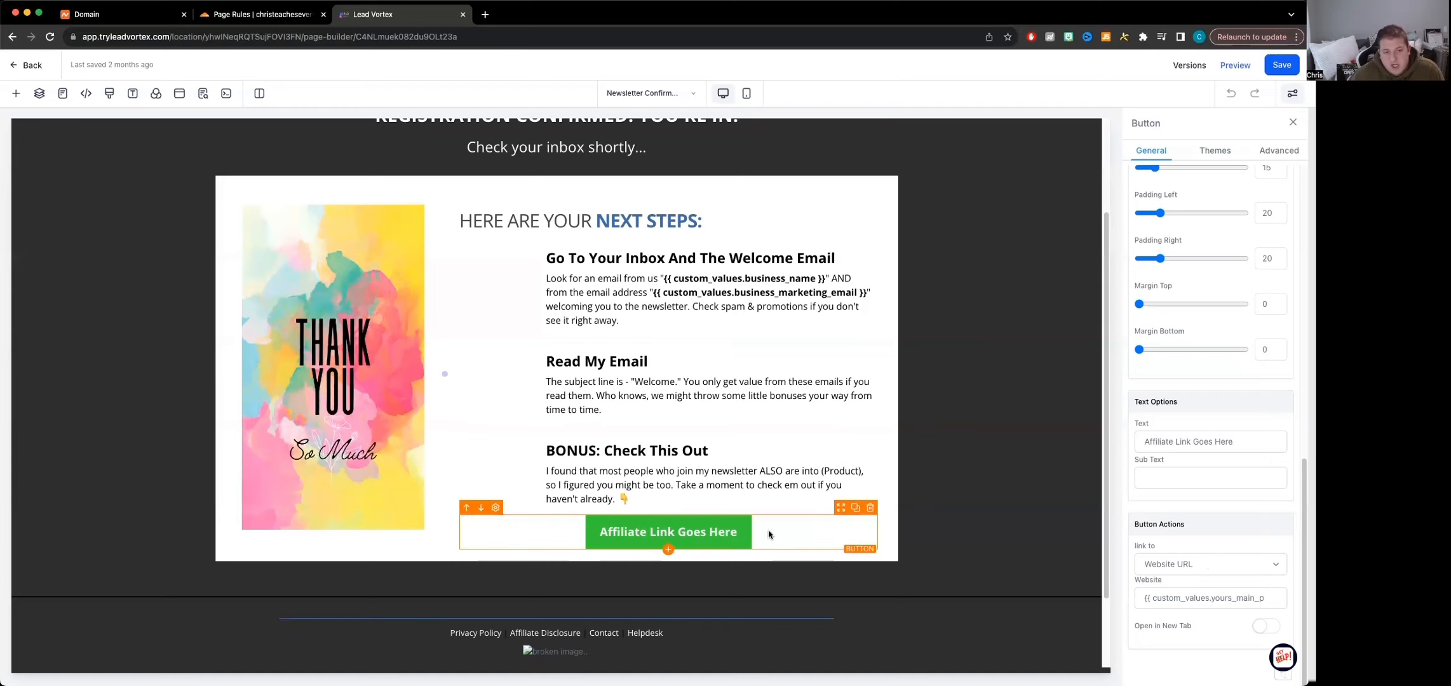
{"action": "triple_click", "coordinate": [1211, 446]}
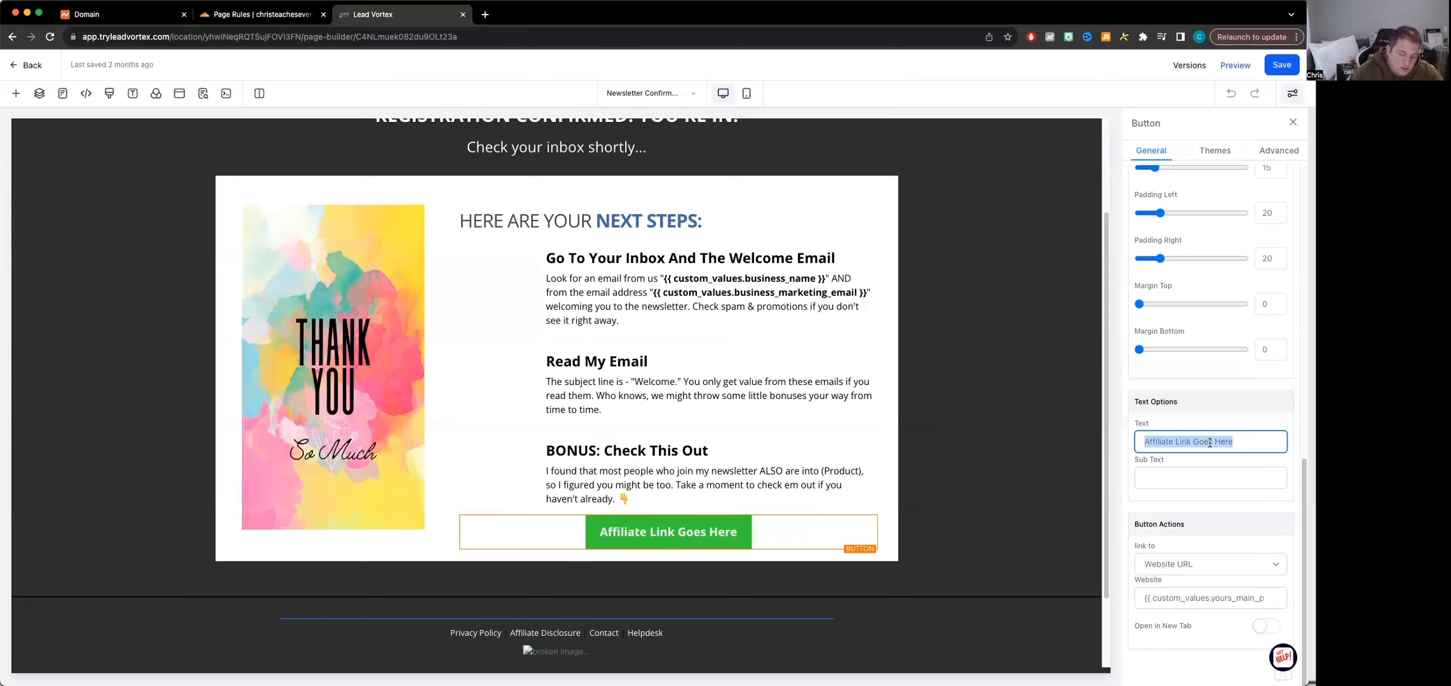
{"action": "type", "text": "Cooking"}
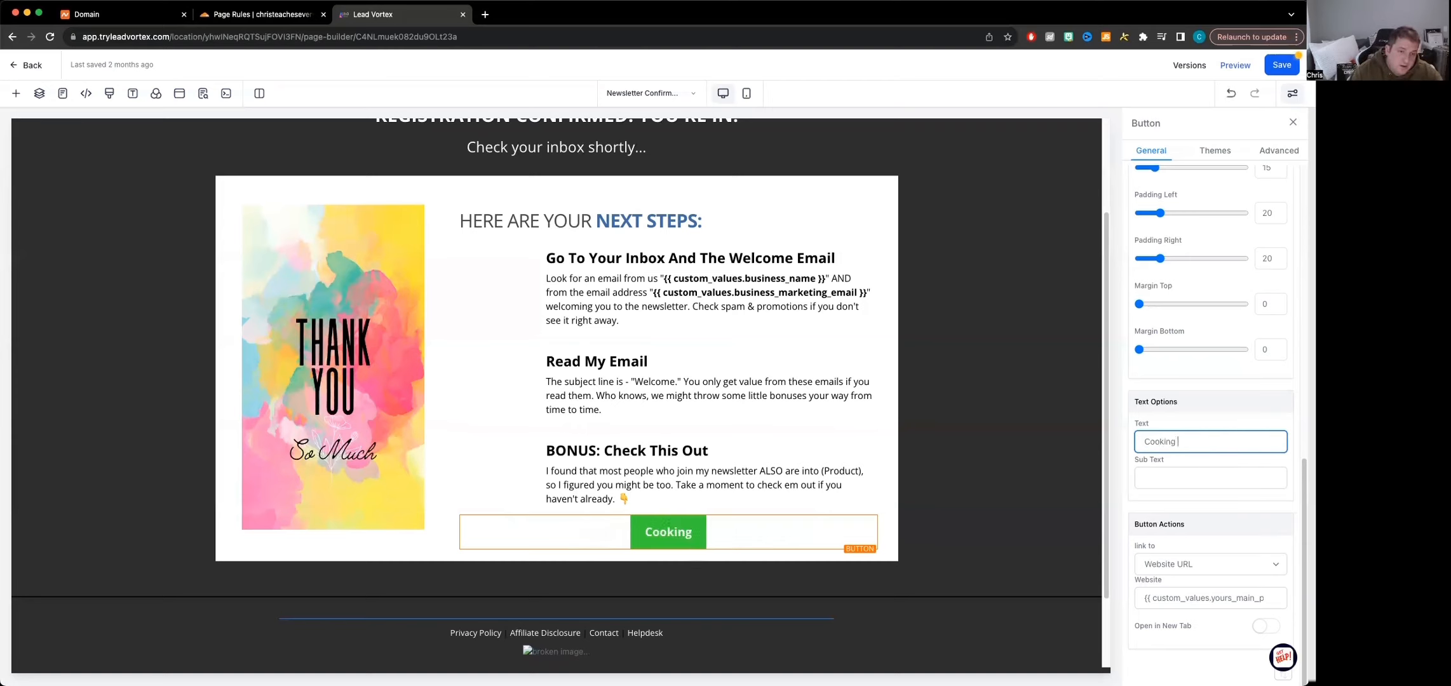
{"action": "type", "text": " Class w"}
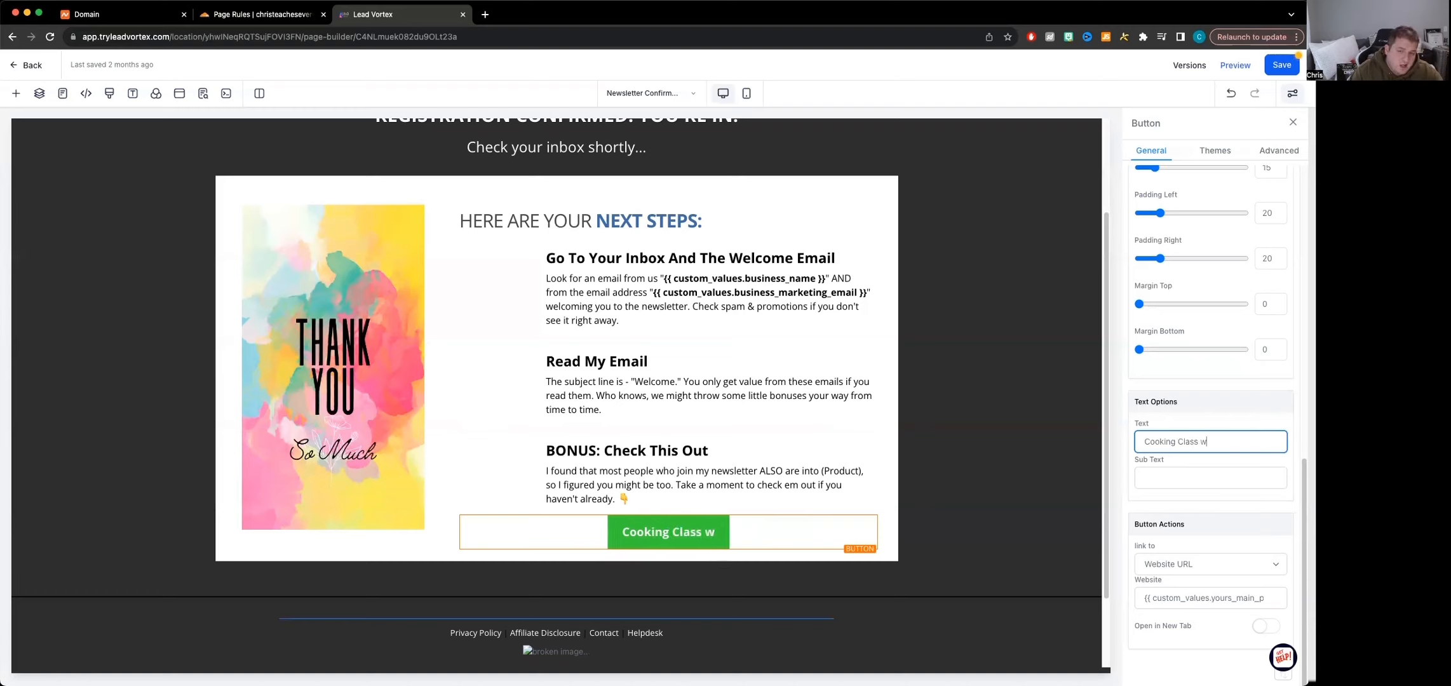
{"action": "type", "text": "ith Guyy"}
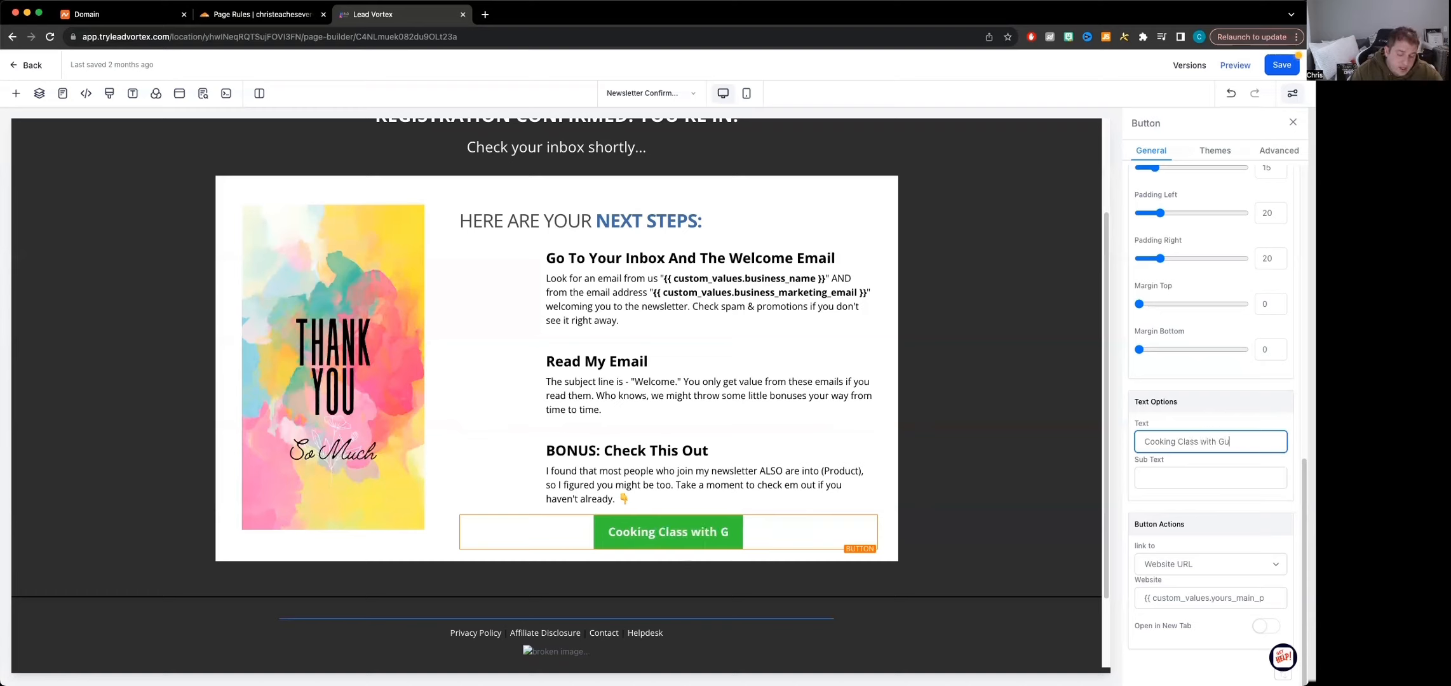
{"action": "key", "text": "BackSpace"}
{"action": "key", "text": "BackSpace"}
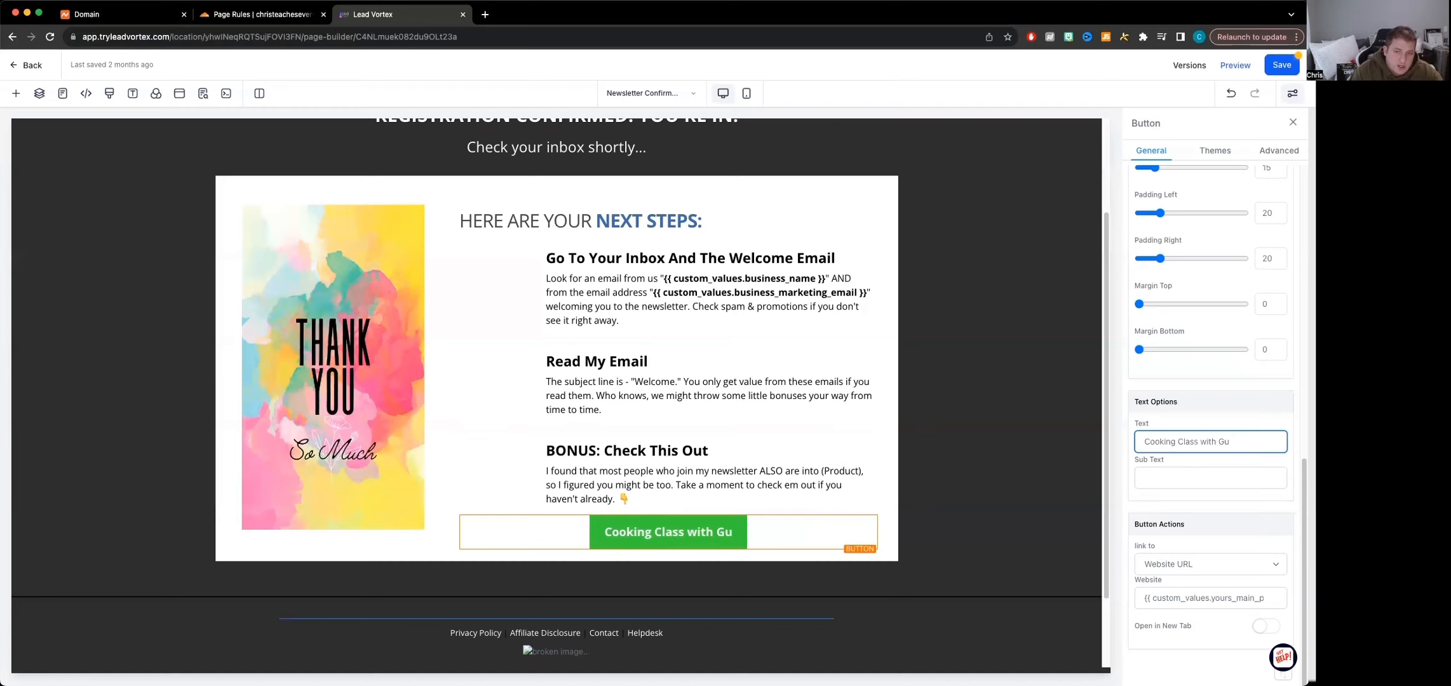
{"action": "type", "text": "y Fierri"}
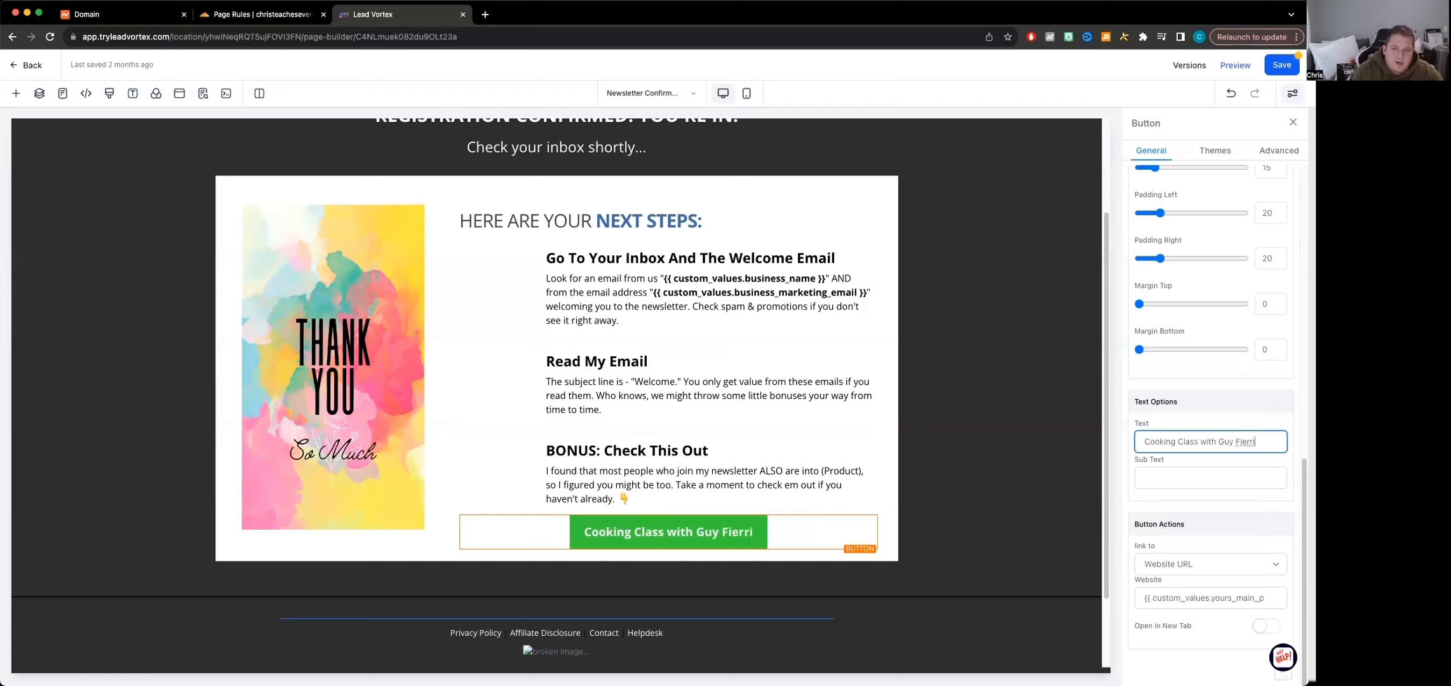
Add the sub text "Go check out my favorite chef" to the green affiliate button
{"action": "left_click", "coordinate": [1208, 481]}
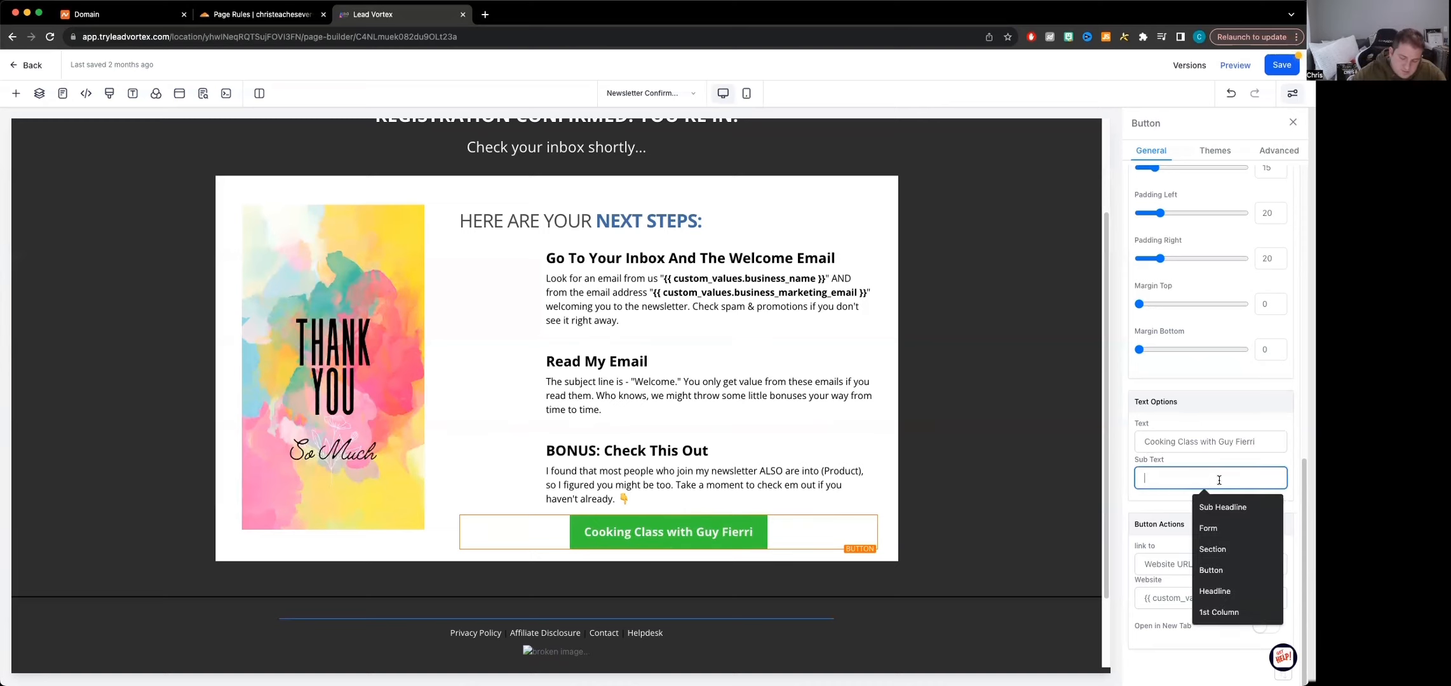
{"action": "type", "text": "Go check out my fa"}
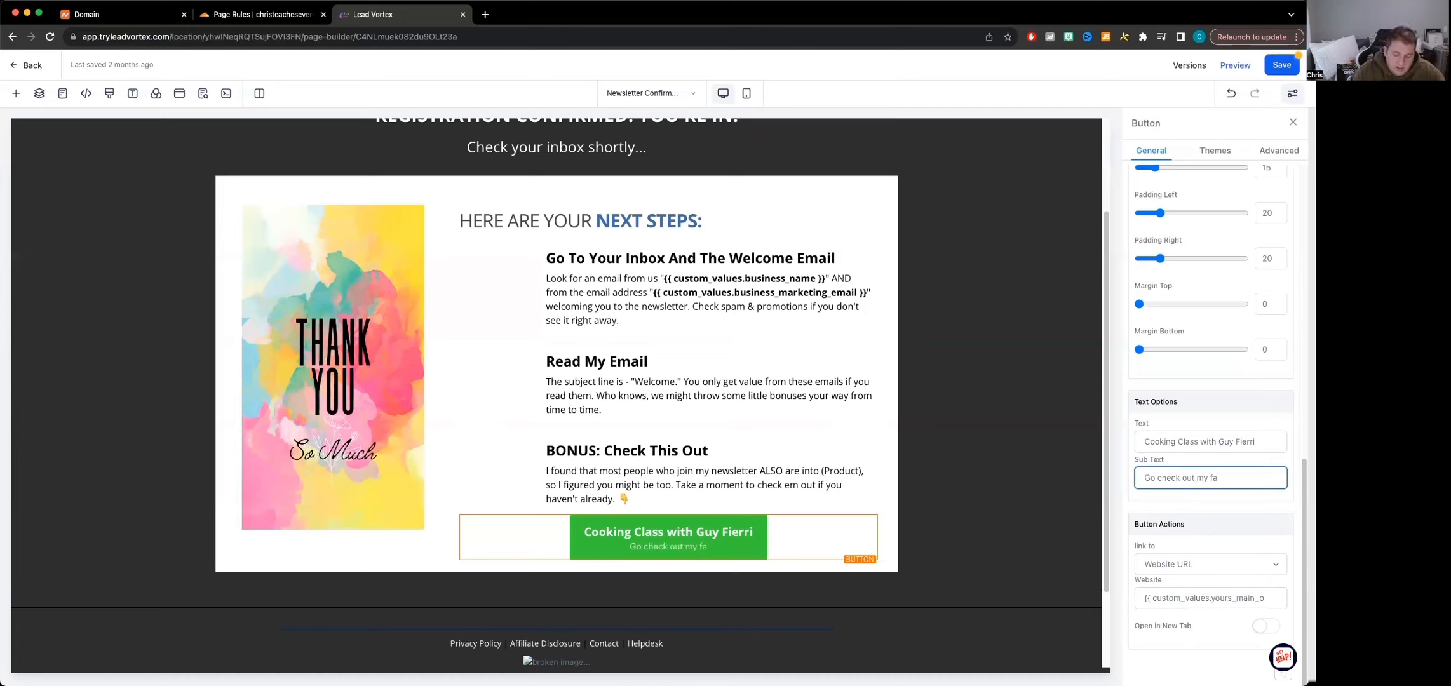
{"action": "type", "text": "vorite chef"}
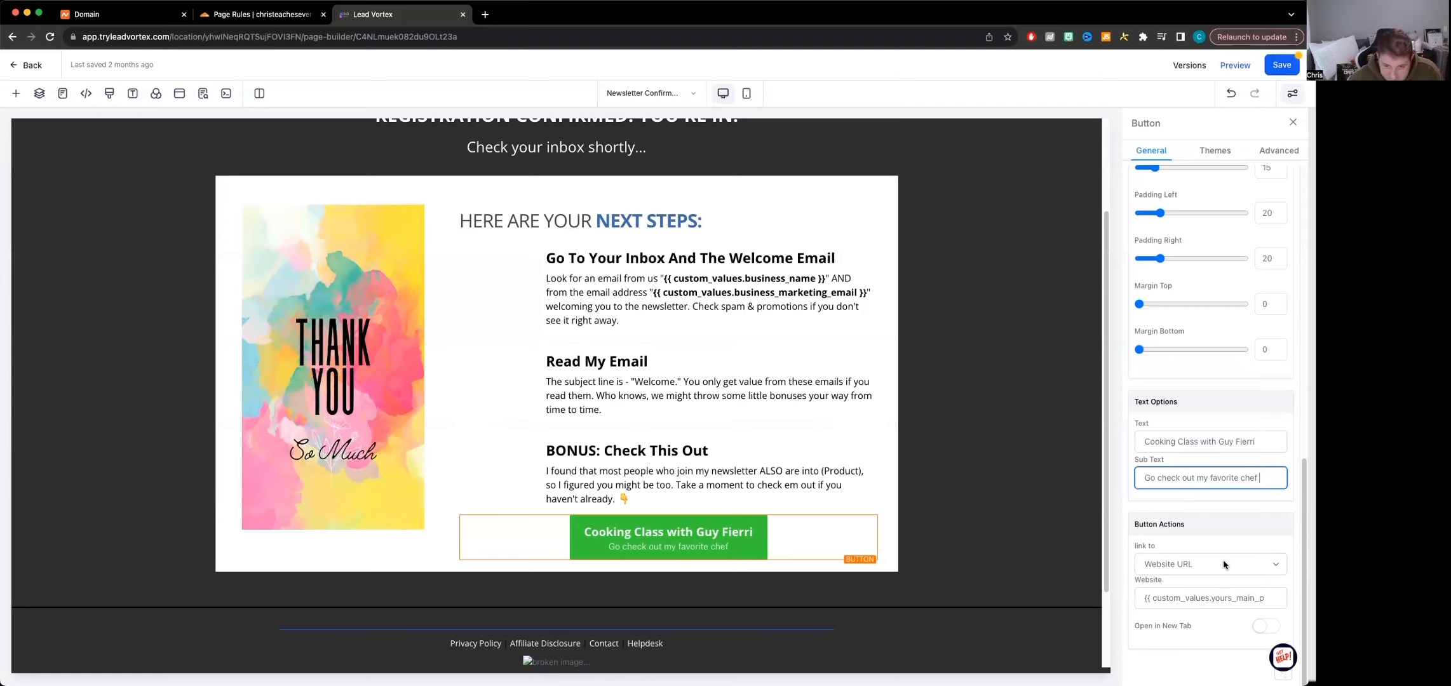
Review the affiliate button's link options, keep Website URL as the link type, and save the Newsletter Confirmation page
{"action": "left_click", "coordinate": [1185, 568]}
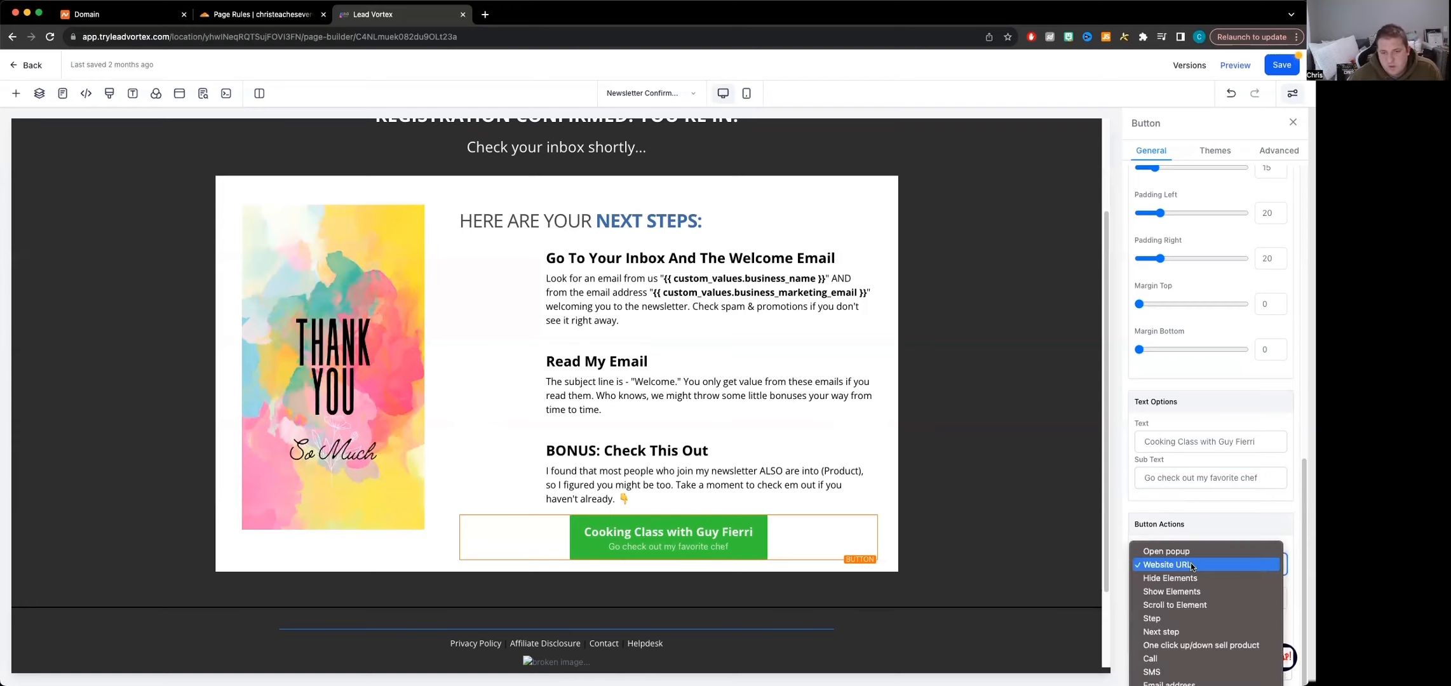
{"action": "left_click", "coordinate": [1191, 567]}
{"action": "triple_click", "coordinate": [1186, 600]}
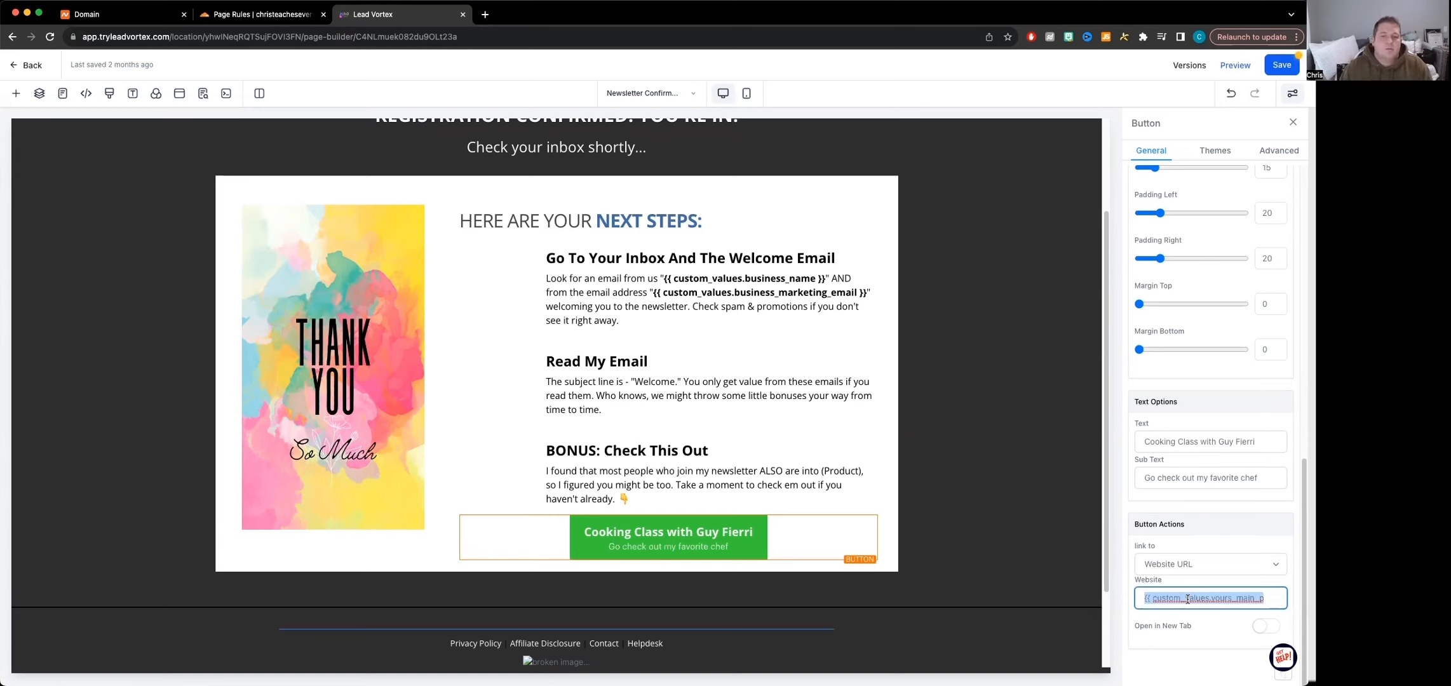
{"action": "left_click", "coordinate": [1230, 570]}
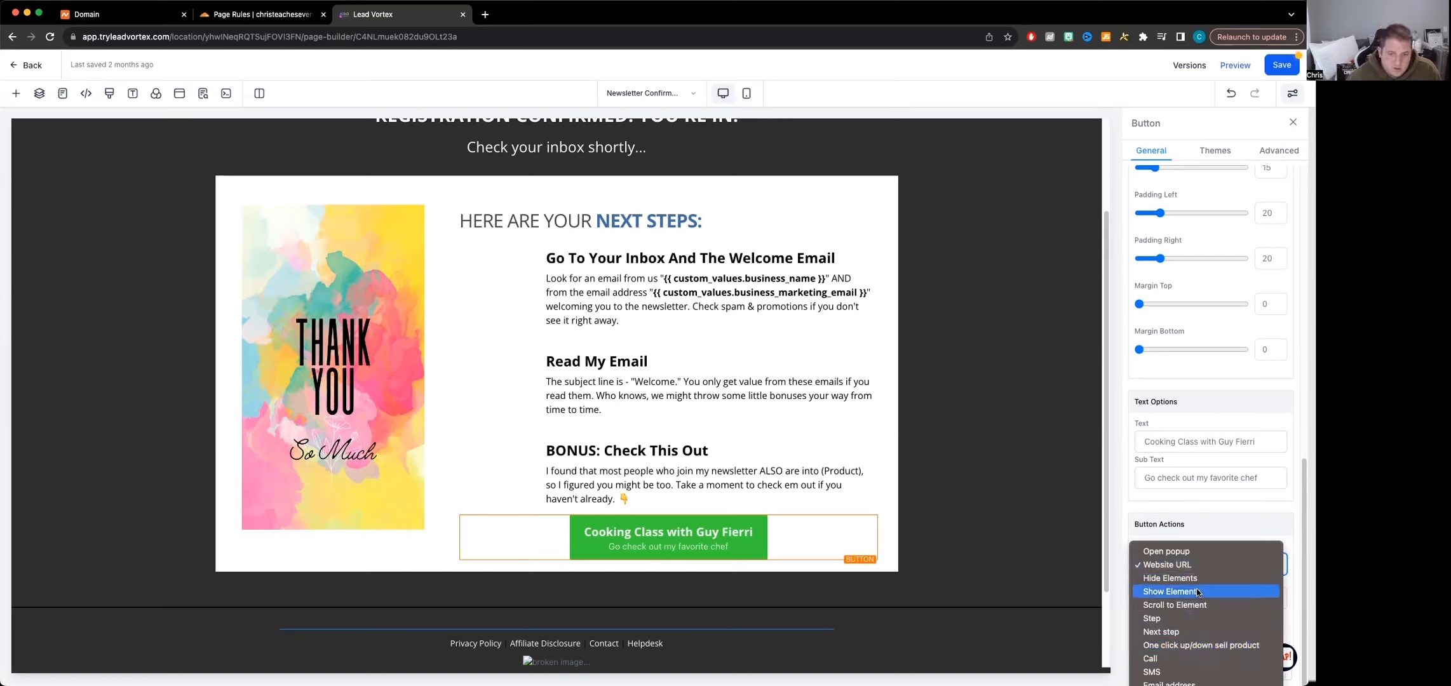
{"action": "left_click", "coordinate": [1171, 567]}
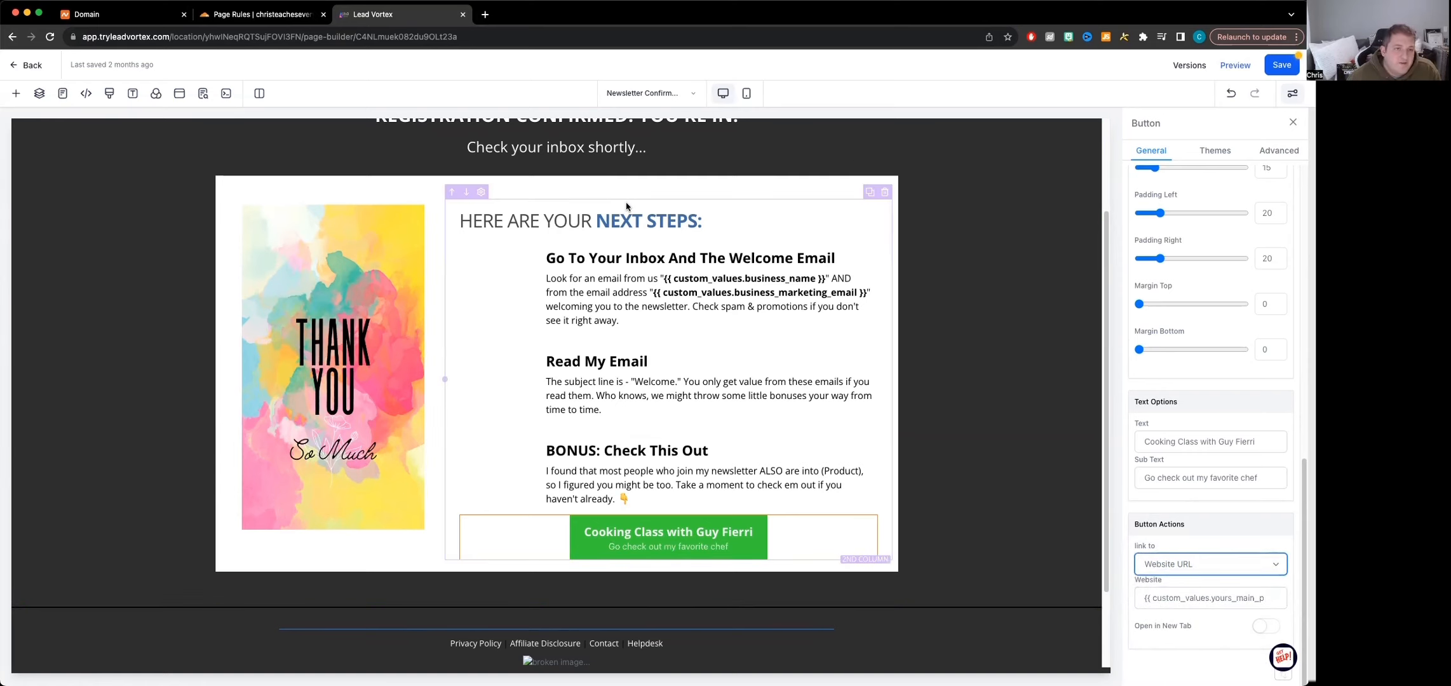
{"action": "scroll", "coordinate": [941, 267], "scroll_direction": "up", "scroll_amount": 3}
{"action": "left_click", "coordinate": [1278, 67]}
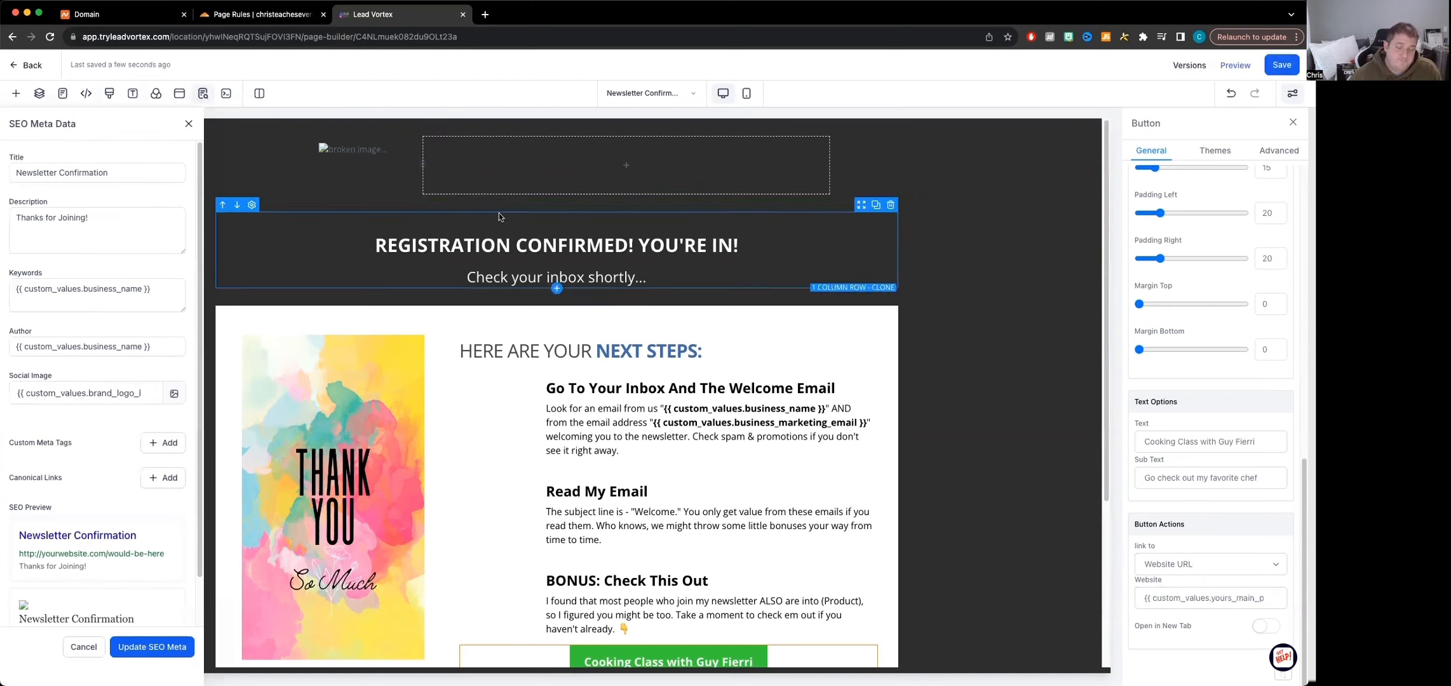
Look over the confirmation page's SEO meta data, headline and subheadline, and return to the Newsletter Funnel's settings
{"action": "left_click", "coordinate": [630, 248]}
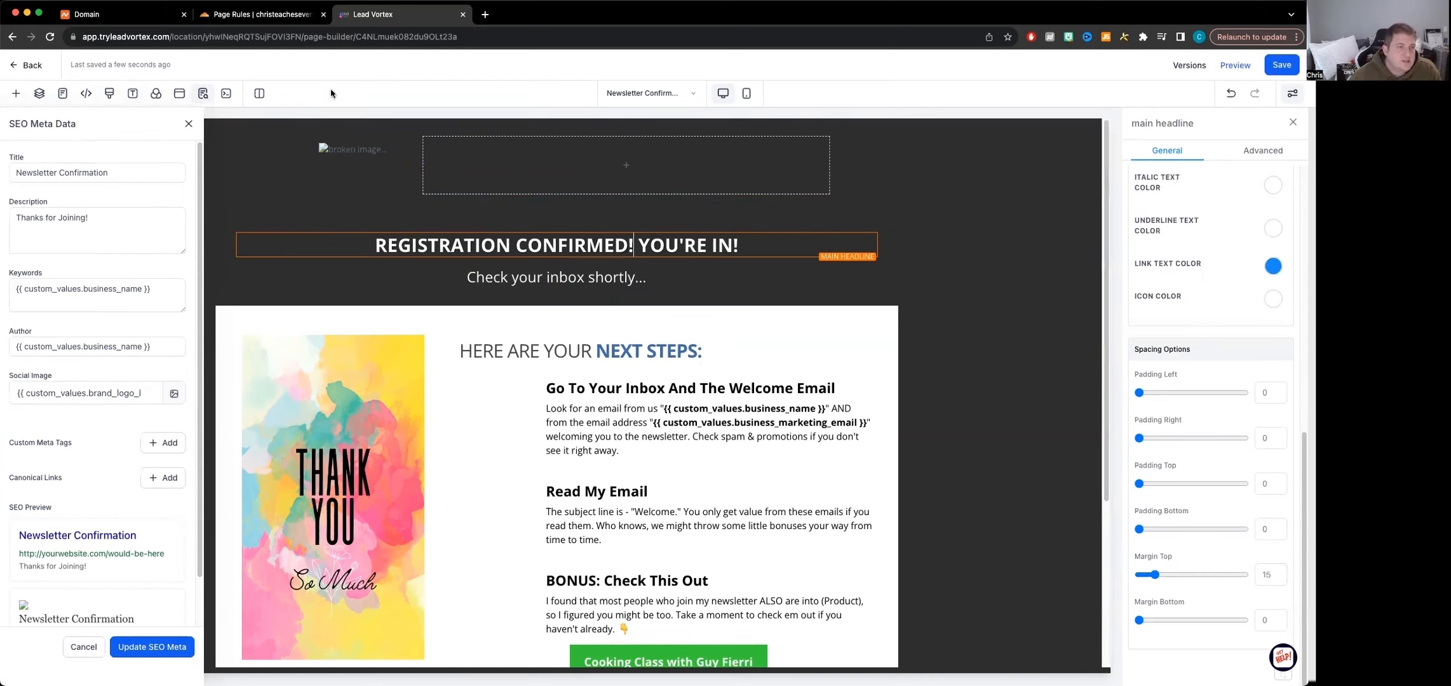
{"action": "left_click", "coordinate": [513, 267]}
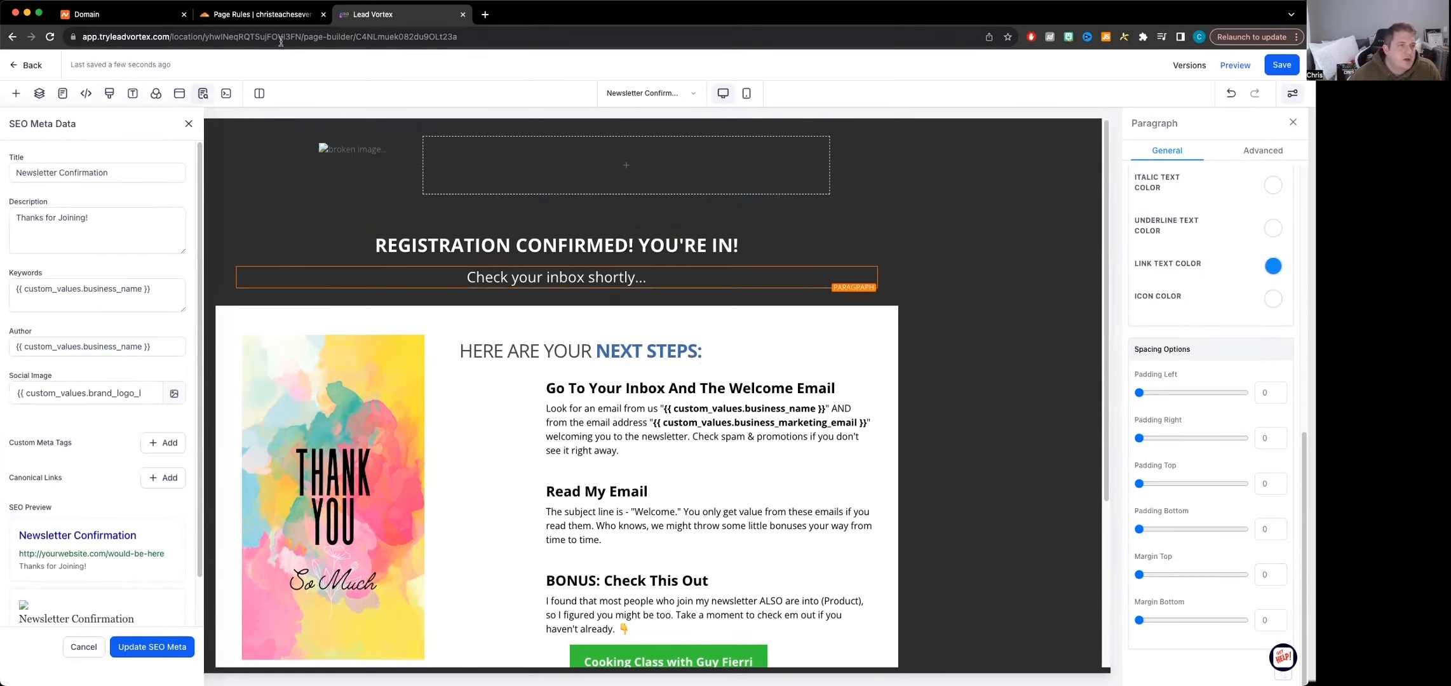
{"action": "left_click", "coordinate": [12, 66]}
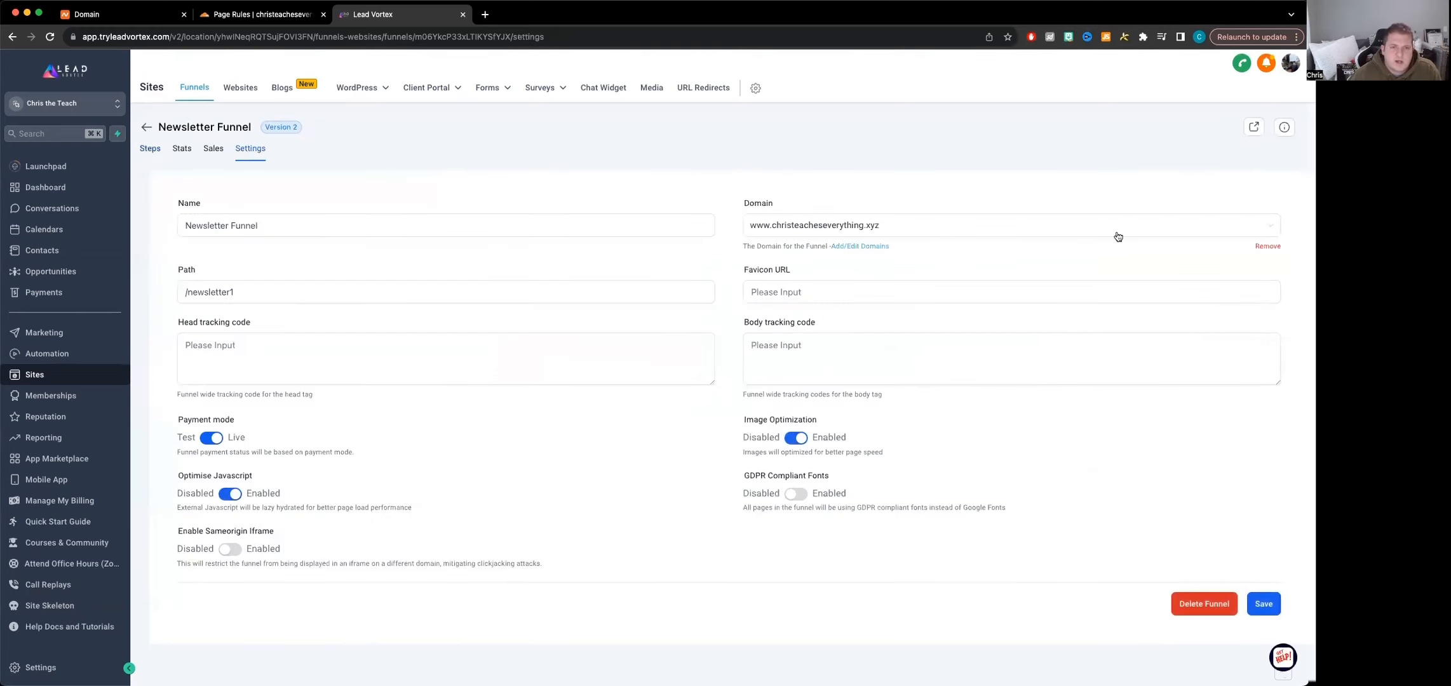
Open the list of websites, view the pages of the four-page Personal Influencer Website, and return to the list
{"action": "left_click", "coordinate": [245, 90]}
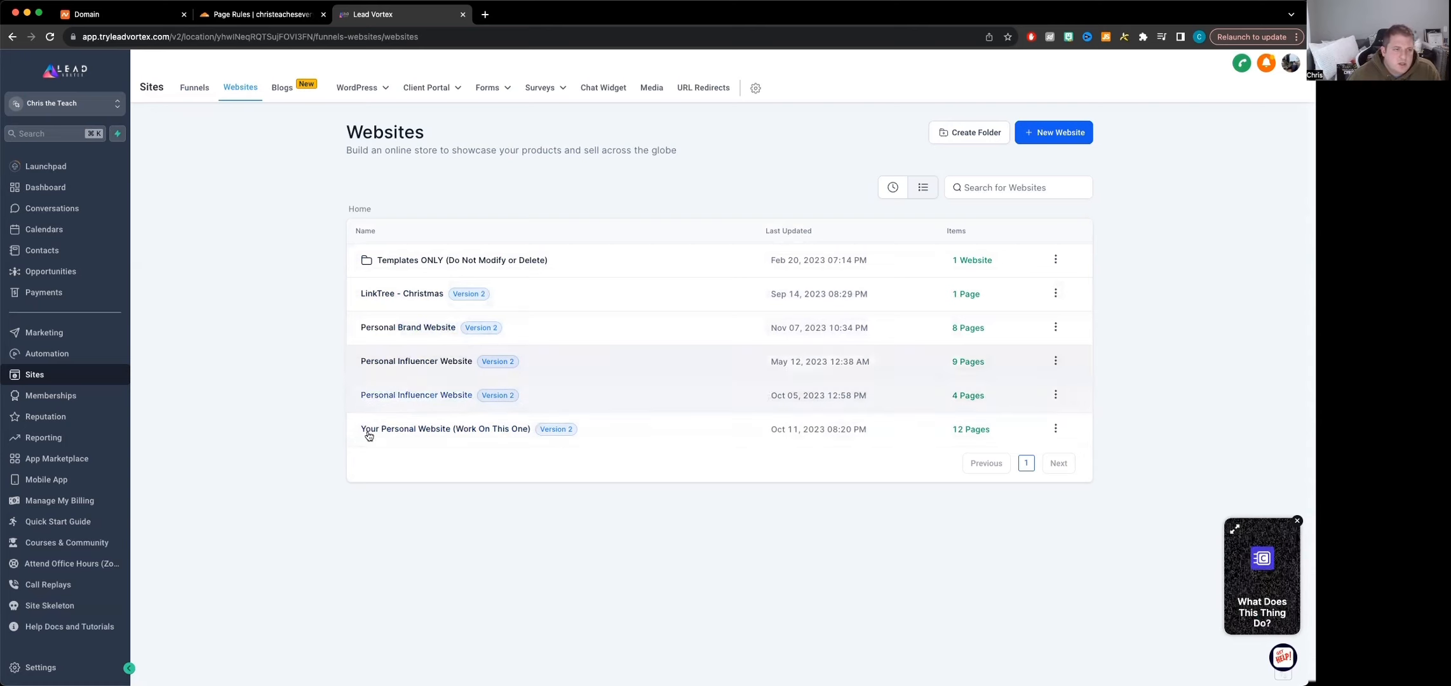
{"action": "left_click", "coordinate": [420, 396]}
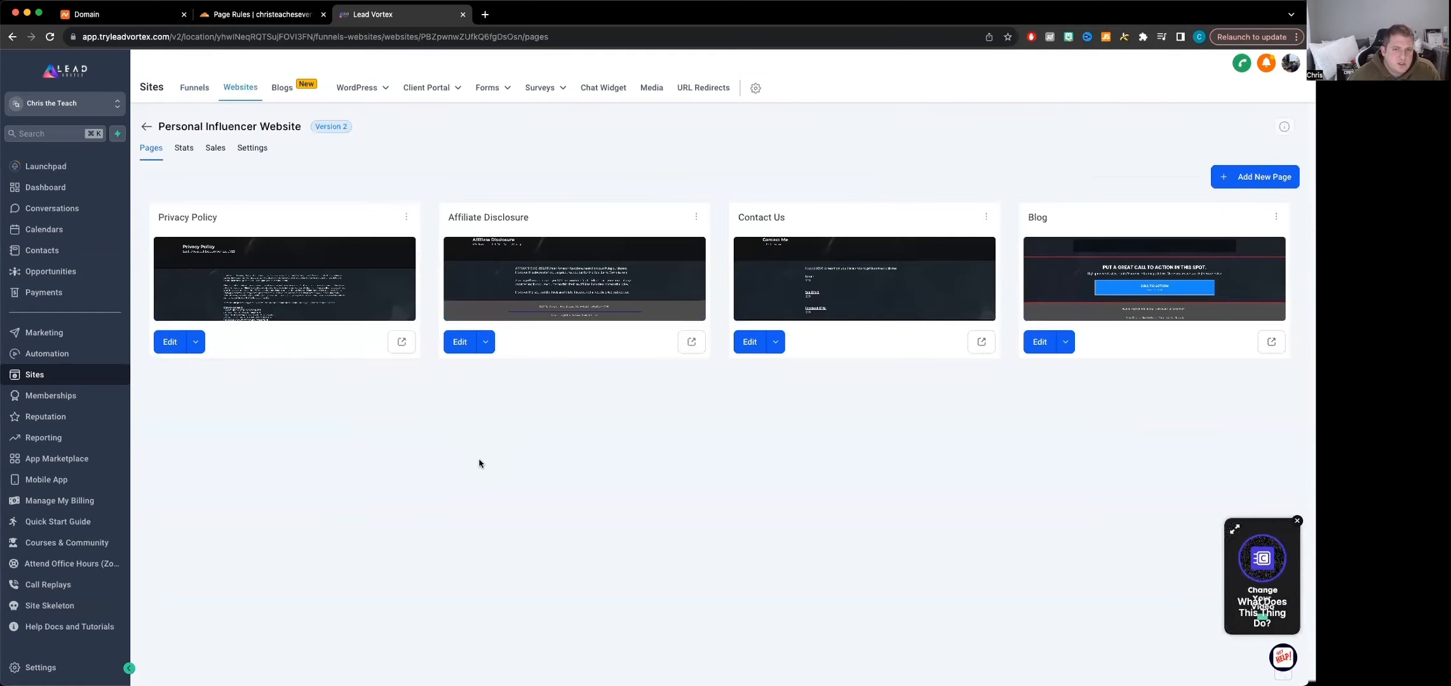
{"action": "left_click", "coordinate": [152, 131]}
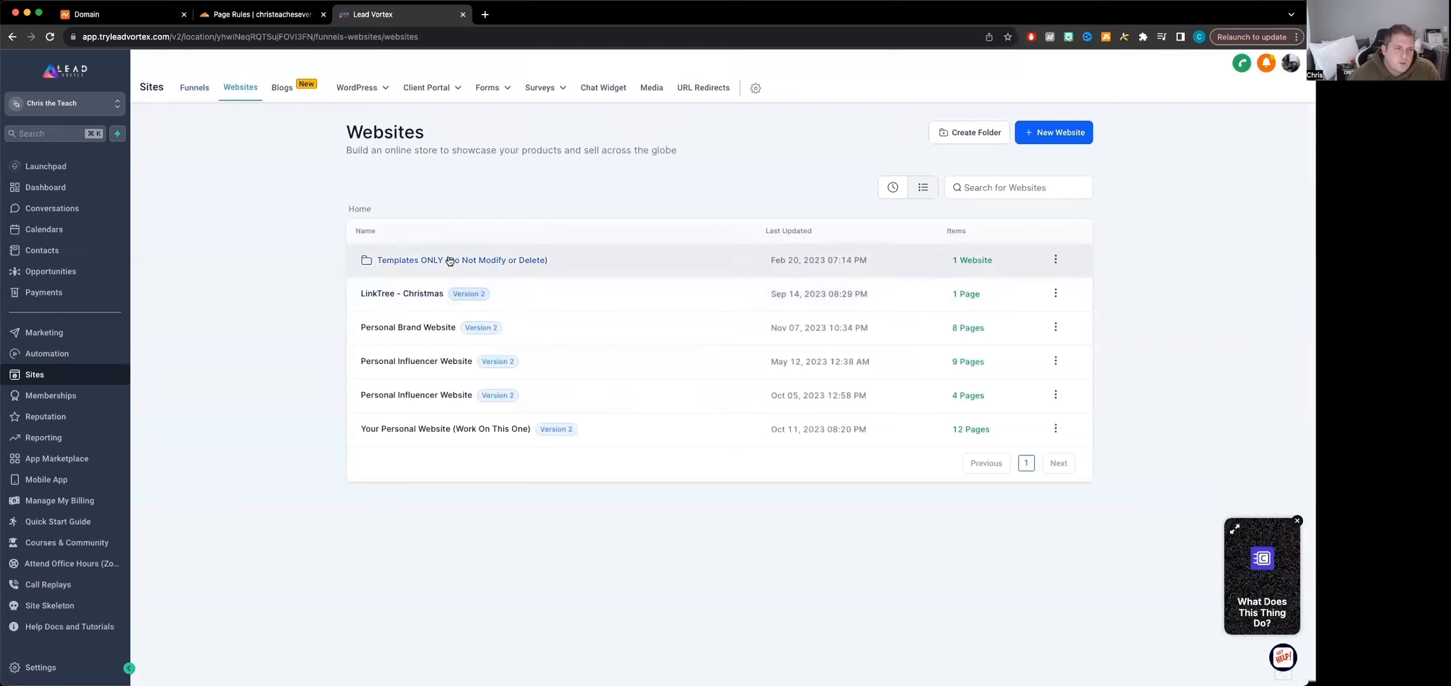
{"action": "left_click", "coordinate": [411, 328]}
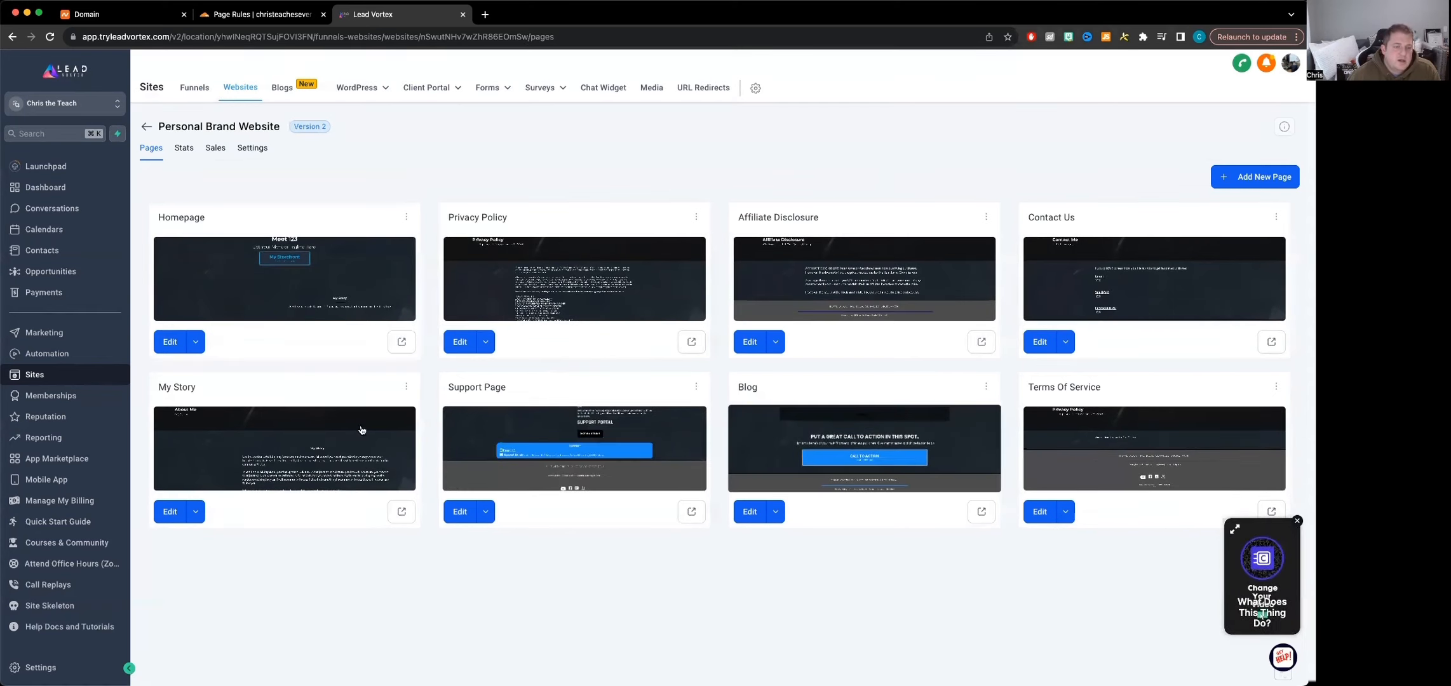
{"action": "left_click", "coordinate": [245, 148]}
{"action": "left_click", "coordinate": [918, 235]}
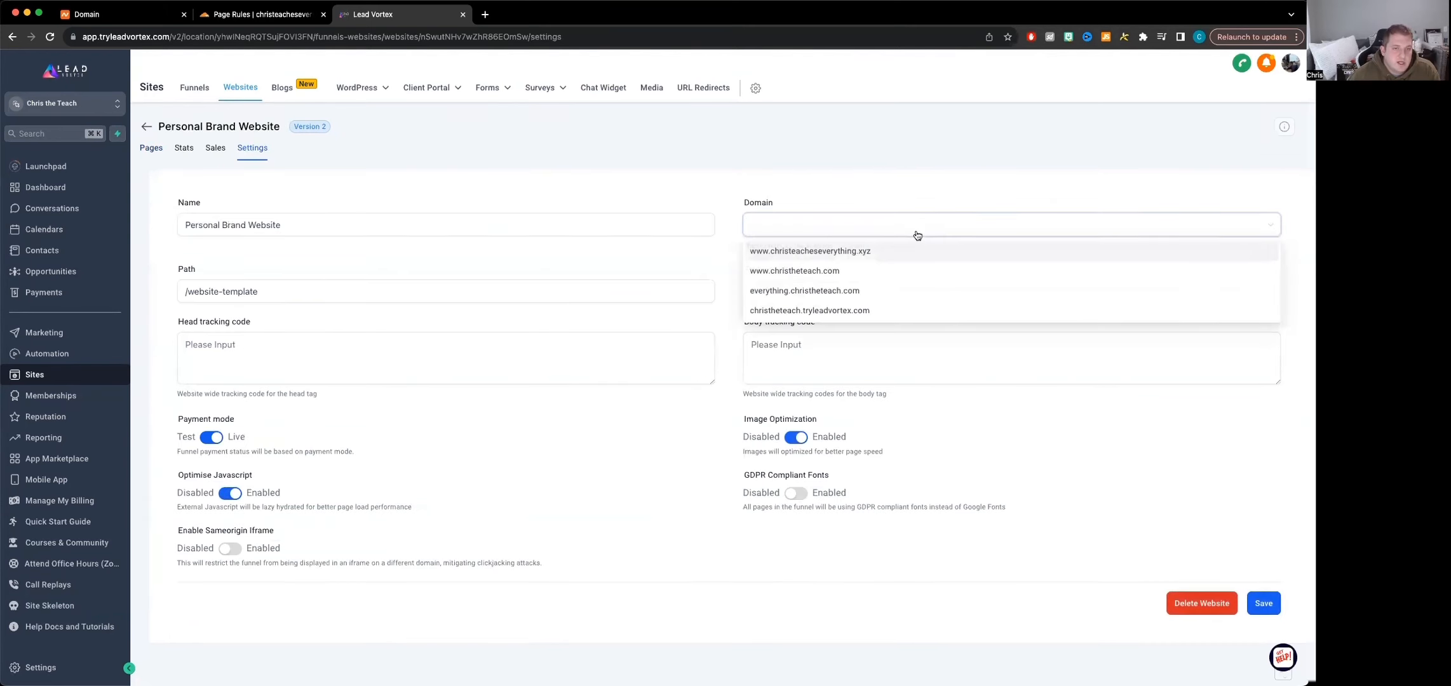
{"action": "left_click", "coordinate": [859, 253]}
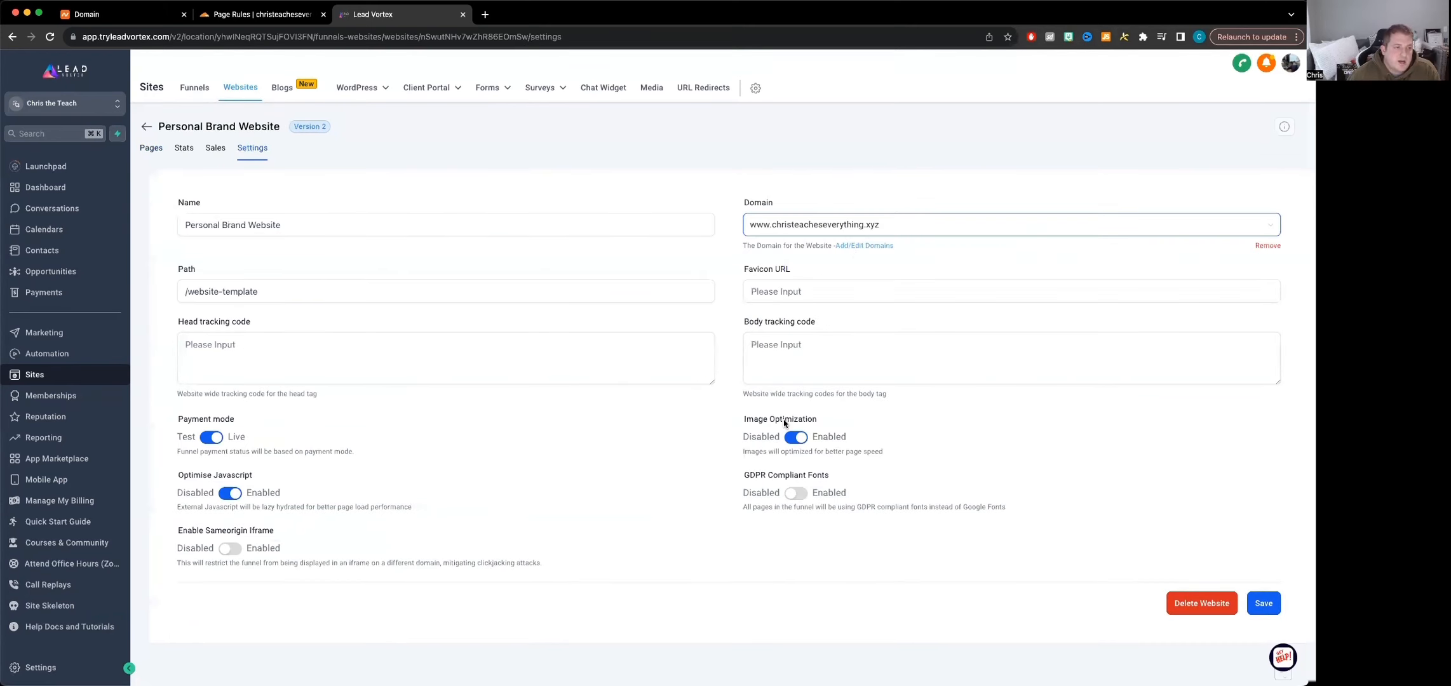
{"action": "left_click", "coordinate": [1261, 606]}
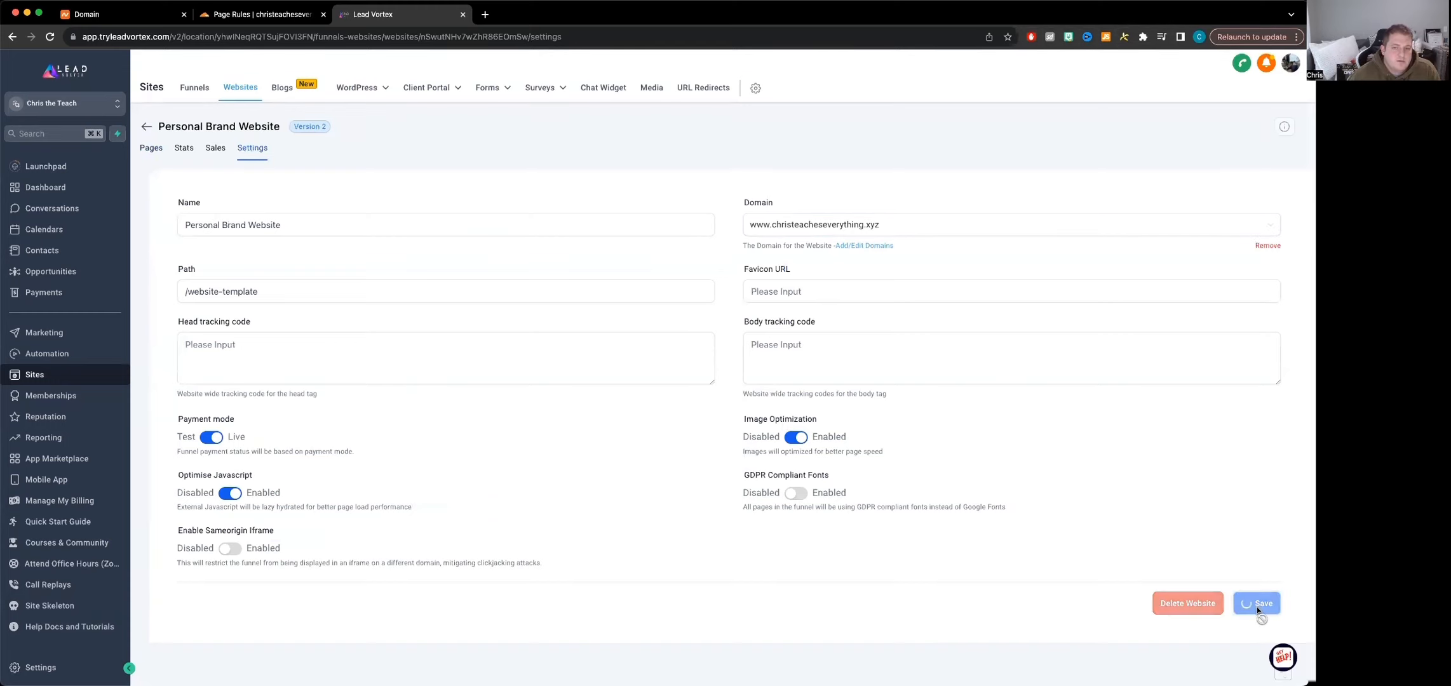
{"action": "left_click", "coordinate": [357, 289]}
{"action": "left_click", "coordinate": [446, 250]}
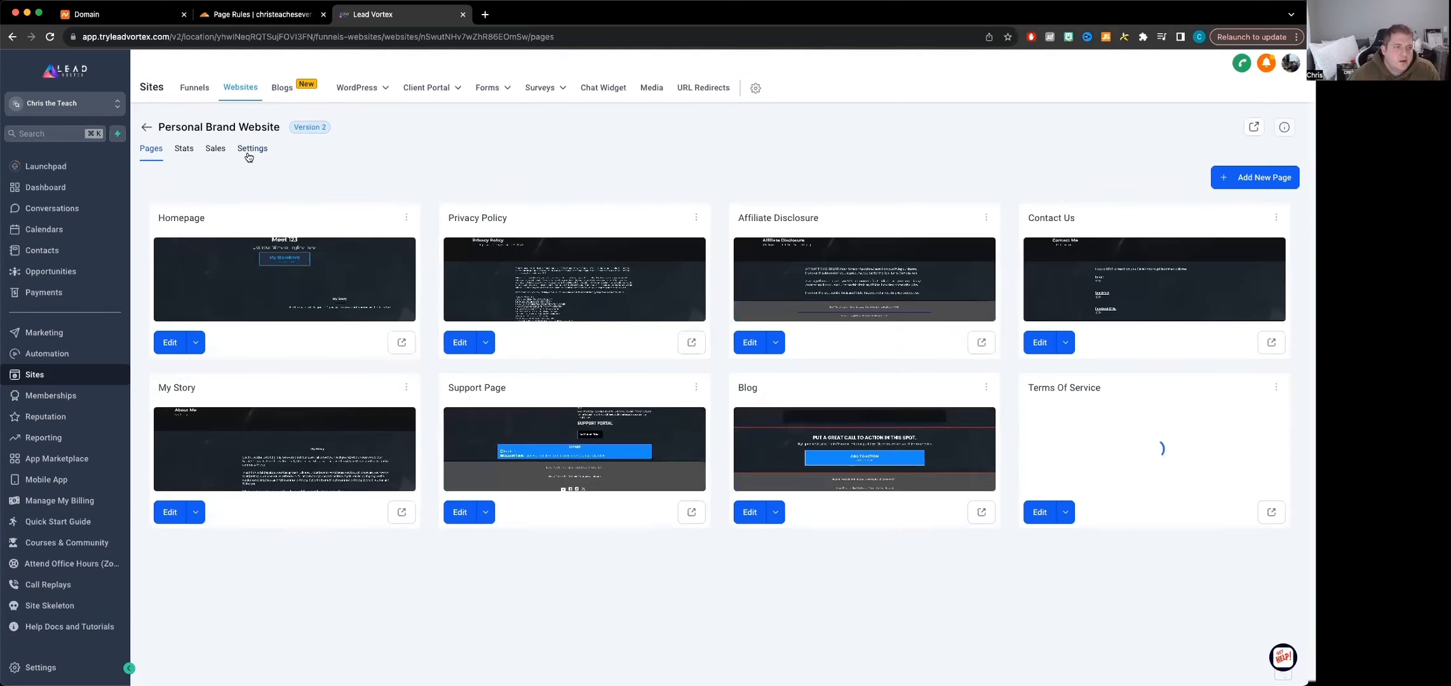
{"action": "left_click", "coordinate": [252, 150]}
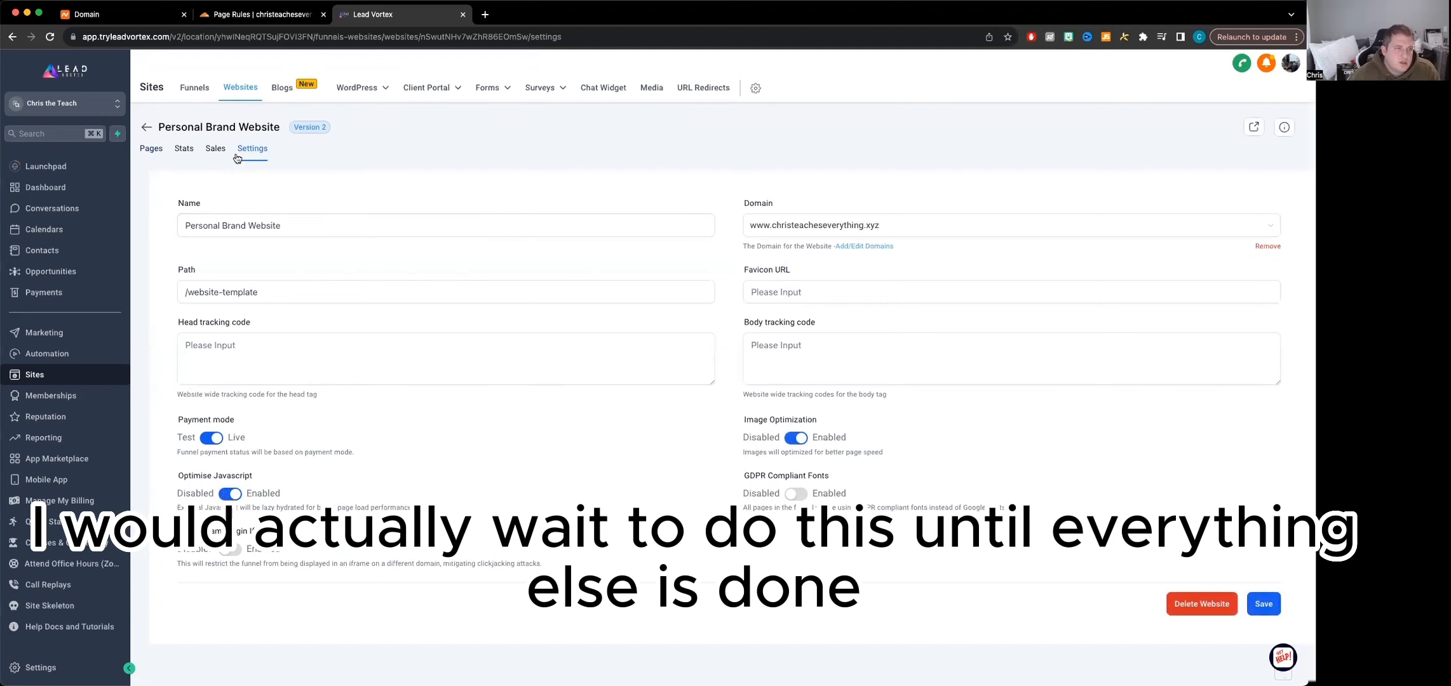
{"action": "left_click", "coordinate": [153, 150]}
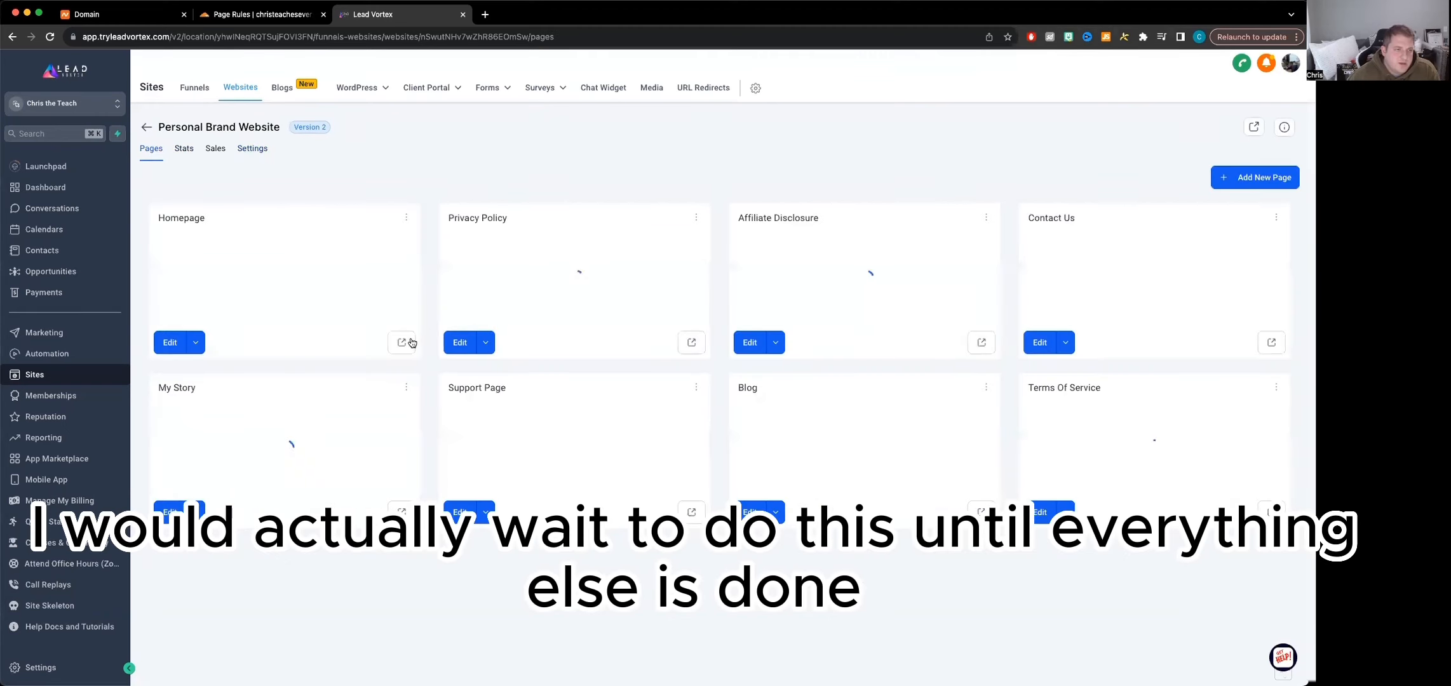
Open the Personal Brand Website's homepage in the page editor, switch to the My Story page, and look over its content
{"action": "left_click", "coordinate": [167, 343]}
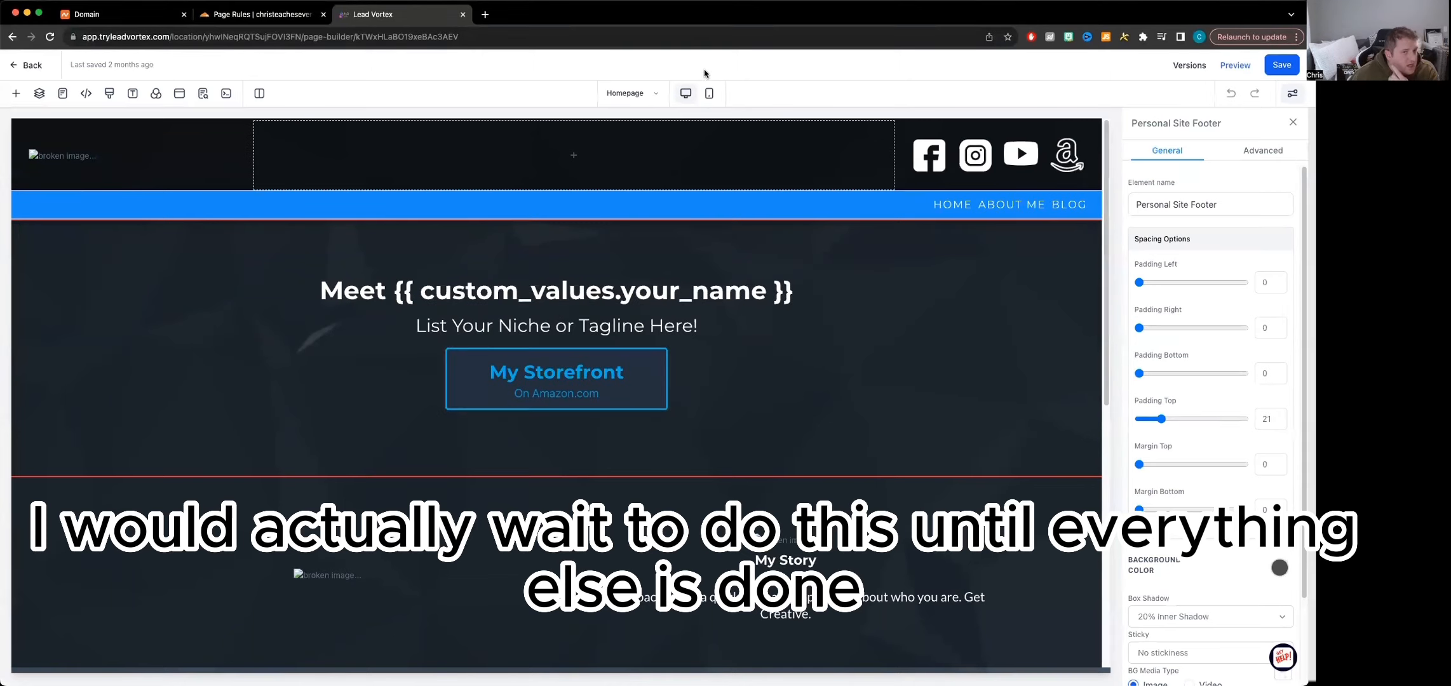
{"action": "left_click", "coordinate": [626, 94]}
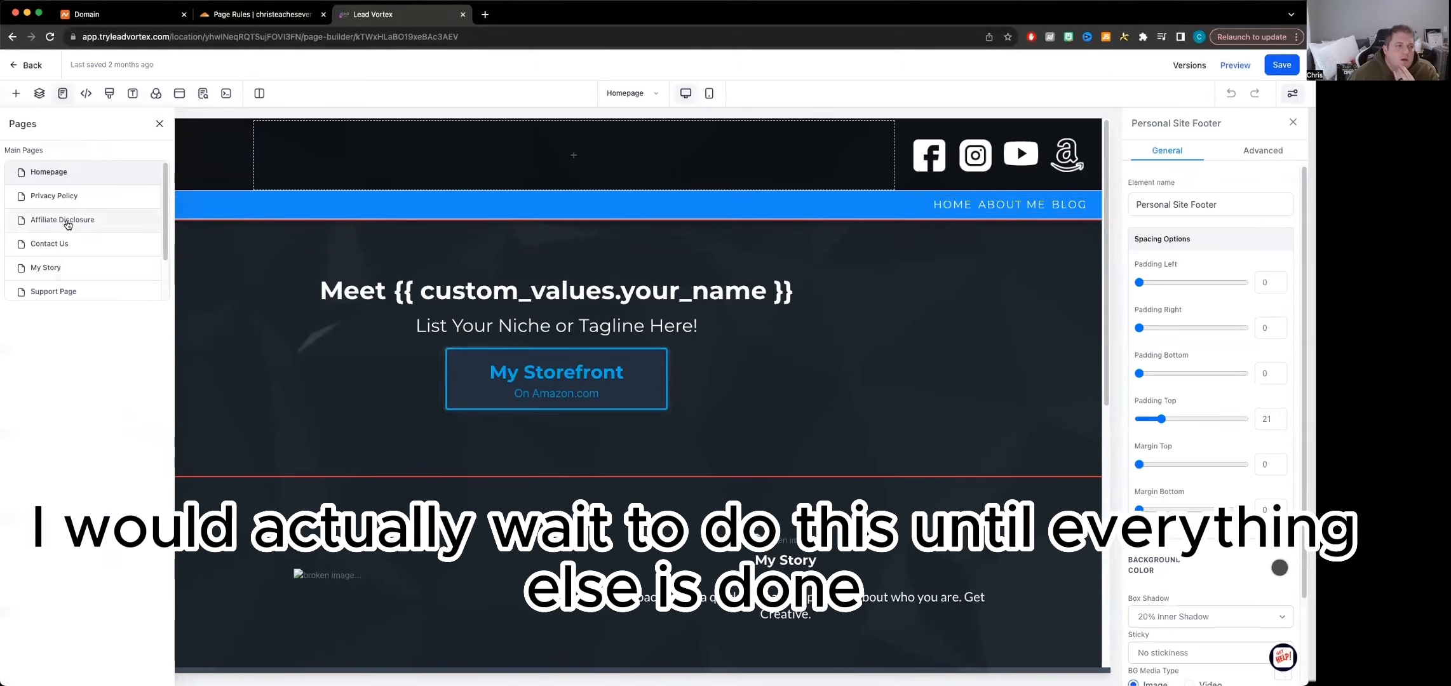
{"action": "left_click", "coordinate": [46, 268]}
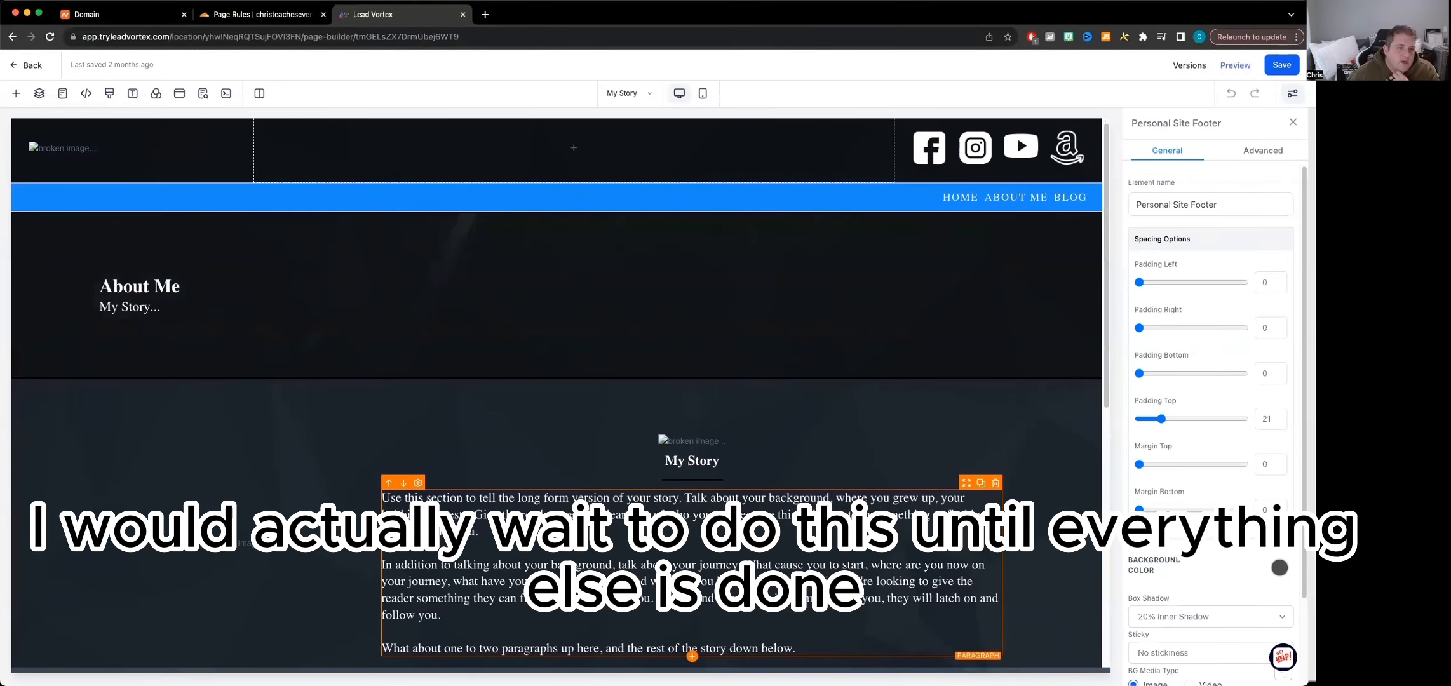
{"action": "scroll", "coordinate": [685, 510], "scroll_direction": "down", "scroll_amount": 3}
{"action": "scroll", "coordinate": [572, 571], "scroll_direction": "down", "scroll_amount": 5}
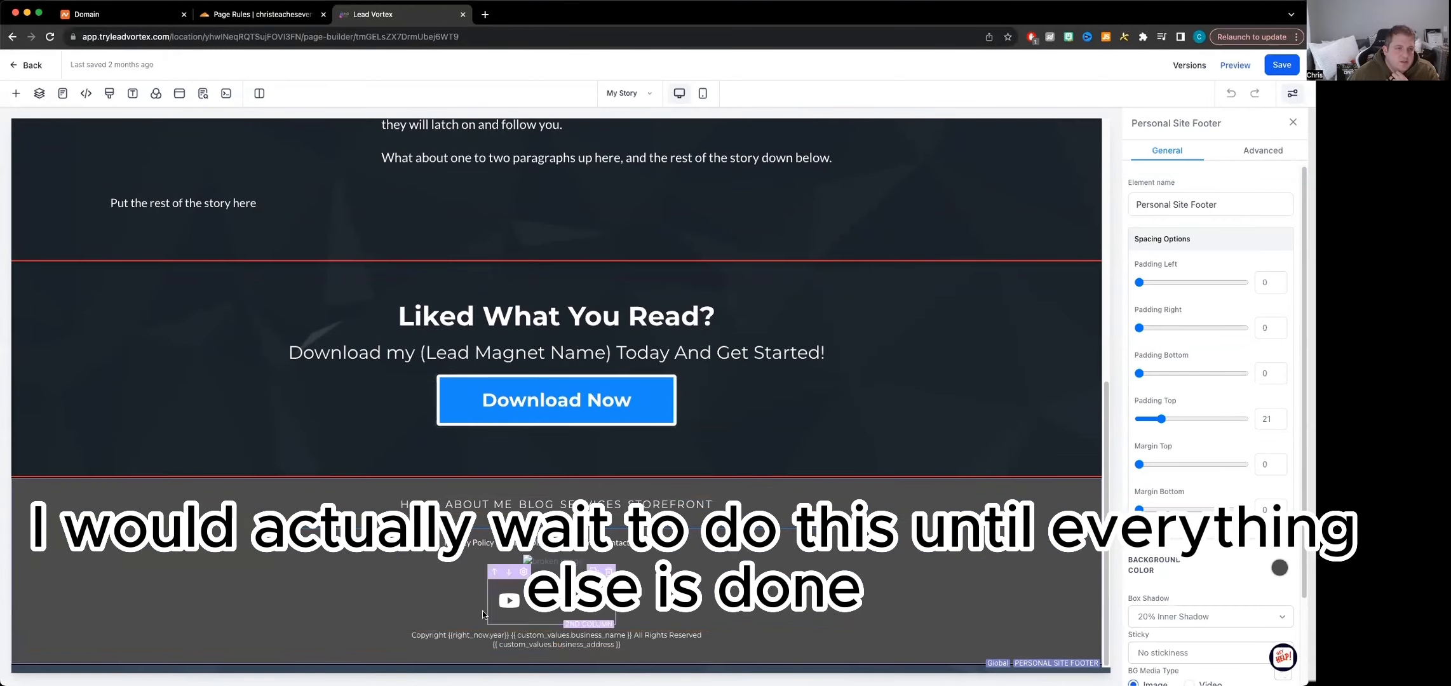
{"action": "scroll", "coordinate": [699, 508], "scroll_direction": "up", "scroll_amount": 8}
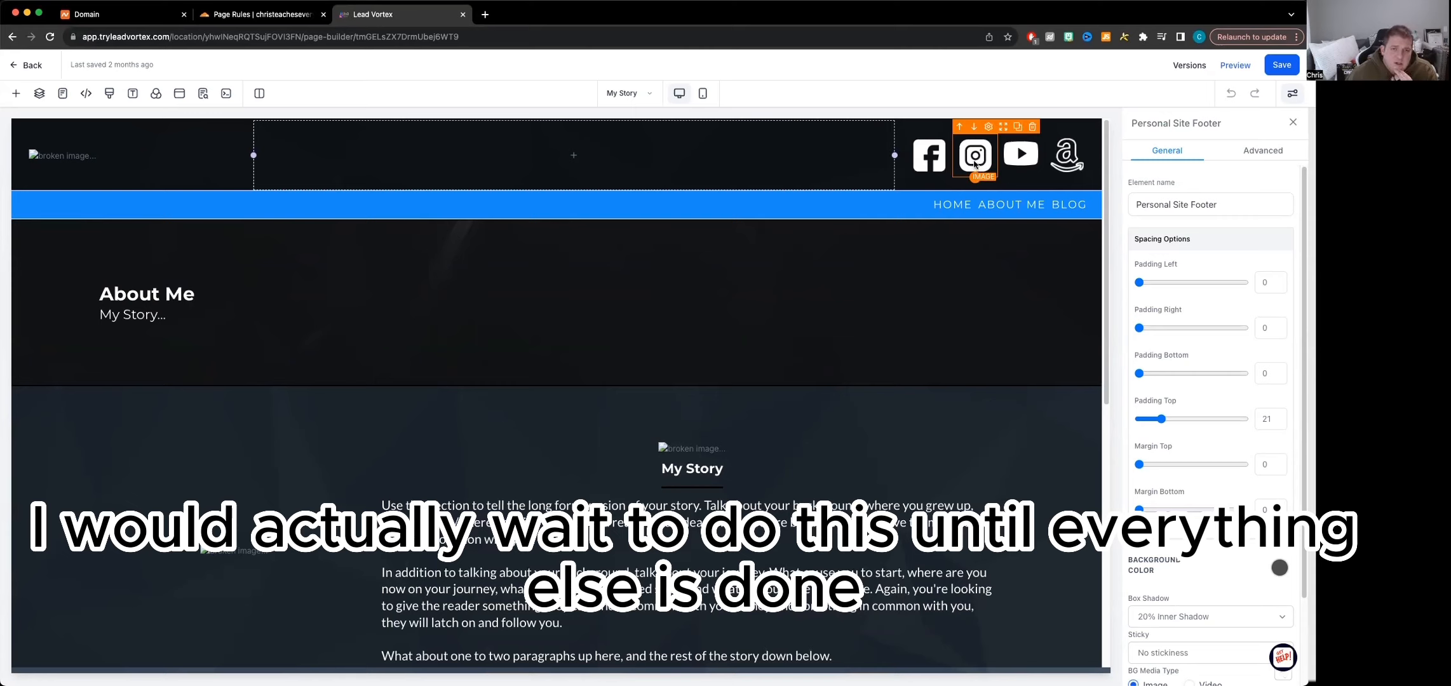
Inspect the Instagram icon's website link on the My Story page and return to the Personal Brand Website's pages
{"action": "left_click", "coordinate": [976, 164]}
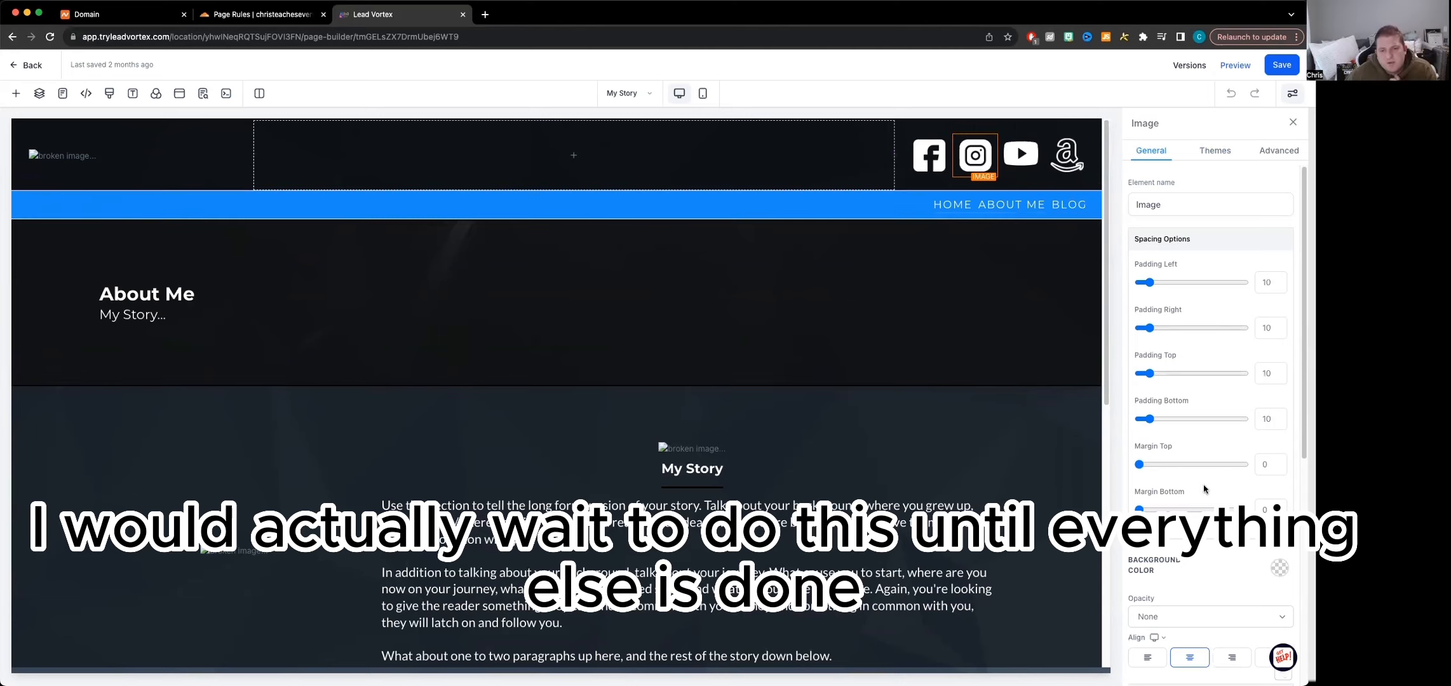
{"action": "scroll", "coordinate": [1202, 490], "scroll_direction": "down", "scroll_amount": 10}
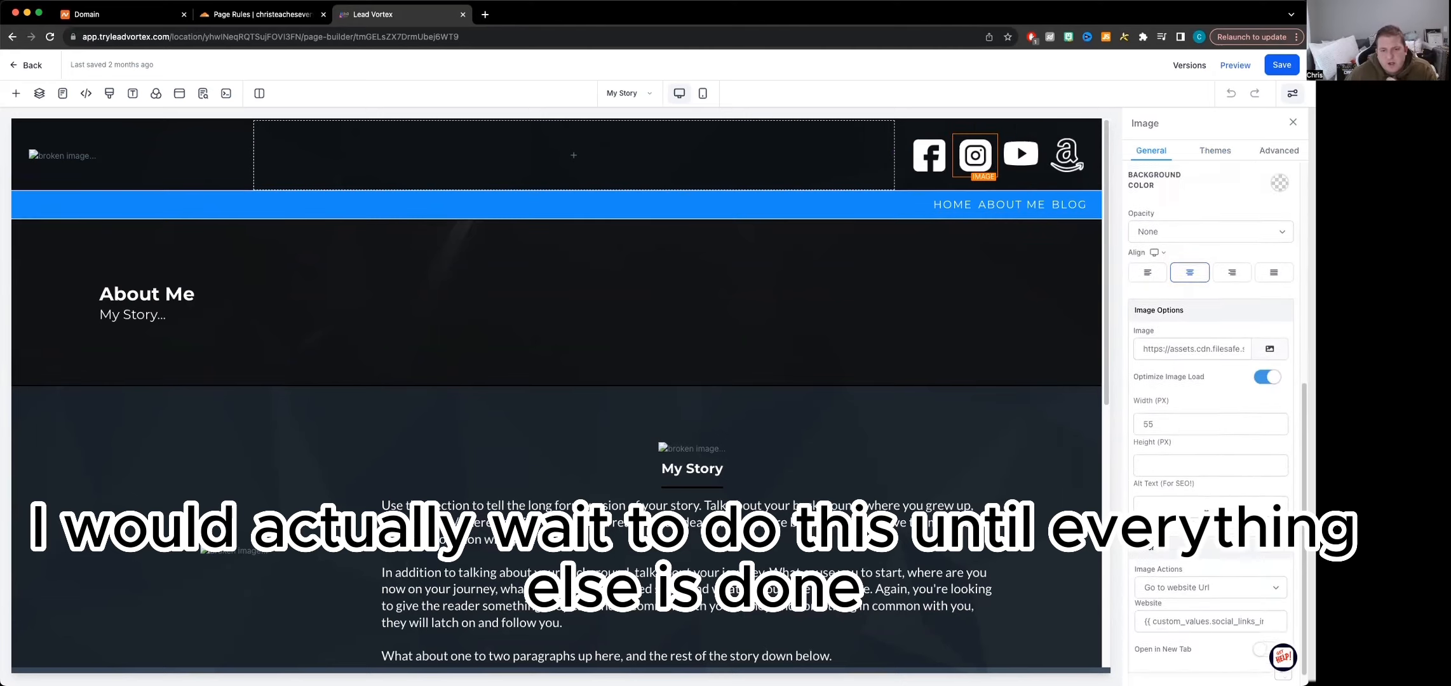
{"action": "left_click_drag", "start_coordinate": [1211, 599], "coordinate": [1279, 597]}
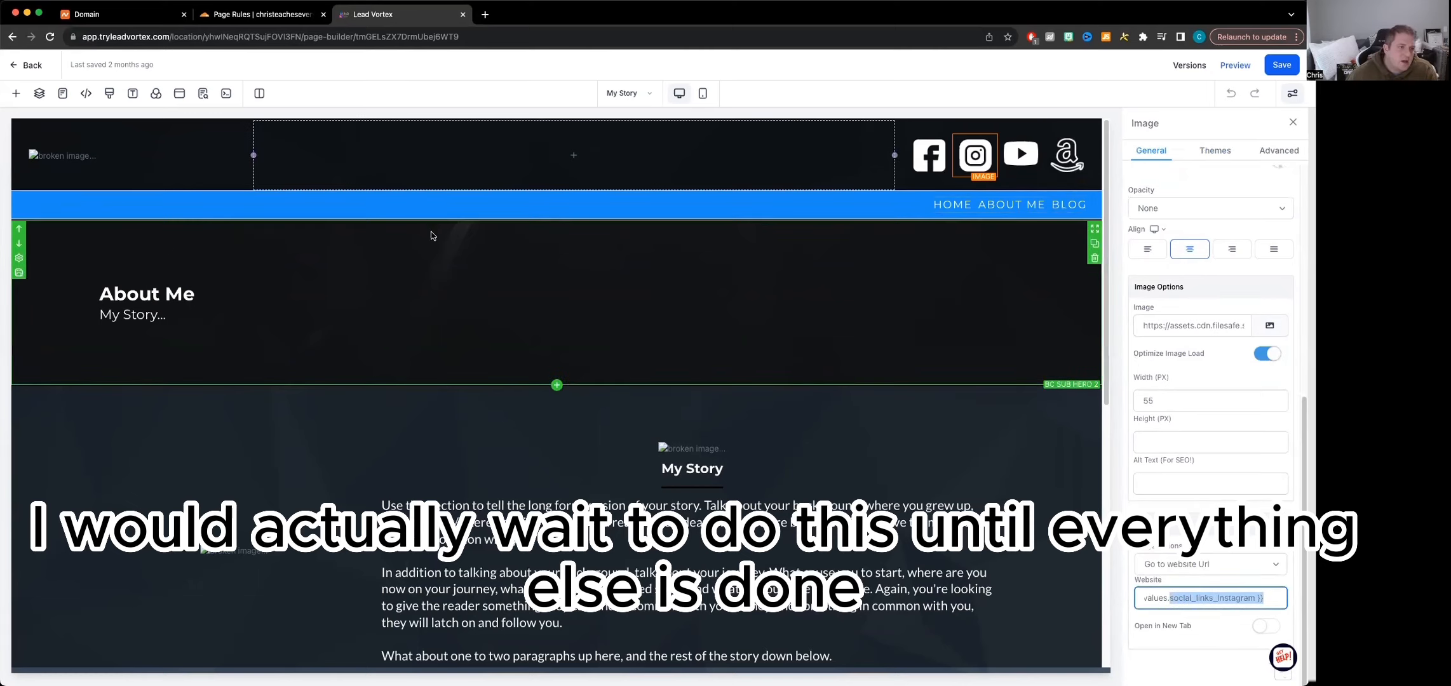
{"action": "left_click", "coordinate": [709, 508]}
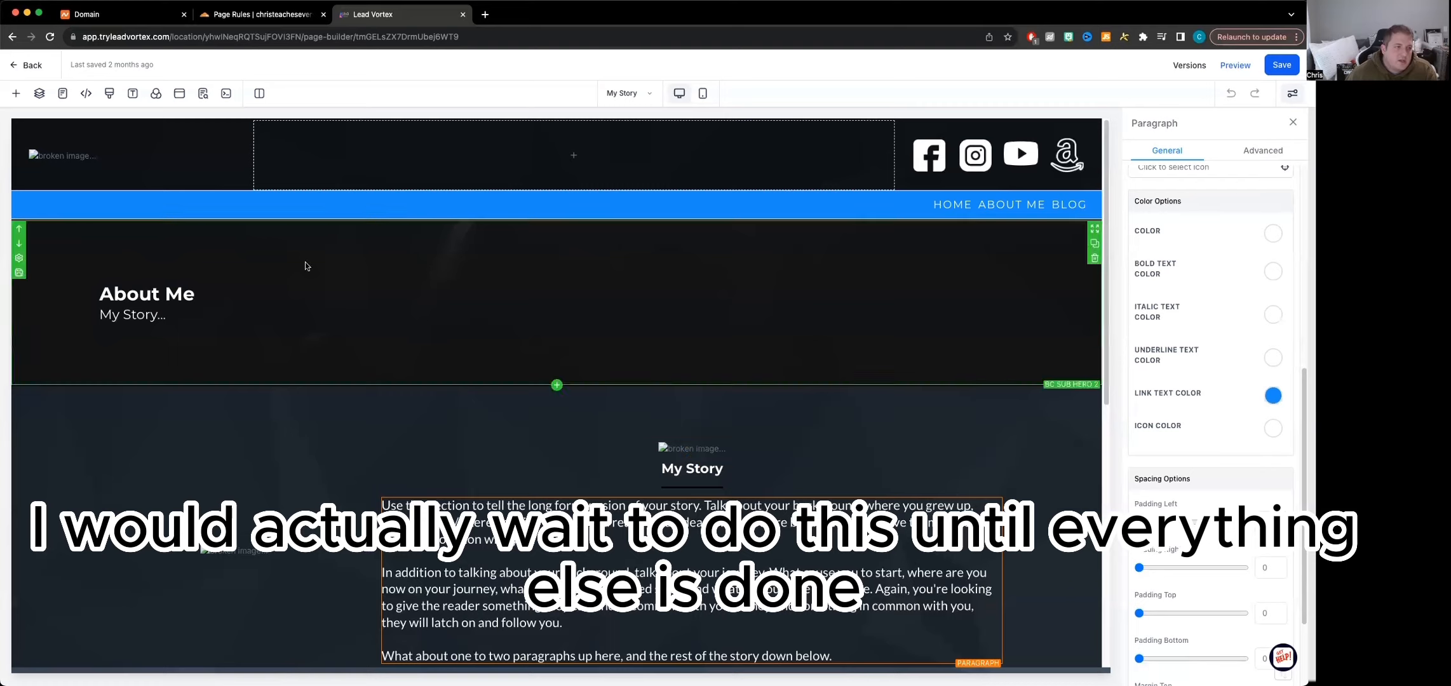
{"action": "left_click", "coordinate": [13, 66]}
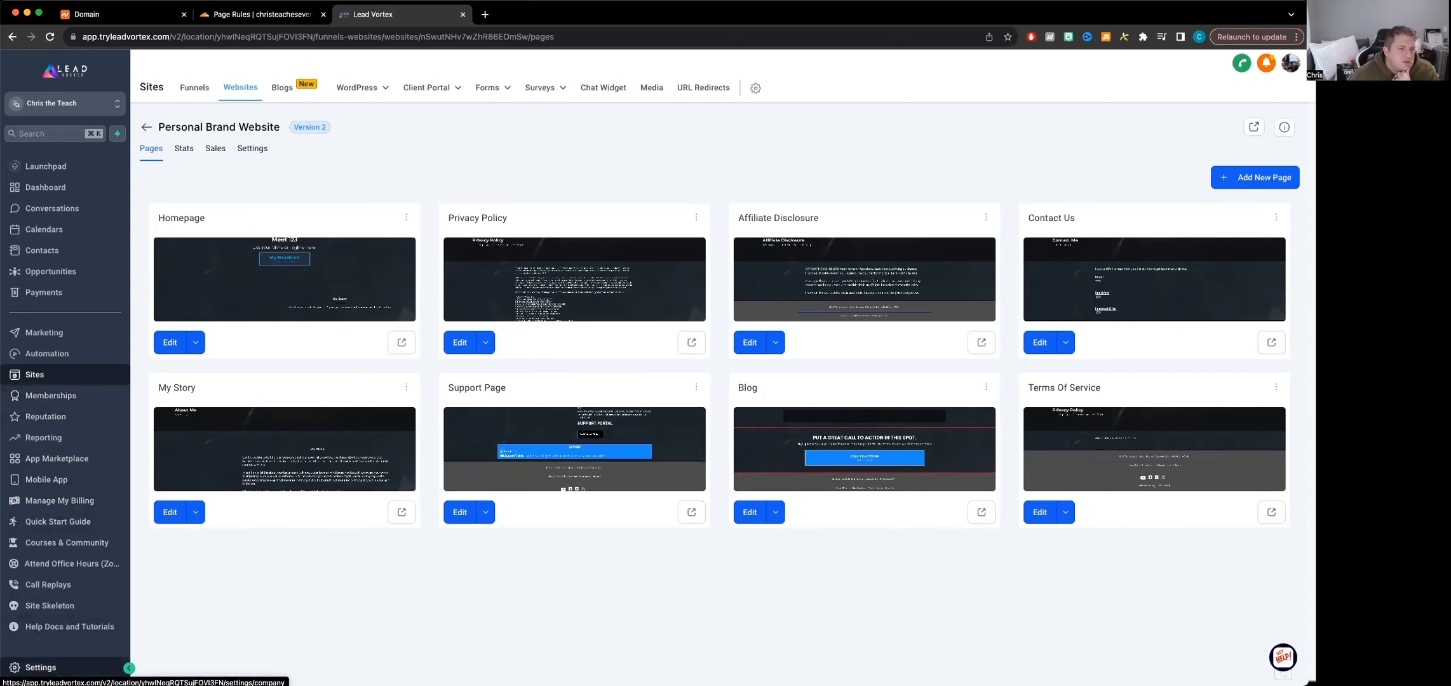
Search the account's custom values for "face" and open the Social Links - Facebook Group value for editing
{"action": "left_click", "coordinate": [38, 667]}
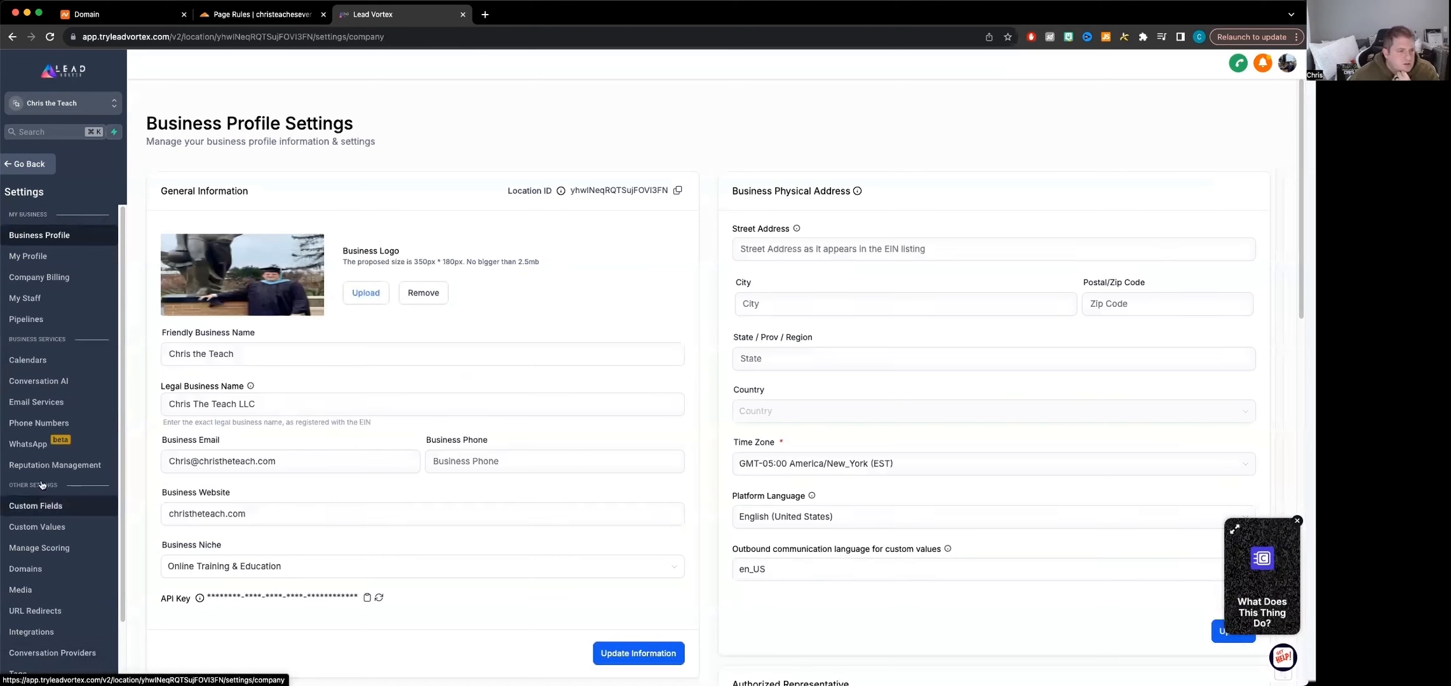
{"action": "left_click", "coordinate": [52, 531]}
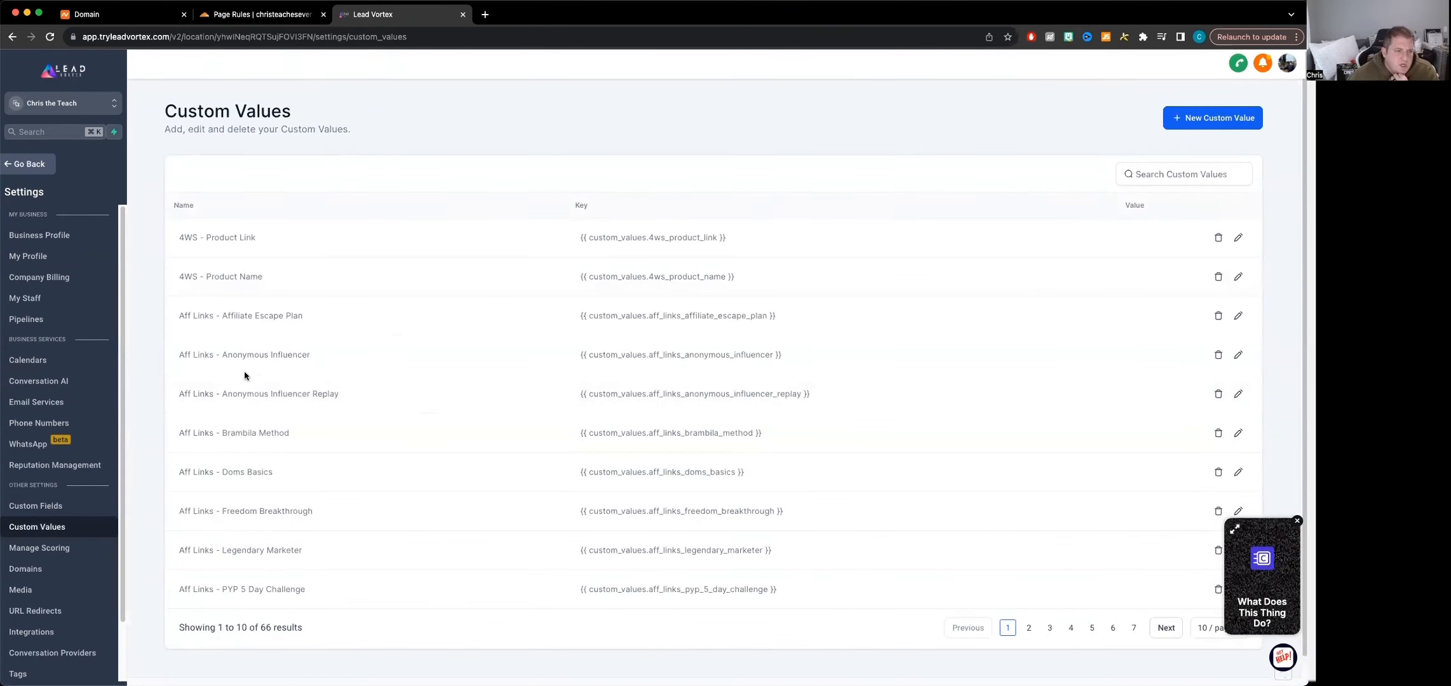
{"action": "scroll", "coordinate": [359, 591], "scroll_direction": "down", "scroll_amount": 1}
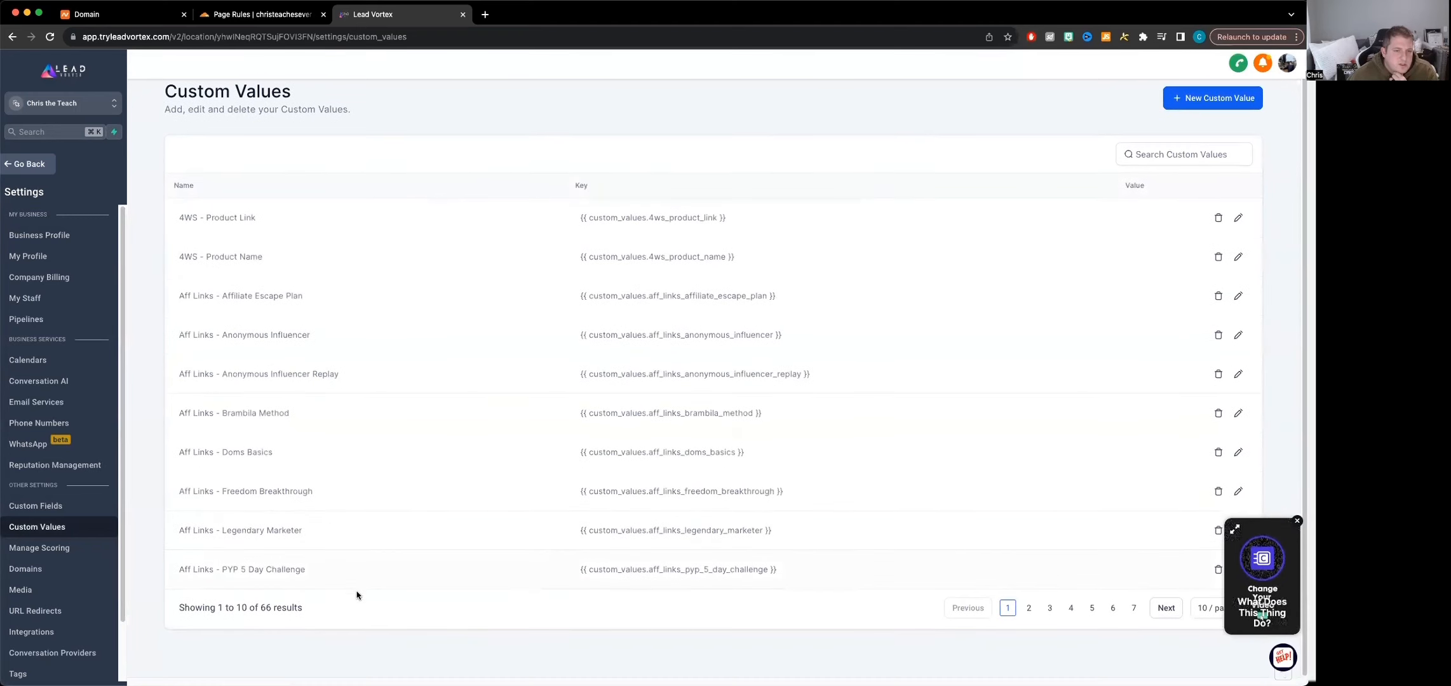
{"action": "left_click", "coordinate": [1118, 163]}
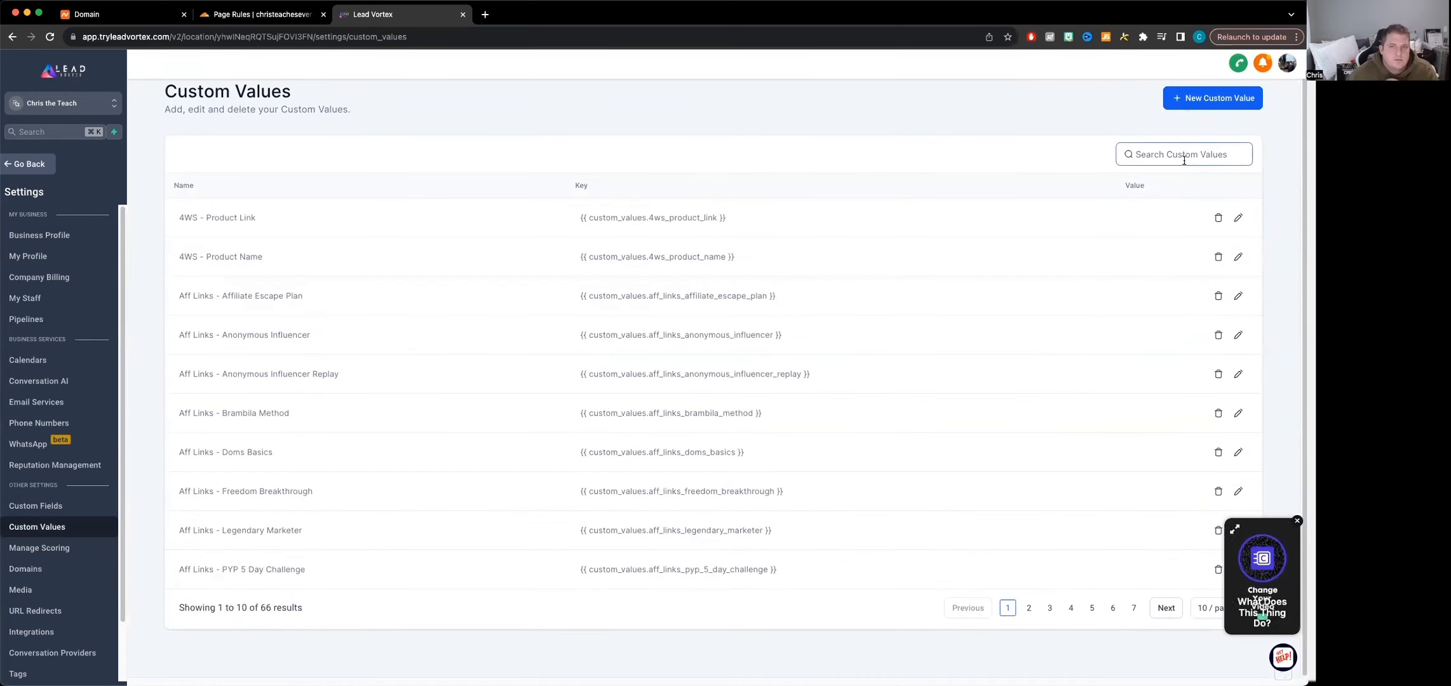
{"action": "type", "text": "face"}
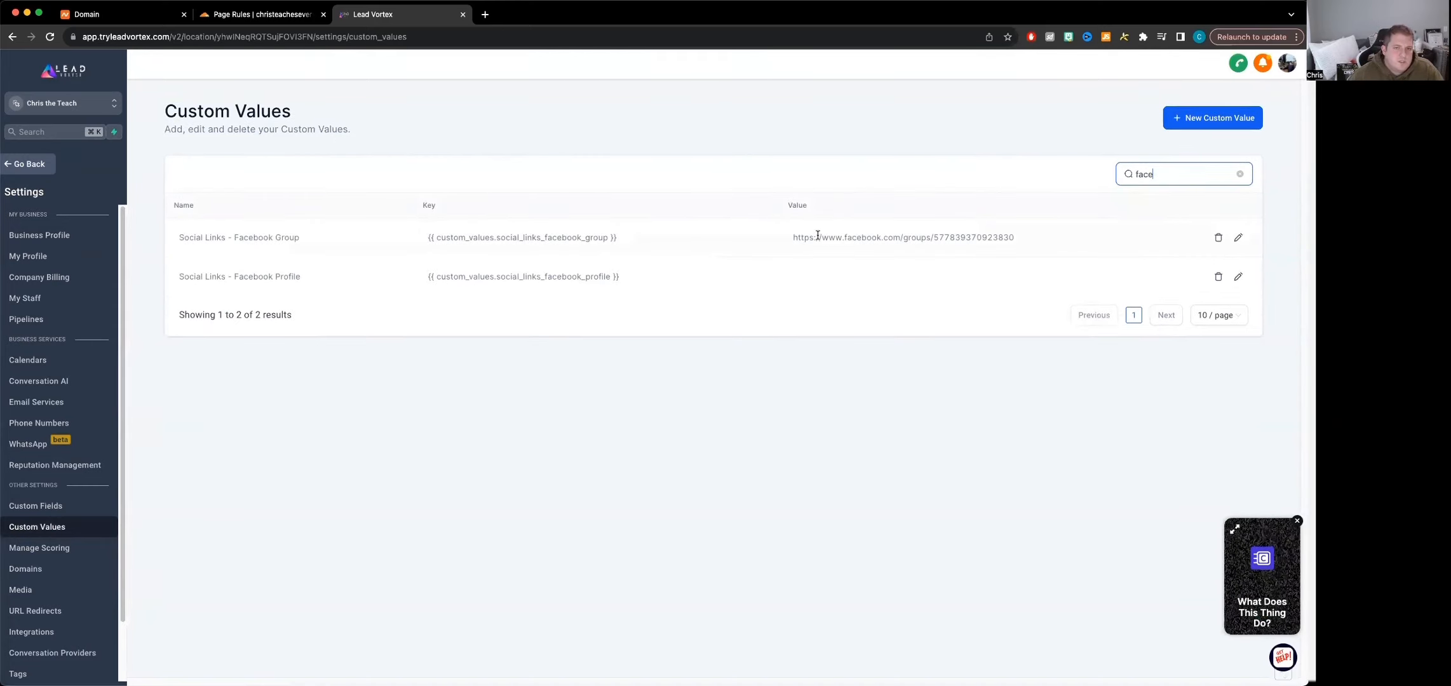
{"action": "left_click", "coordinate": [1238, 240]}
{"action": "left_click", "coordinate": [749, 420]}
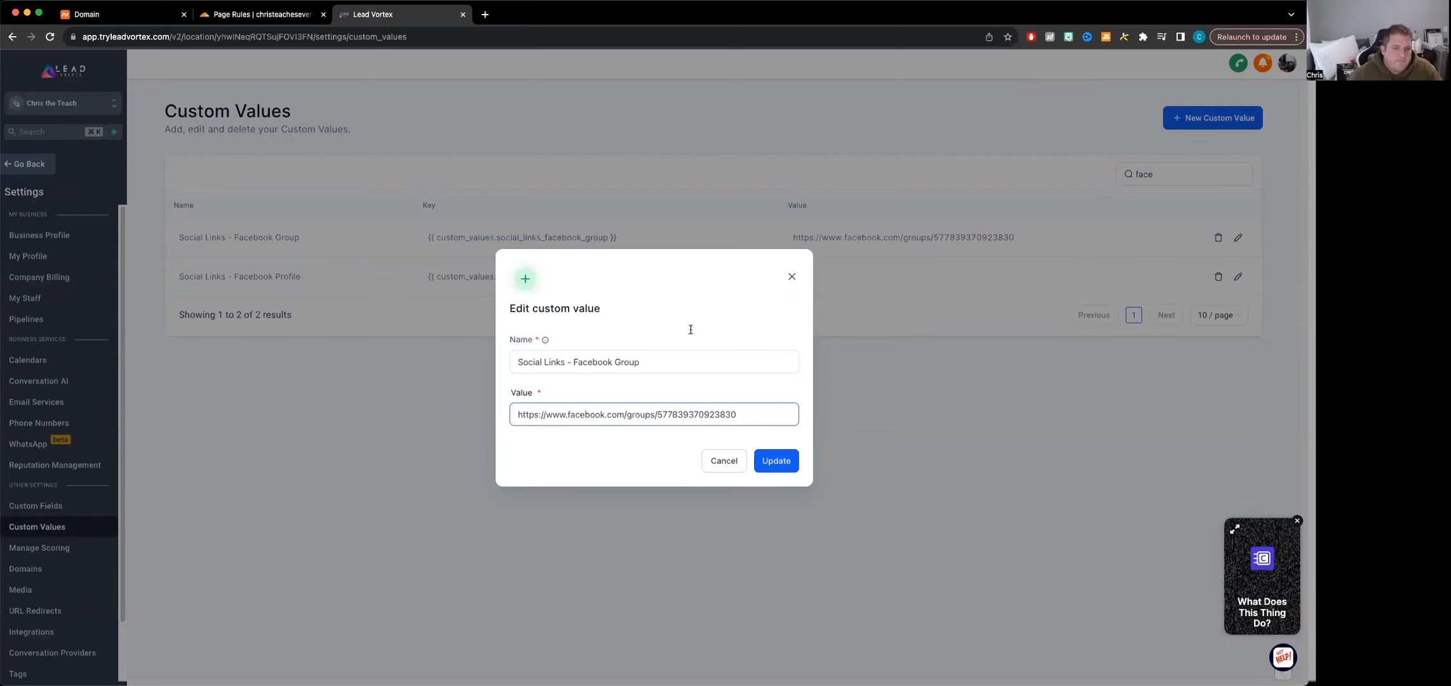
Open the Facebook group at facebook.com/groups/christheteach/ in a new browser tab and copy its address
{"action": "left_click", "coordinate": [486, 12]}
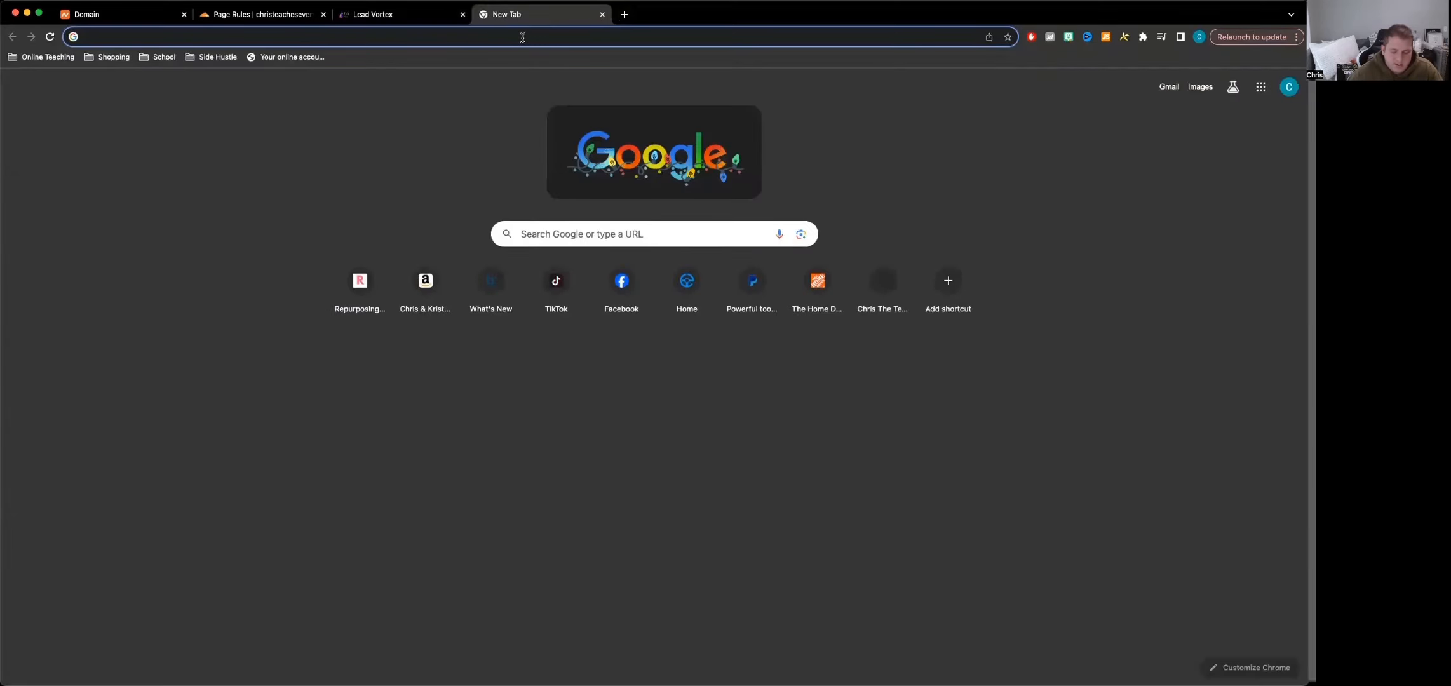
{"action": "type", "text": "facebook.com"}
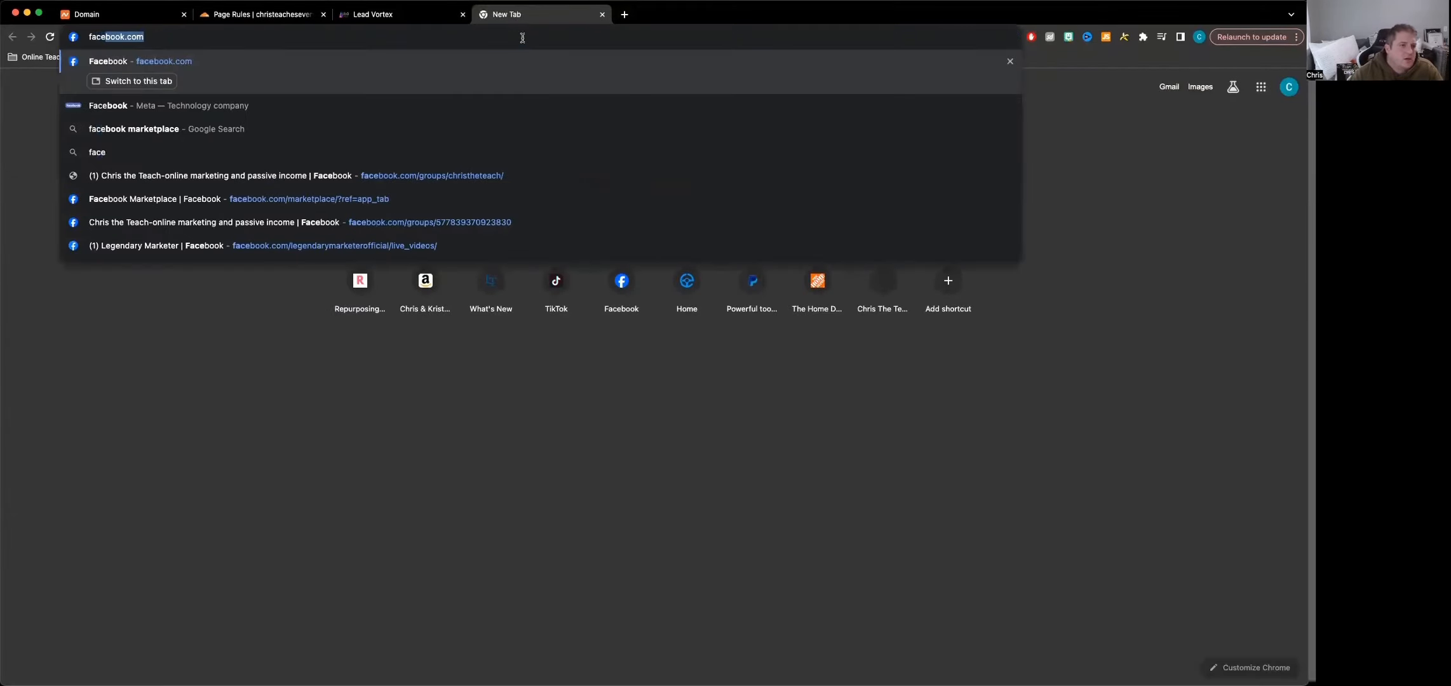
{"action": "key", "text": "Down"}
{"action": "key", "text": "Down"}
{"action": "key", "text": "Down"}
{"action": "key", "text": "Down"}
{"action": "key", "text": "Return"}
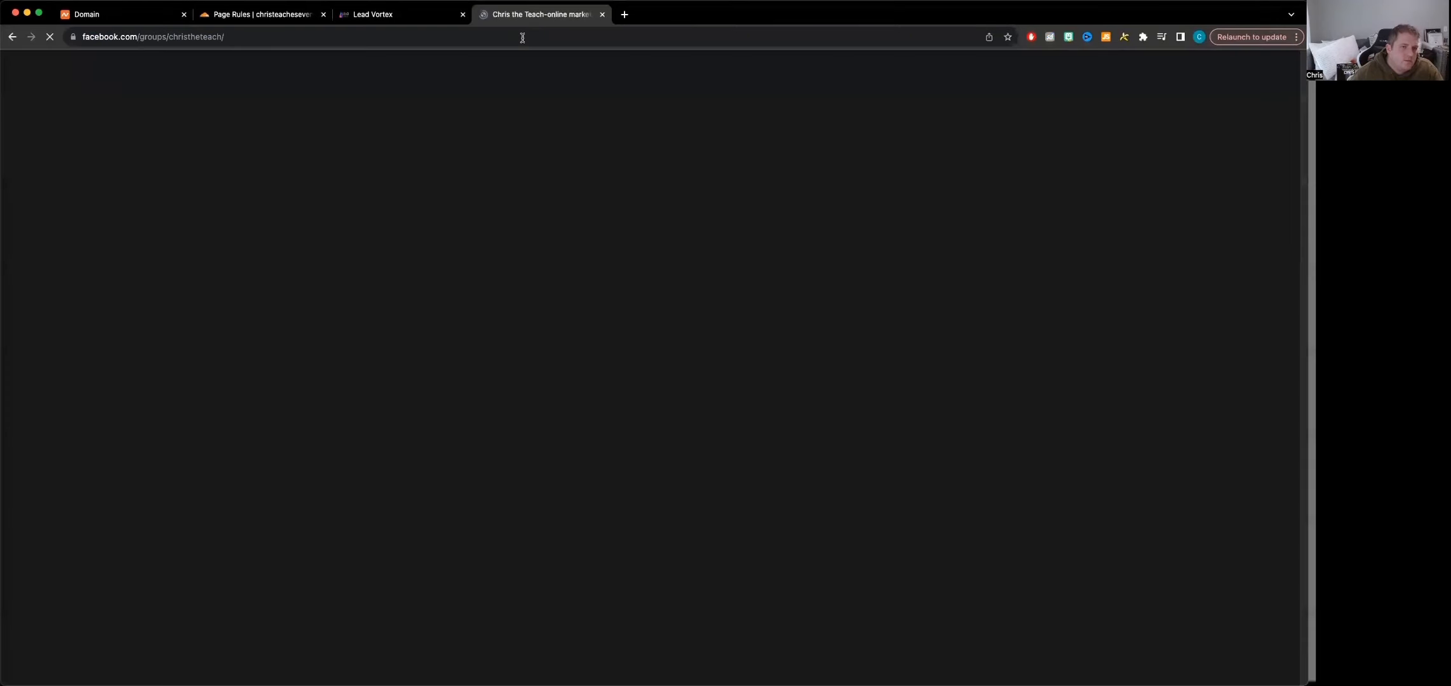
{"action": "left_click", "coordinate": [270, 37]}
{"action": "key", "text": "super+c"}
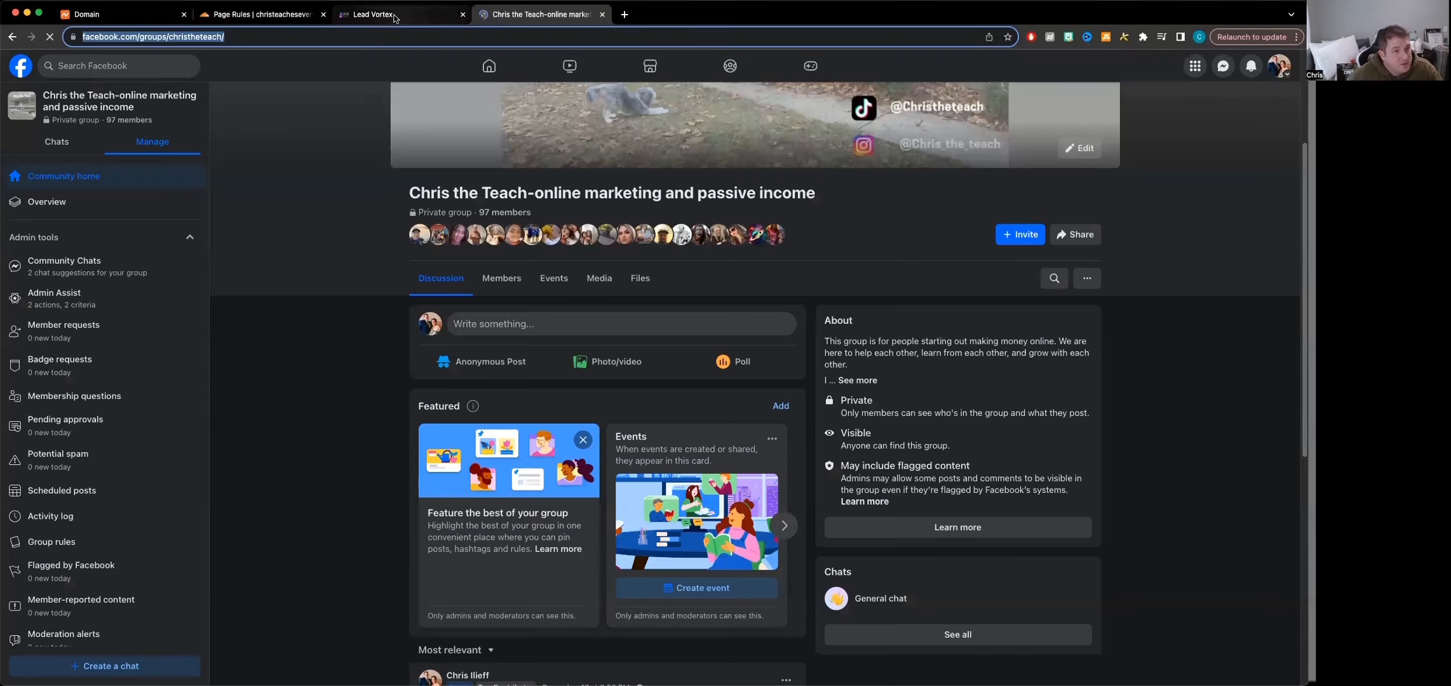
{"action": "left_click", "coordinate": [466, 19]}
{"action": "left_click", "coordinate": [673, 421]}
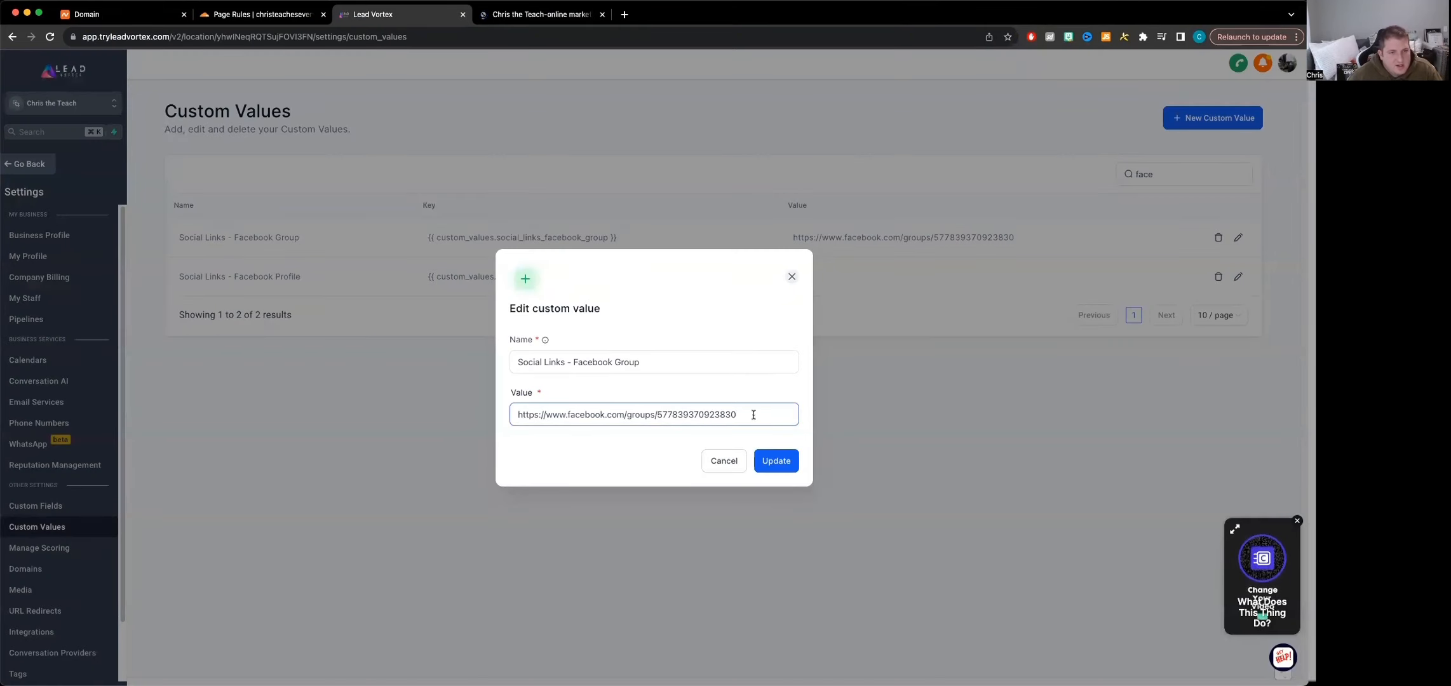
{"action": "left_click_drag", "start_coordinate": [753, 414], "coordinate": [469, 427]}
{"action": "key", "text": "super+v"}
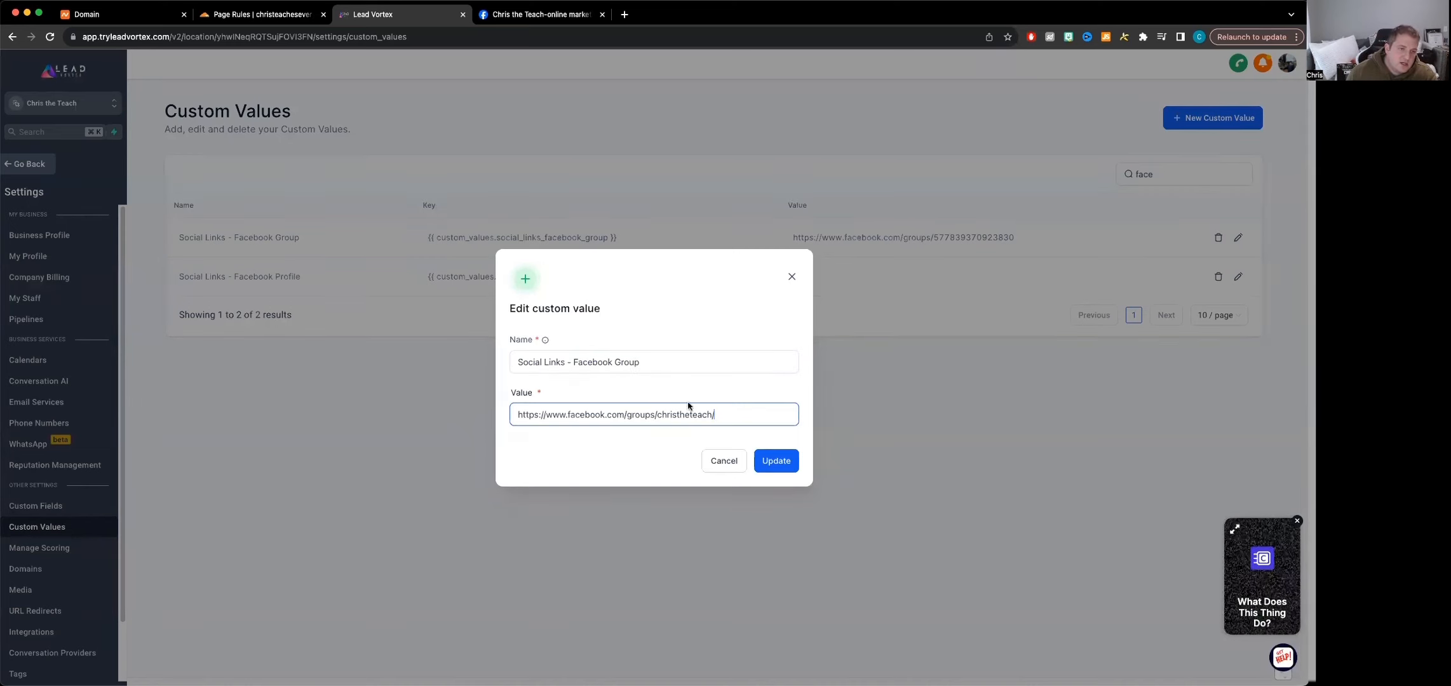
{"action": "left_click", "coordinate": [775, 465]}
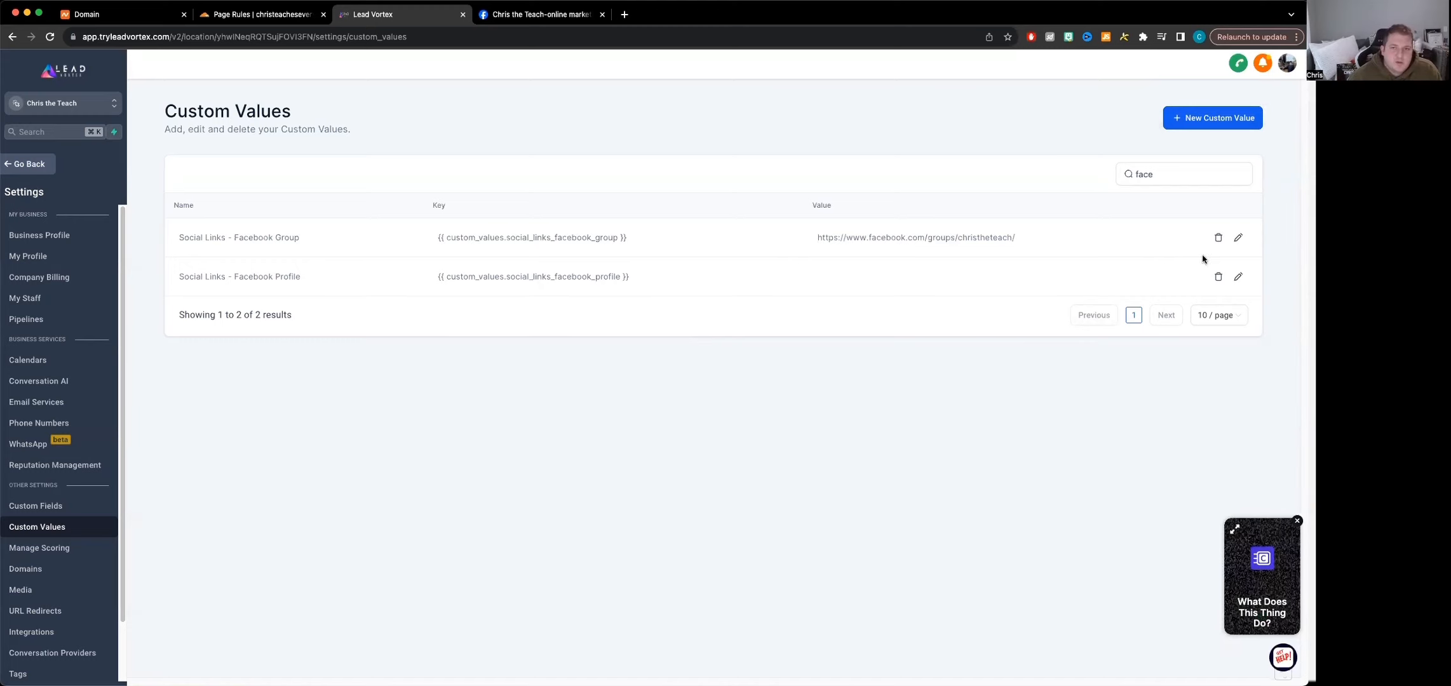
Clear the custom values search, look through pages 5 and 6 of the list, and open the Launchpad
{"action": "double_click", "coordinate": [1182, 175]}
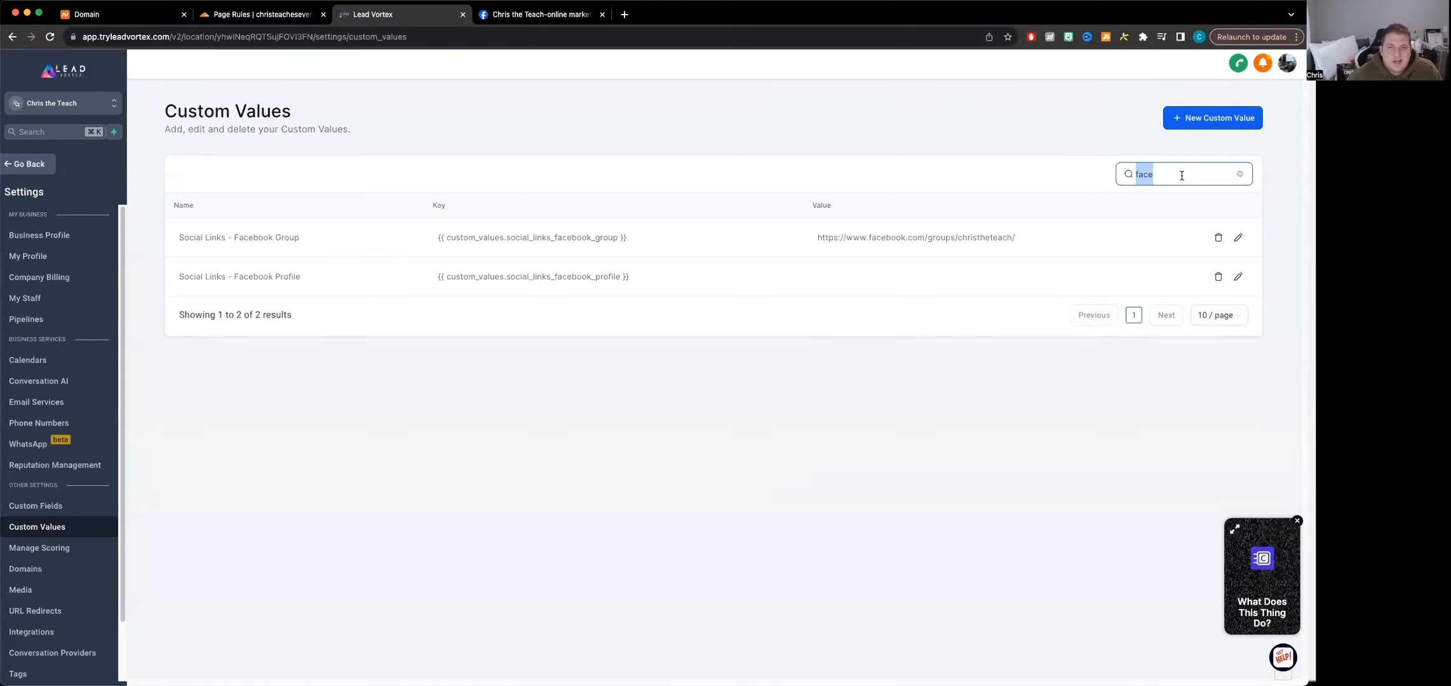
{"action": "left_click", "coordinate": [1239, 173]}
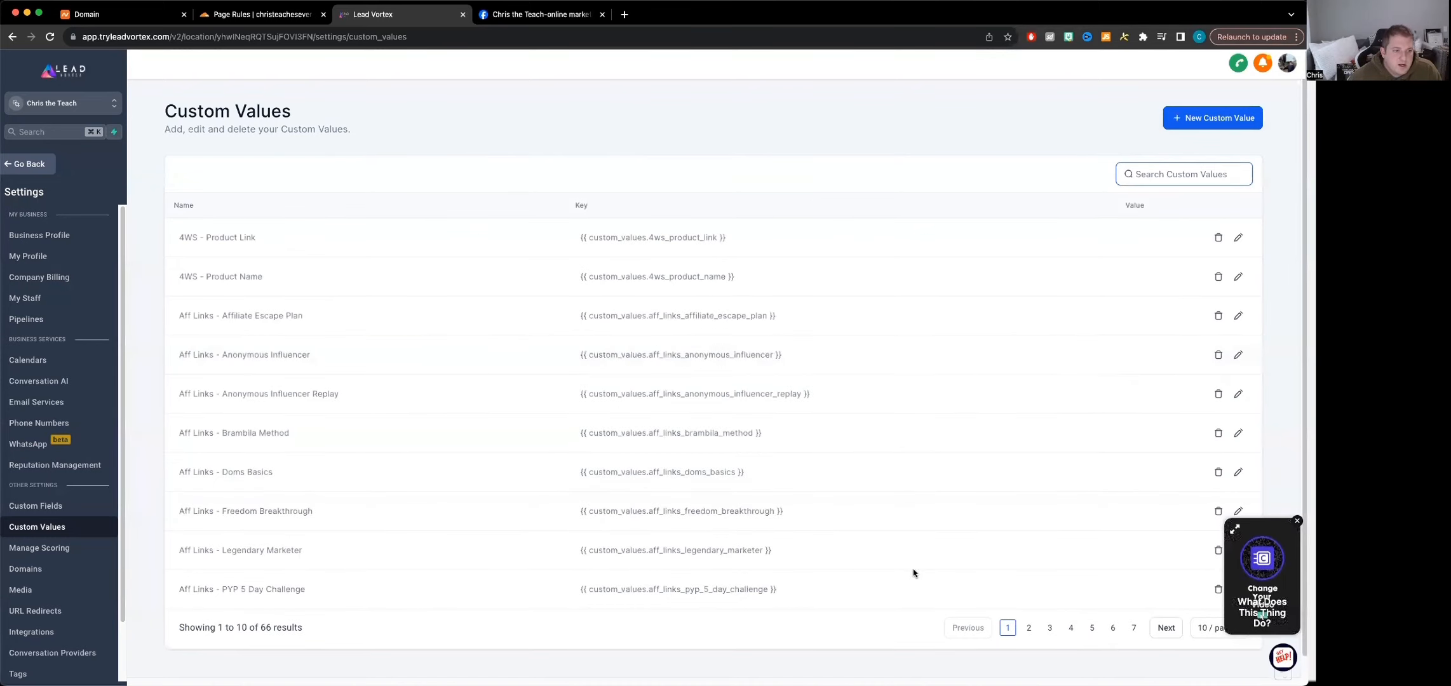
{"action": "left_click", "coordinate": [1091, 628]}
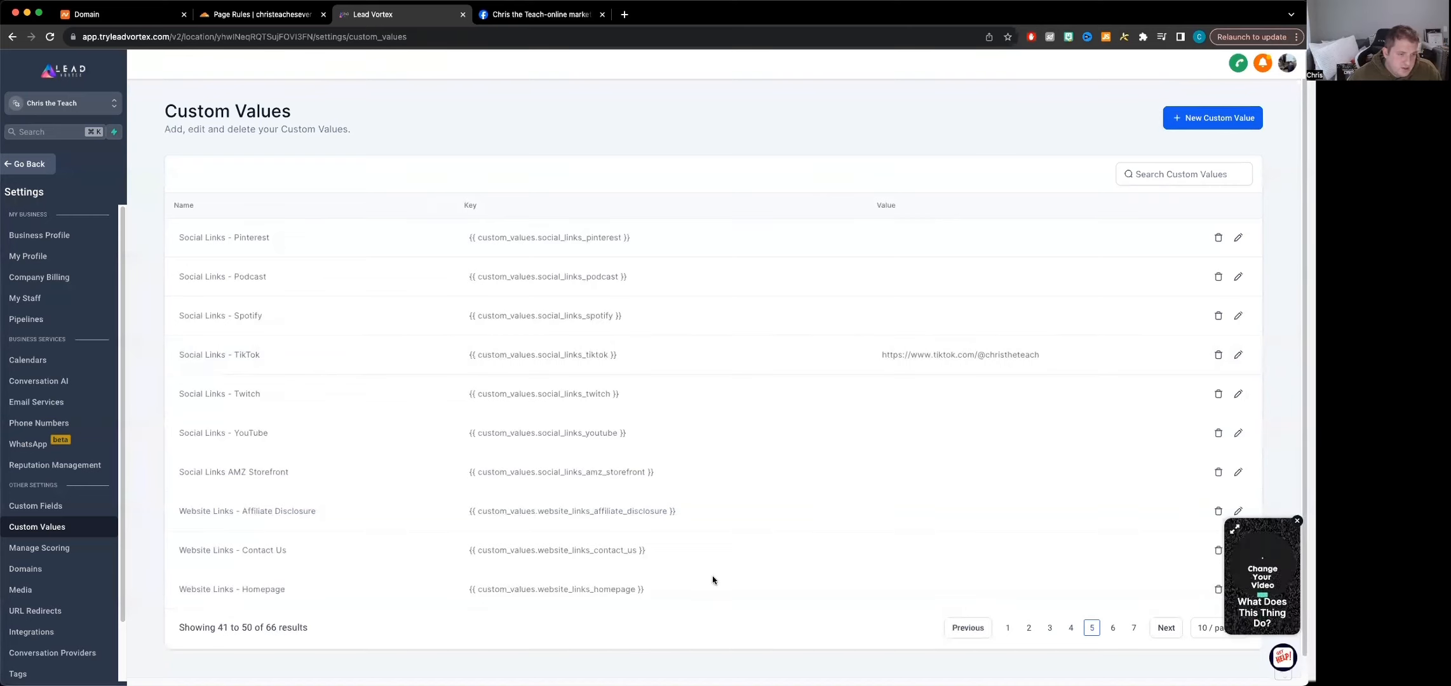
{"action": "left_click", "coordinate": [1113, 628]}
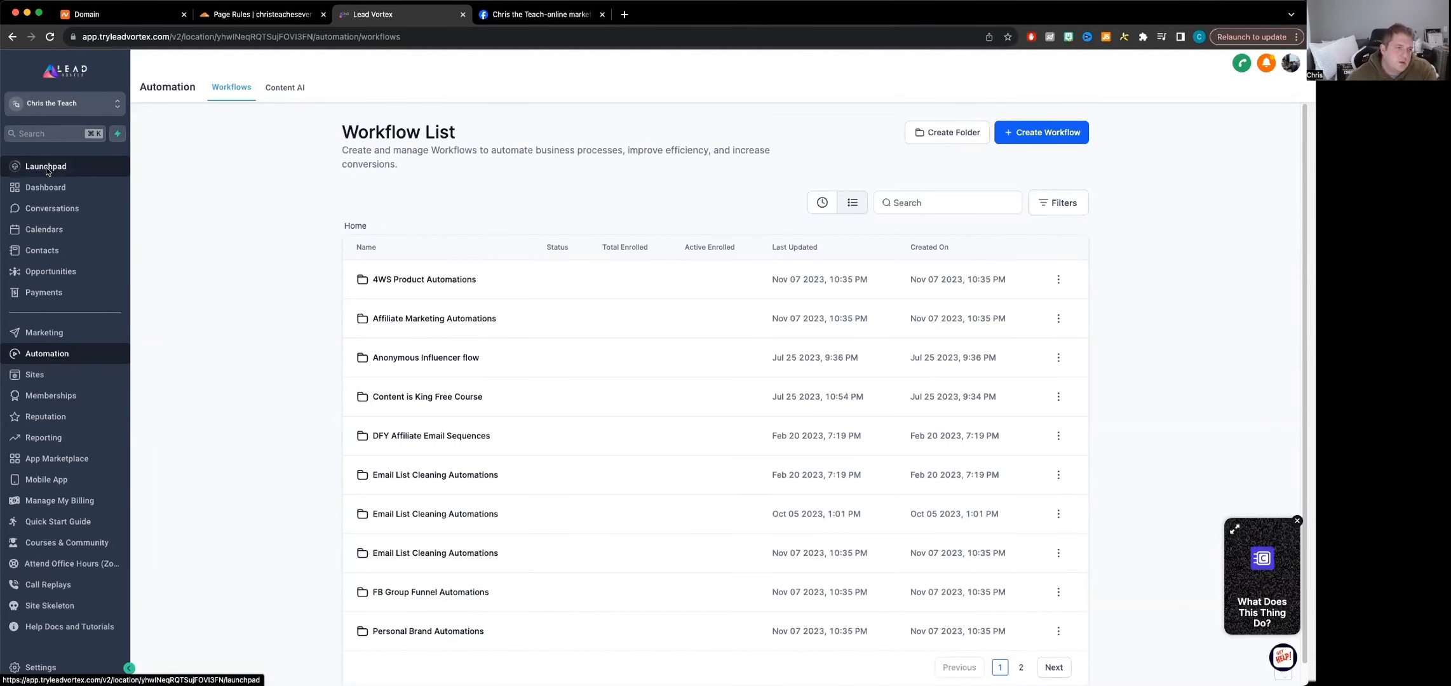
{"action": "left_click", "coordinate": [46, 166]}
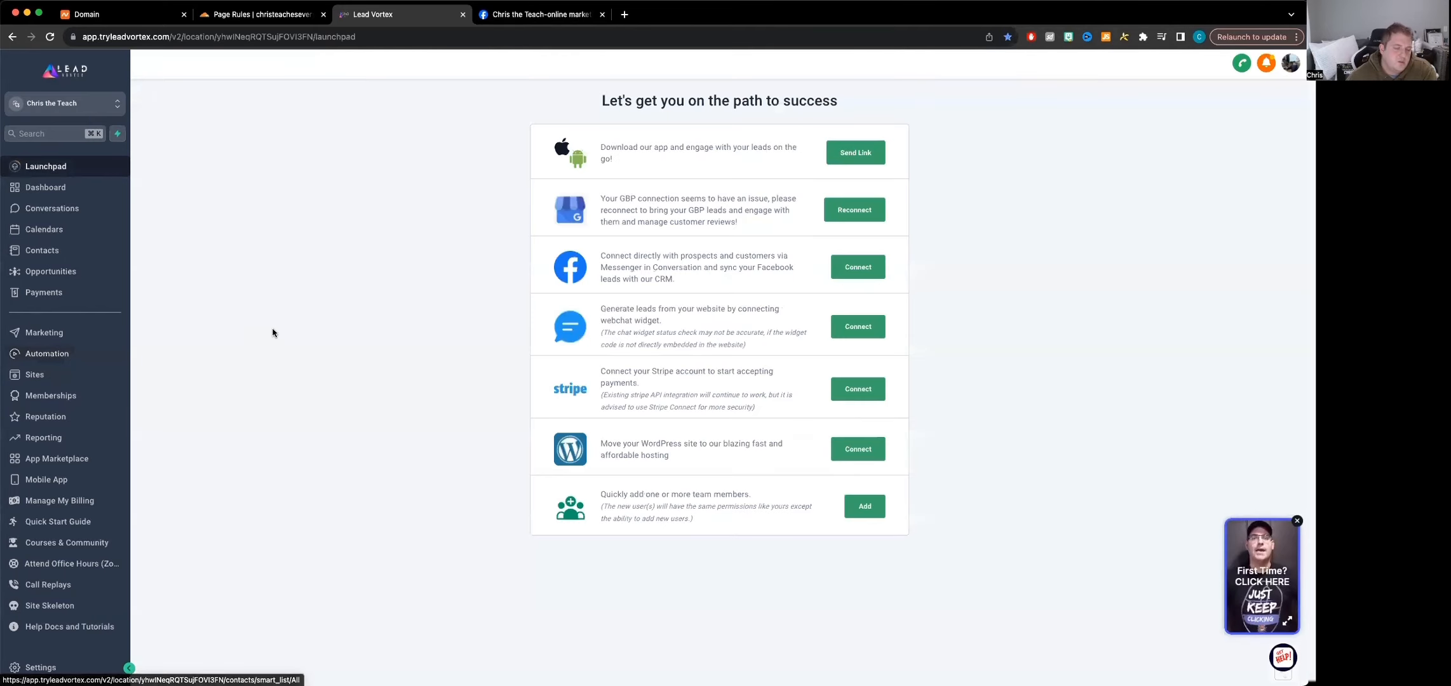
Open the Newsletter Welcome Email workflow from the second page of the automation workflow list
{"action": "left_click", "coordinate": [46, 357]}
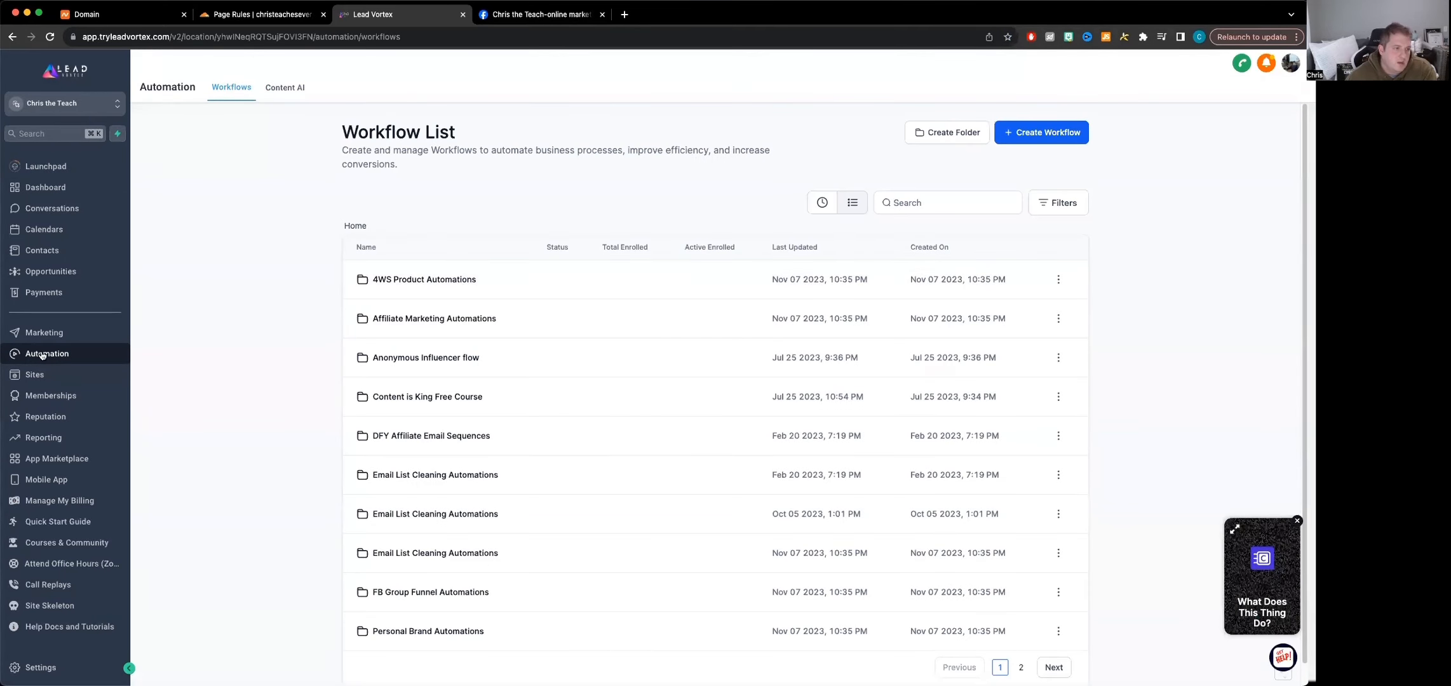
{"action": "scroll", "coordinate": [775, 569], "scroll_direction": "down", "scroll_amount": 1}
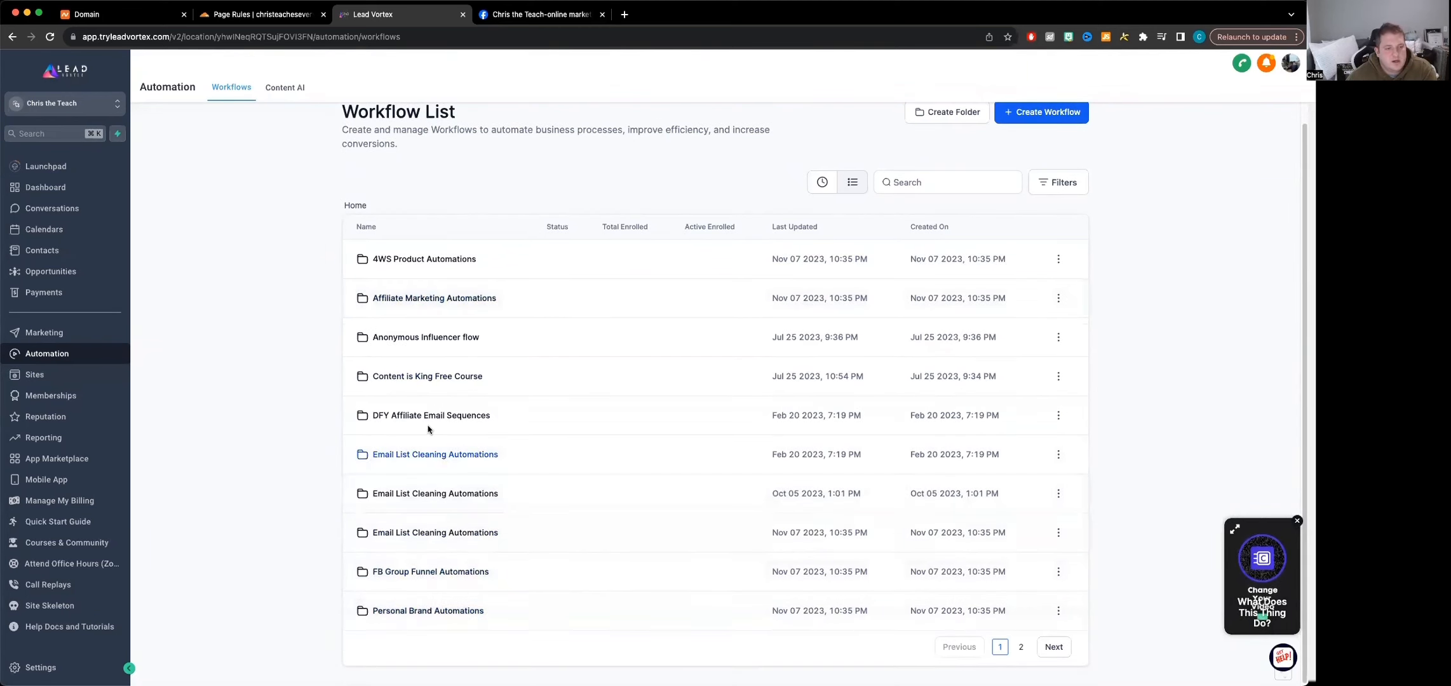
{"action": "left_click", "coordinate": [1057, 651]}
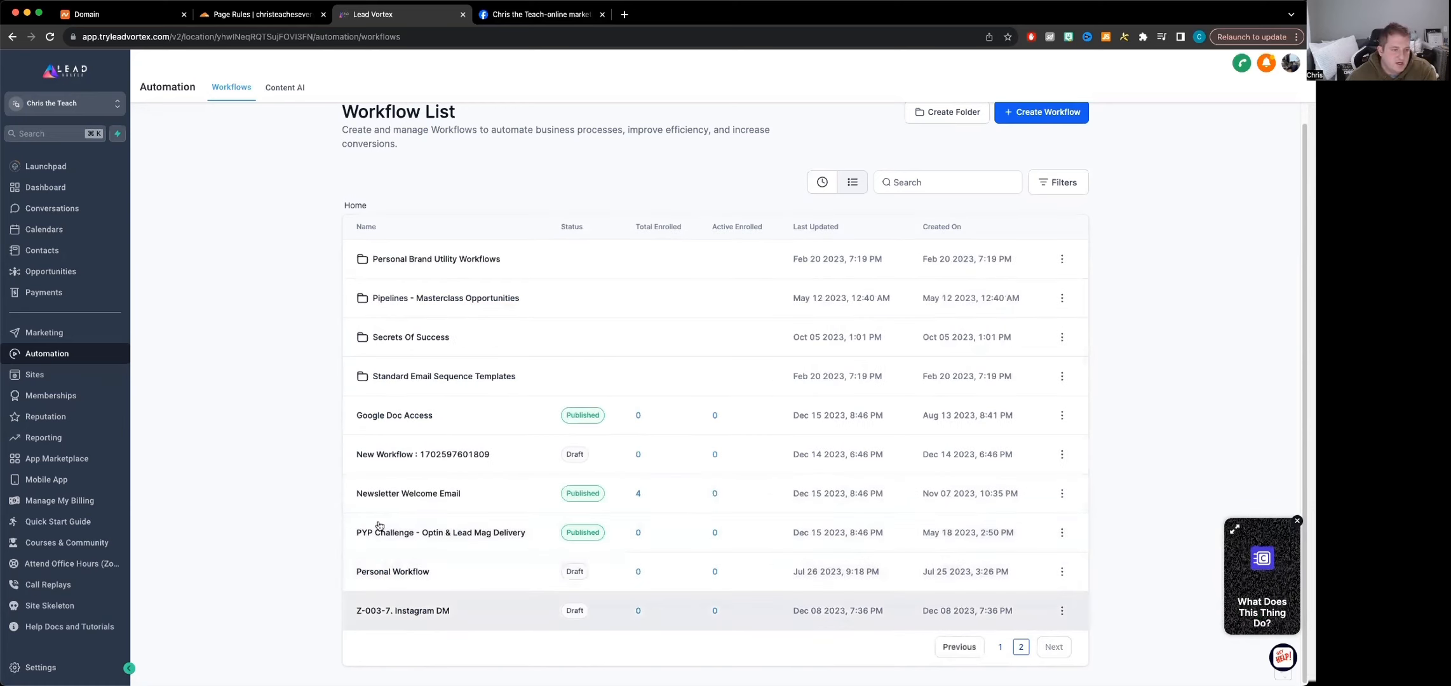
{"action": "left_click", "coordinate": [400, 493]}
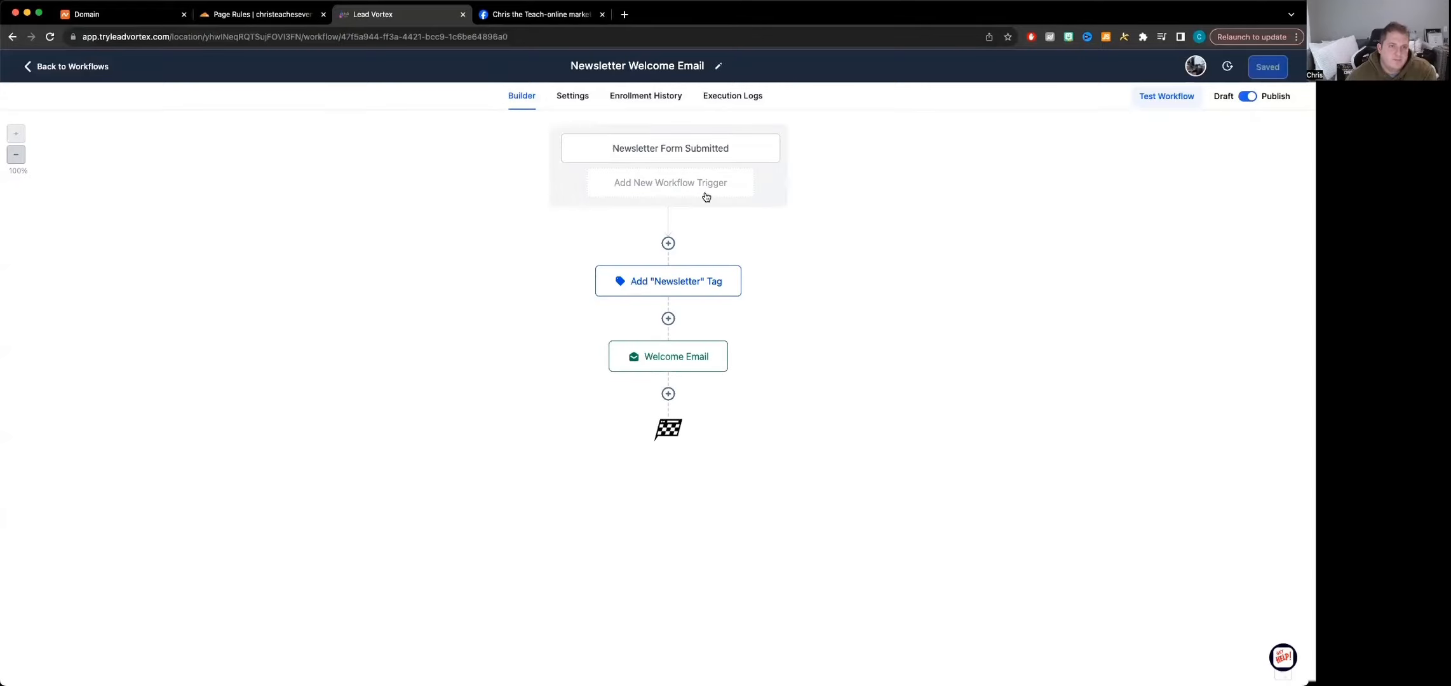
Review the settings of the workflow's Newsletter Form Submitted trigger and its Add "Newsletter" Tag action
{"action": "left_click", "coordinate": [681, 152]}
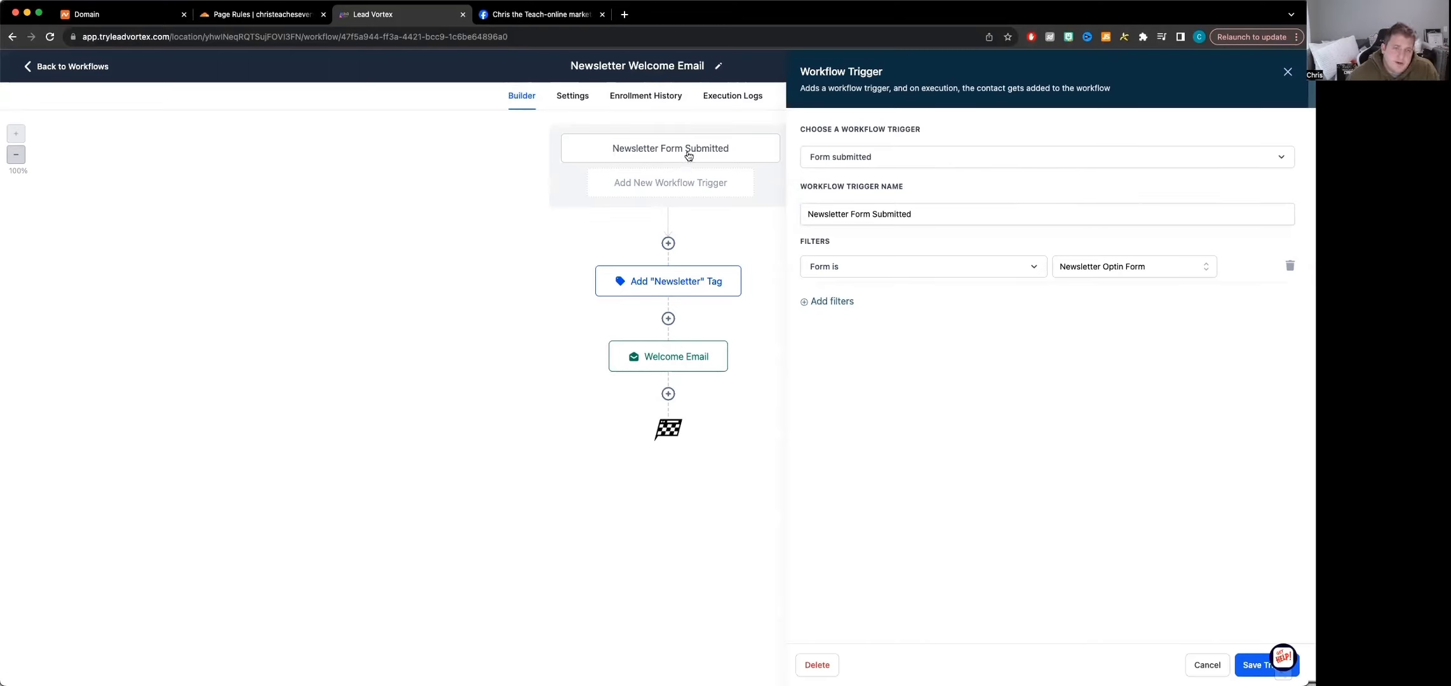
{"action": "left_click", "coordinate": [688, 284]}
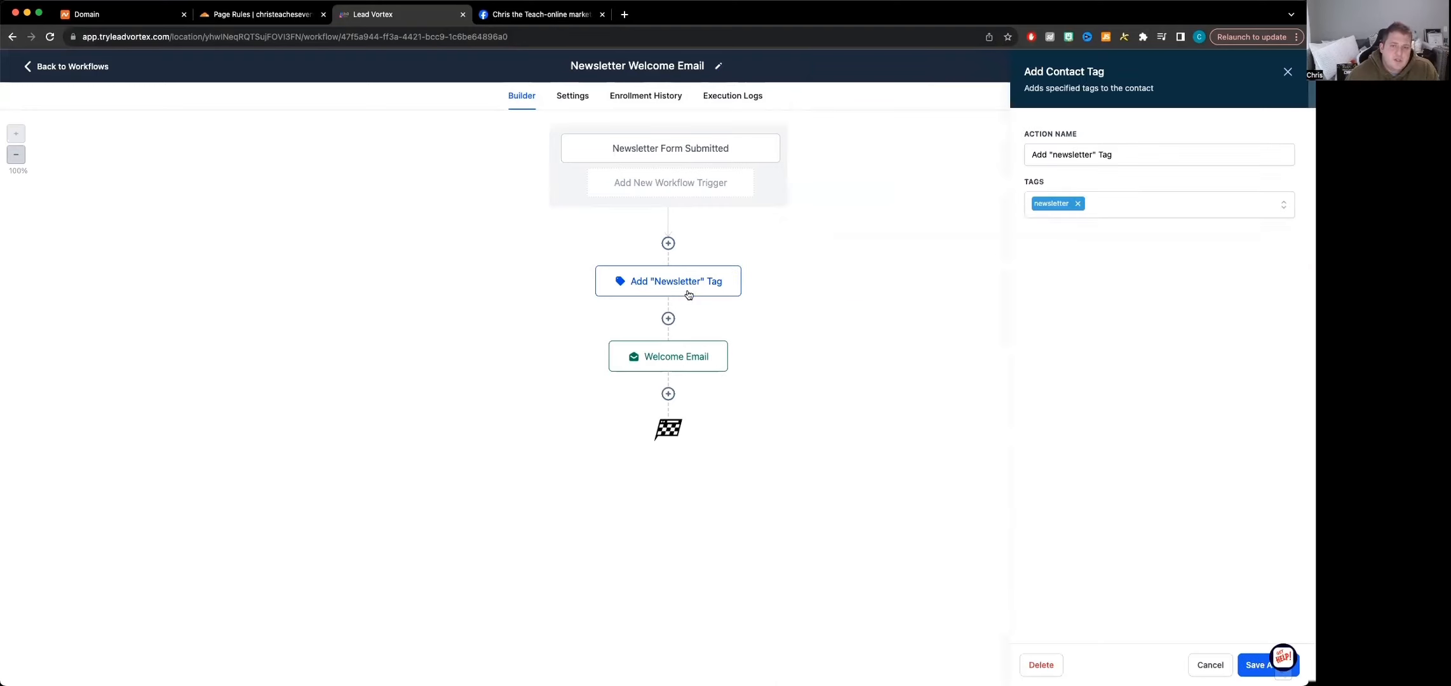
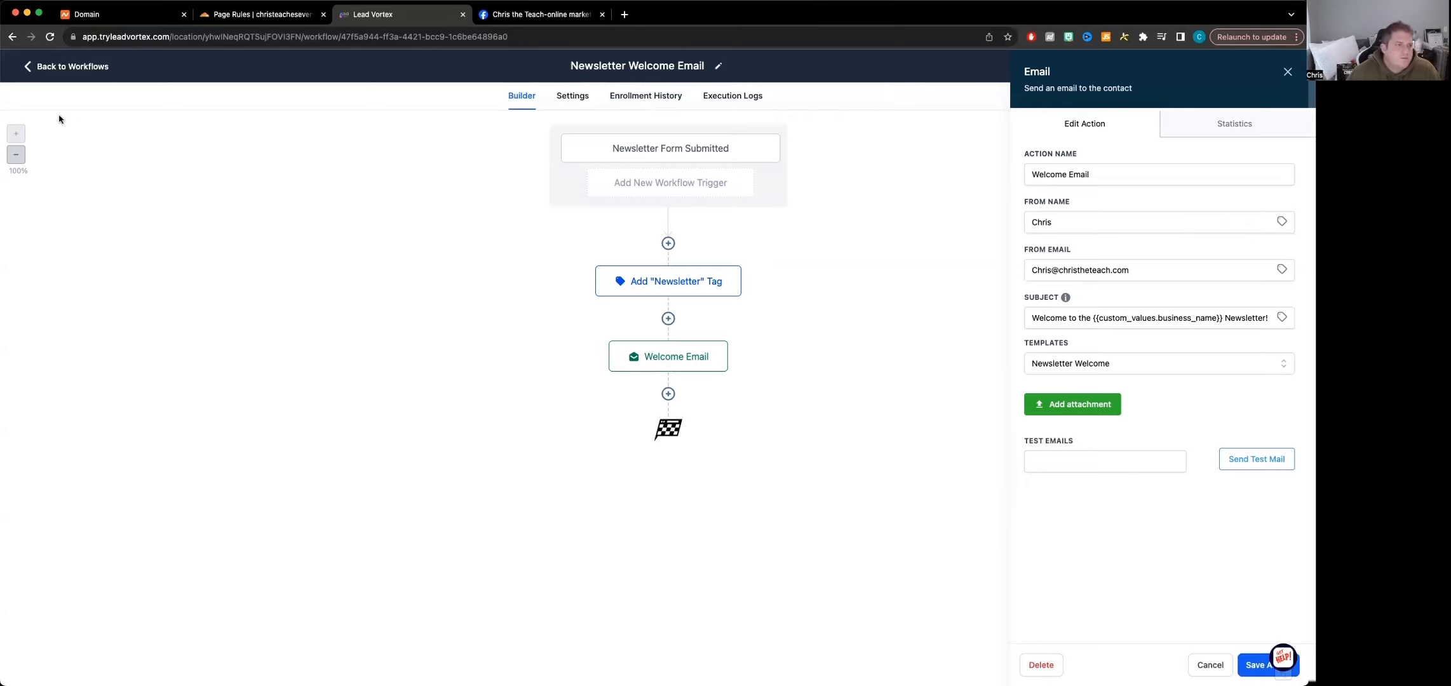
Leave the workflow and open the form for adding a new dedicated sending domain in the email services settings
{"action": "left_click", "coordinate": [40, 68]}
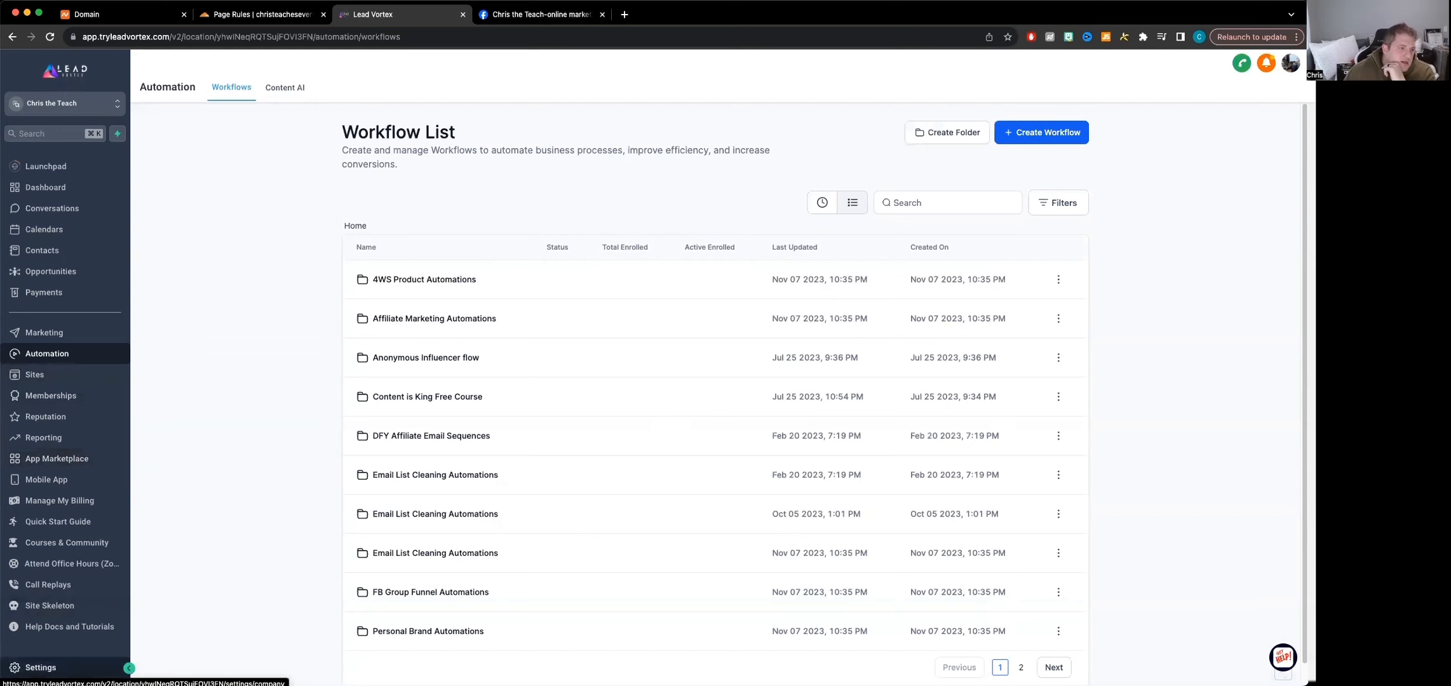
{"action": "left_click", "coordinate": [40, 667]}
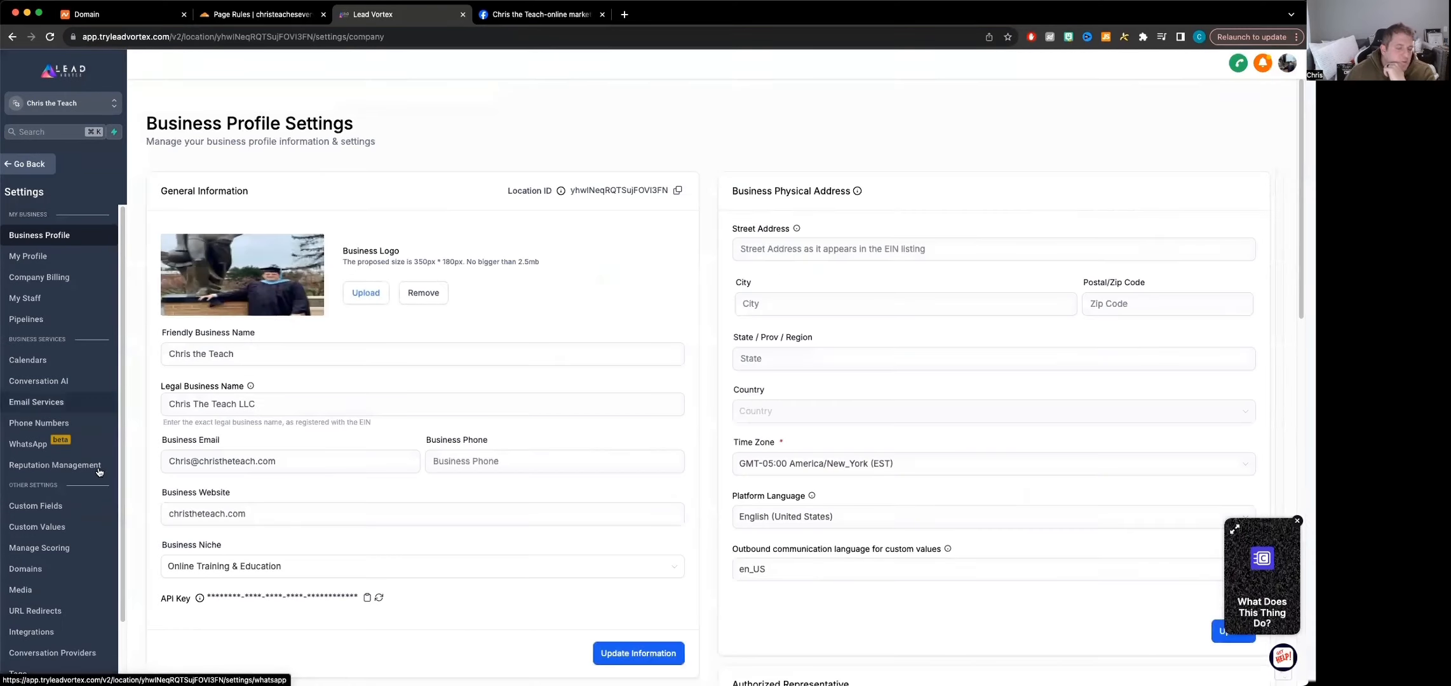
{"action": "left_click", "coordinate": [44, 407]}
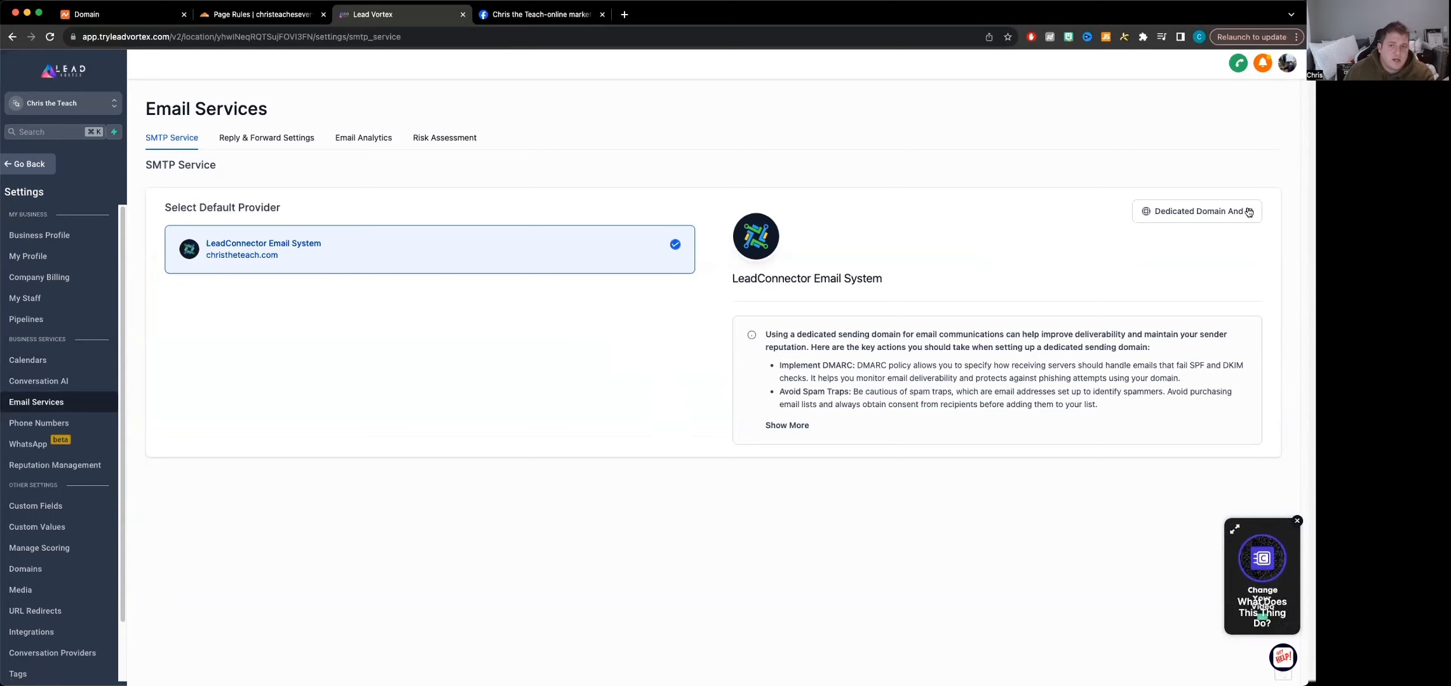
{"action": "left_click", "coordinate": [1200, 214]}
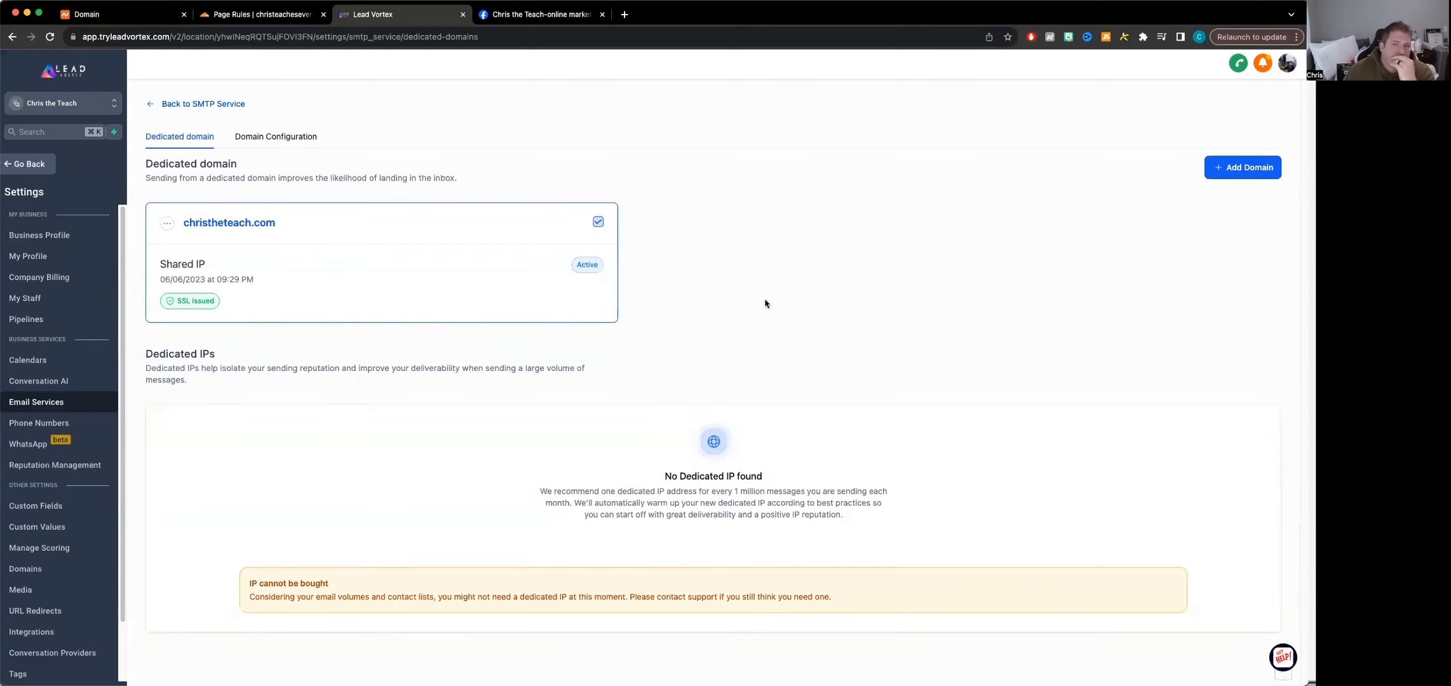
{"action": "left_click", "coordinate": [1261, 167]}
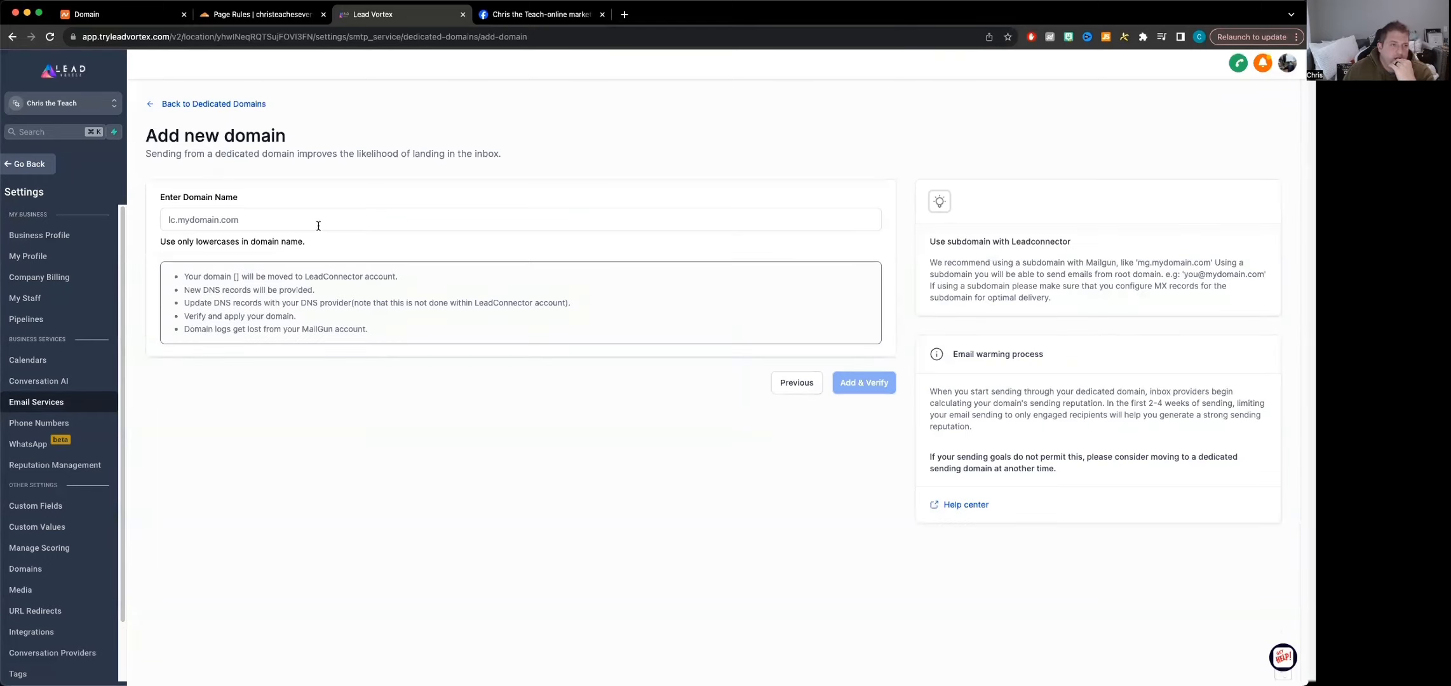
{"action": "left_click", "coordinate": [318, 225]}
{"action": "type", "text": "https://www.facebook.com/groups/christheteach/"}
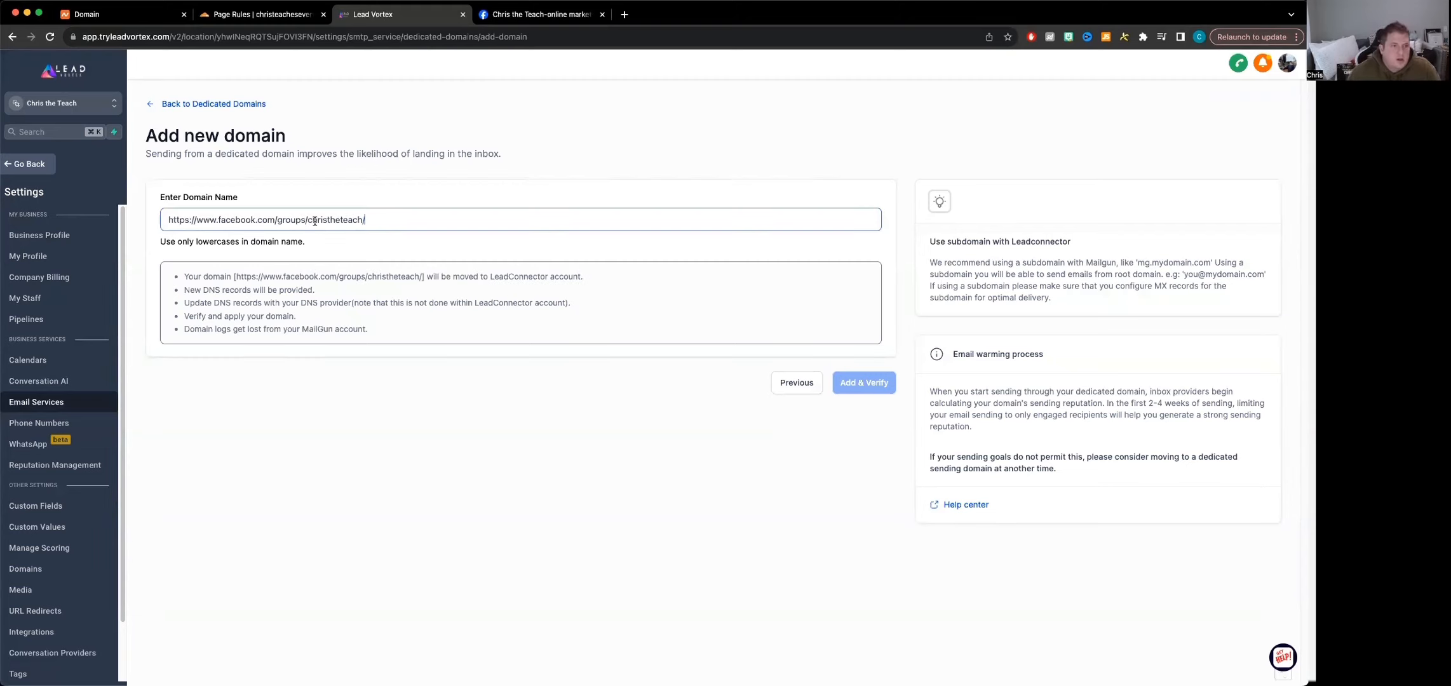
{"action": "triple_click", "coordinate": [357, 222]}
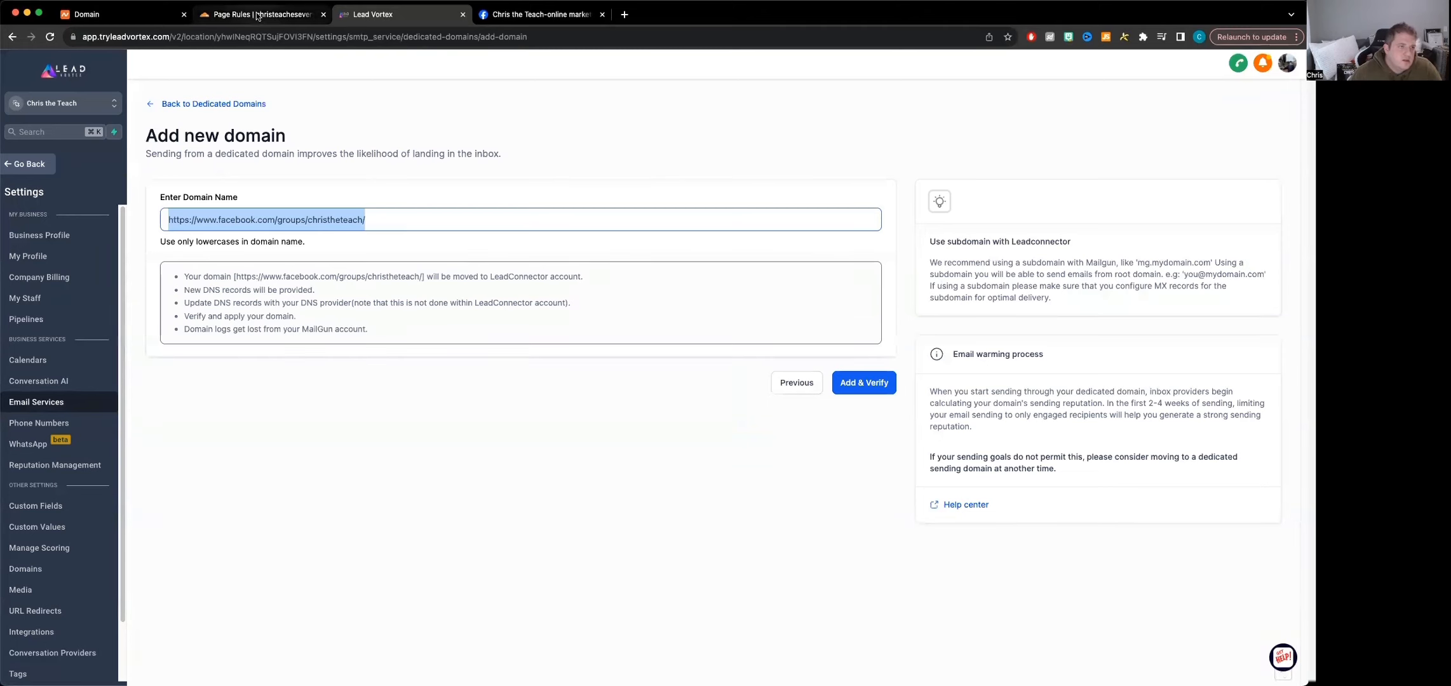
{"action": "left_click", "coordinate": [236, 15]}
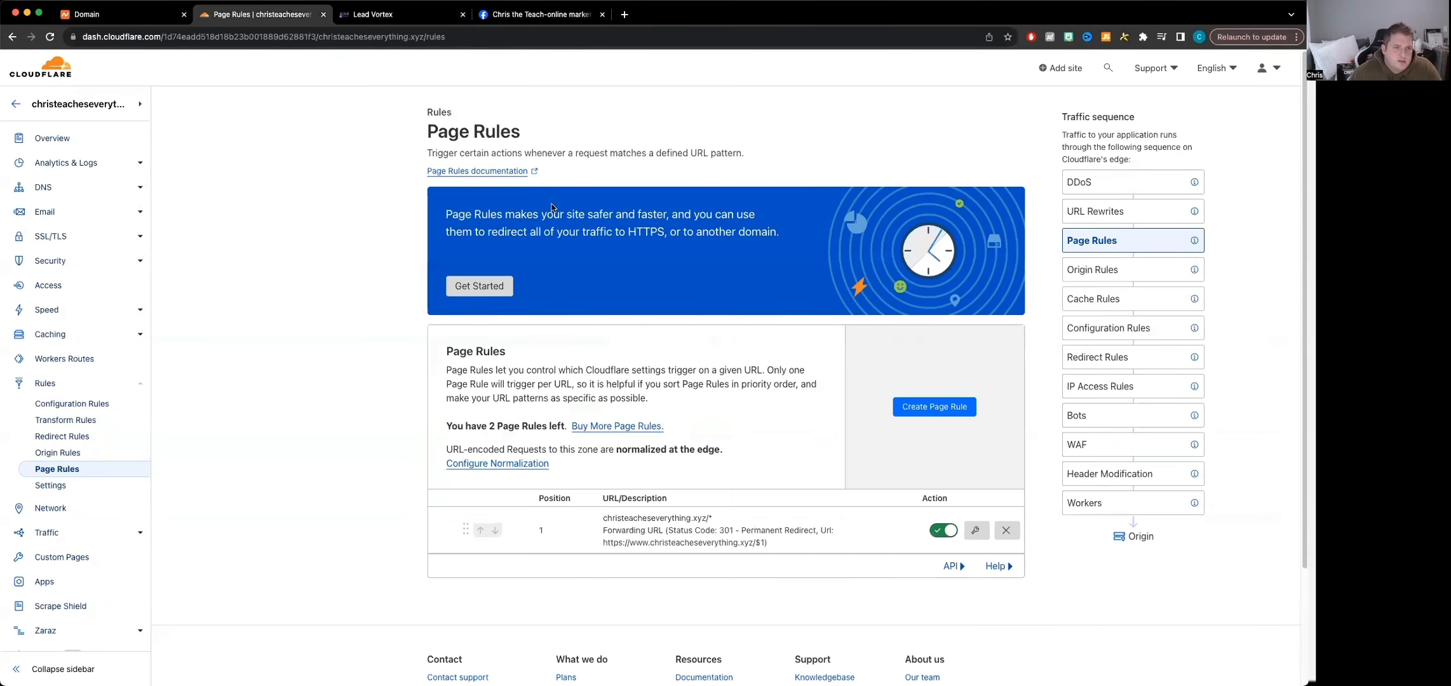
Copy the domain name from Namecheap and enter christeacheseverything.xyz as the new dedicated domain in Lead Vortex, without a trailing space
{"action": "left_click", "coordinate": [127, 19]}
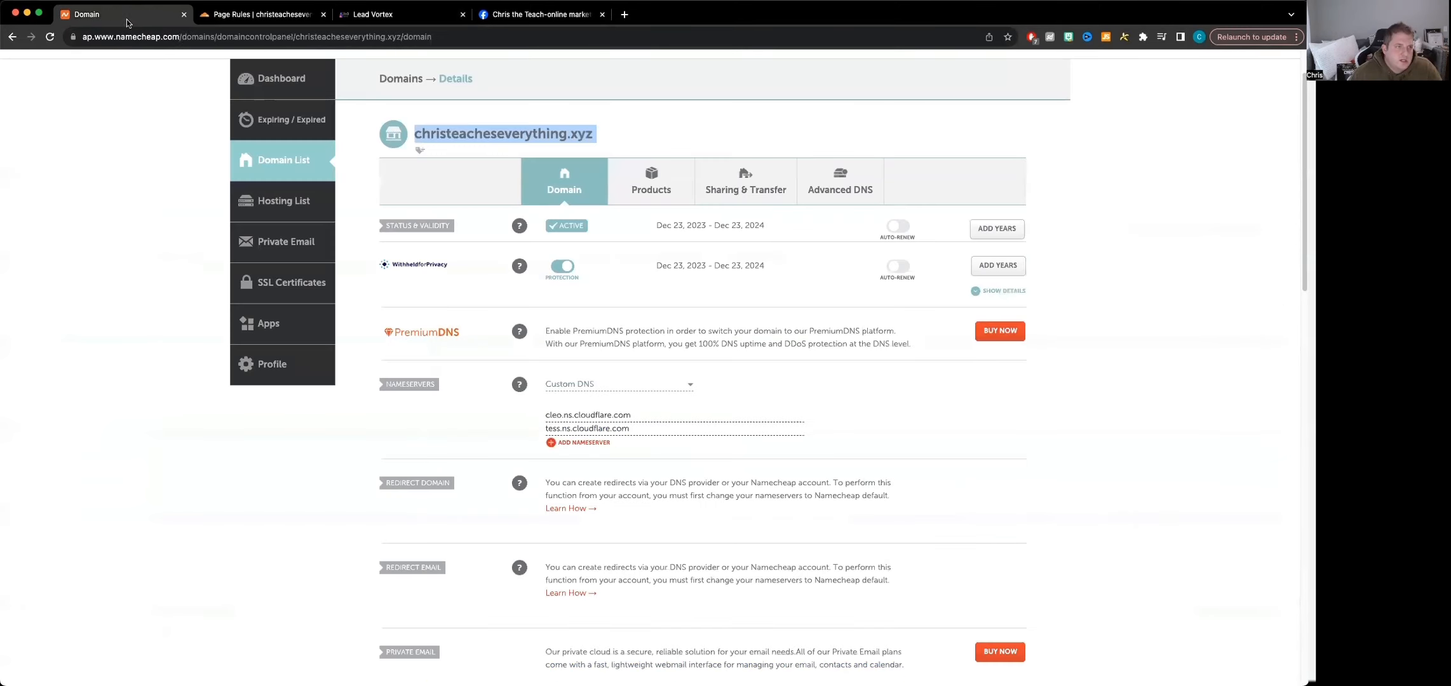
{"action": "left_click_drag", "start_coordinate": [603, 136], "coordinate": [414, 135]}
{"action": "key", "text": "super+c"}
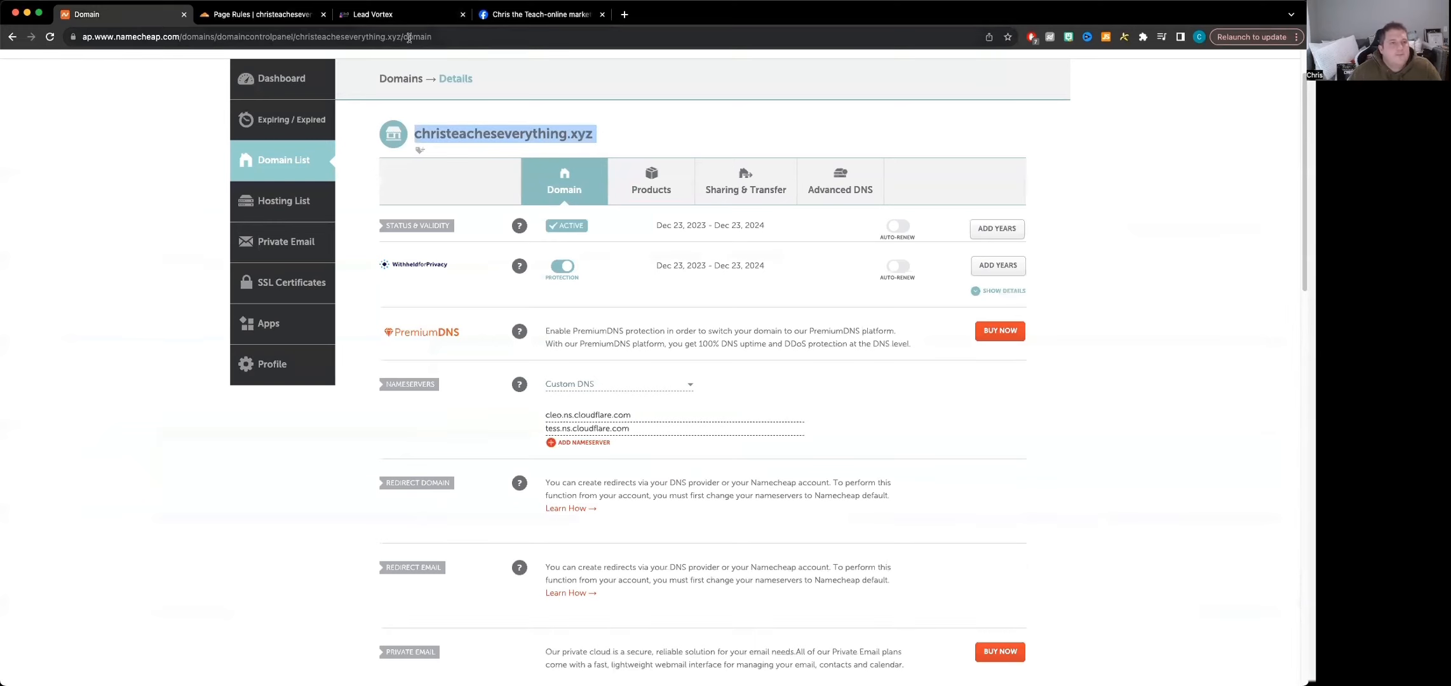
{"action": "left_click", "coordinate": [385, 14]}
{"action": "triple_click", "coordinate": [381, 218]}
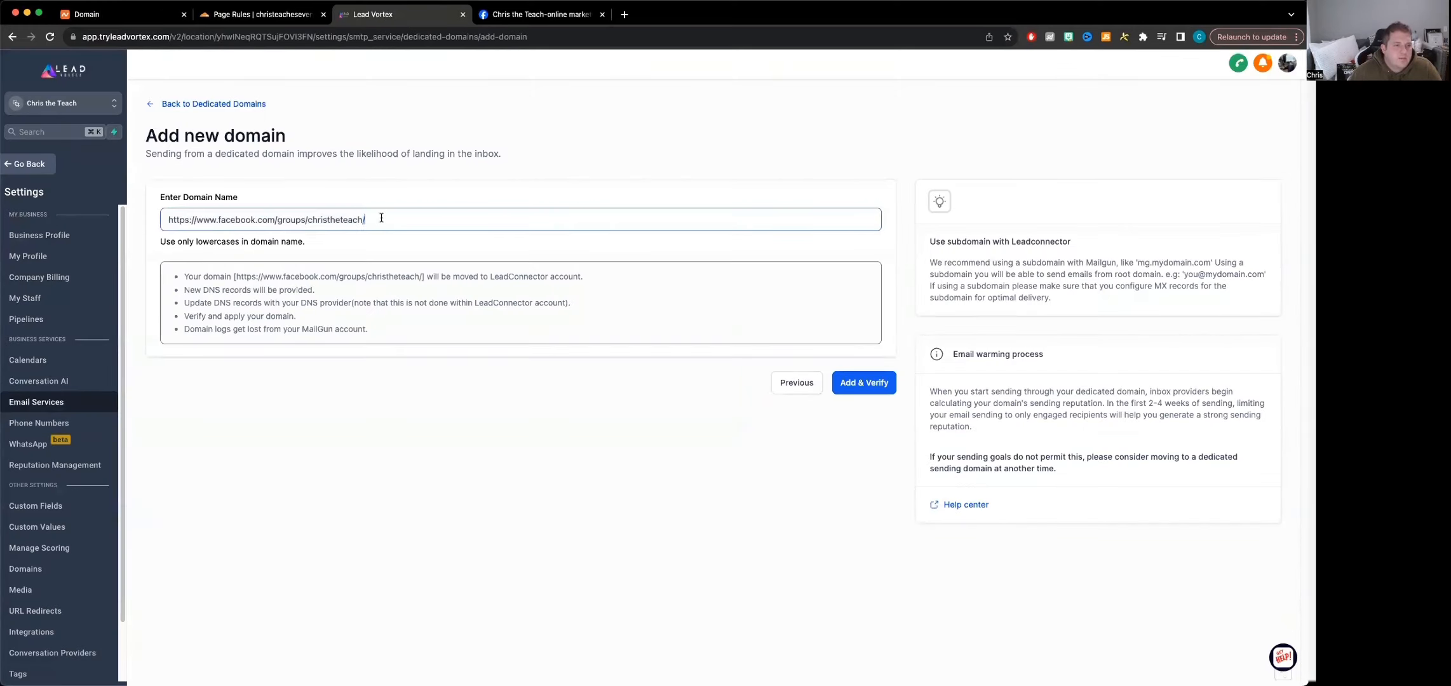
{"action": "key", "text": "super+v"}
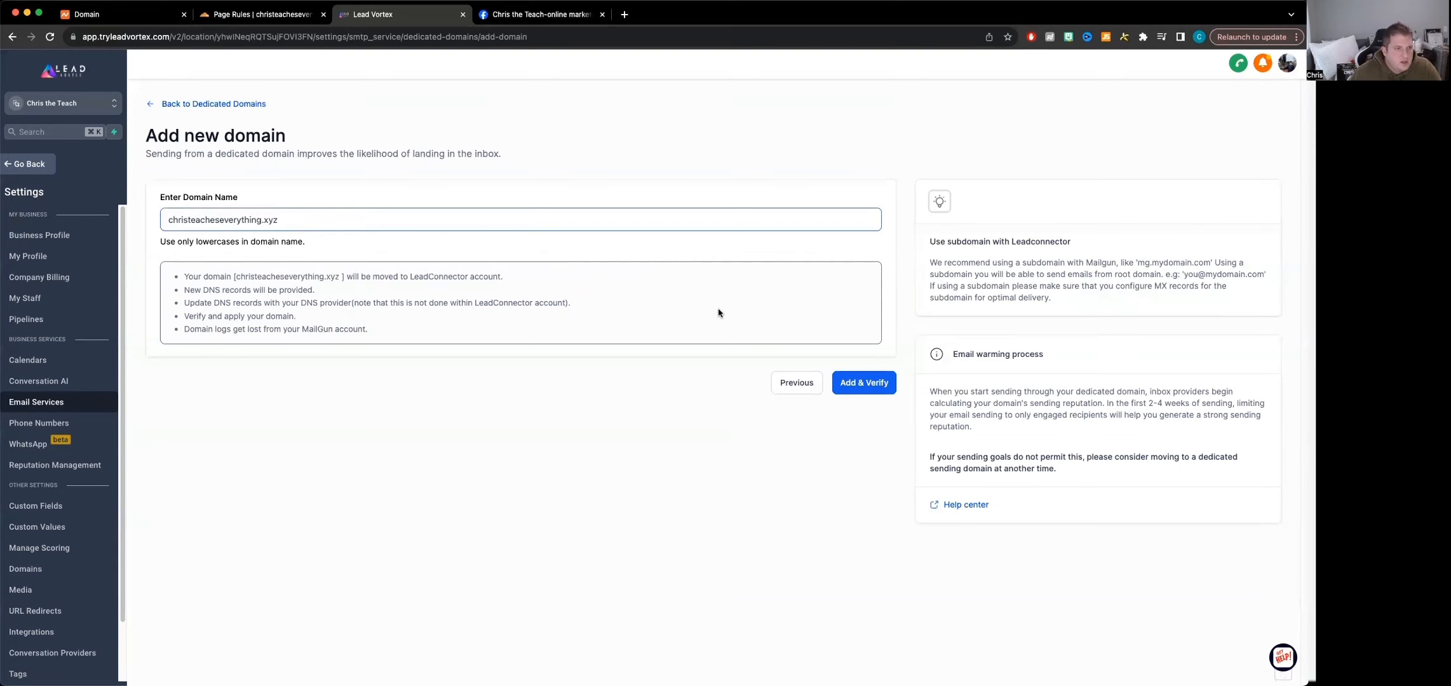
{"action": "key", "text": "BackSpace"}
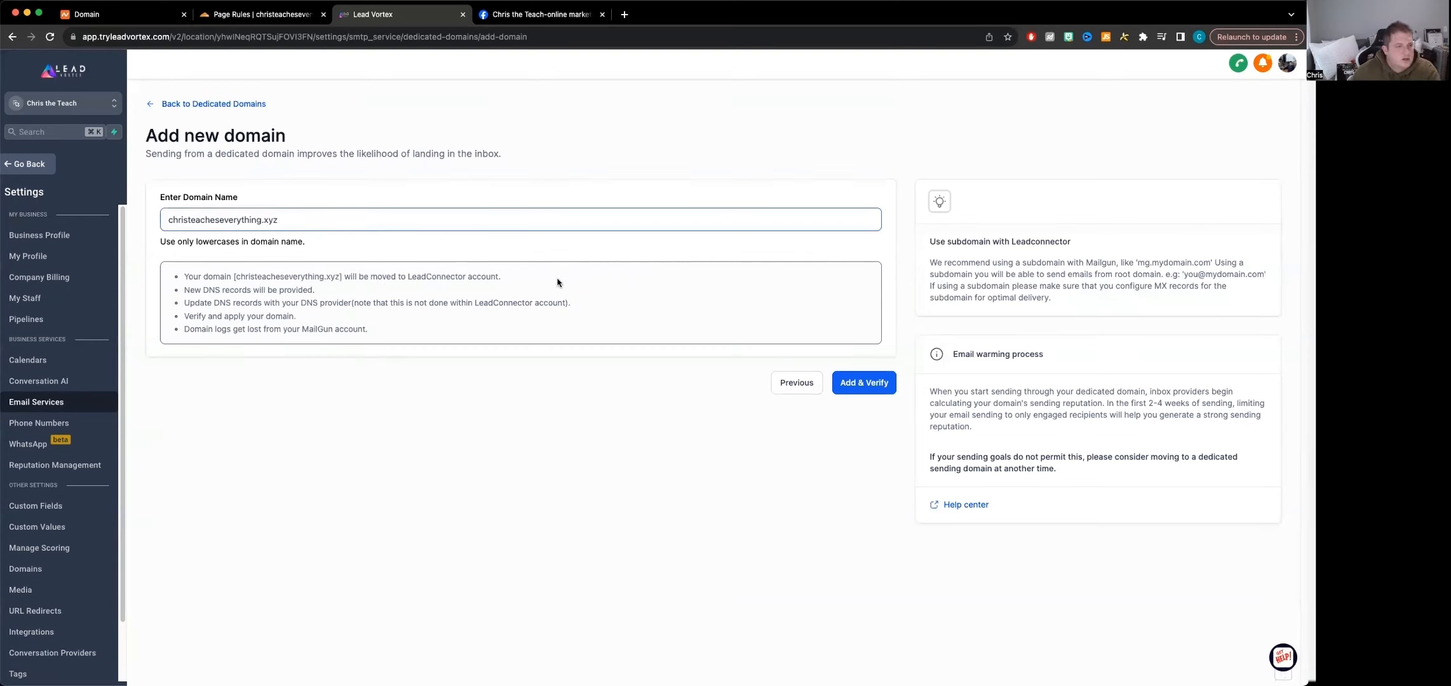
Add christeacheseverything.xyz, connect it automatically, and authorize the LeadConnector DNS records in Cloudflare
{"action": "left_click", "coordinate": [880, 384]}
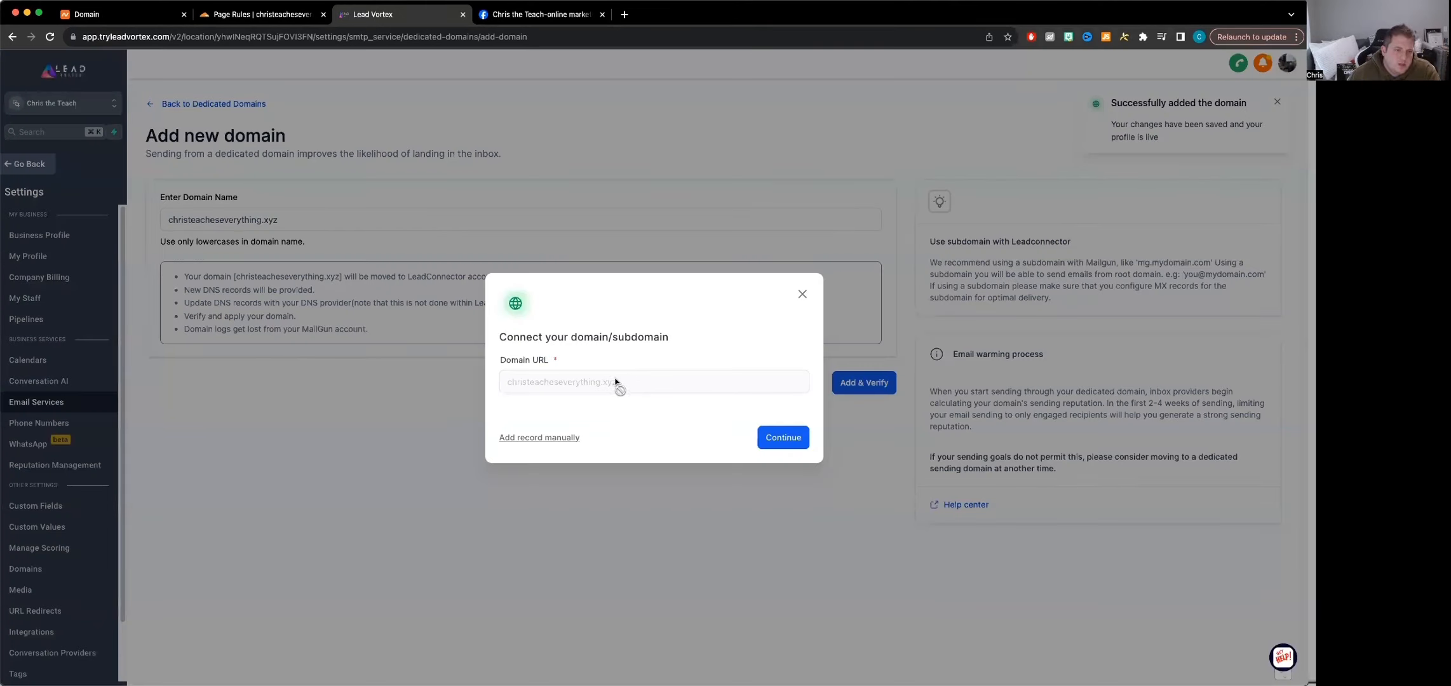
{"action": "left_click", "coordinate": [783, 439]}
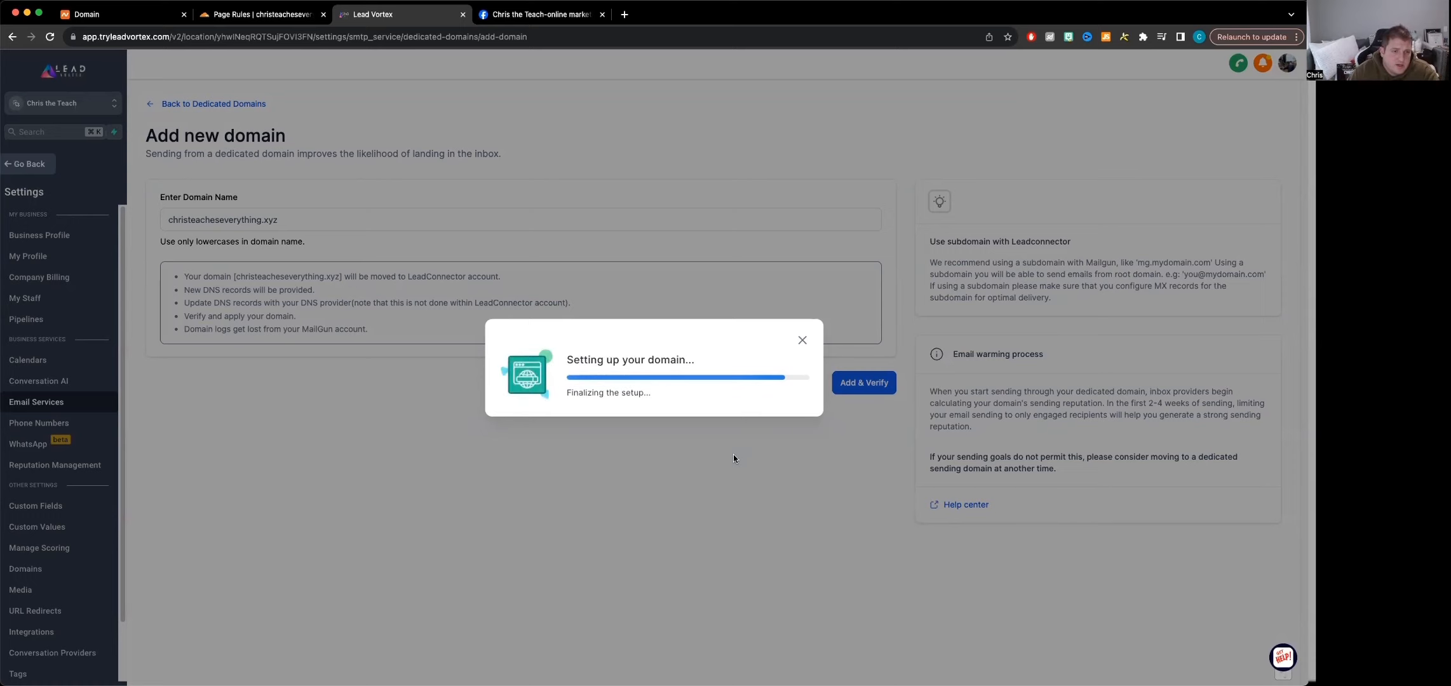
{"action": "left_click", "coordinate": [753, 470]}
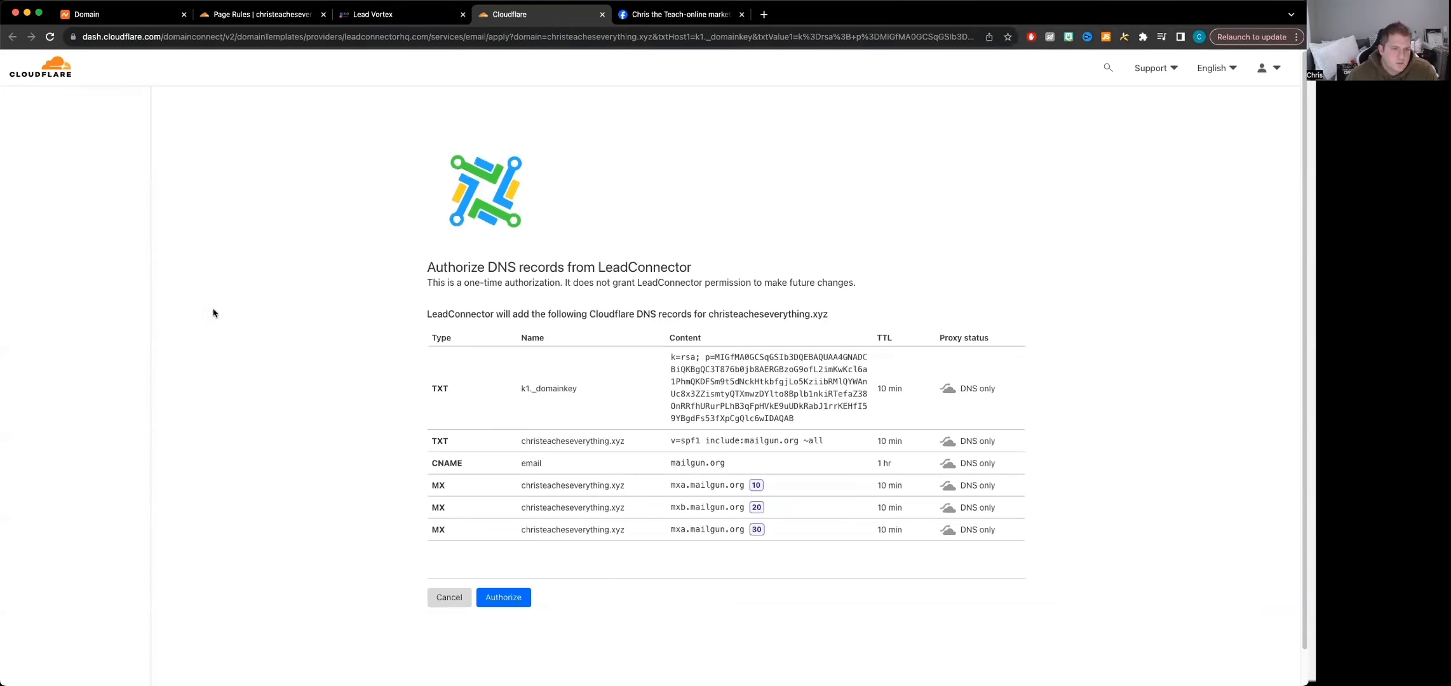
{"action": "left_click", "coordinate": [502, 597]}
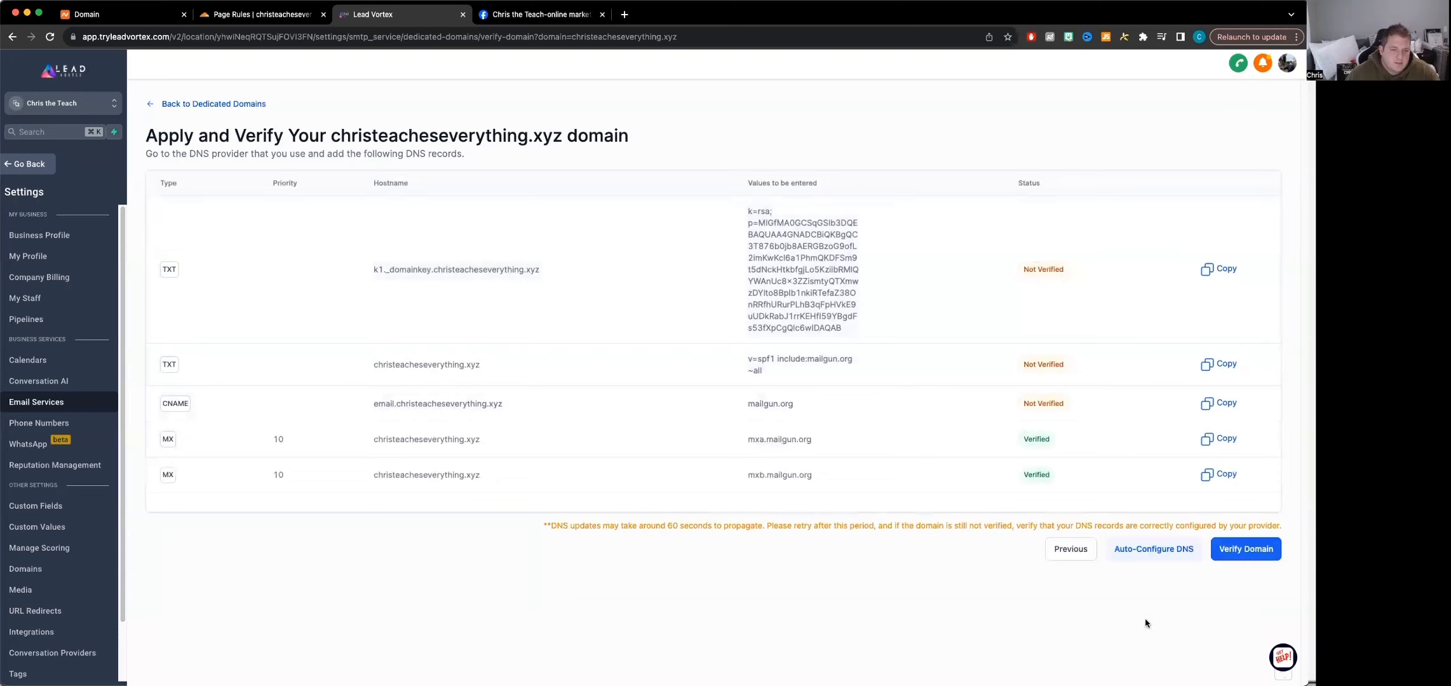
Verify the christeacheseverything.xyz domain and try to select it as the sending domain in the dedicated domains list
{"action": "left_click", "coordinate": [1227, 549]}
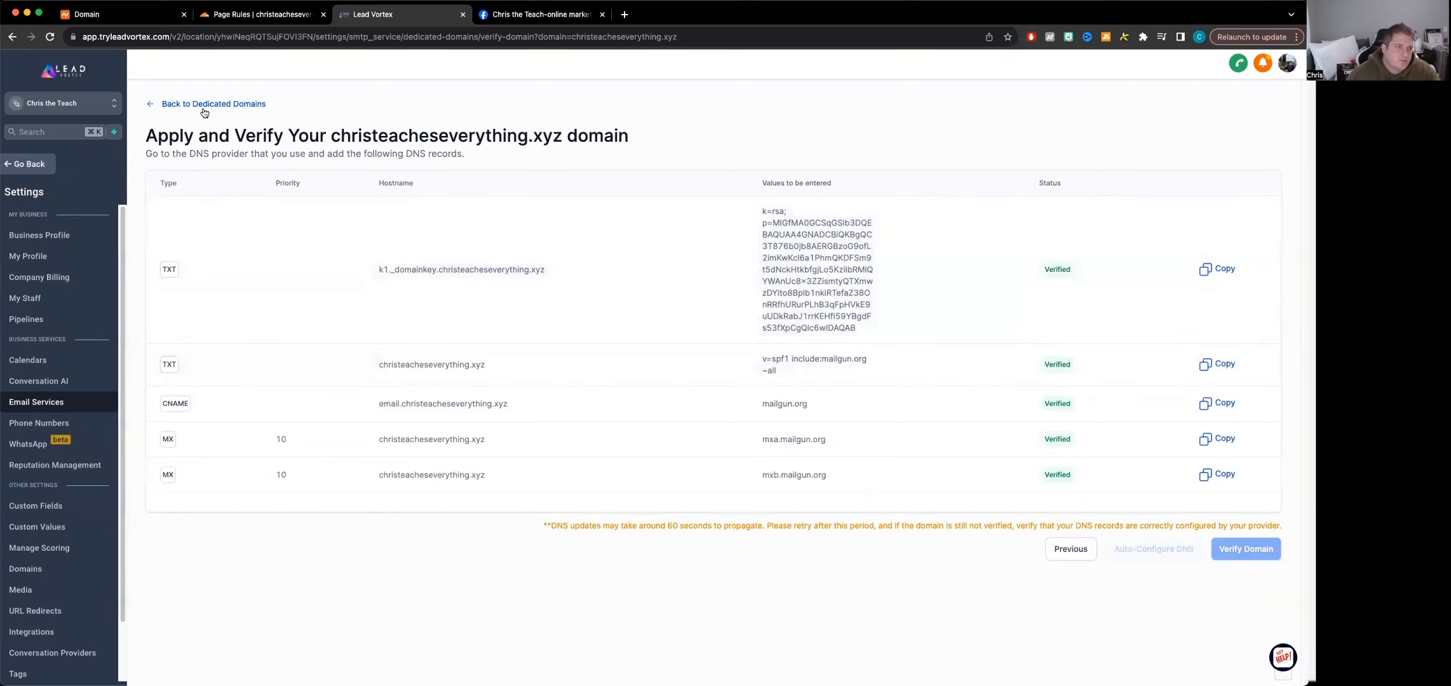
{"action": "left_click", "coordinate": [204, 108]}
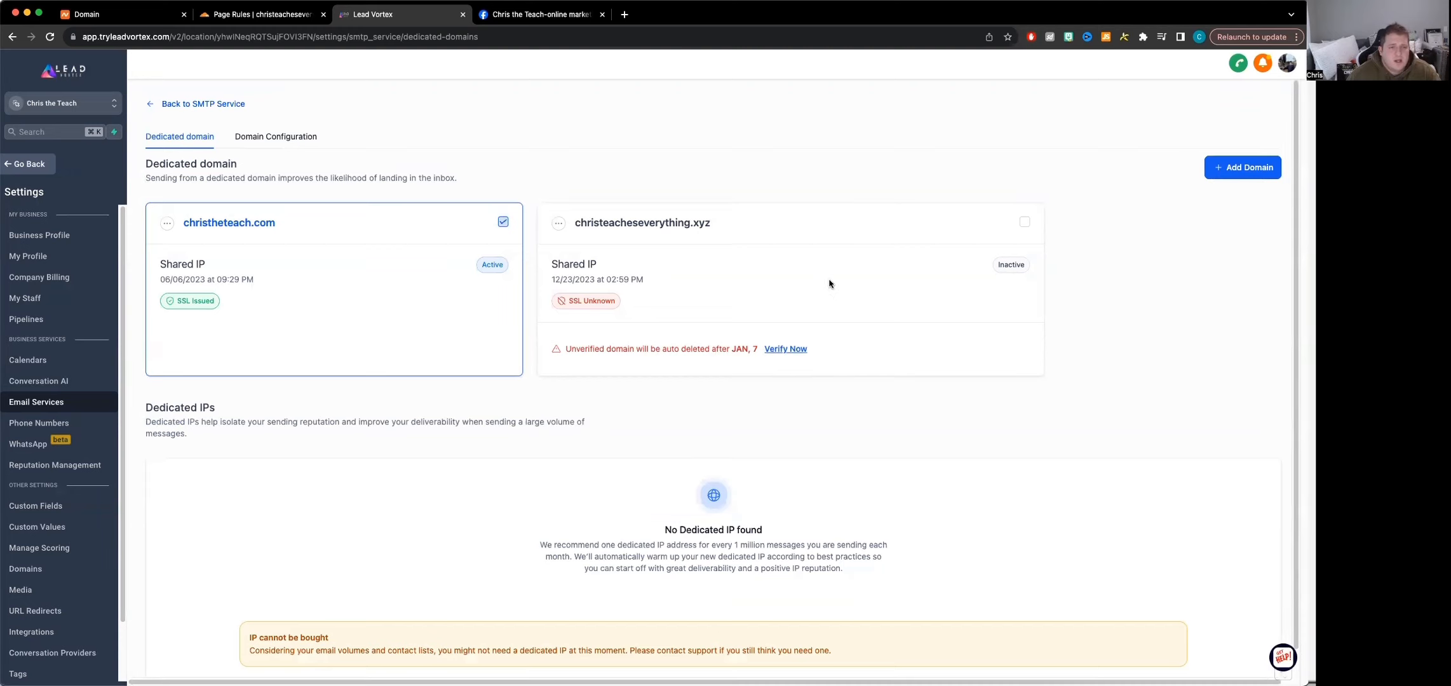
{"action": "left_click", "coordinate": [1025, 223]}
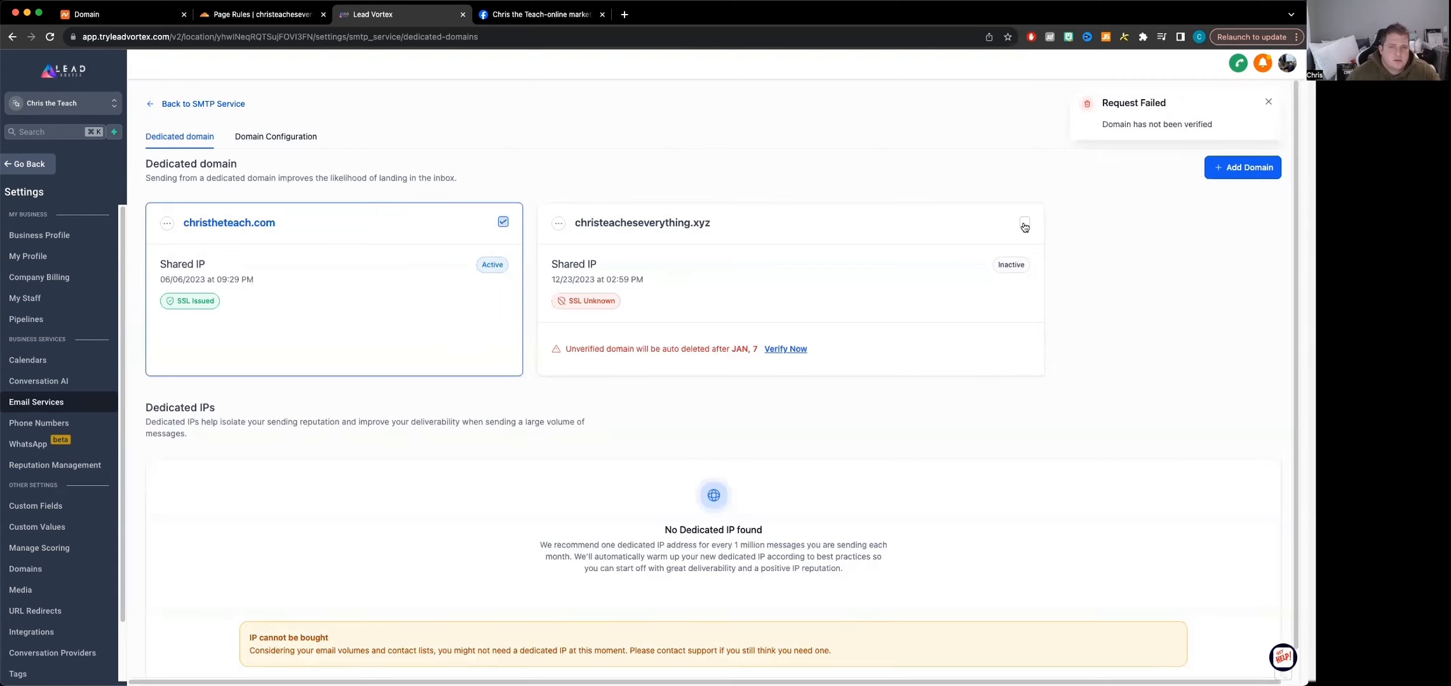
{"action": "left_click", "coordinate": [1025, 224]}
{"action": "left_click", "coordinate": [794, 349]}
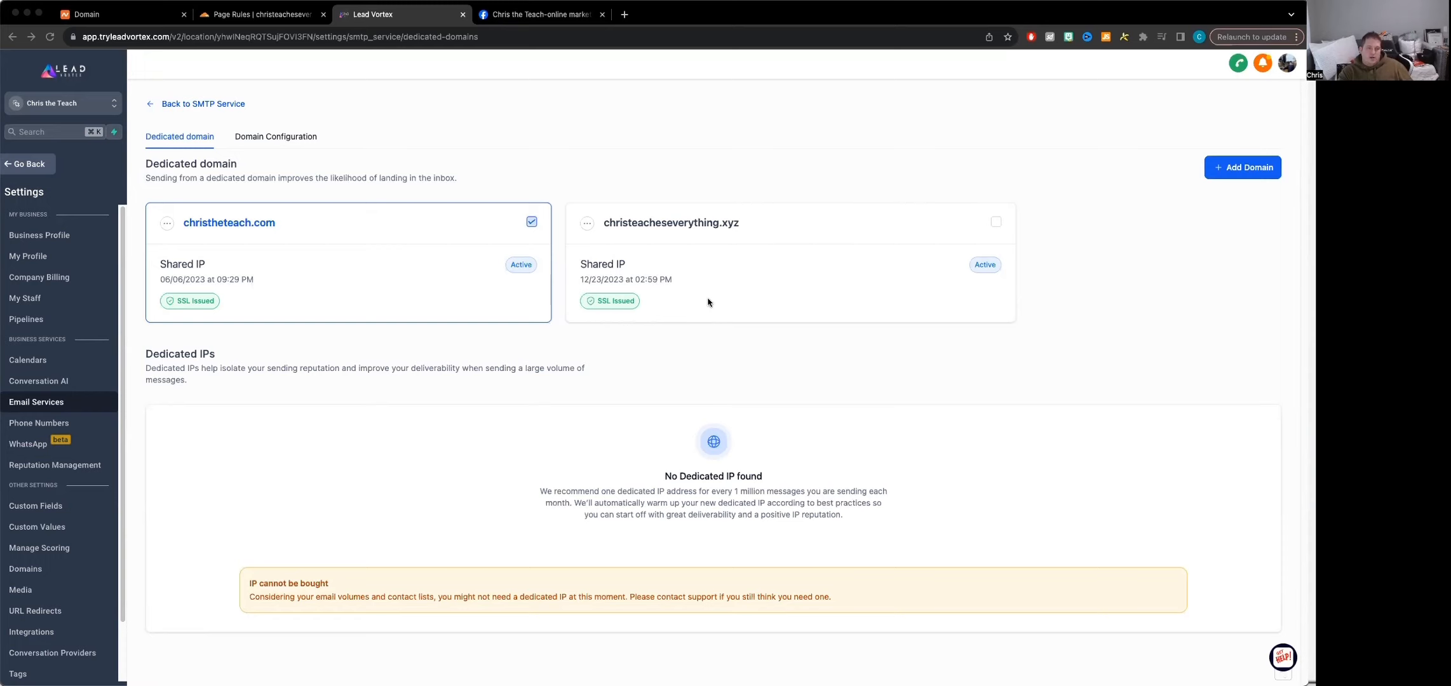
Open the DNS record verification for christeacheseverything.xyz from its domain options and run the domain verification again
{"action": "triple_click", "coordinate": [871, 338]}
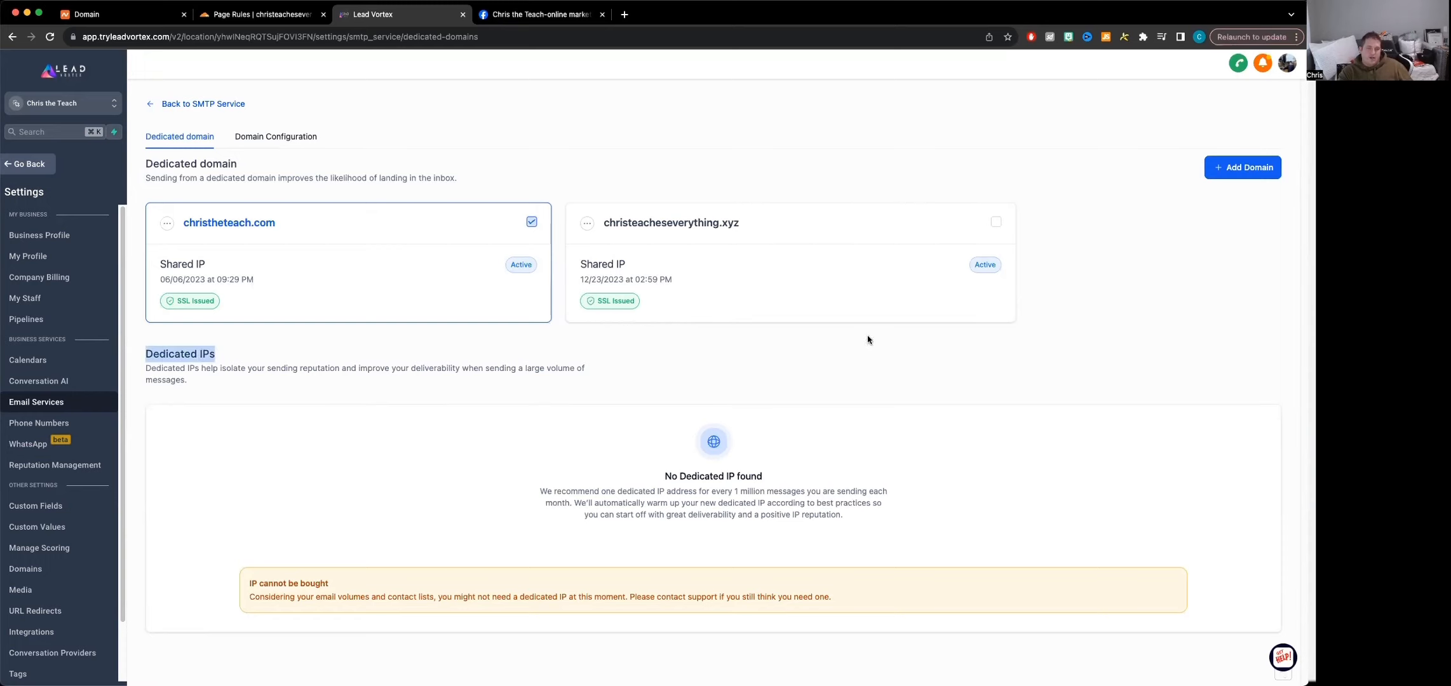
{"action": "left_click", "coordinate": [866, 337]}
{"action": "left_click", "coordinate": [587, 224]}
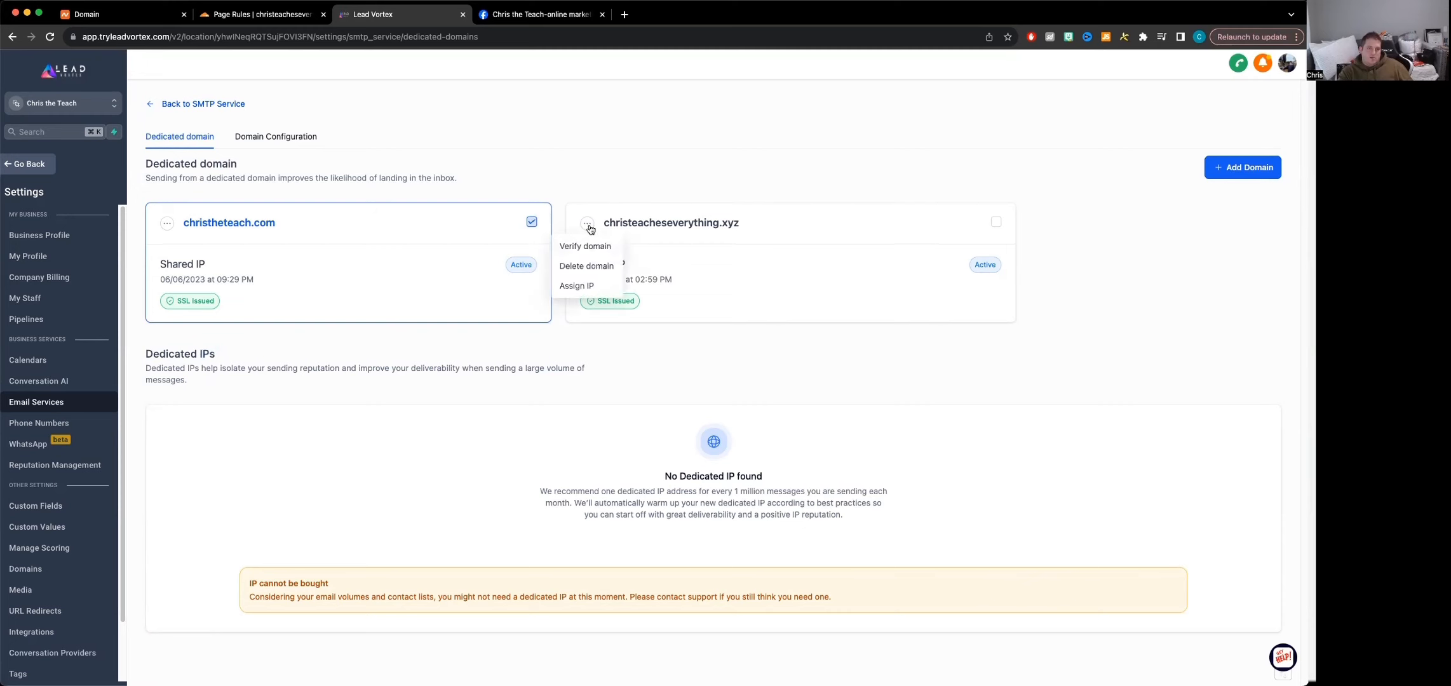
{"action": "left_click", "coordinate": [588, 248]}
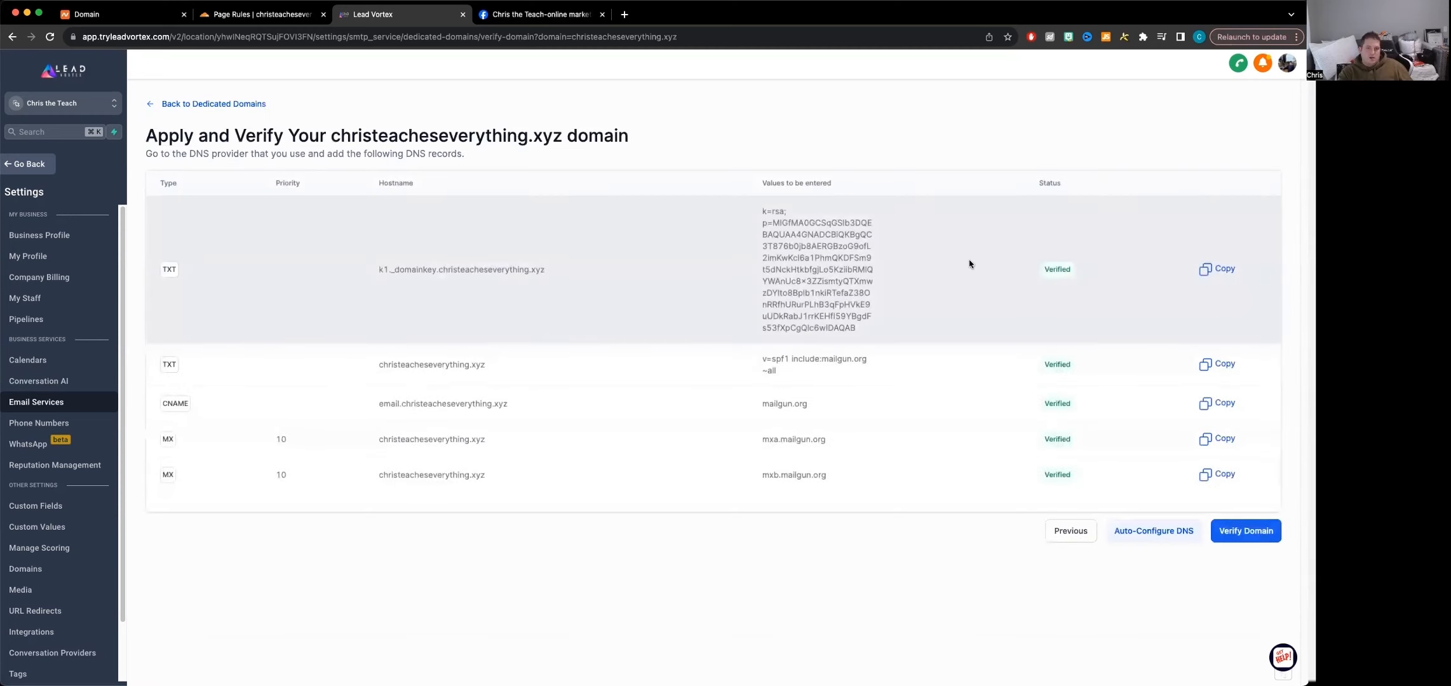
{"action": "left_click", "coordinate": [1264, 531]}
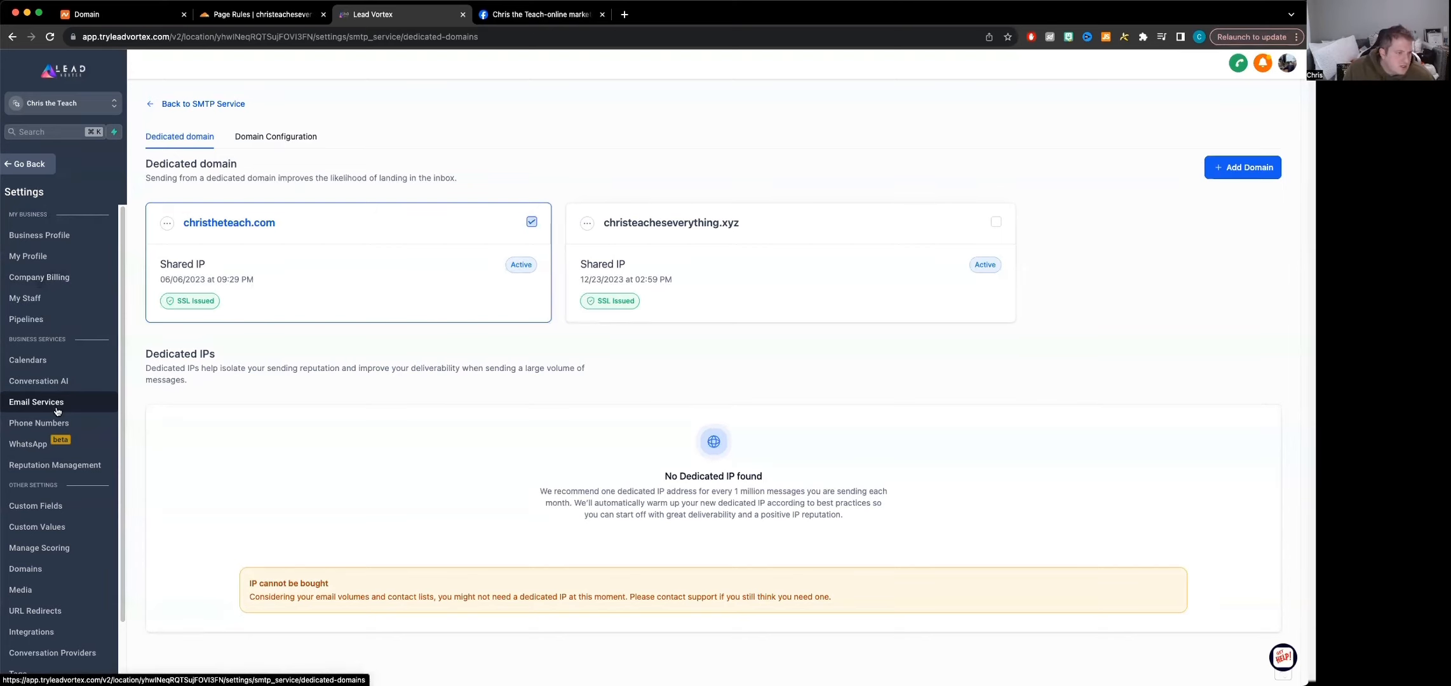
Leave the settings, open Conversations, and look through the unread list and the first contact's e-mail history
{"action": "left_click", "coordinate": [25, 164]}
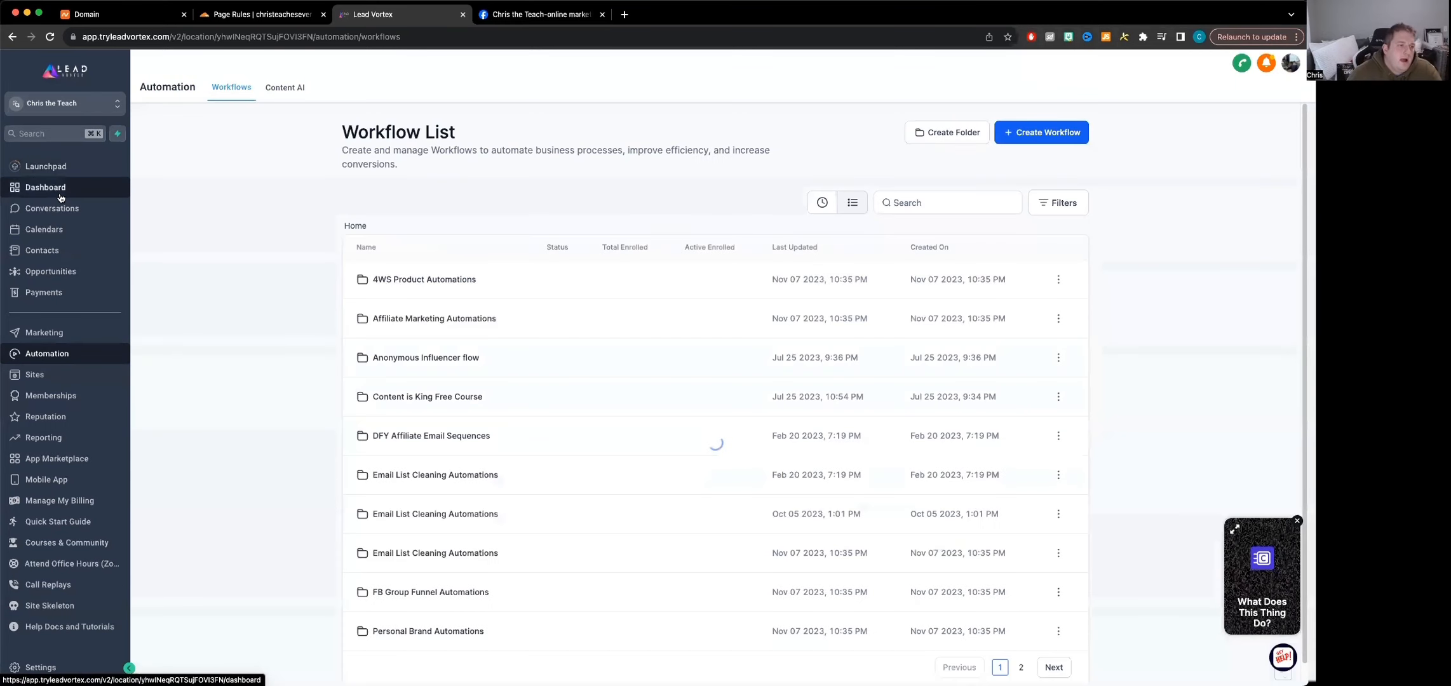
{"action": "left_click", "coordinate": [52, 209]}
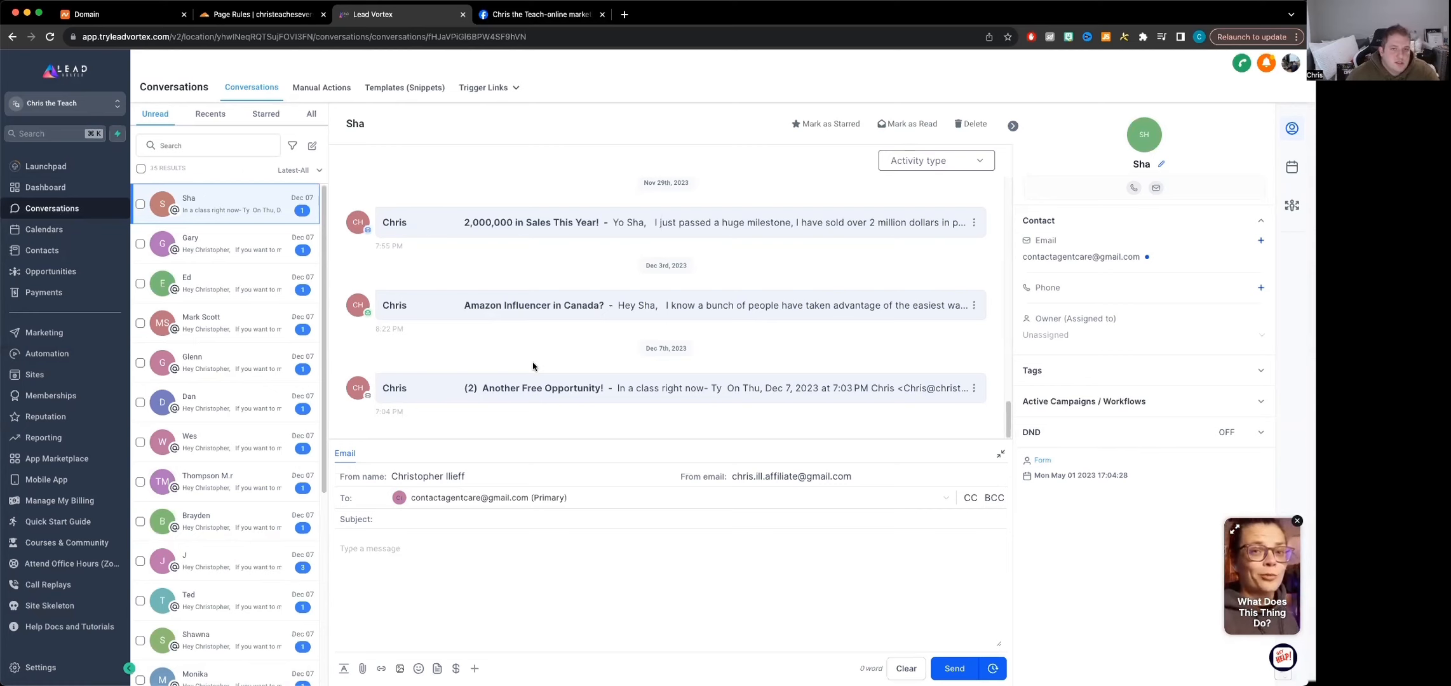
{"action": "scroll", "coordinate": [594, 370], "scroll_direction": "up", "scroll_amount": 10}
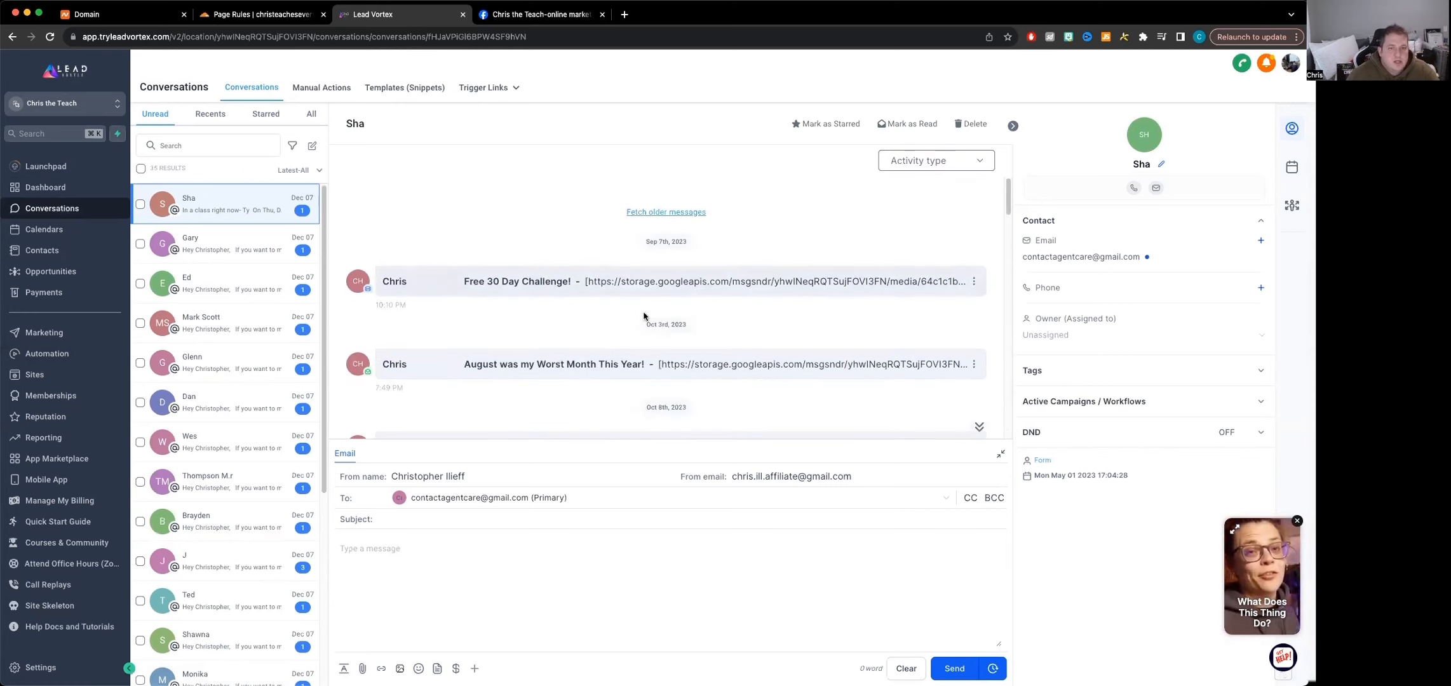
{"action": "scroll", "coordinate": [554, 320], "scroll_direction": "down", "scroll_amount": 10}
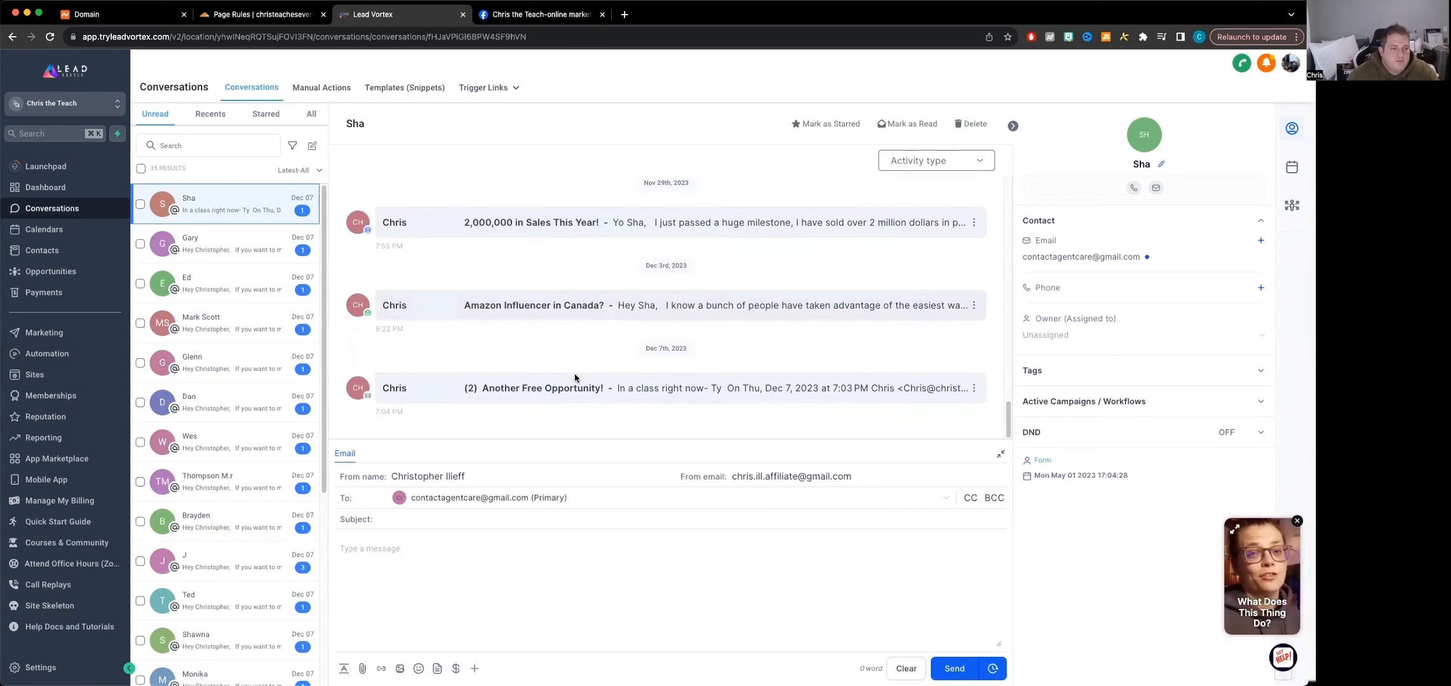
{"action": "scroll", "coordinate": [223, 330], "scroll_direction": "down", "scroll_amount": 5}
{"action": "scroll", "coordinate": [629, 338], "scroll_direction": "up", "scroll_amount": 10}
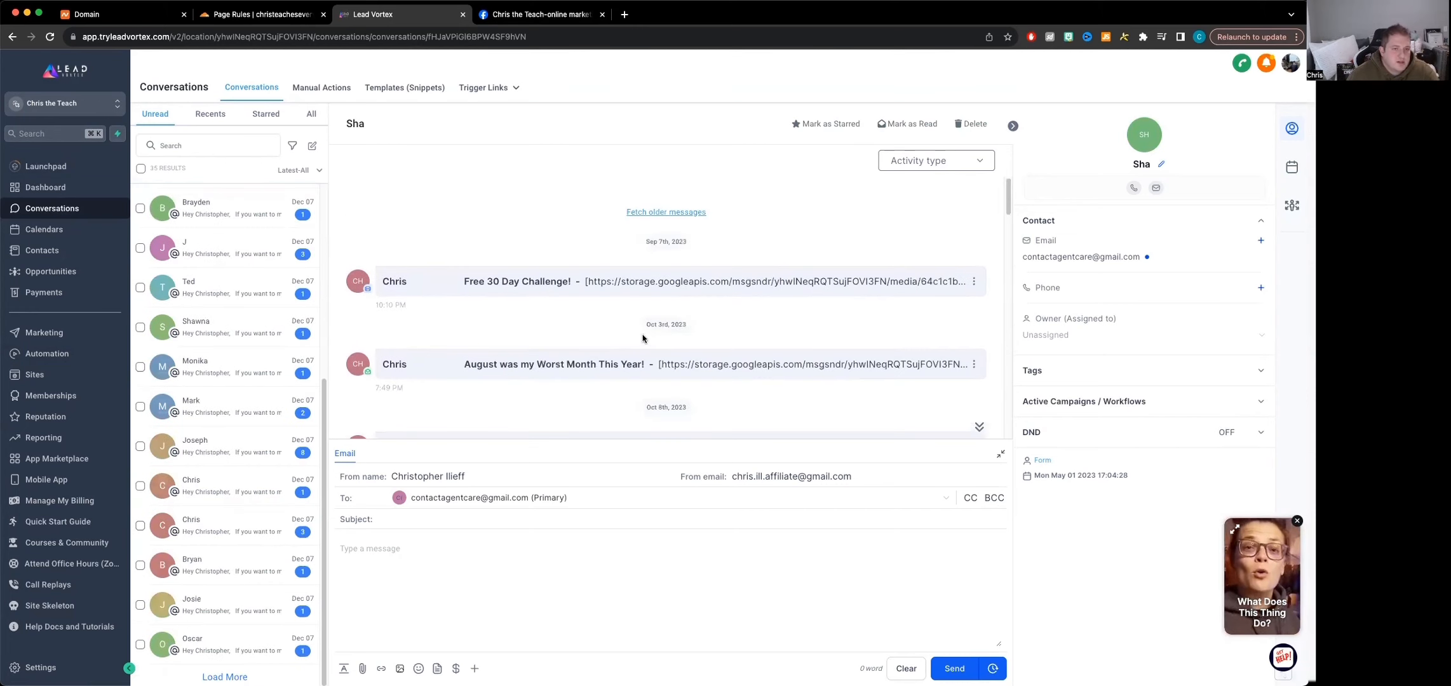
{"action": "scroll", "coordinate": [705, 343], "scroll_direction": "down", "scroll_amount": 10}
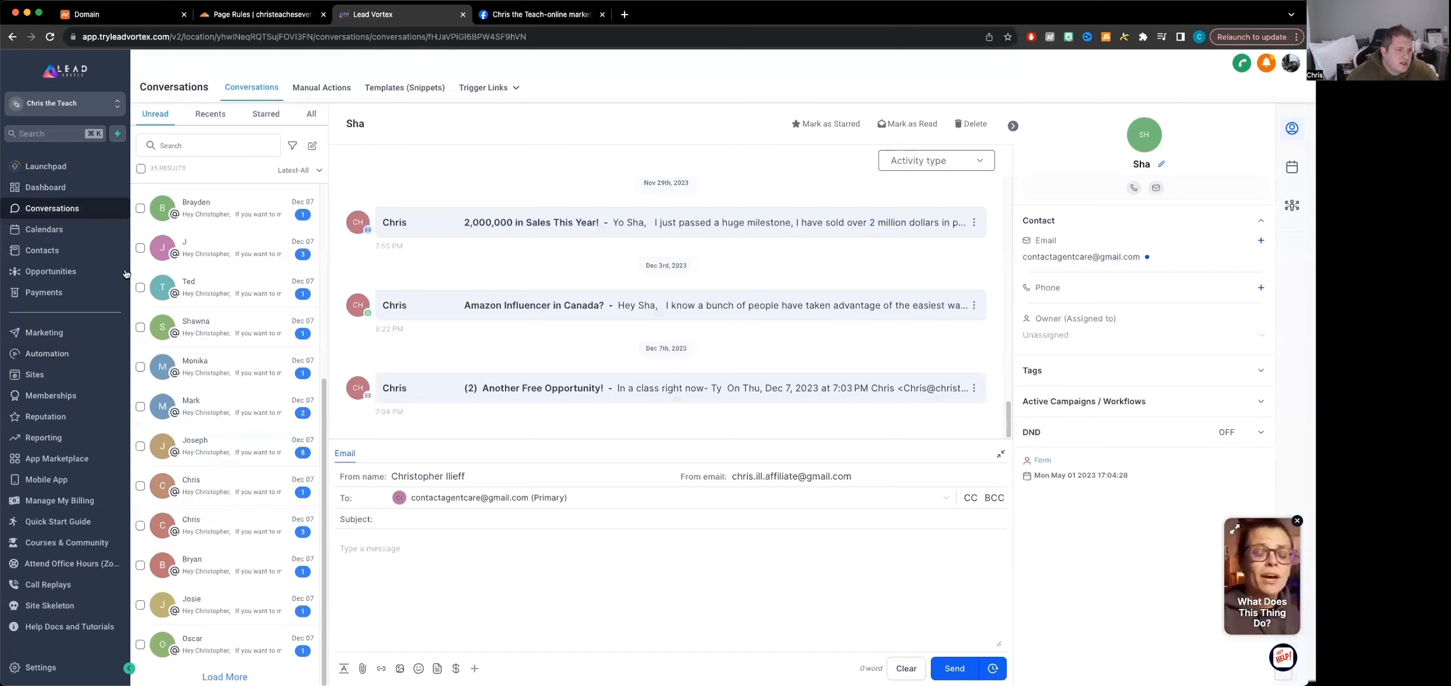
Open the contacts list, view the additional tags and record of a contact tagged newsletter, and return to the list
{"action": "left_click", "coordinate": [54, 261]}
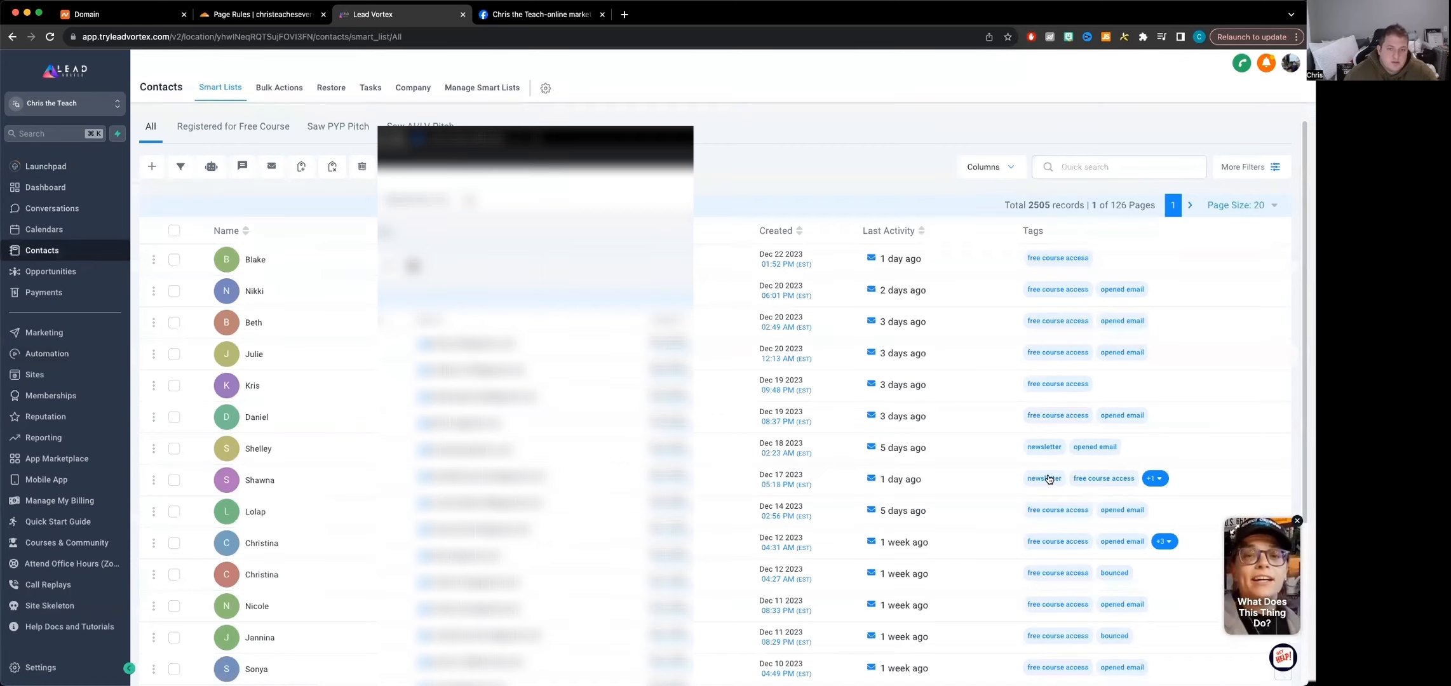
{"action": "left_click", "coordinate": [1155, 480]}
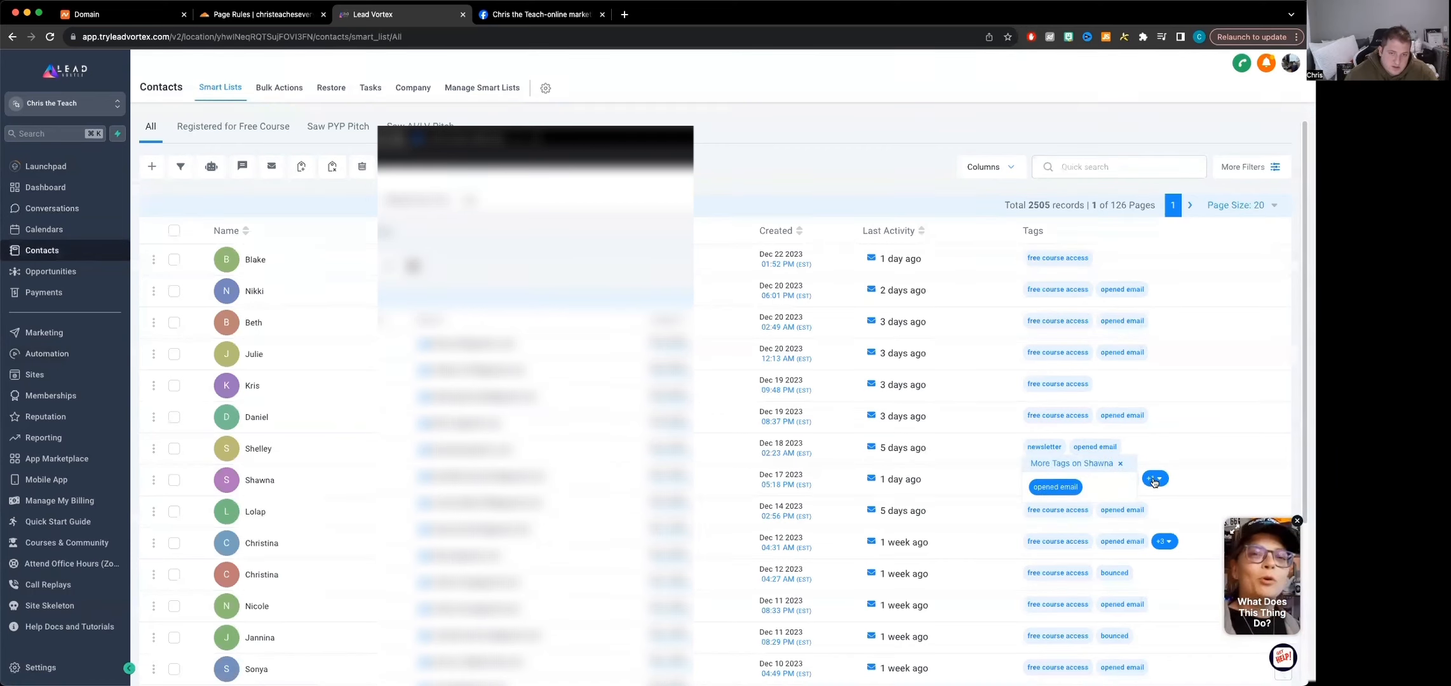
{"action": "left_click", "coordinate": [1215, 487]}
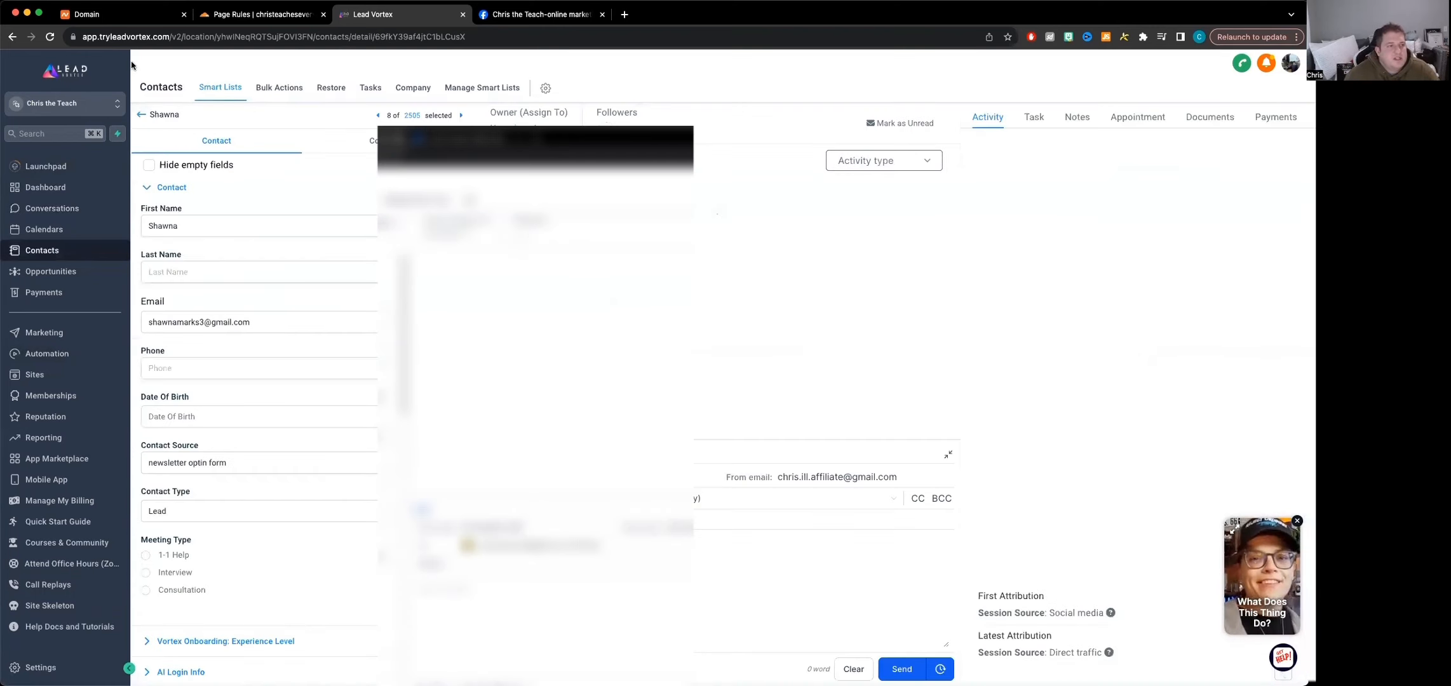
{"action": "left_click", "coordinate": [142, 117]}
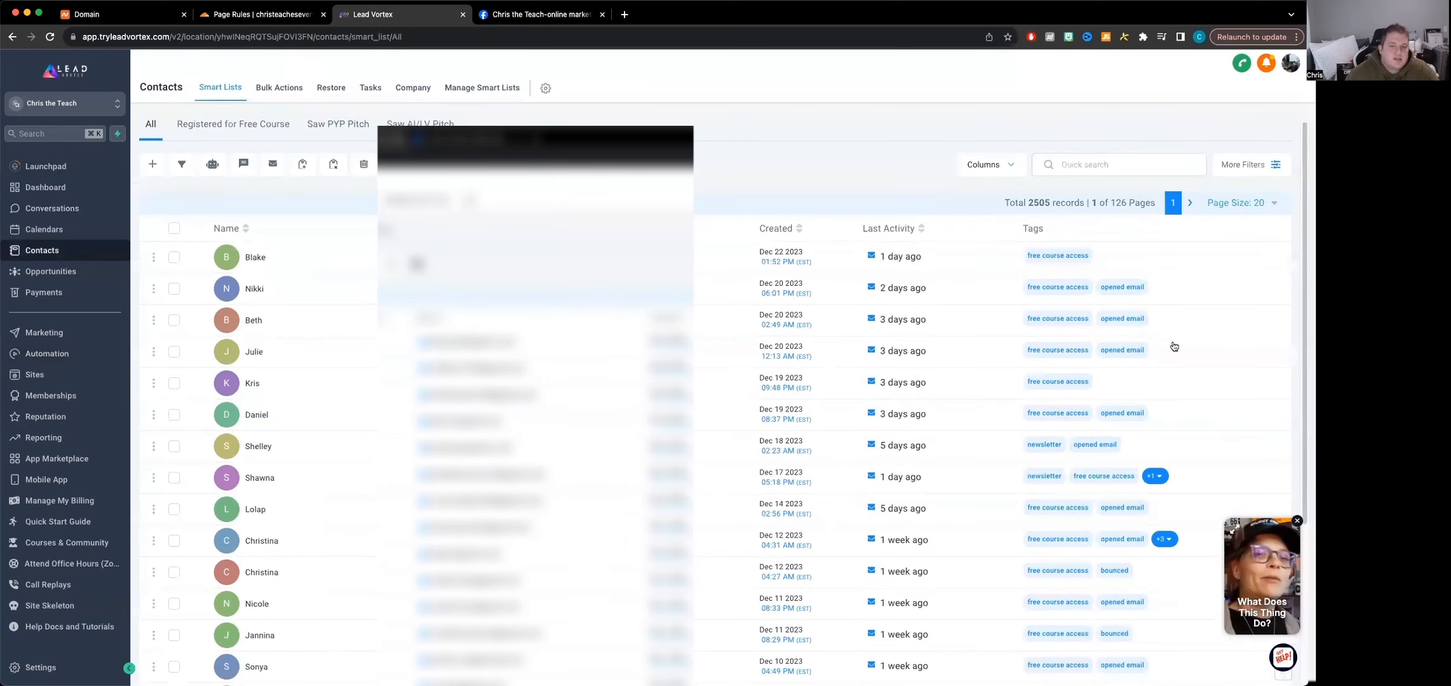
Look through the contacts list, open Conversations, and check the sender e-mail address in the first unread contact's reply form
{"action": "scroll", "coordinate": [820, 476], "scroll_direction": "down", "scroll_amount": 5}
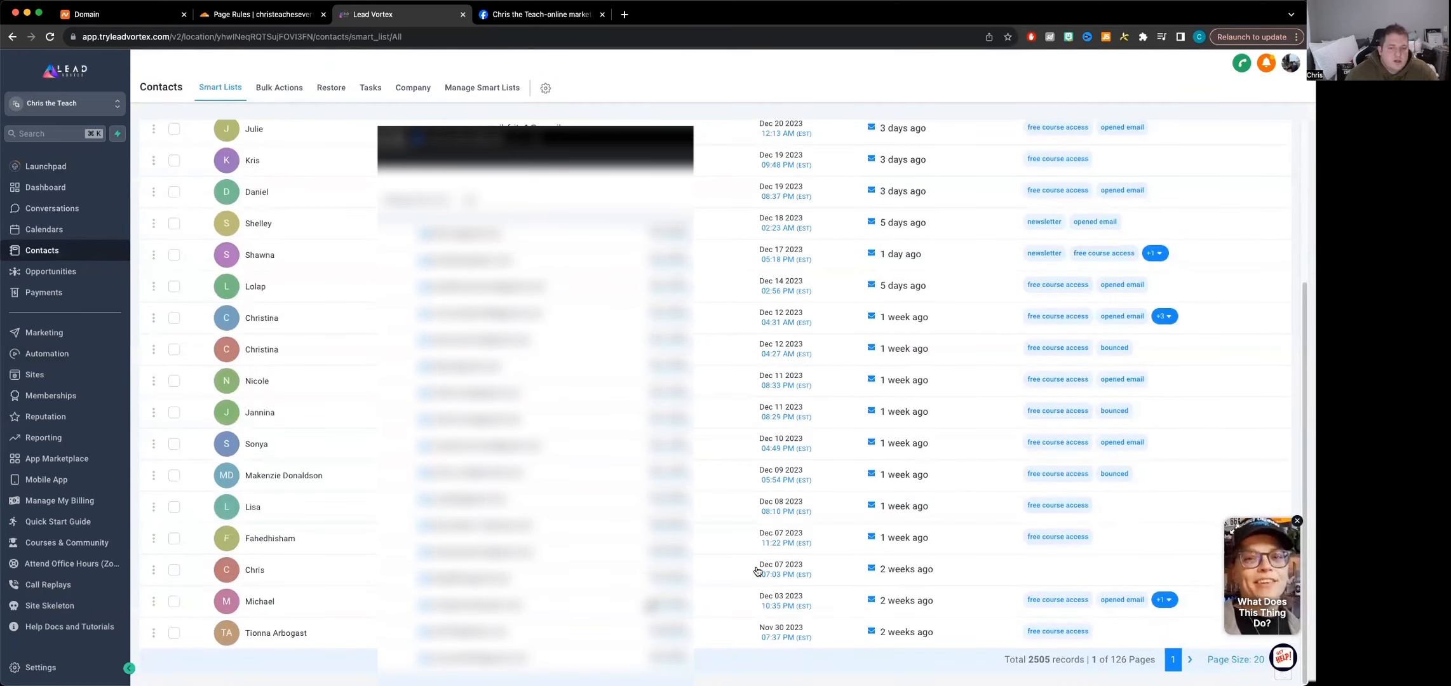
{"action": "scroll", "coordinate": [801, 553], "scroll_direction": "up", "scroll_amount": 5}
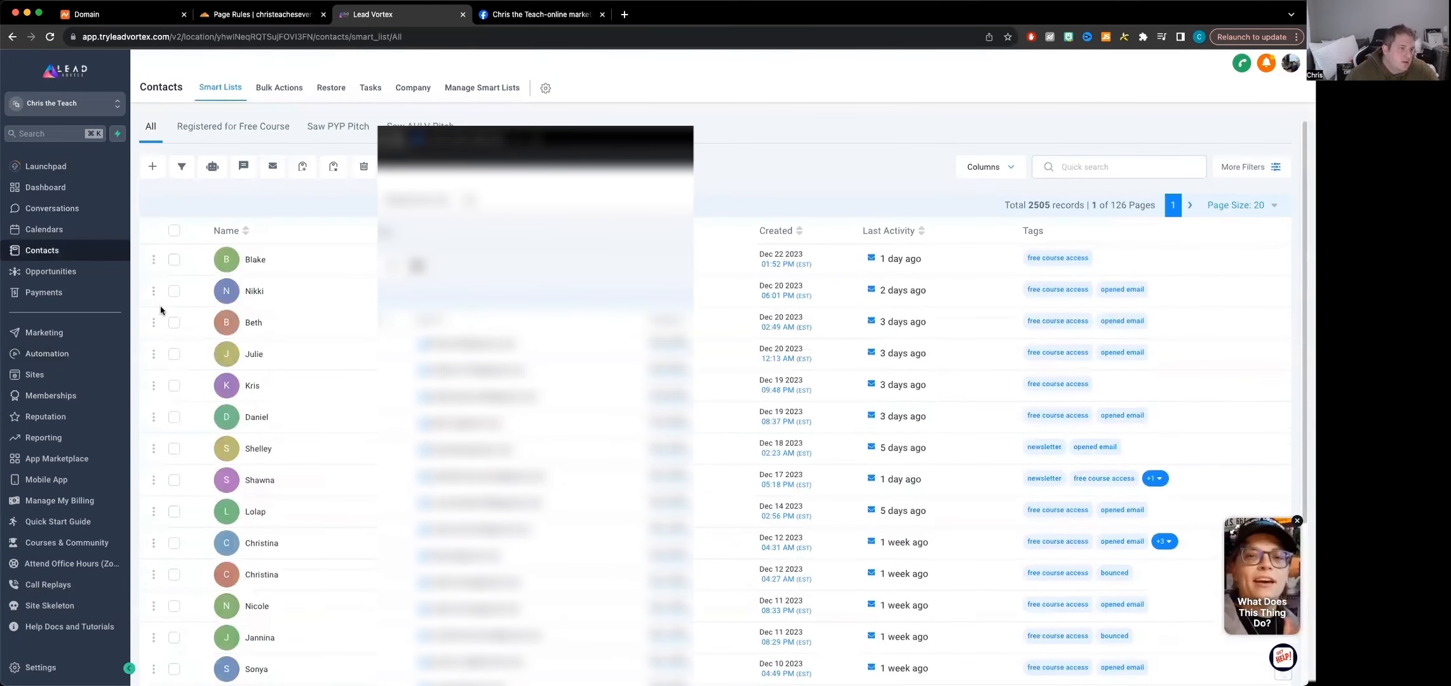
{"action": "left_click", "coordinate": [60, 213]}
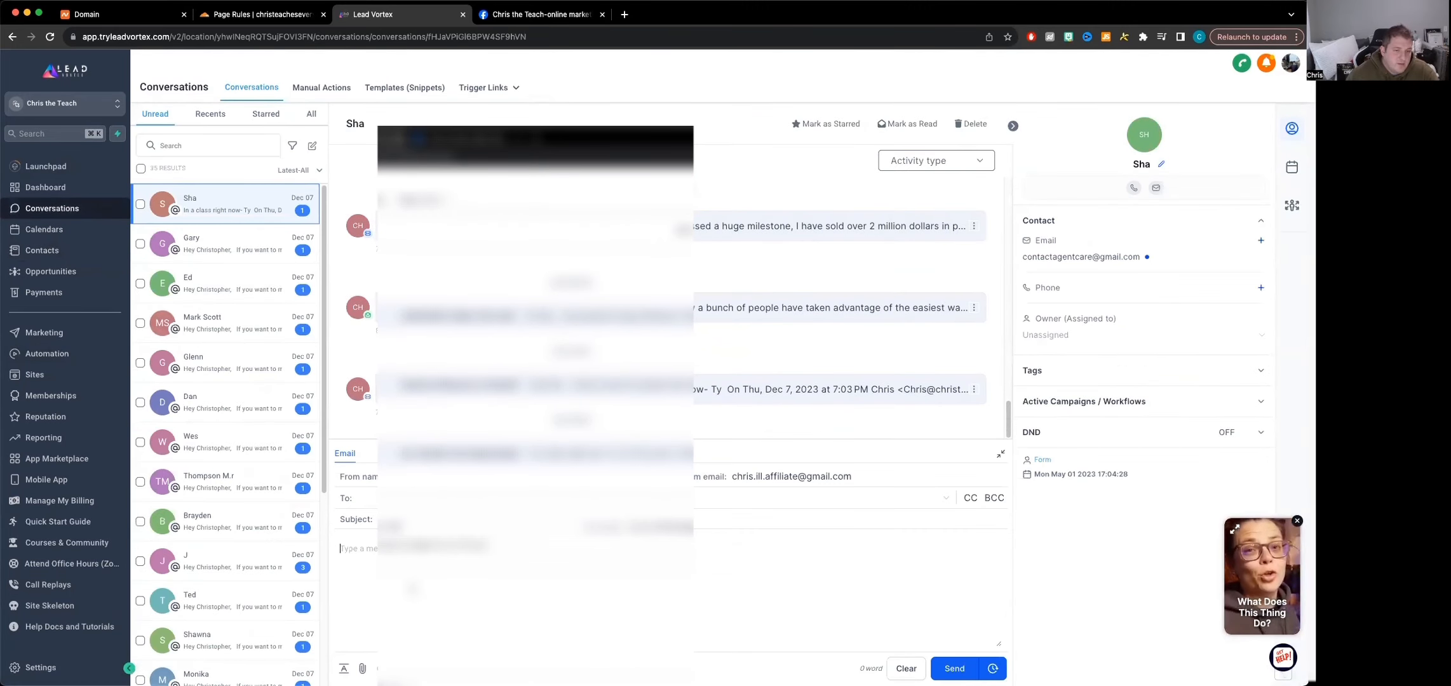
{"action": "left_click", "coordinate": [843, 480]}
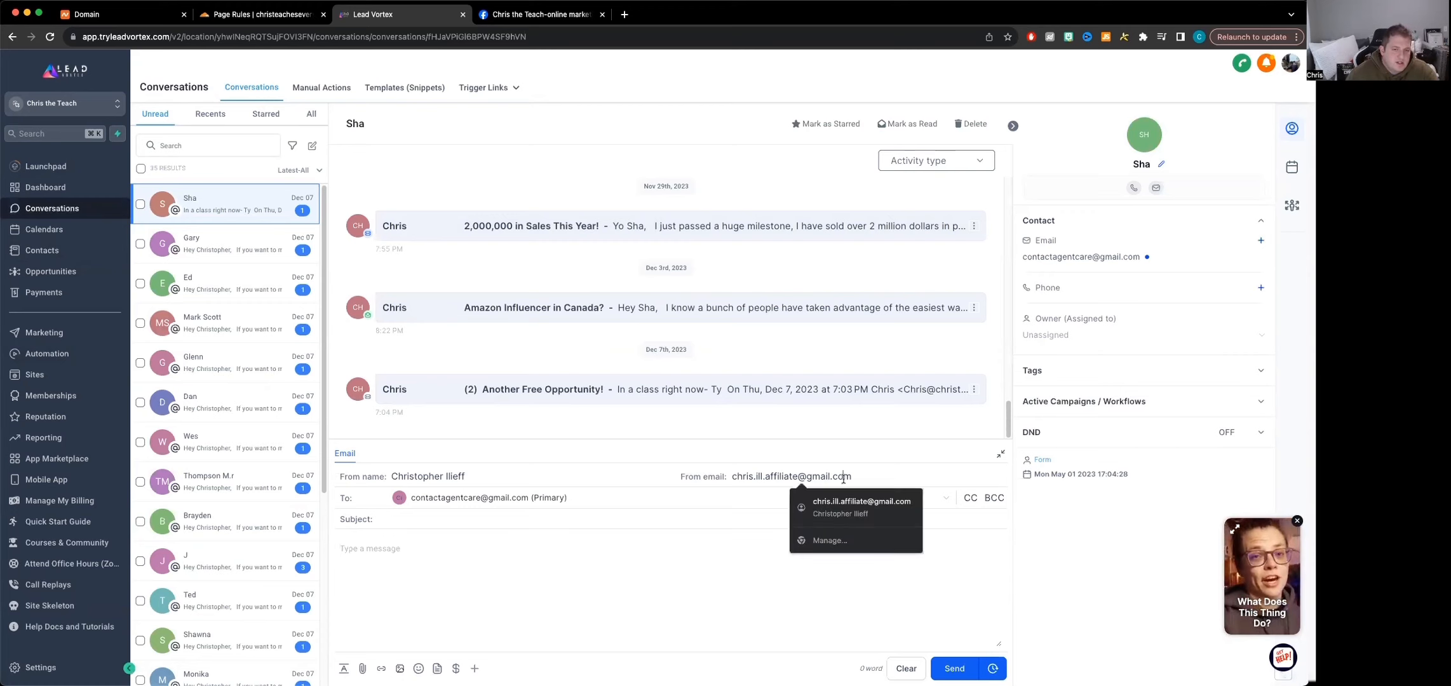
{"action": "triple_click", "coordinate": [839, 475]}
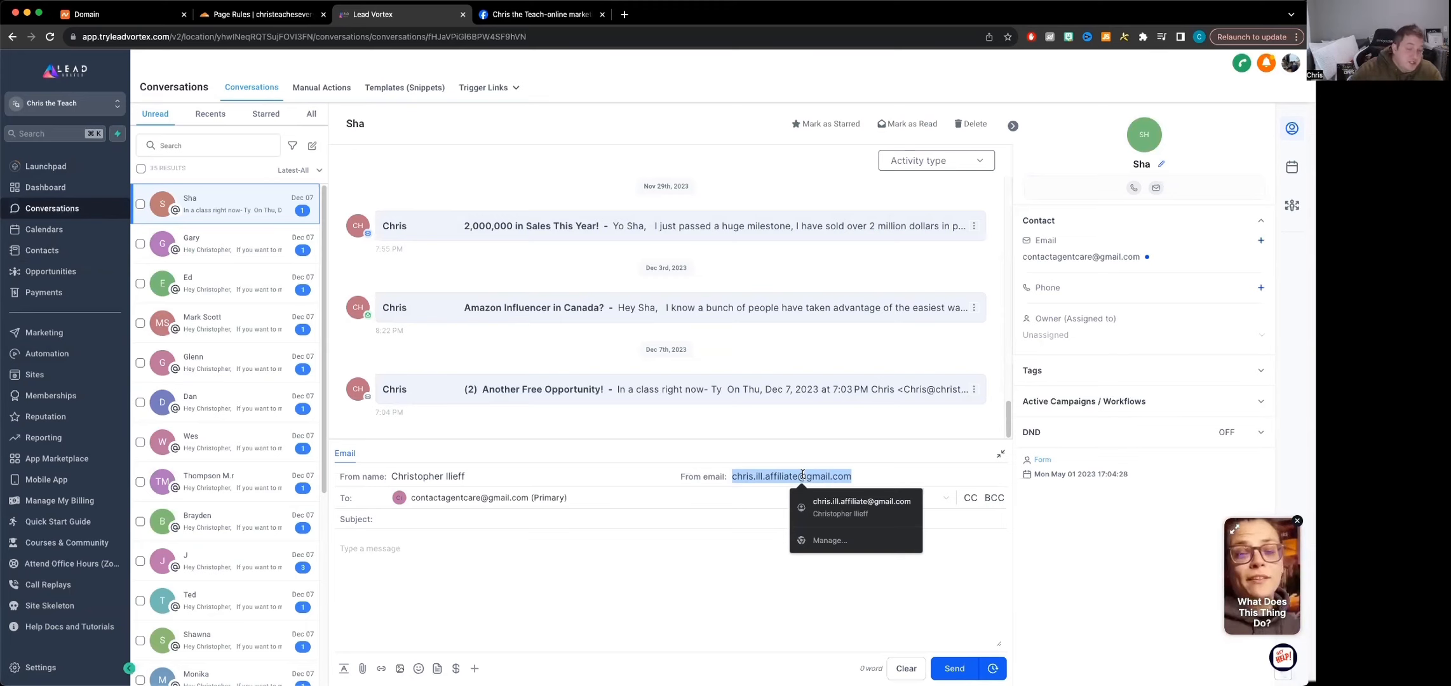
{"action": "left_click", "coordinate": [766, 554]}
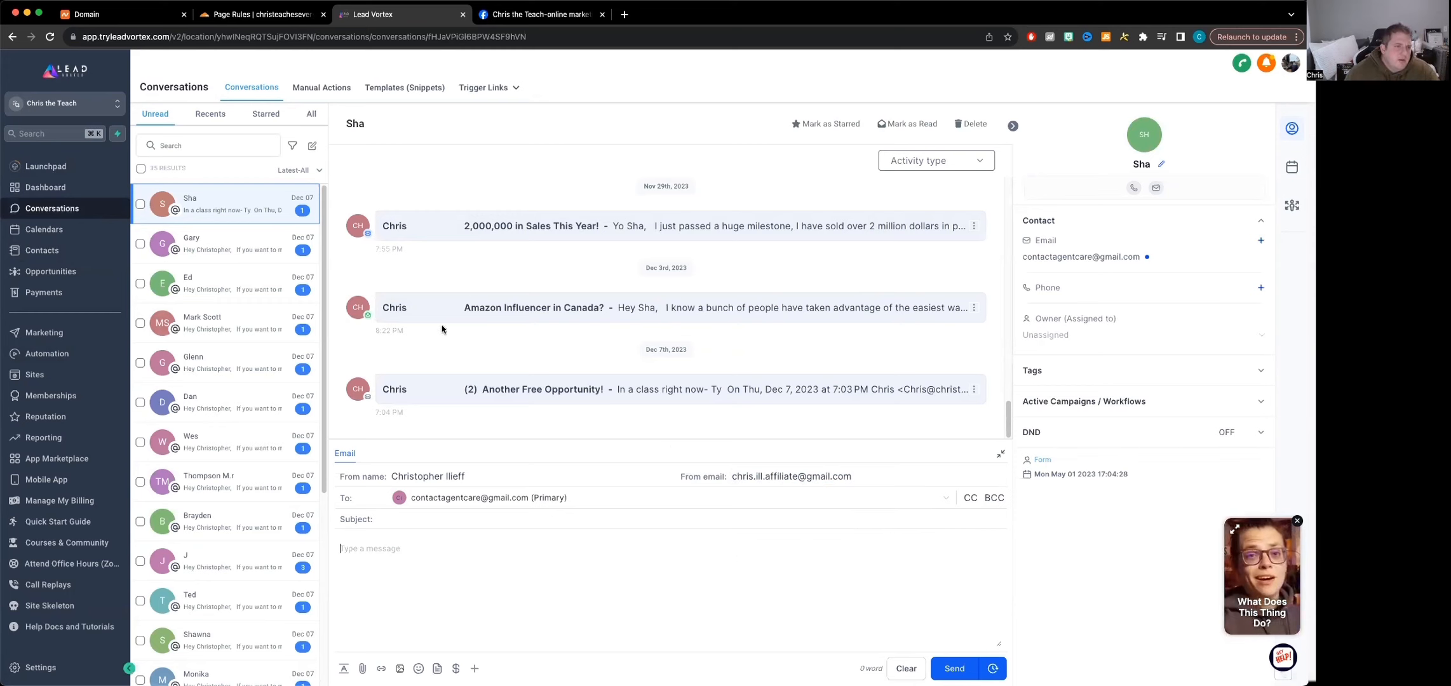
View the Dashboard briefly and return to the first unread contact's conversation
{"action": "left_click", "coordinate": [45, 188]}
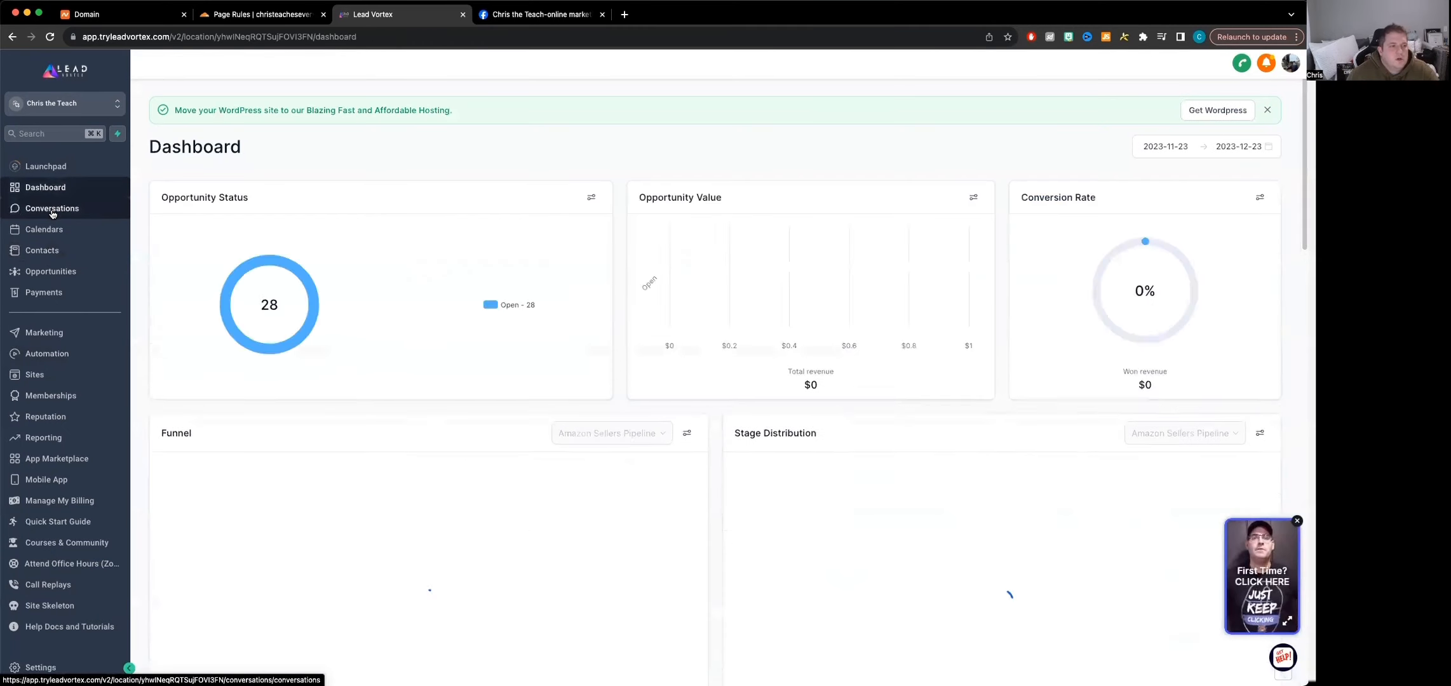
{"action": "left_click", "coordinate": [52, 209]}
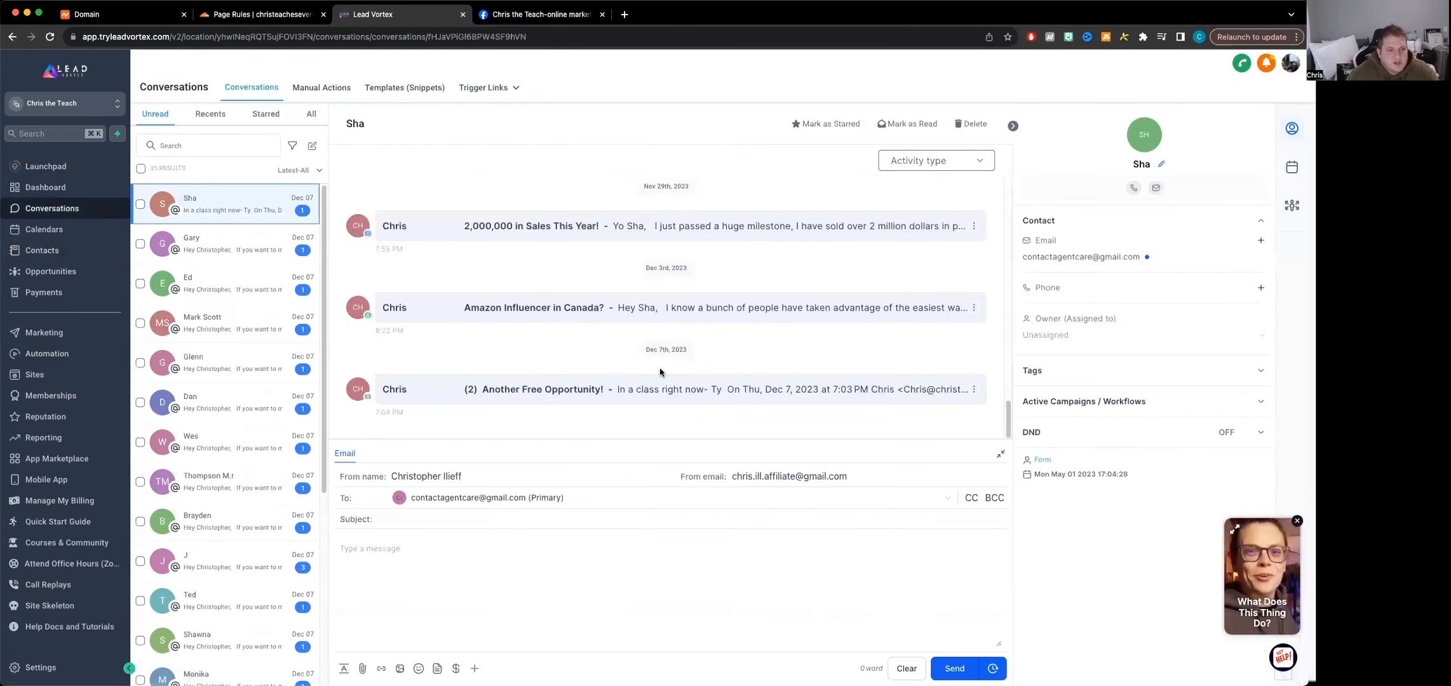